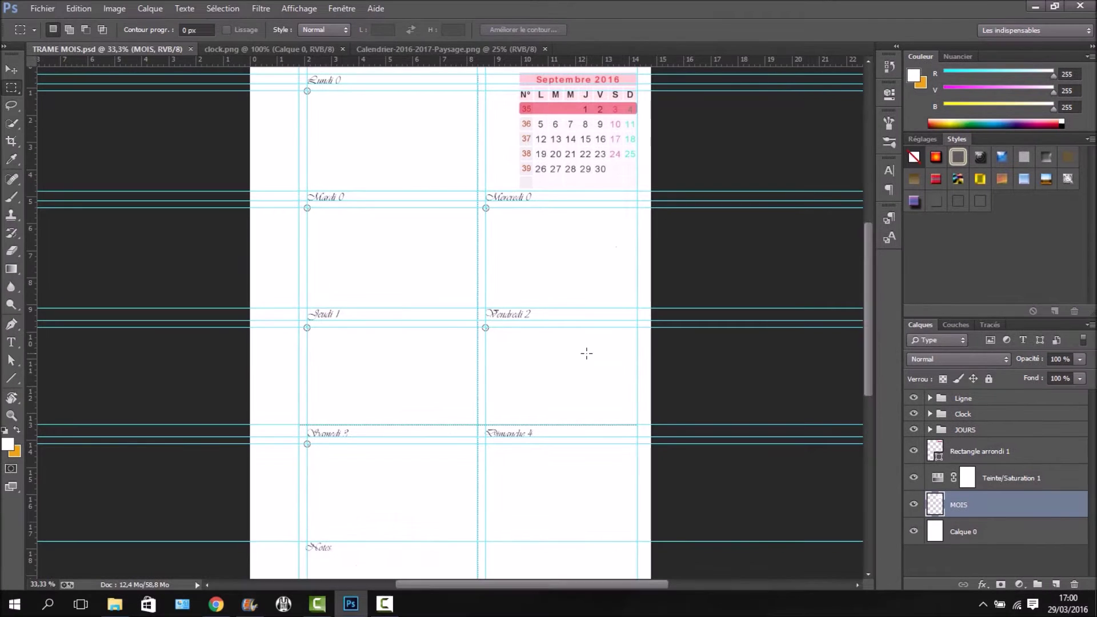
- Examine the weekly planner layout in TRAME MOIS.psd, from the September 2016 calendar down to the Notes area
{"action": "scroll", "coordinate": [613, 303], "scroll_direction": "down", "scroll_amount": 2}
{"action": "scroll", "coordinate": [606, 326], "scroll_direction": "down", "scroll_amount": 1}
{"action": "scroll", "coordinate": [603, 339], "scroll_direction": "up", "scroll_amount": 4}
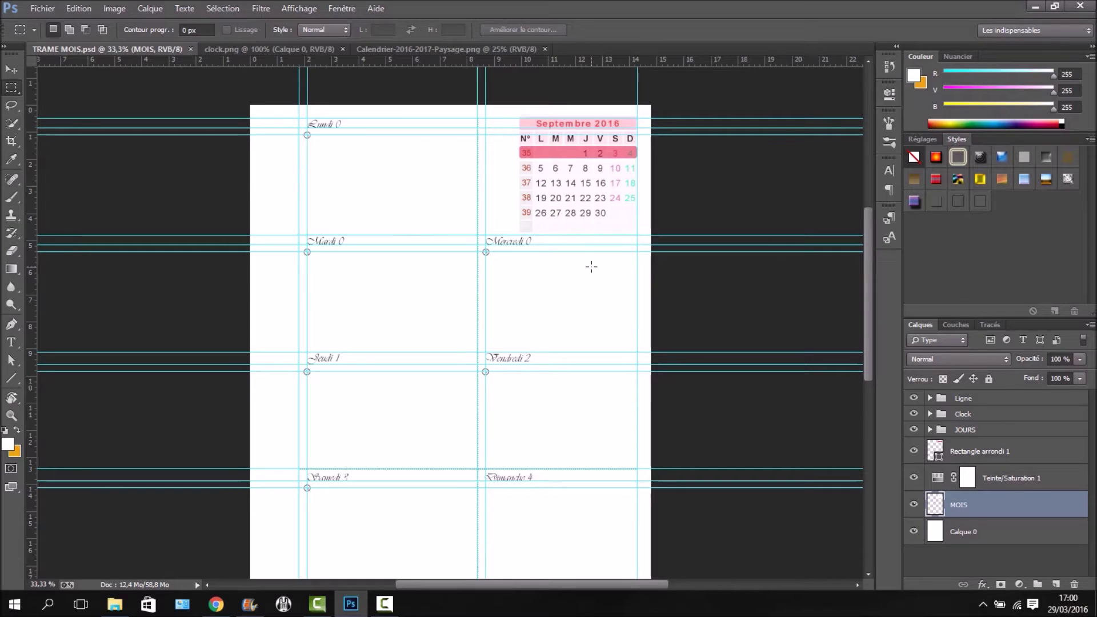
{"action": "scroll", "coordinate": [187, 310], "scroll_direction": "down", "scroll_amount": 1}
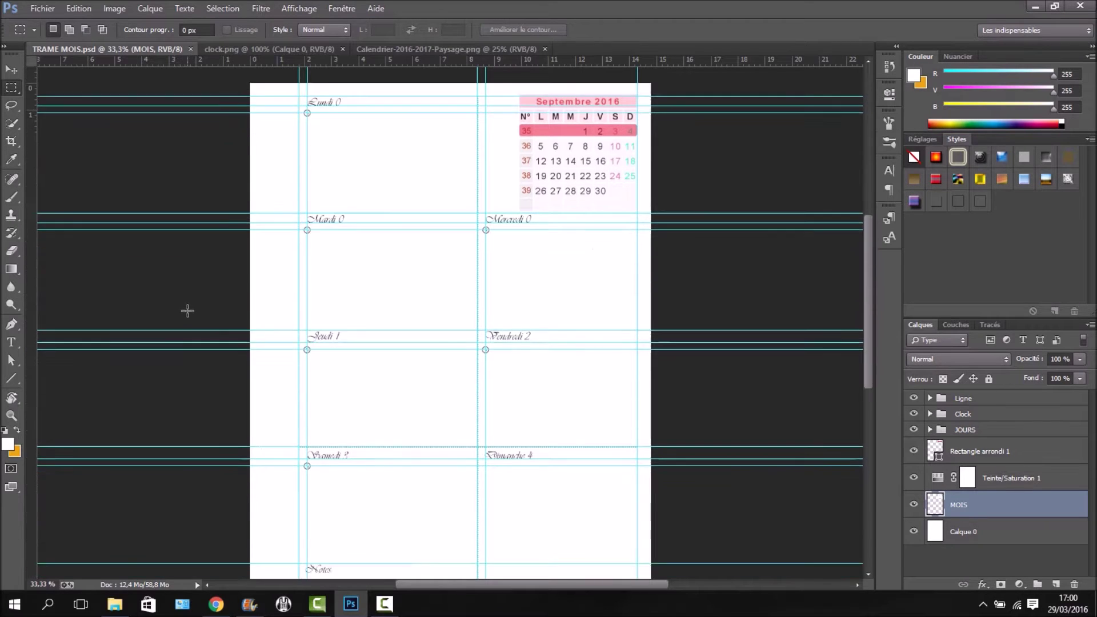
{"action": "scroll", "coordinate": [187, 310], "scroll_direction": "down", "scroll_amount": 4}
{"action": "scroll", "coordinate": [188, 312], "scroll_direction": "up", "scroll_amount": 6}
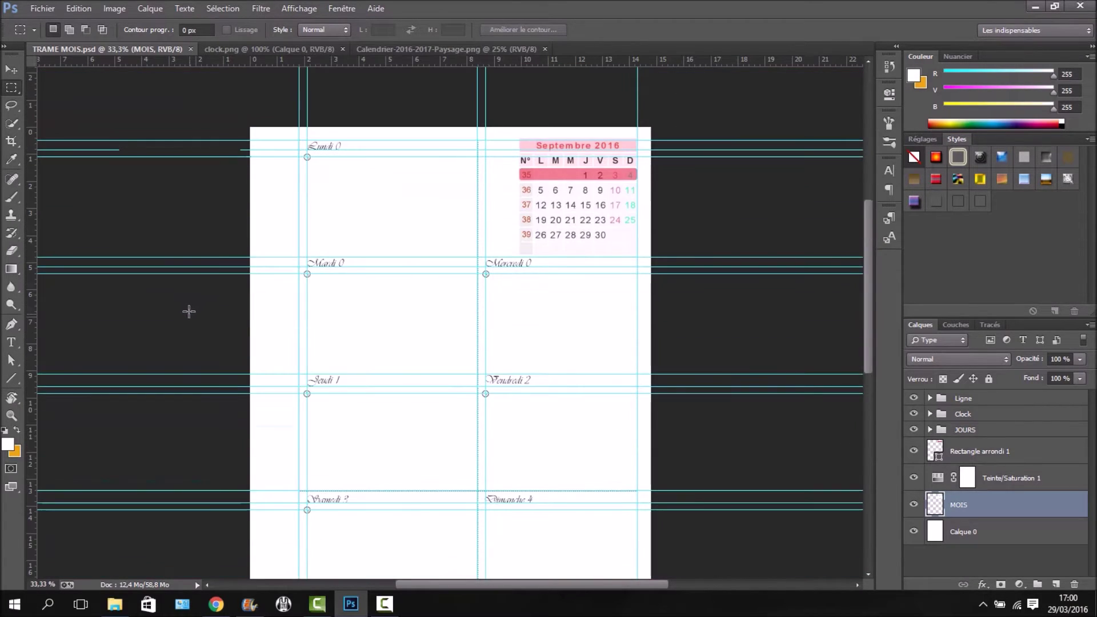
{"action": "scroll", "coordinate": [193, 281], "scroll_direction": "up", "scroll_amount": 1}
{"action": "scroll", "coordinate": [196, 280], "scroll_direction": "down", "scroll_amount": 2}
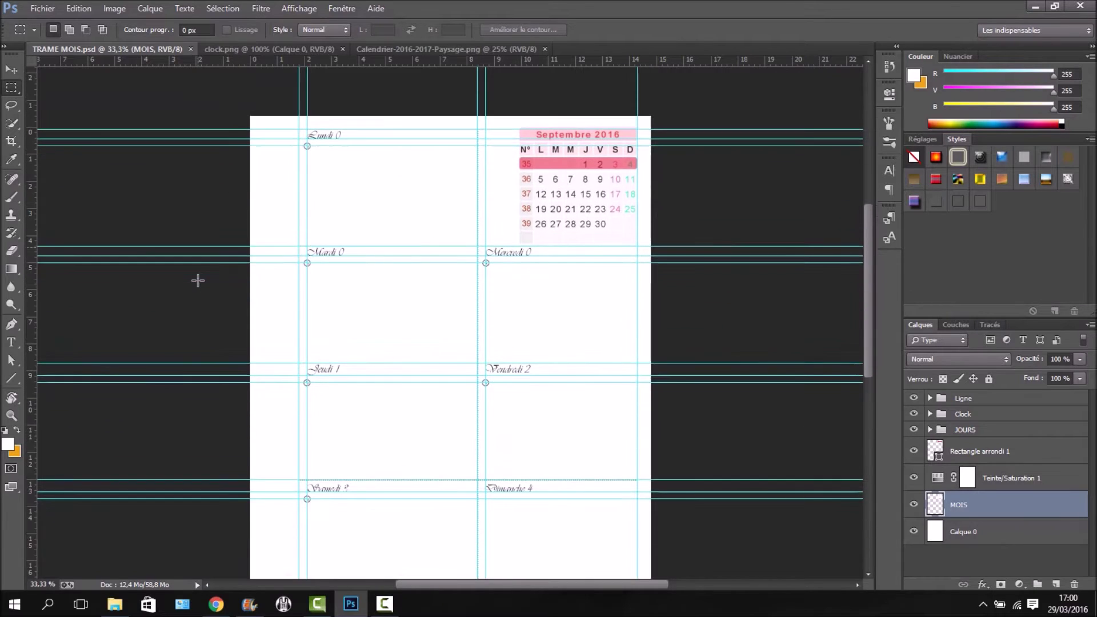
{"action": "scroll", "coordinate": [198, 280], "scroll_direction": "down", "scroll_amount": 1}
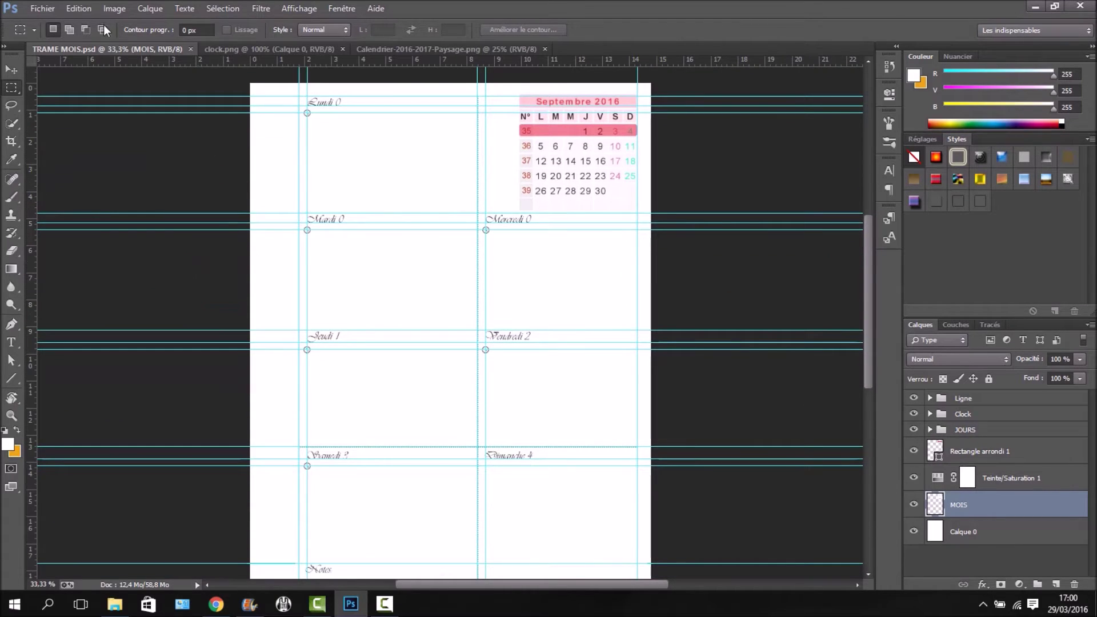
- Close TRAME MOIS.psd and bring up the clock.png document
{"action": "left_click", "coordinate": [190, 50]}
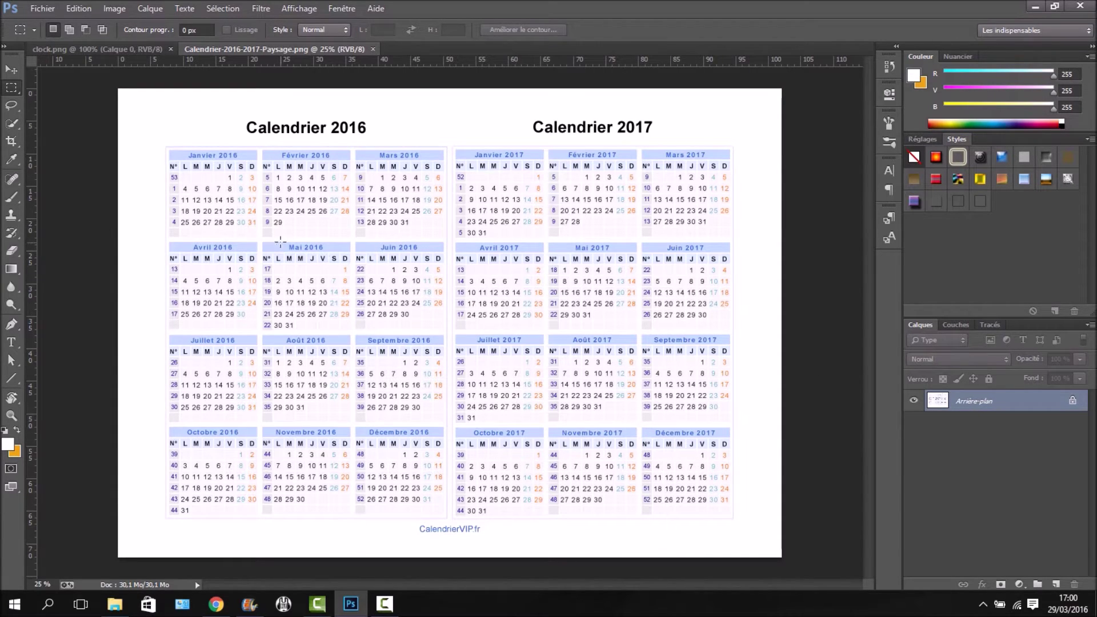
{"action": "left_click", "coordinate": [125, 48]}
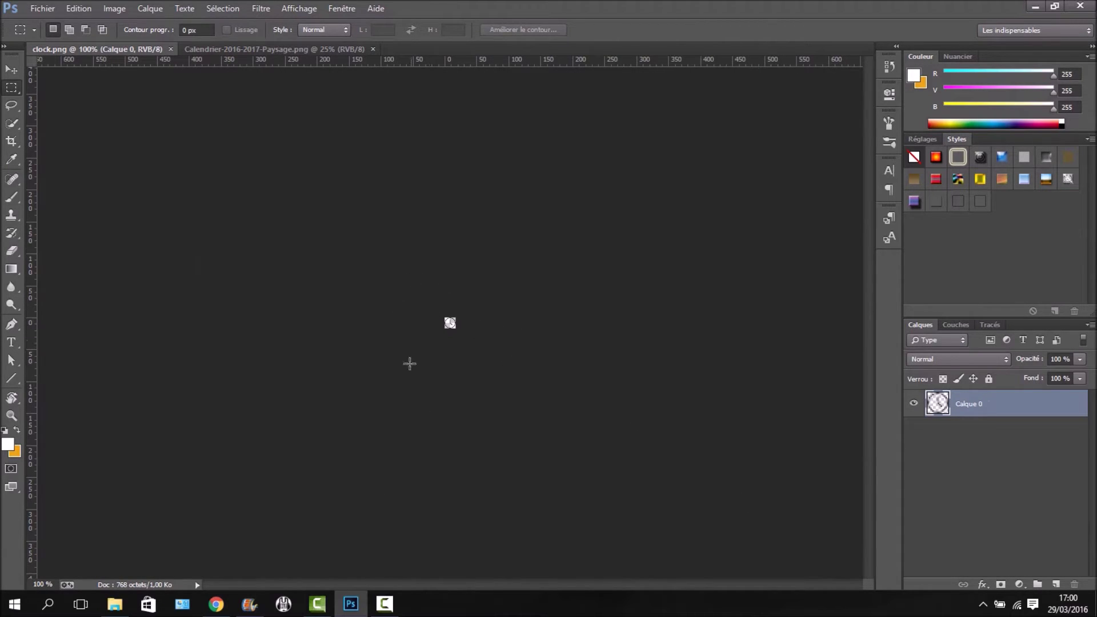
- Switch to Chrome and open the Flaticon website from the "flat icon" search results
{"action": "left_click", "coordinate": [216, 604]}
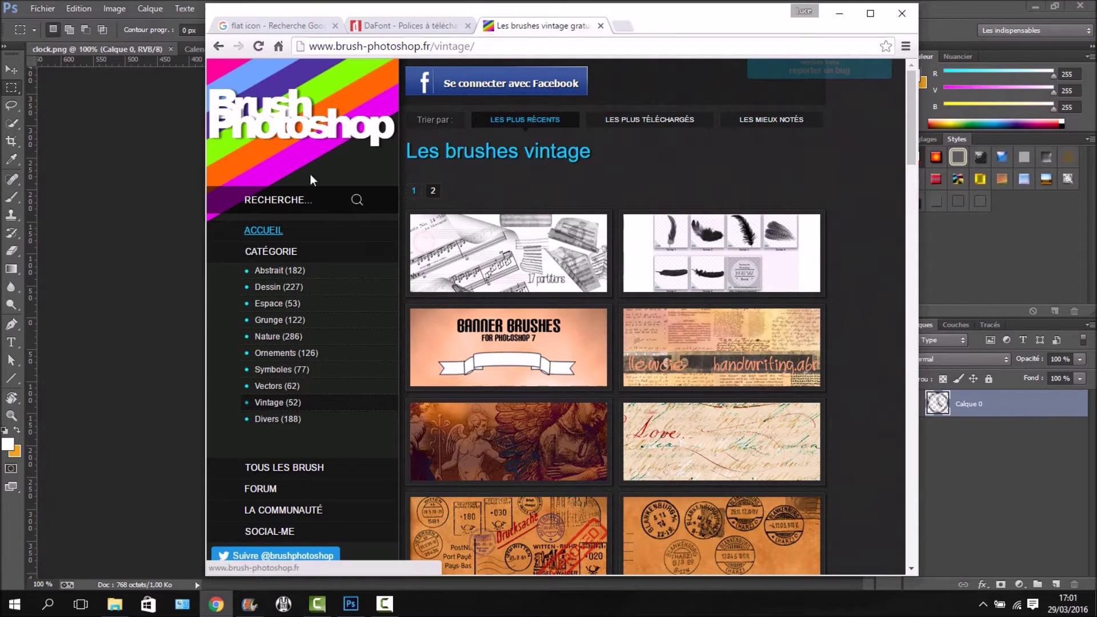
{"action": "left_click", "coordinate": [258, 28]}
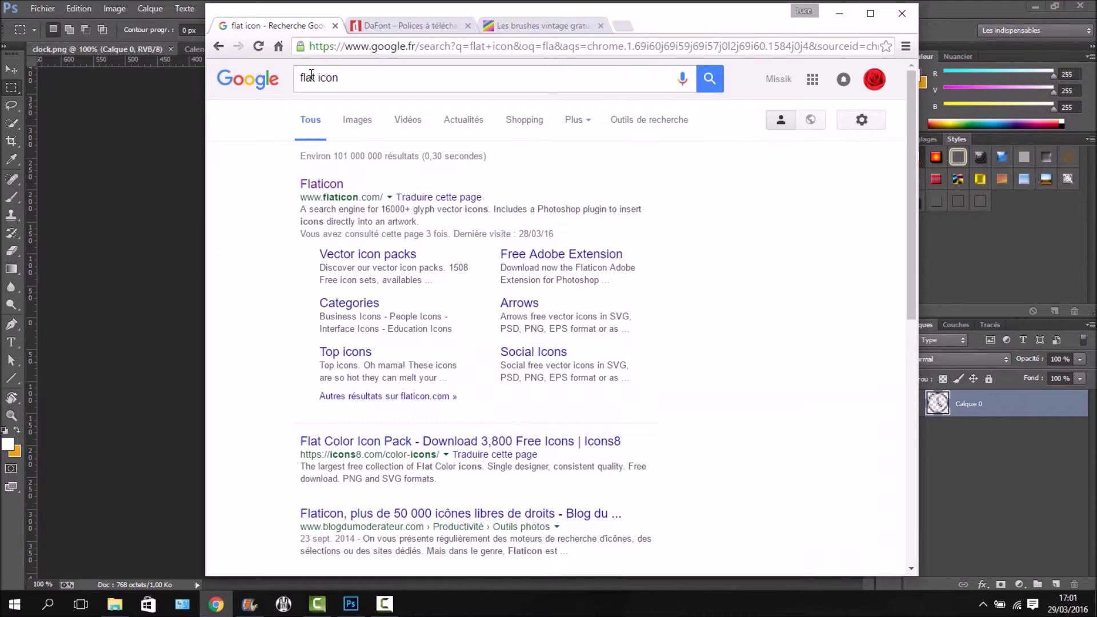
{"action": "left_click", "coordinate": [330, 186]}
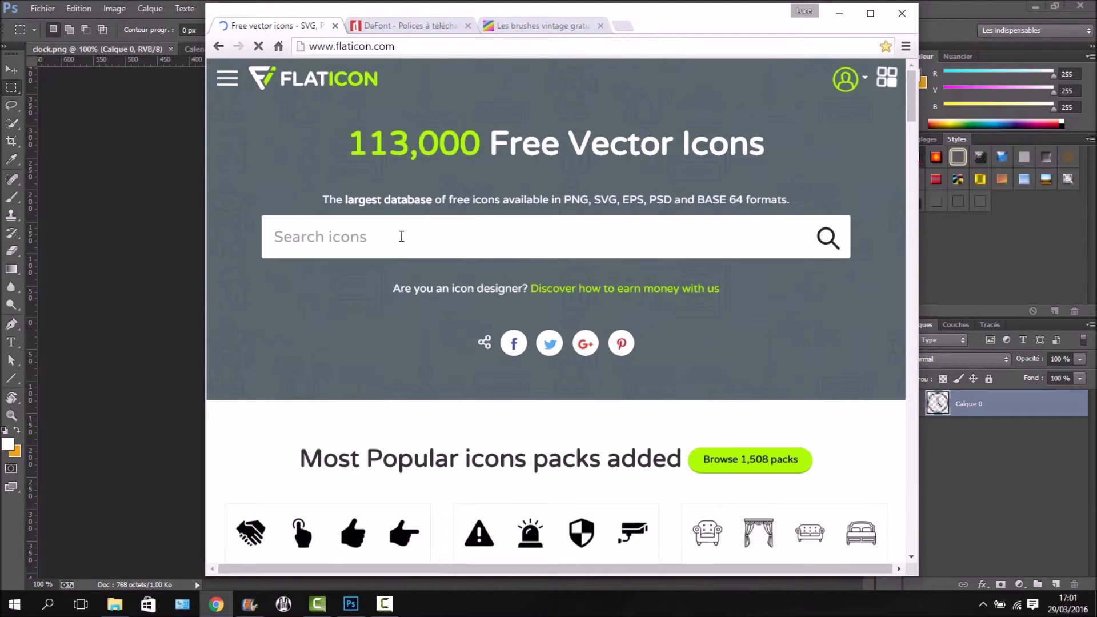
- Search Flaticon for "hours" icons
{"action": "type", "text": "hou"}
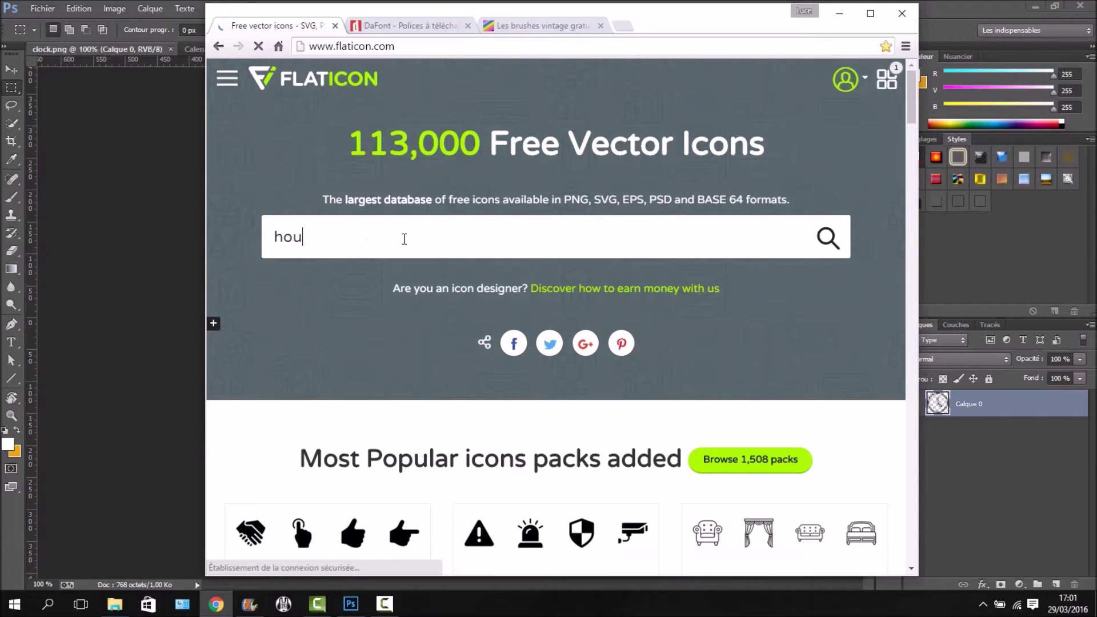
{"action": "type", "text": "rs"}
{"action": "key", "text": "Return"}
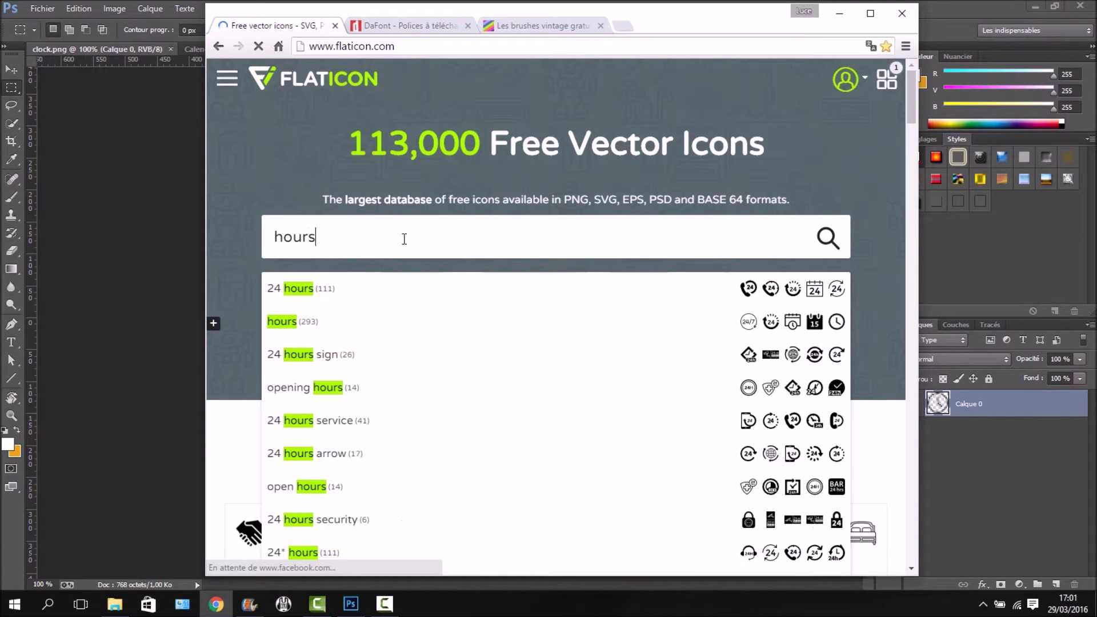
- Find the bold wall clock icon with dotted hour marks among the results and open its detail page
{"action": "scroll", "coordinate": [343, 366], "scroll_direction": "down", "scroll_amount": 4}
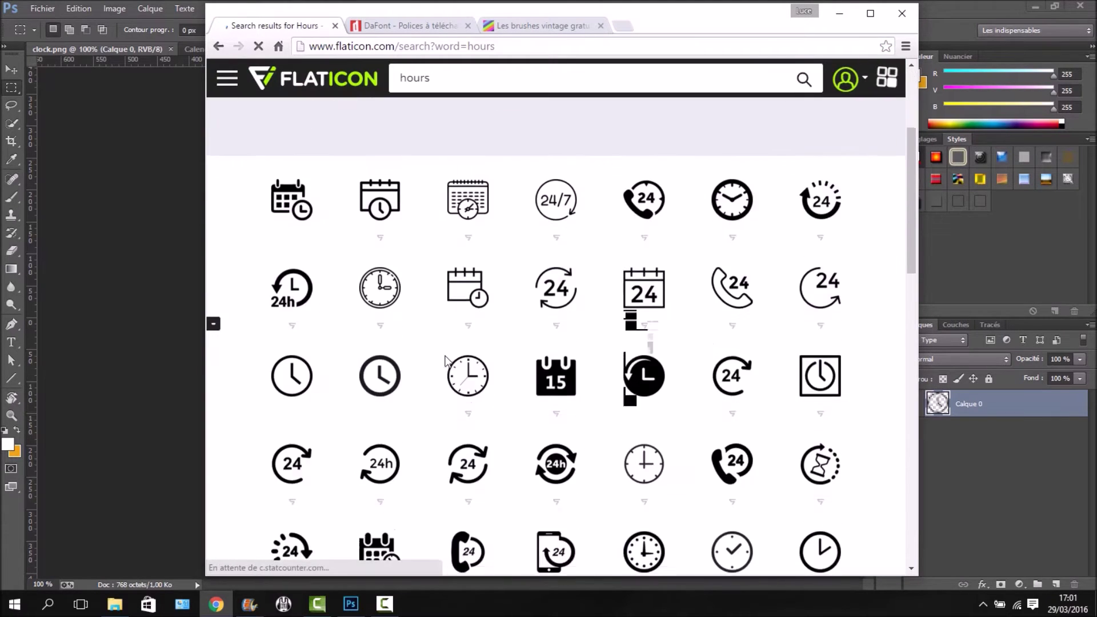
{"action": "left_click", "coordinate": [292, 382]}
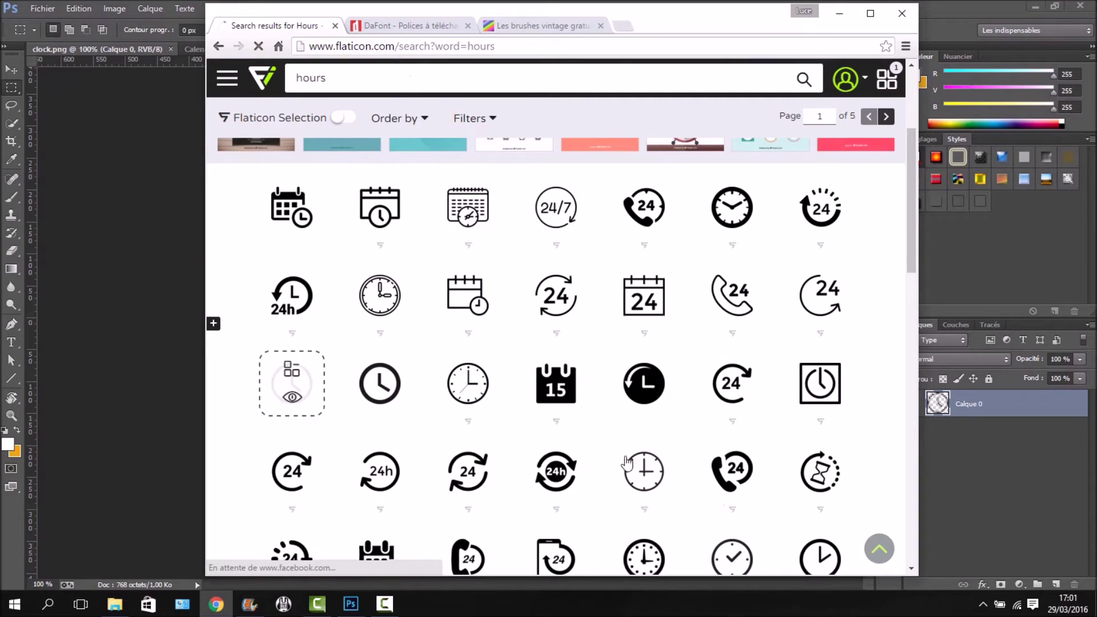
{"action": "scroll", "coordinate": [627, 463], "scroll_direction": "down", "scroll_amount": 2}
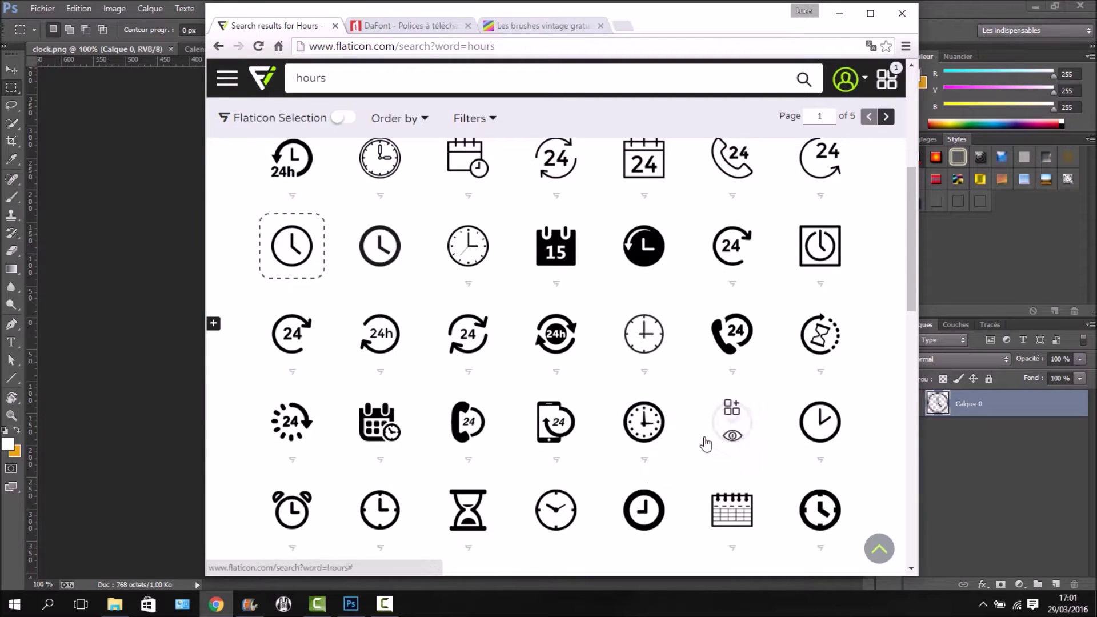
{"action": "left_click", "coordinate": [641, 437]}
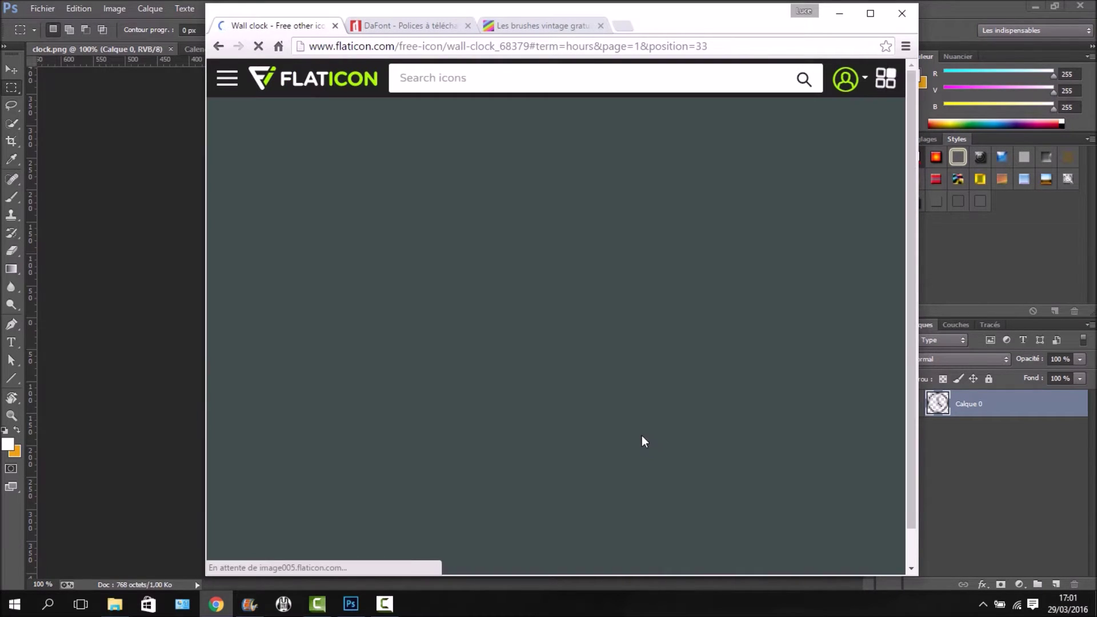
{"action": "scroll", "coordinate": [457, 417], "scroll_direction": "down", "scroll_amount": 1}
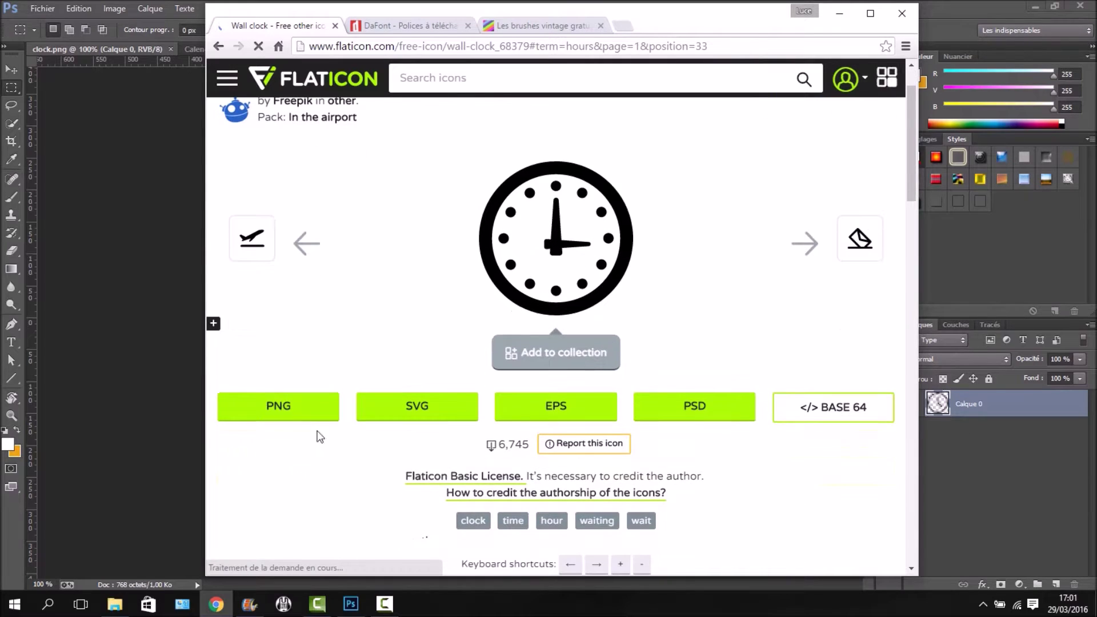
- View the download options for the wall clock icon as a black PNG at 32 pixels, and dismiss them
{"action": "left_click", "coordinate": [296, 406]}
{"action": "scroll", "coordinate": [394, 412], "scroll_direction": "down", "scroll_amount": 2}
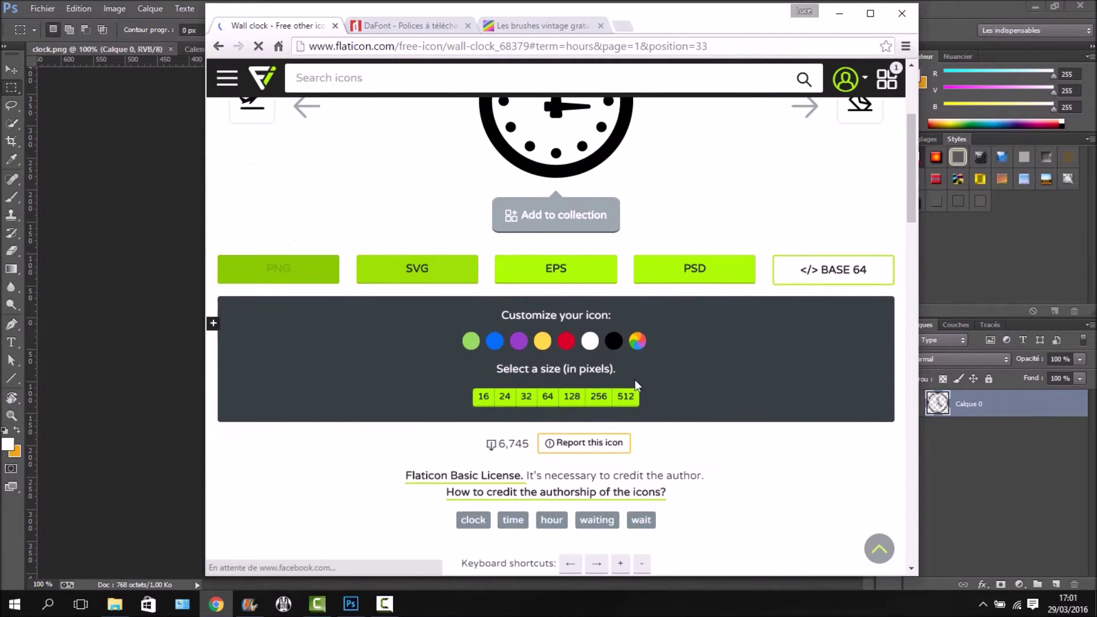
{"action": "left_click", "coordinate": [613, 343]}
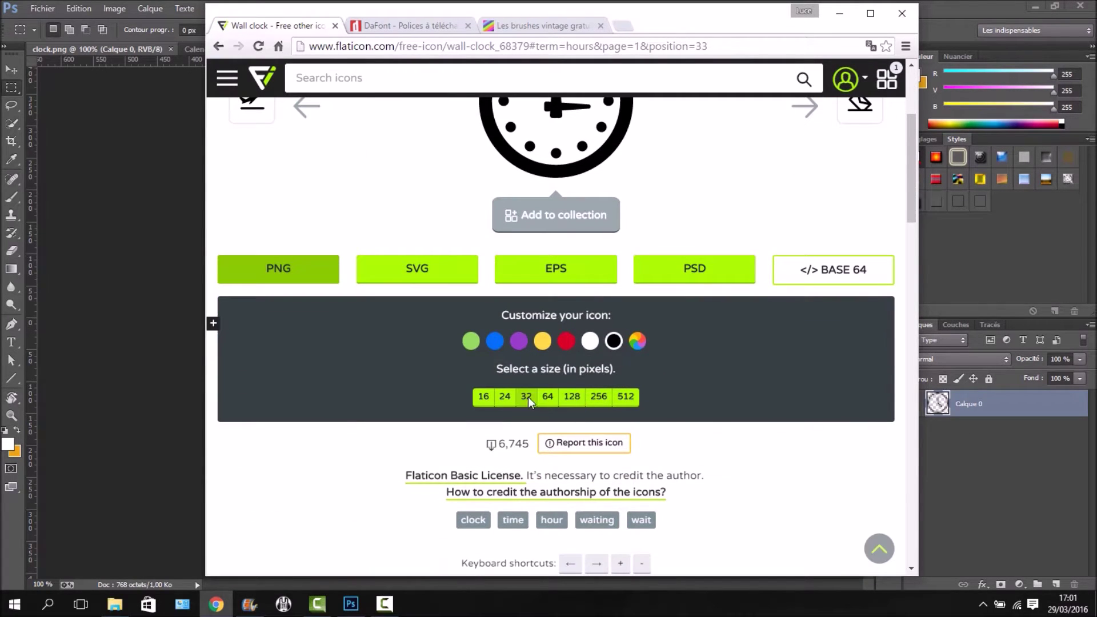
{"action": "left_click", "coordinate": [528, 400]}
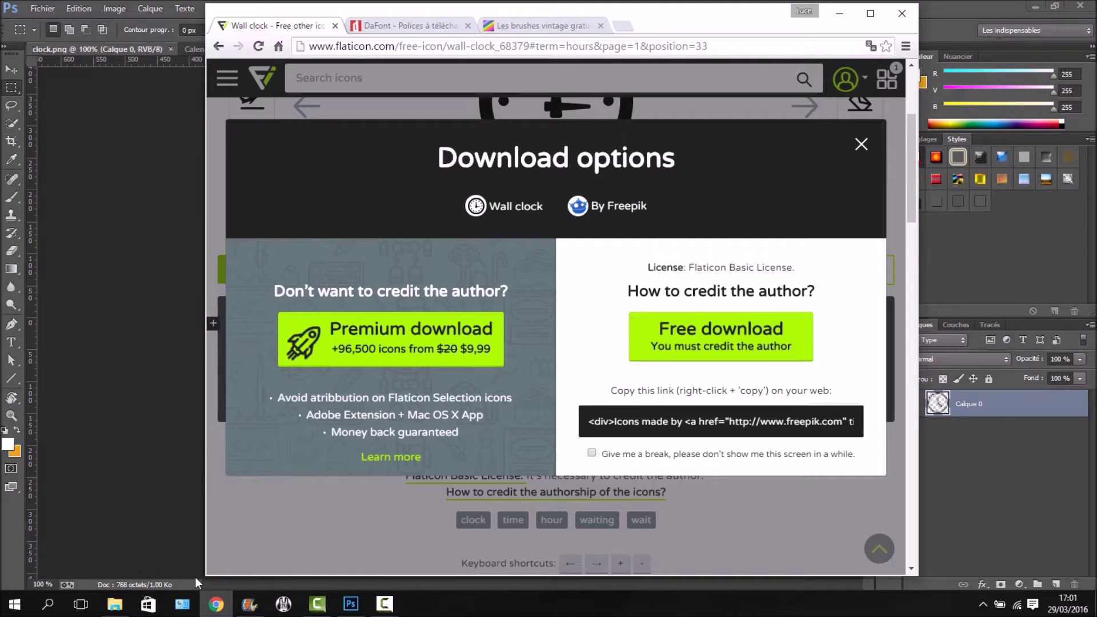
{"action": "left_click", "coordinate": [860, 146]}
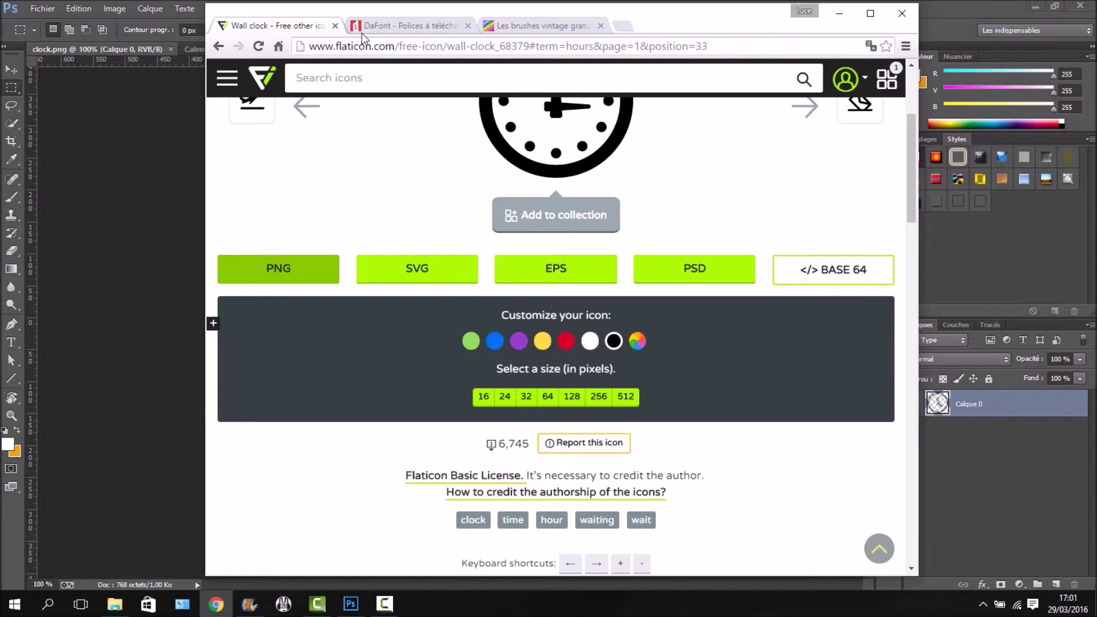
- Look over the DaFont home page, including its font categories and the recently added fonts
{"action": "left_click", "coordinate": [399, 27]}
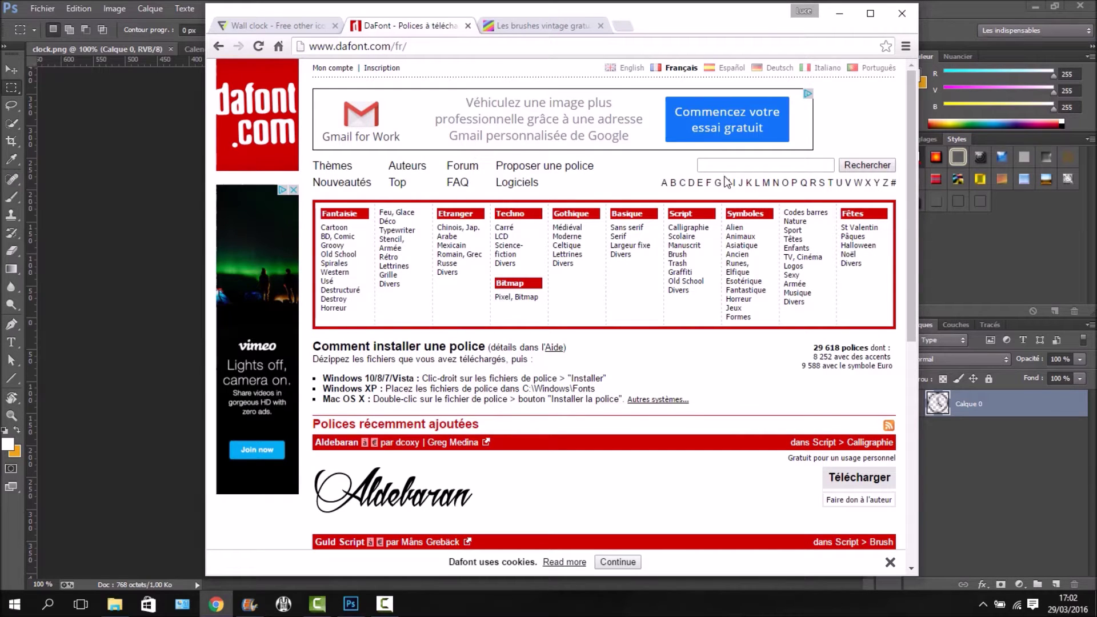
{"action": "scroll", "coordinate": [488, 286], "scroll_direction": "down", "scroll_amount": 6}
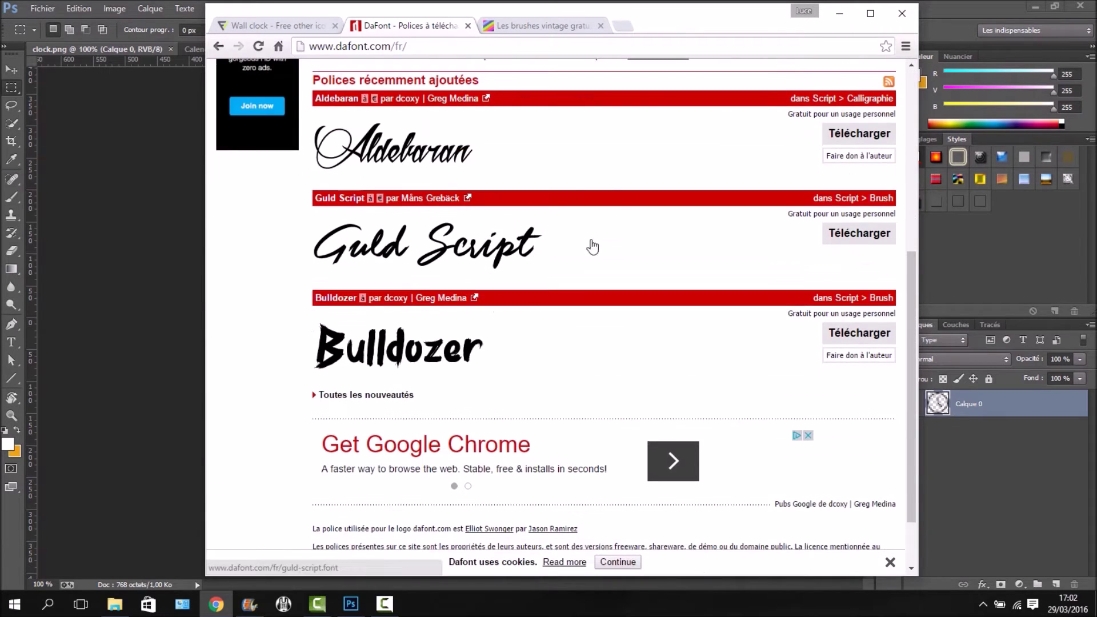
{"action": "scroll", "coordinate": [568, 235], "scroll_direction": "up", "scroll_amount": 5}
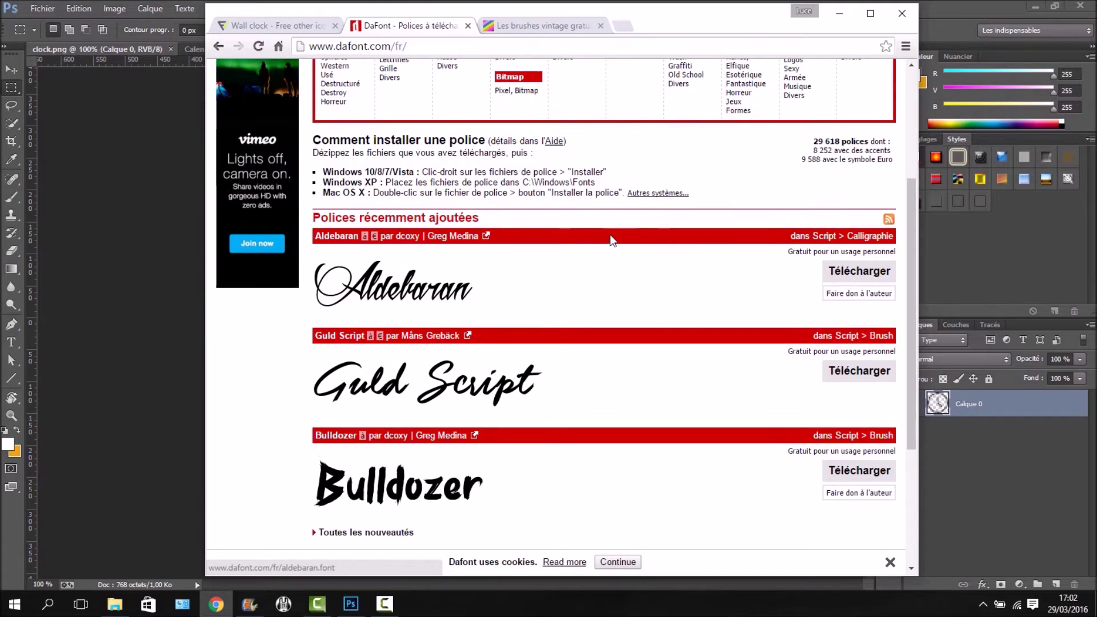
{"action": "scroll", "coordinate": [613, 240], "scroll_direction": "up", "scroll_amount": 1}
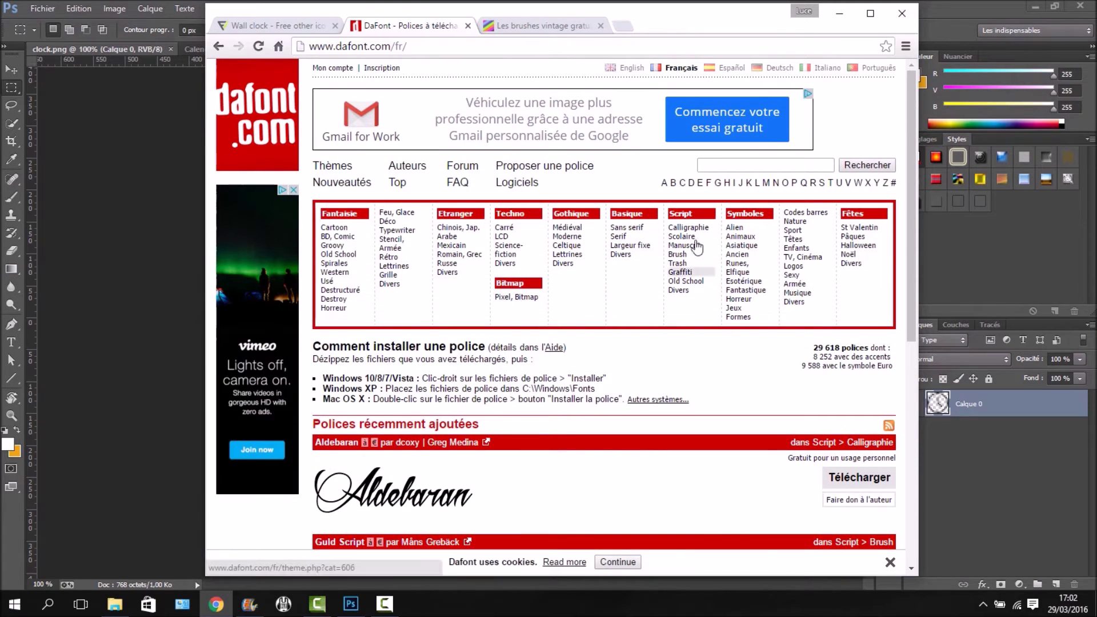
{"action": "scroll", "coordinate": [514, 343], "scroll_direction": "down", "scroll_amount": 1}
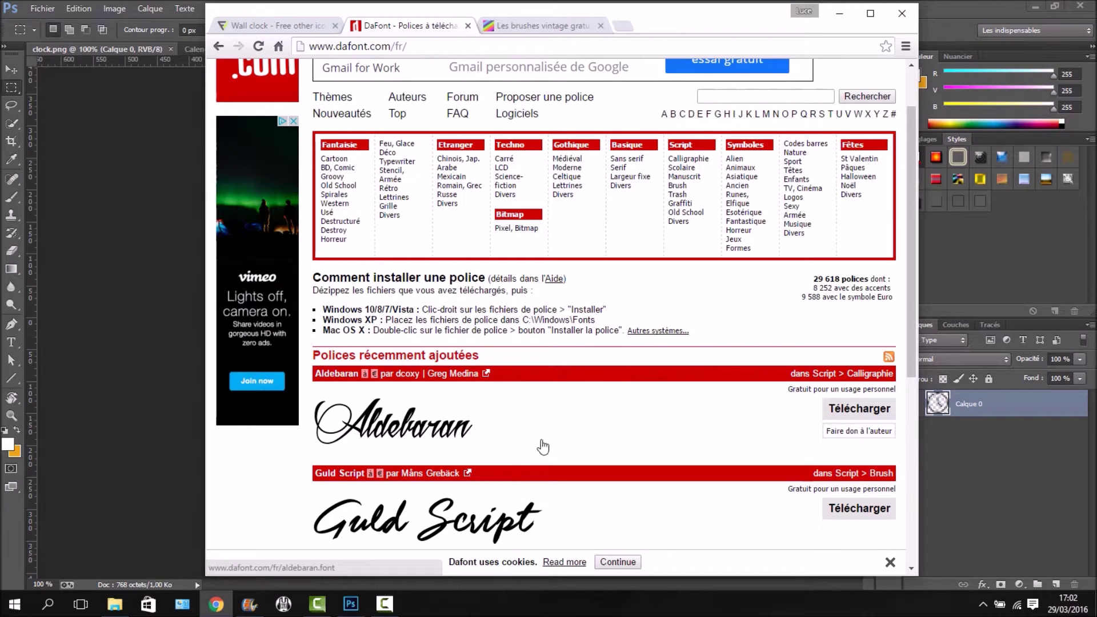
- Switch to File Explorer and open the C: drive from Ce PC
{"action": "mouse_move", "coordinate": [129, 610]}
{"action": "left_click", "coordinate": [165, 571]}
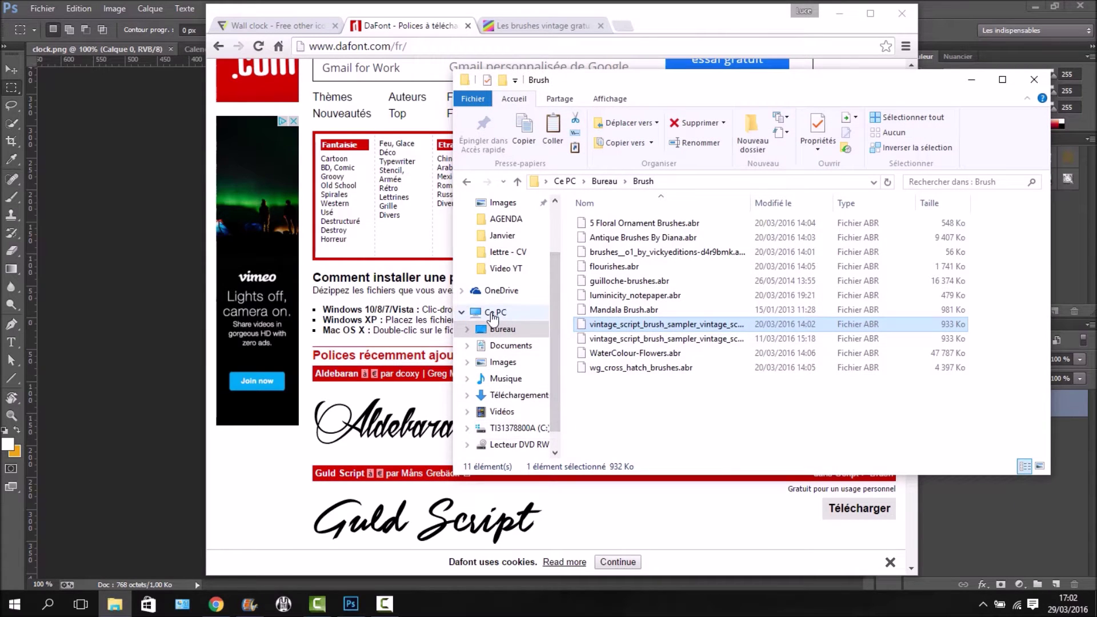
{"action": "left_click", "coordinate": [493, 328]}
{"action": "left_click", "coordinate": [493, 312]}
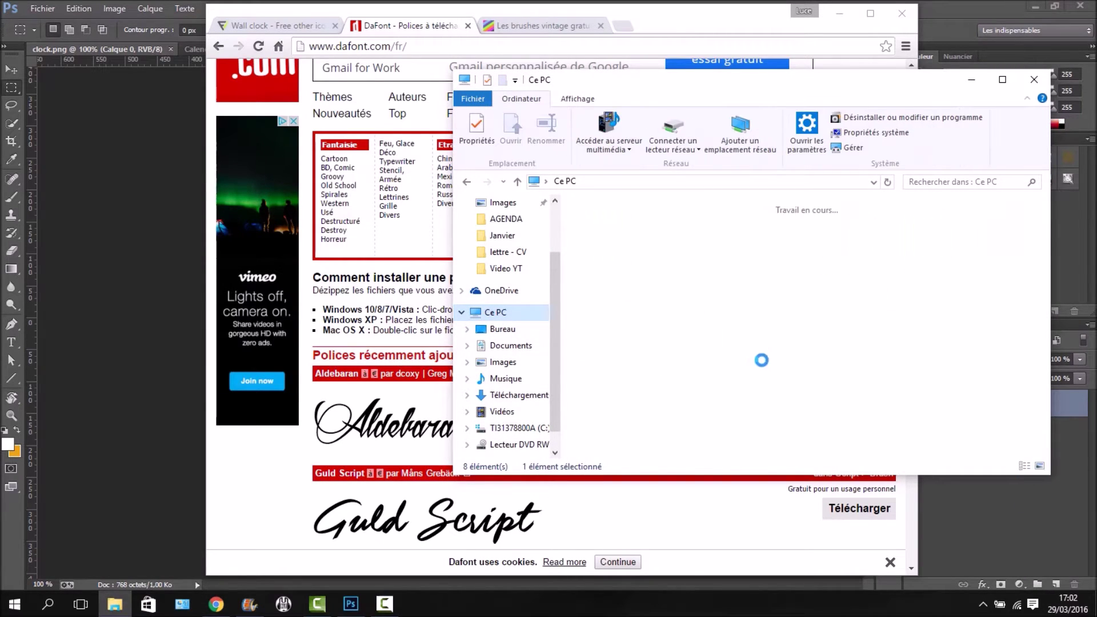
{"action": "double_click", "coordinate": [685, 372]}
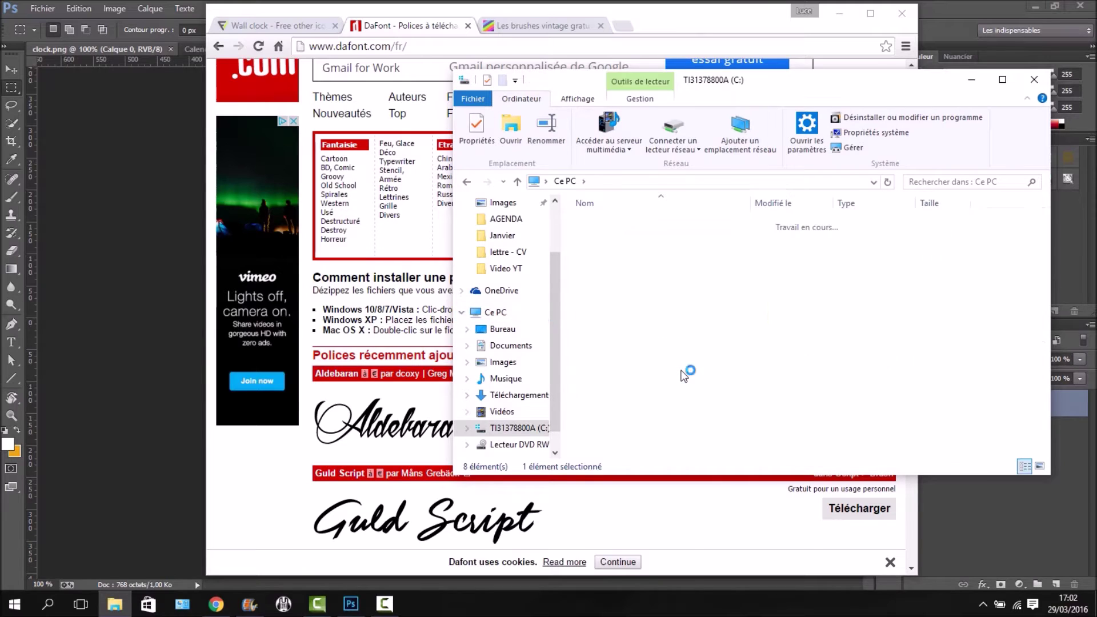
- Open the Fonts folder inside the Windows folder of the C: drive and look through the installed fonts
{"action": "double_click", "coordinate": [626, 325]}
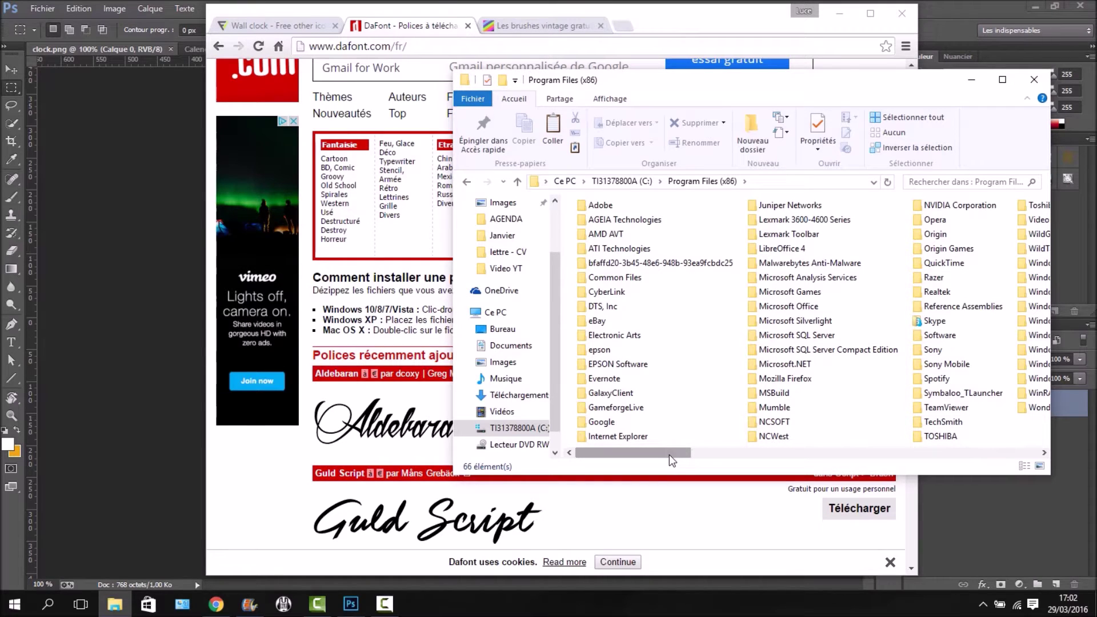
{"action": "key", "text": "BackSpace"}
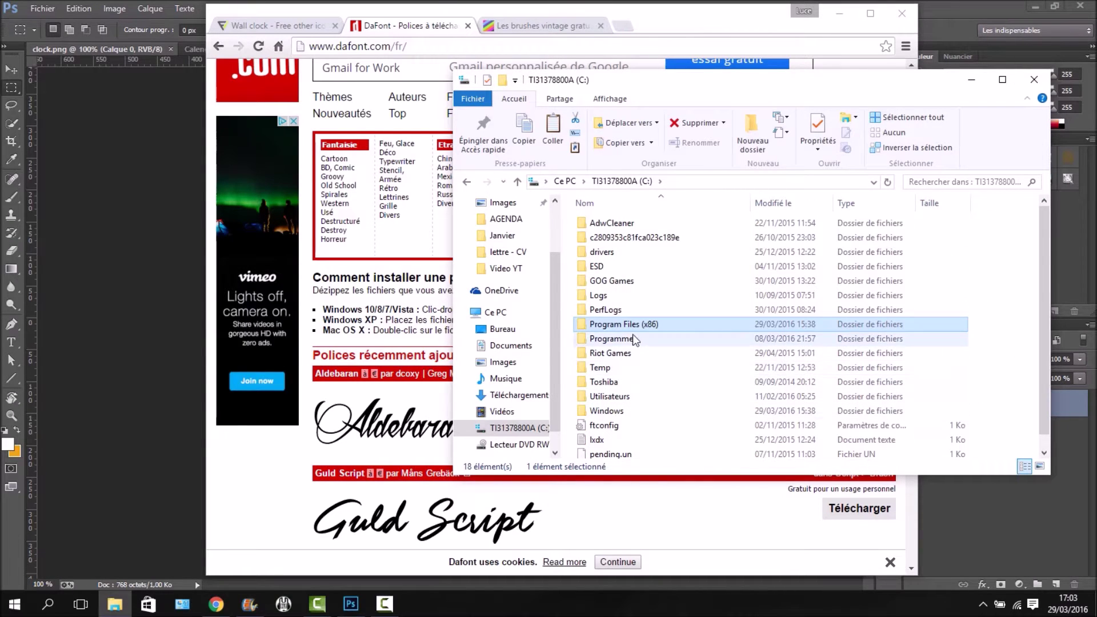
{"action": "double_click", "coordinate": [618, 411]}
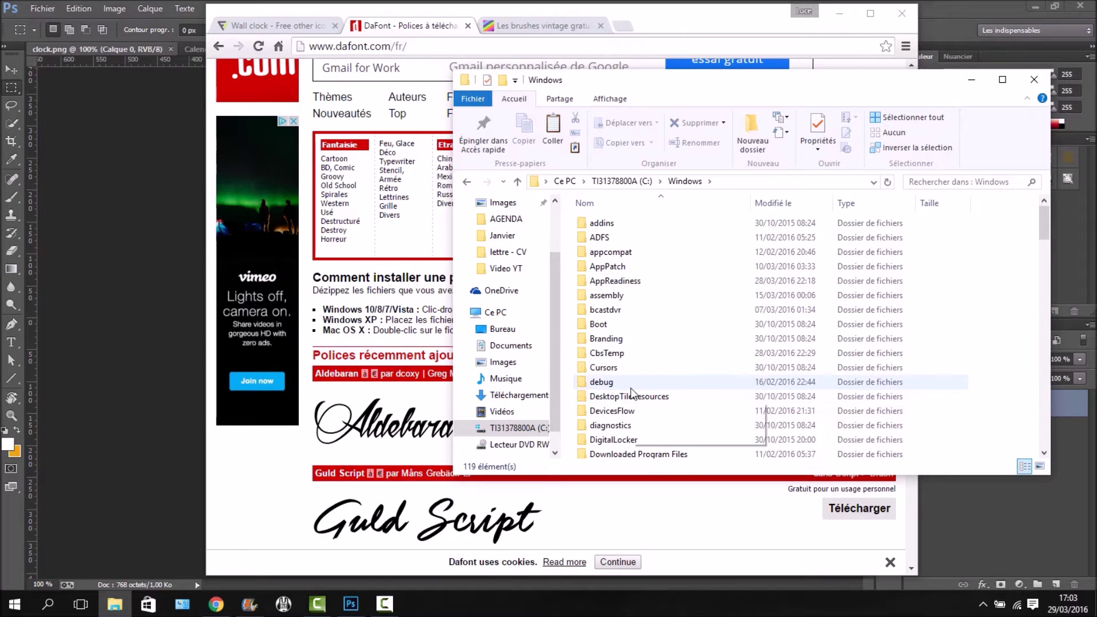
{"action": "scroll", "coordinate": [631, 393], "scroll_direction": "down", "scroll_amount": 3}
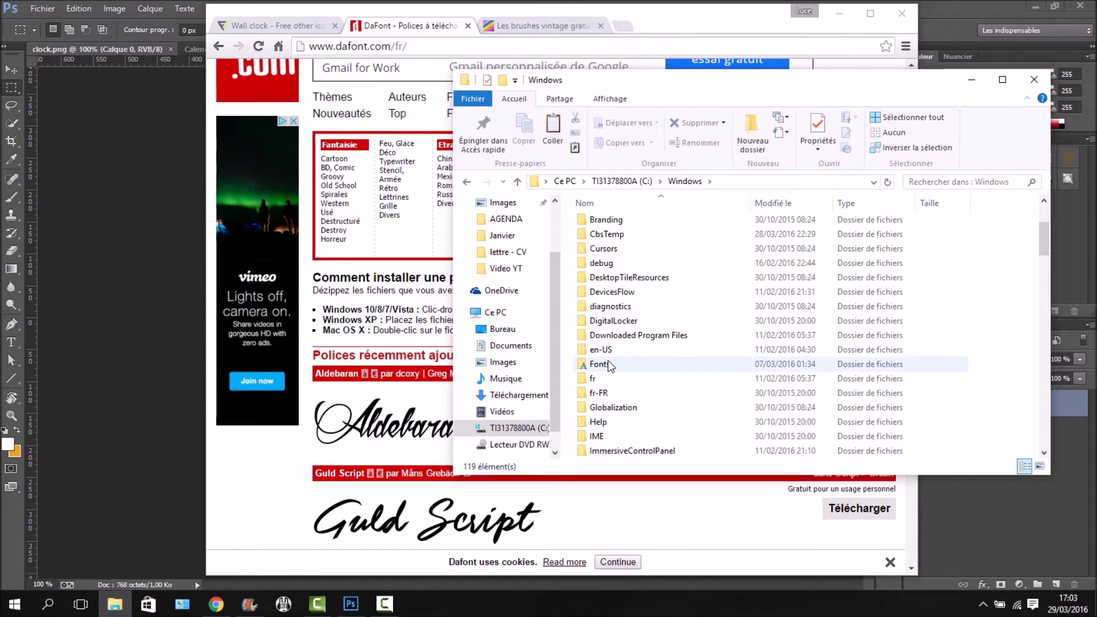
{"action": "left_click", "coordinate": [610, 366]}
{"action": "double_click", "coordinate": [610, 365]}
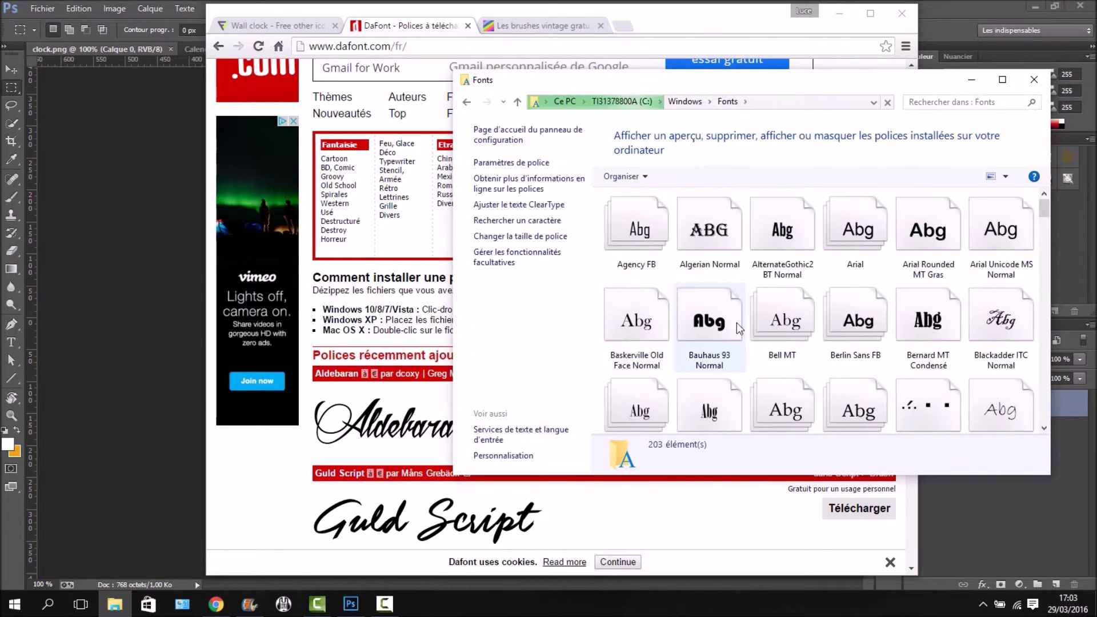
{"action": "scroll", "coordinate": [892, 363], "scroll_direction": "down", "scroll_amount": 3}
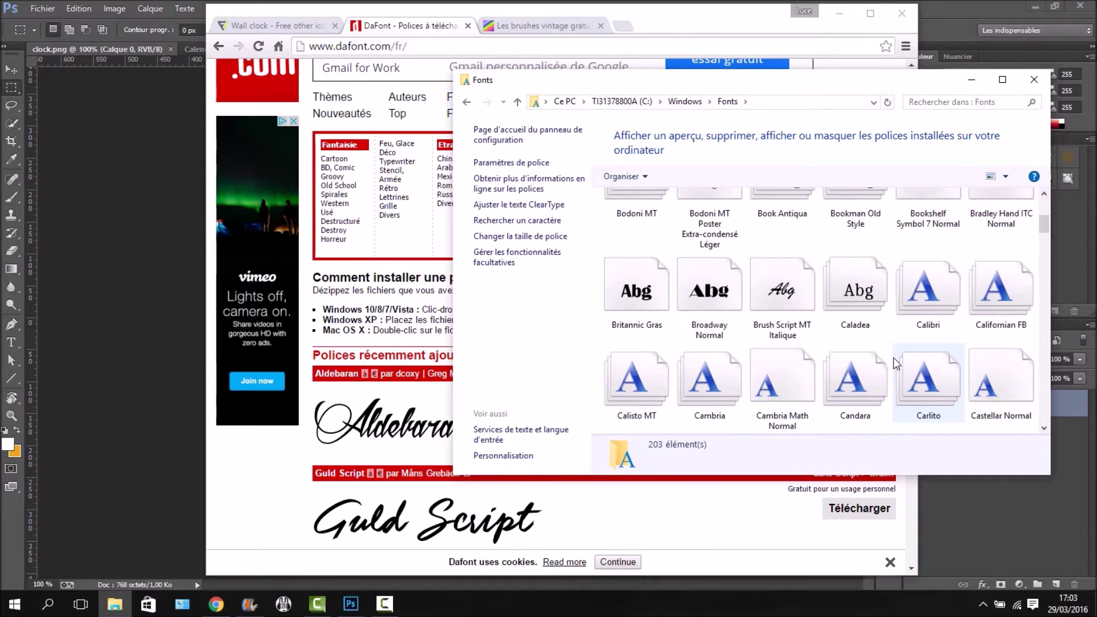
- Look through the remaining installed fonts down to the end of the Fonts folder, select Vivaldi Italique condensé, and close the folder
{"action": "scroll", "coordinate": [838, 368], "scroll_direction": "down", "scroll_amount": 10}
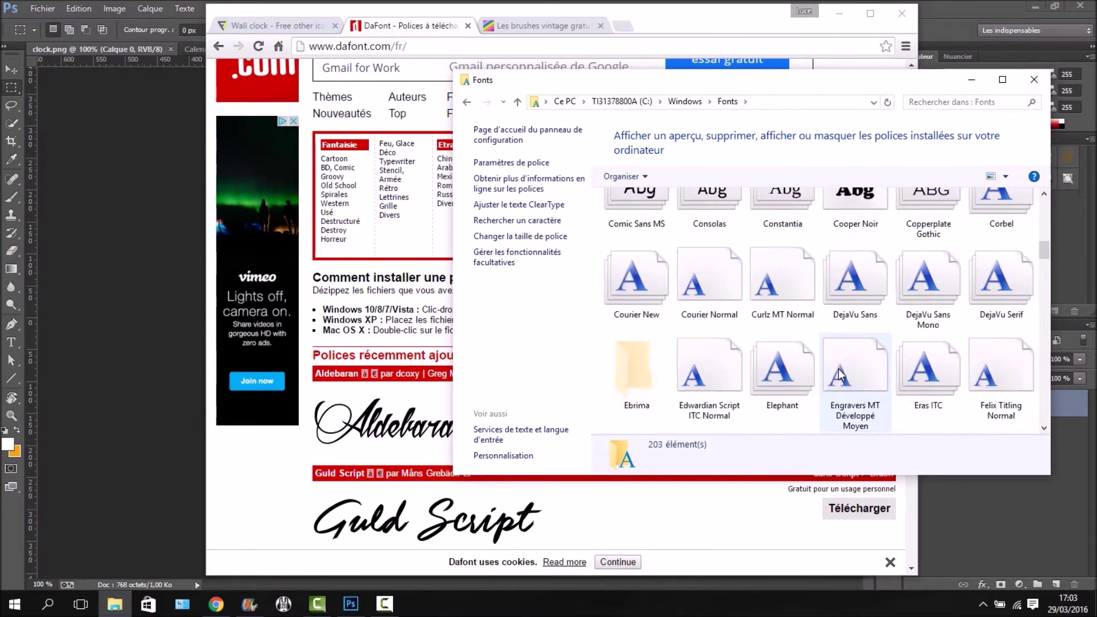
{"action": "scroll", "coordinate": [838, 369], "scroll_direction": "down", "scroll_amount": 5}
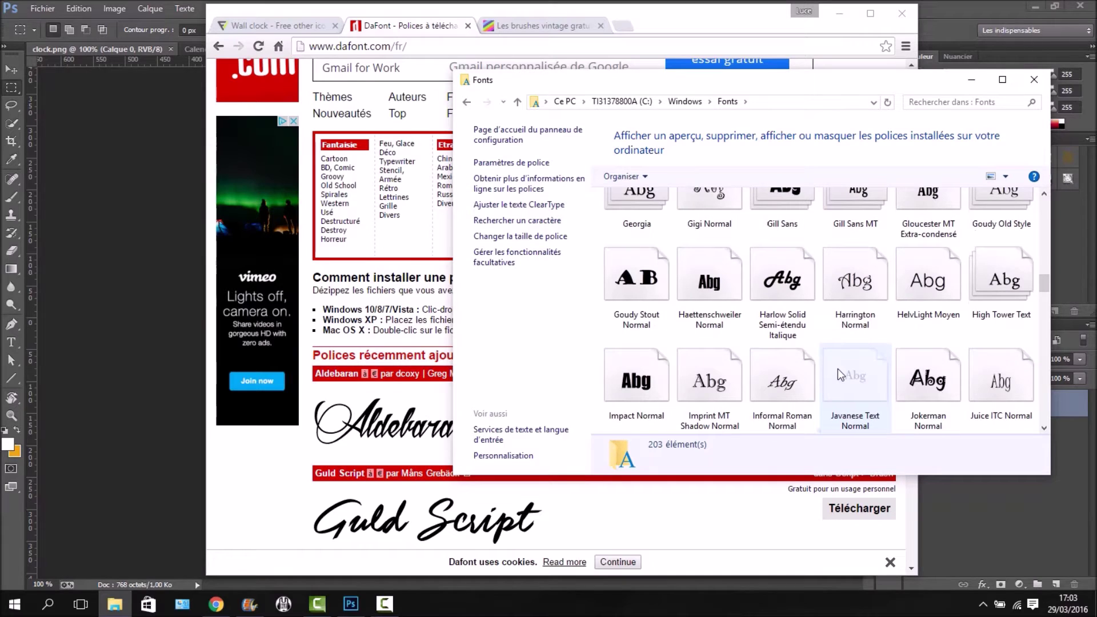
{"action": "scroll", "coordinate": [838, 368], "scroll_direction": "down", "scroll_amount": 5}
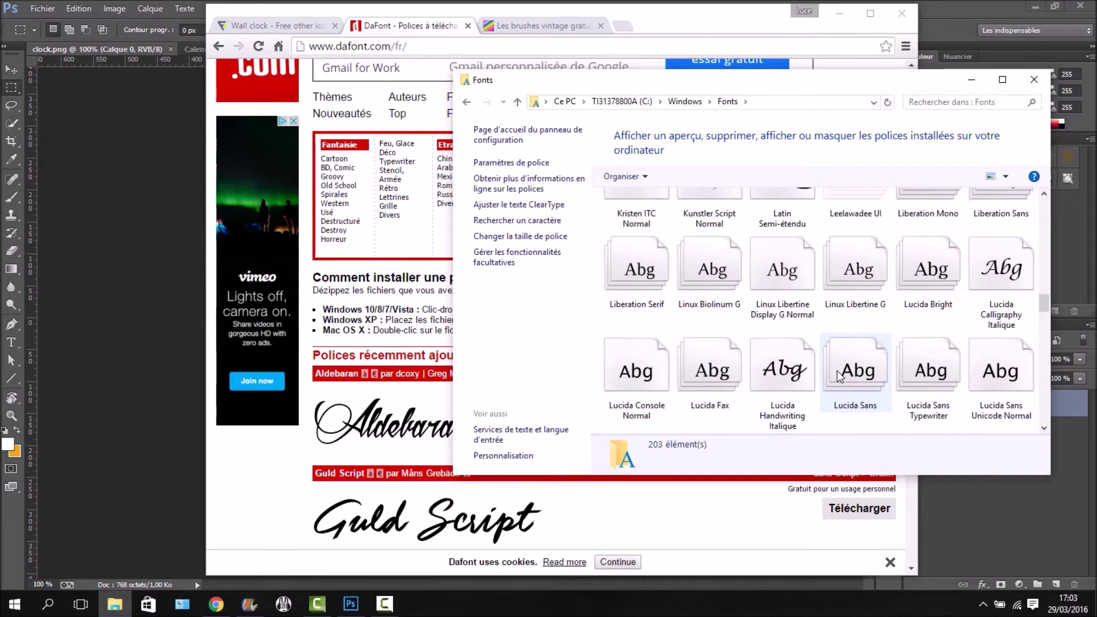
{"action": "scroll", "coordinate": [837, 372], "scroll_direction": "down", "scroll_amount": 5}
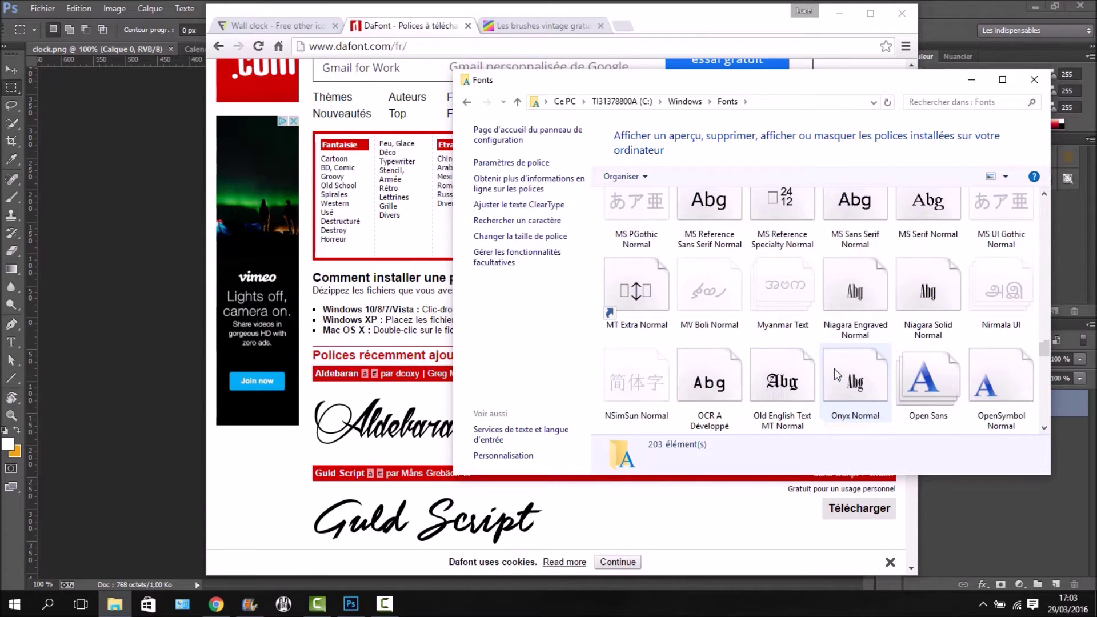
{"action": "scroll", "coordinate": [837, 375], "scroll_direction": "down", "scroll_amount": 5}
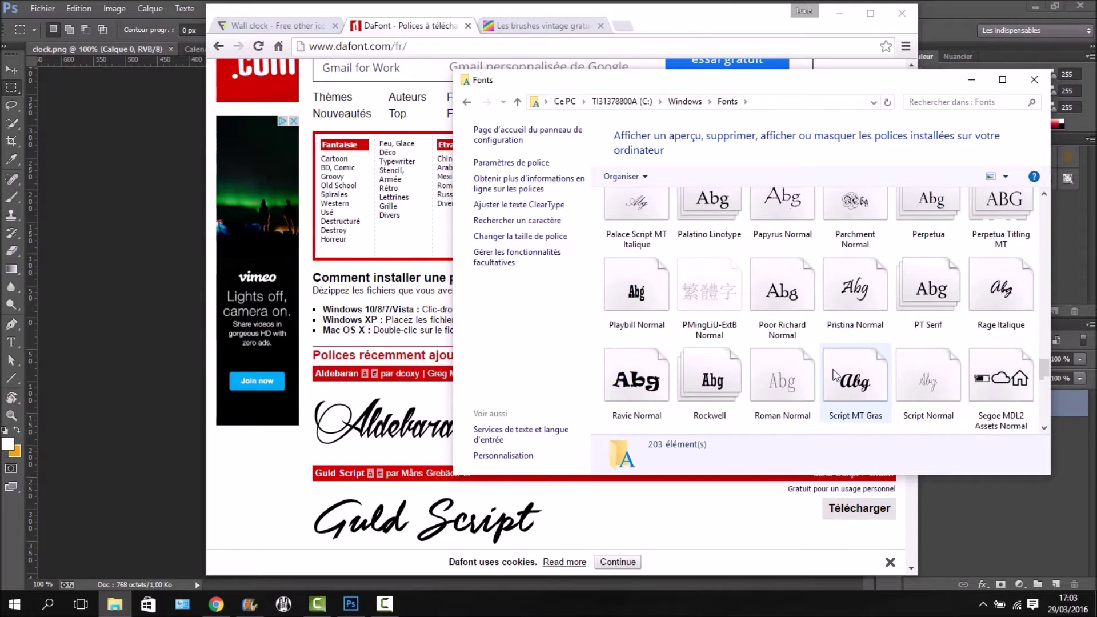
{"action": "scroll", "coordinate": [833, 374], "scroll_direction": "down", "scroll_amount": 5}
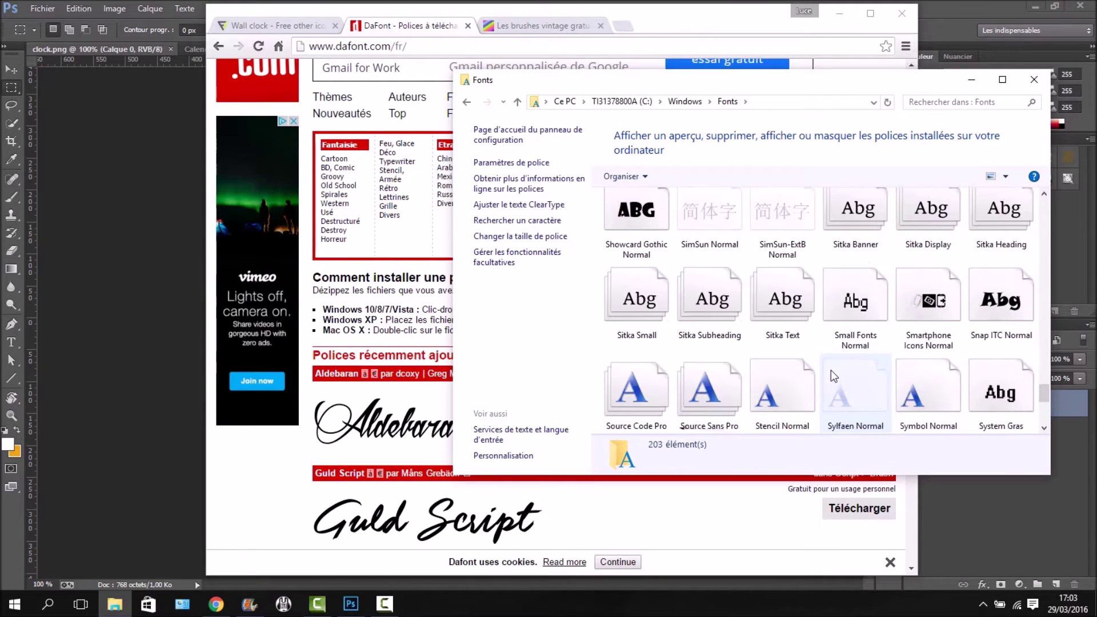
{"action": "scroll", "coordinate": [832, 376], "scroll_direction": "down", "scroll_amount": 3}
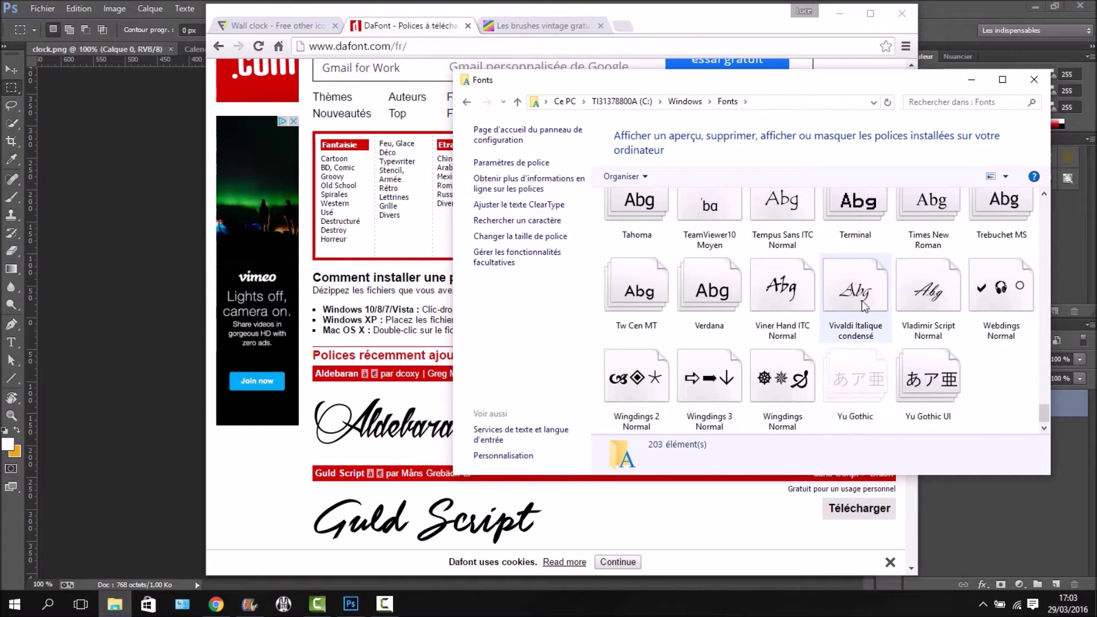
{"action": "left_click", "coordinate": [835, 317]}
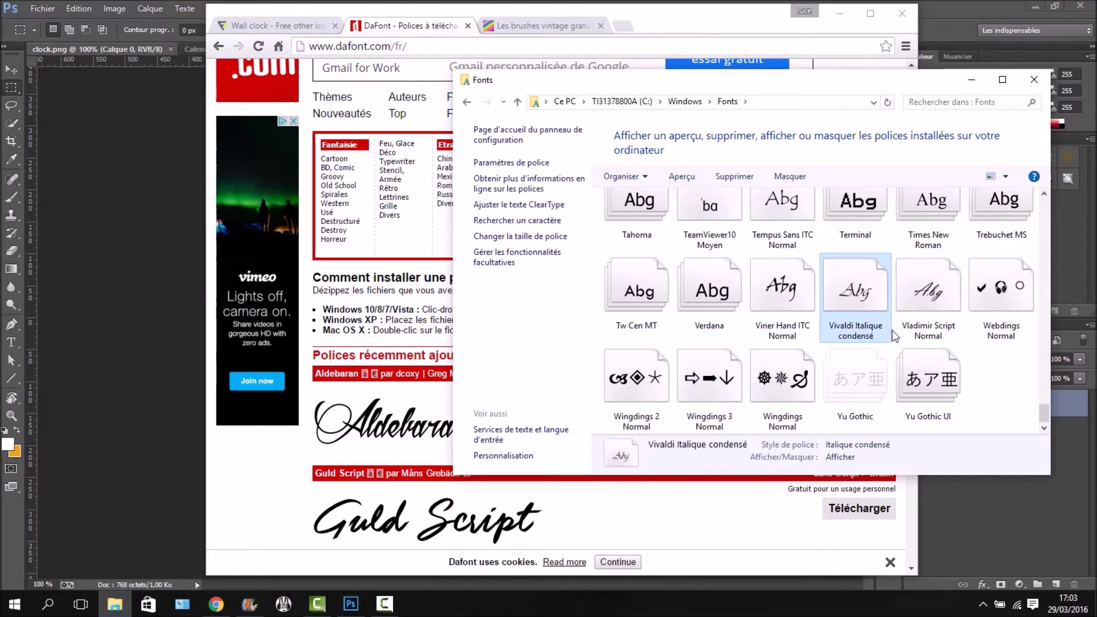
{"action": "left_click", "coordinate": [1037, 81]}
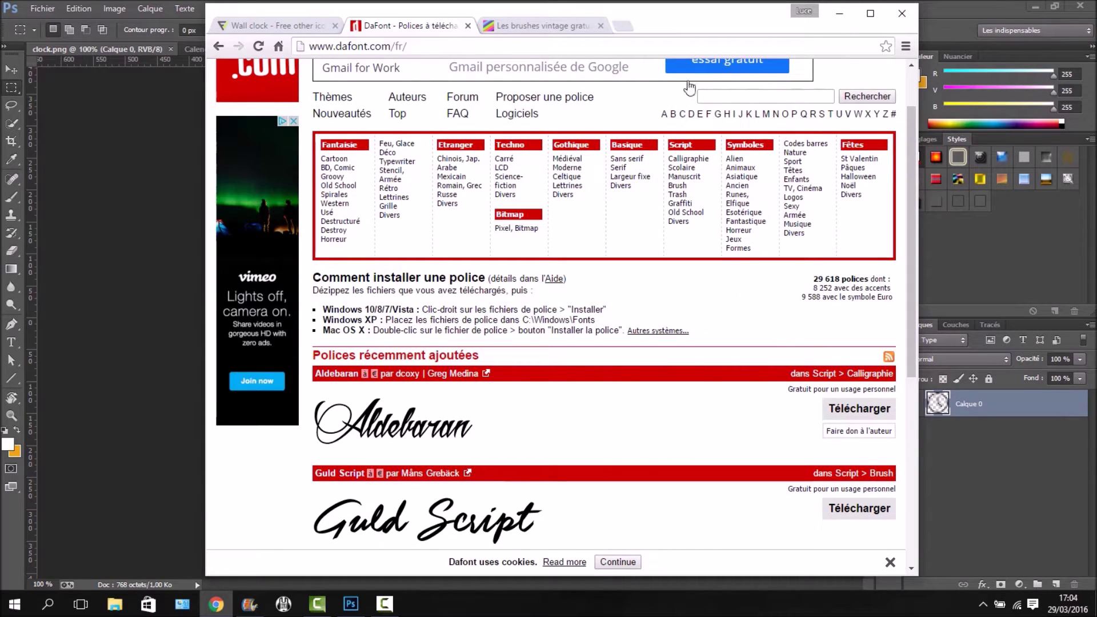
- Switch to the vintage brushes page of brush-photoshop.fr and download the Vintage Script Brush Sampler
{"action": "left_click", "coordinate": [537, 28]}
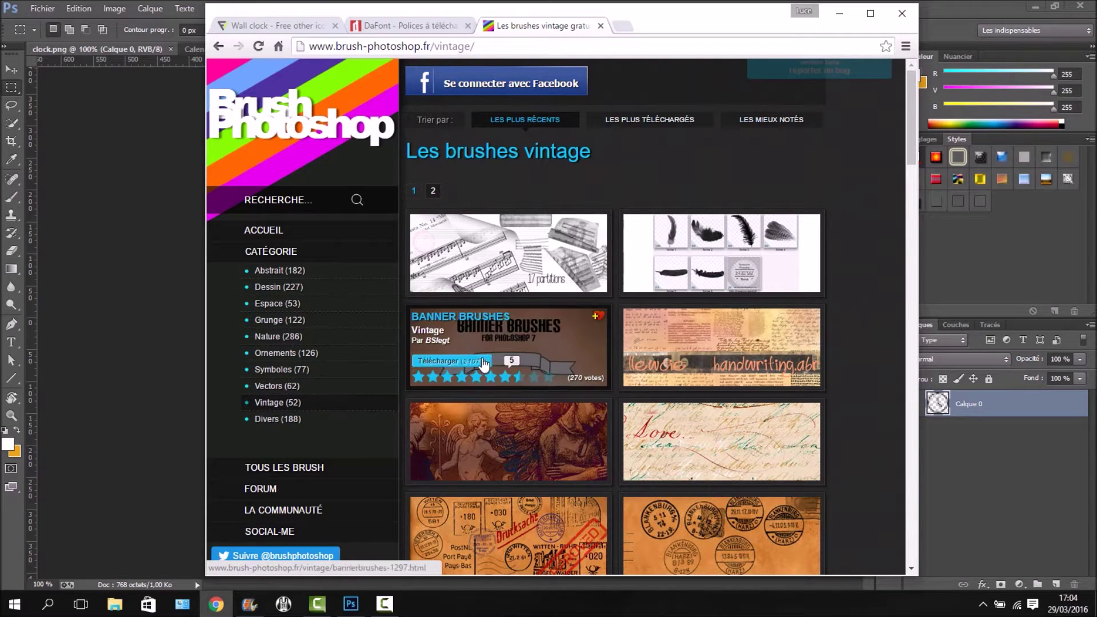
{"action": "scroll", "coordinate": [508, 274], "scroll_direction": "down", "scroll_amount": 3}
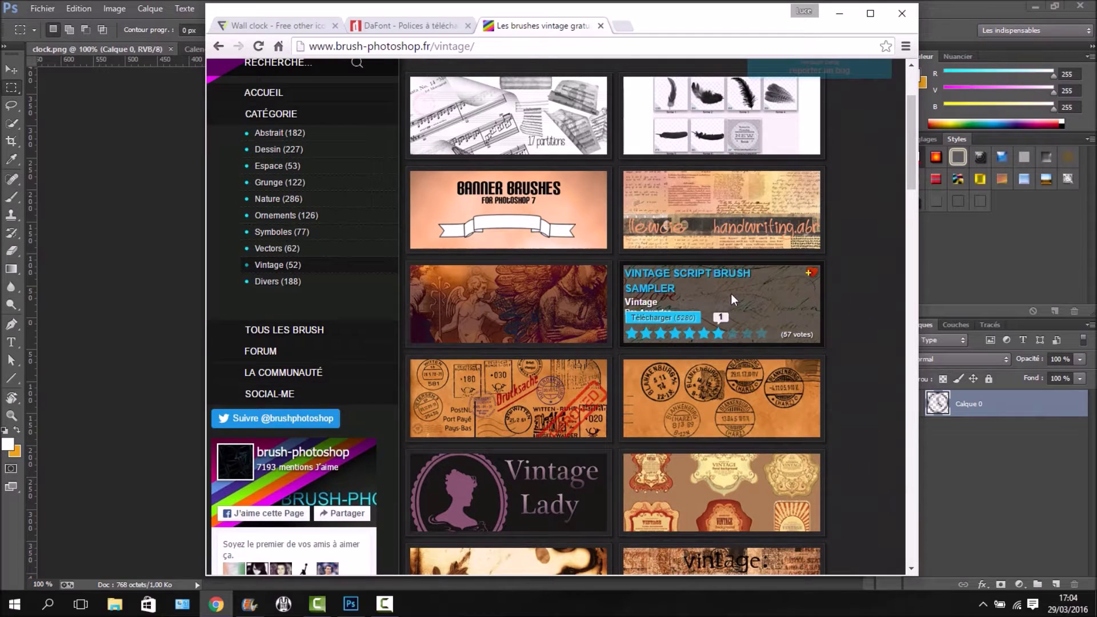
{"action": "left_click", "coordinate": [683, 318]}
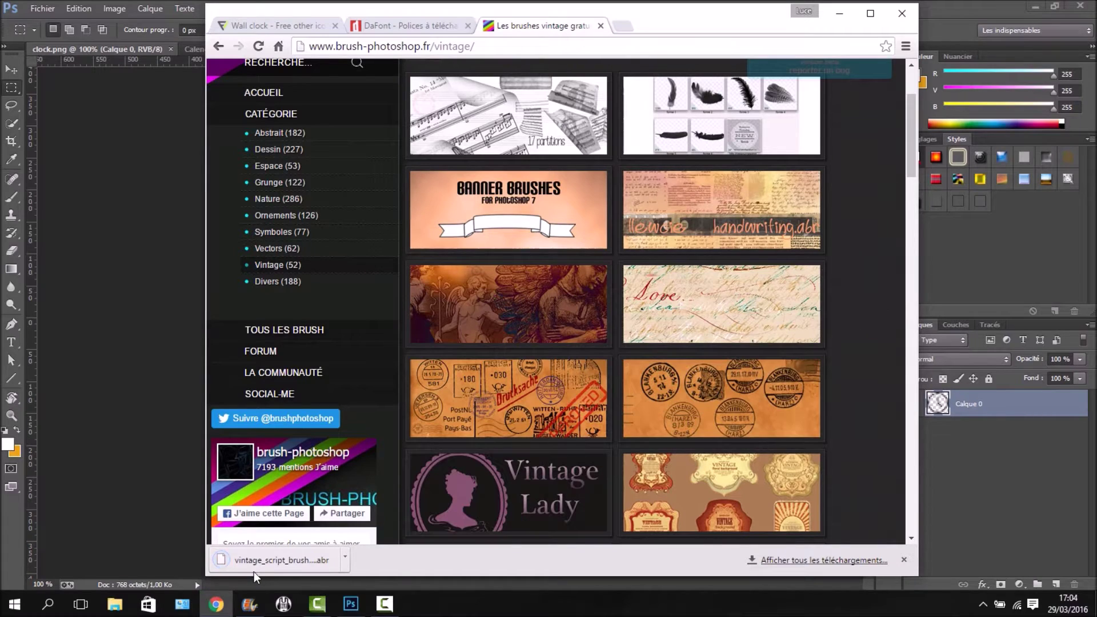
- Browse the other vintage brush sets and search the brush site for "water flower"
{"action": "scroll", "coordinate": [601, 407], "scroll_direction": "down", "scroll_amount": 8}
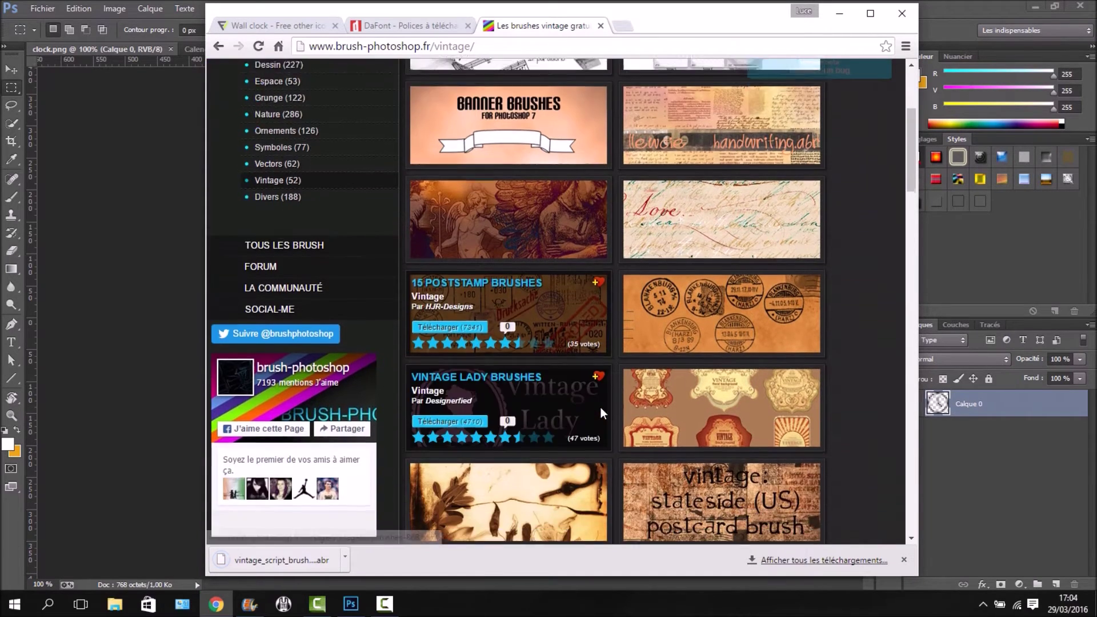
{"action": "scroll", "coordinate": [601, 410], "scroll_direction": "down", "scroll_amount": 1}
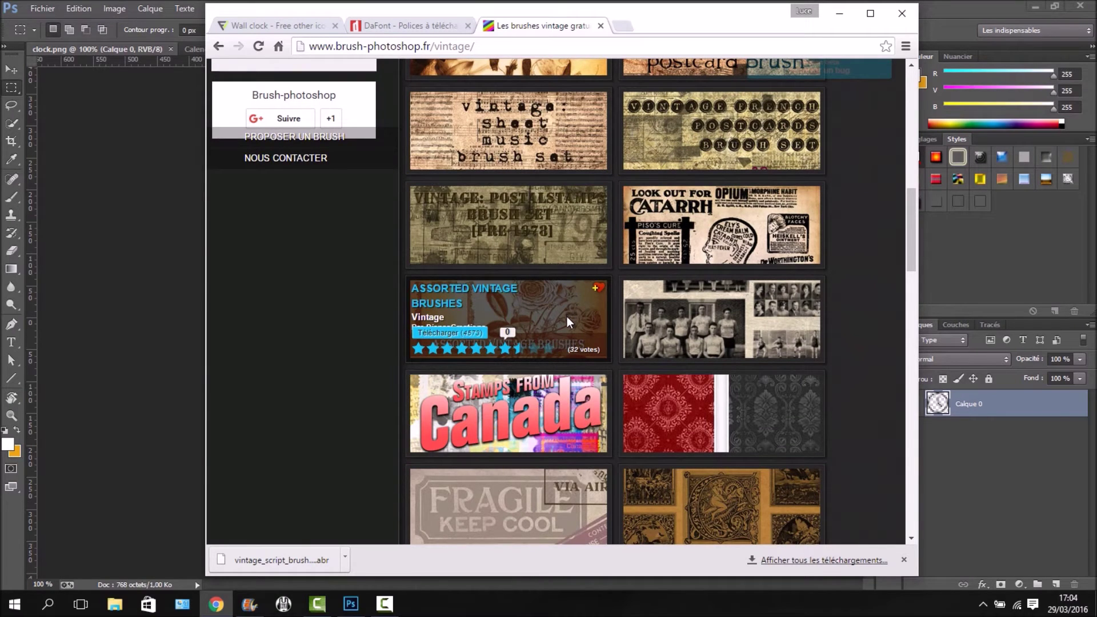
{"action": "scroll", "coordinate": [532, 217], "scroll_direction": "up", "scroll_amount": 15}
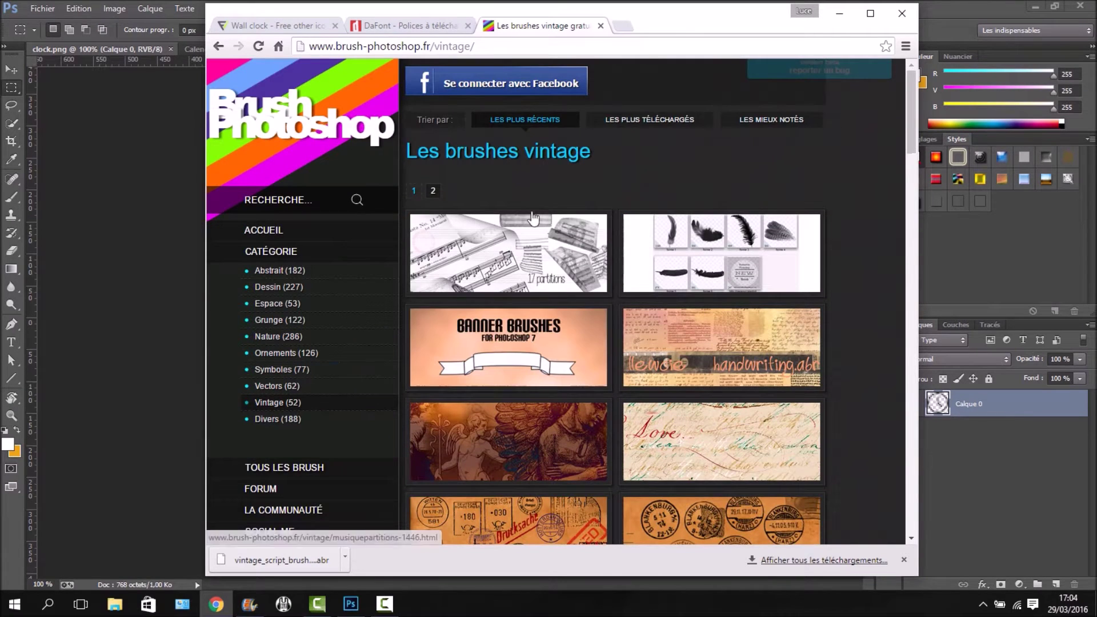
{"action": "left_click", "coordinate": [337, 199]}
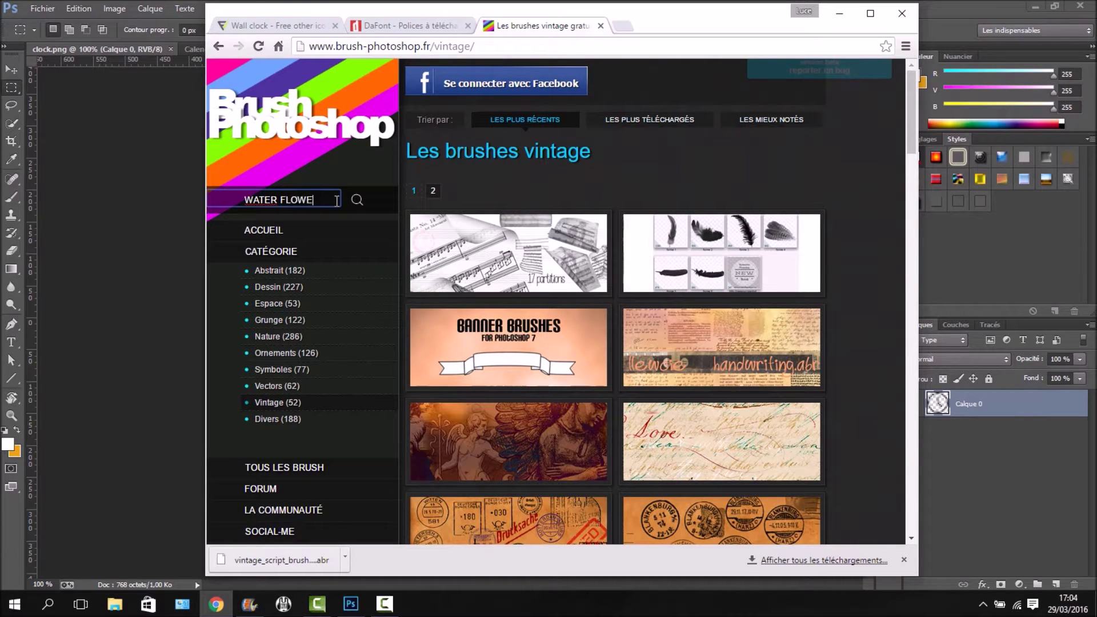
{"action": "type", "text": "water flower"}
{"action": "key", "text": "Return"}
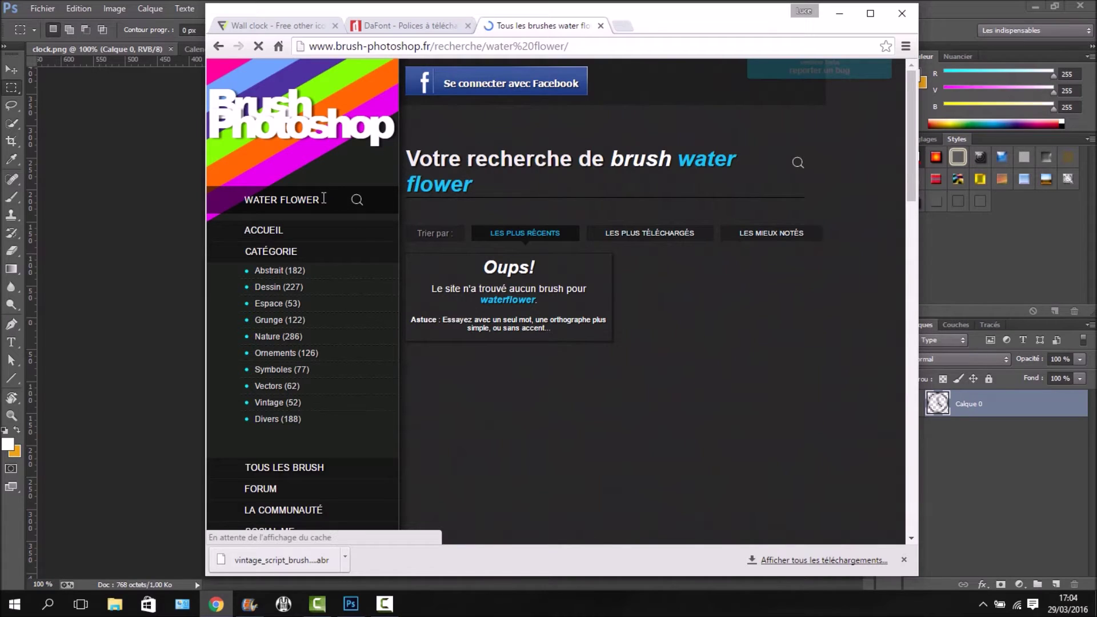
{"action": "left_click", "coordinate": [293, 198]}
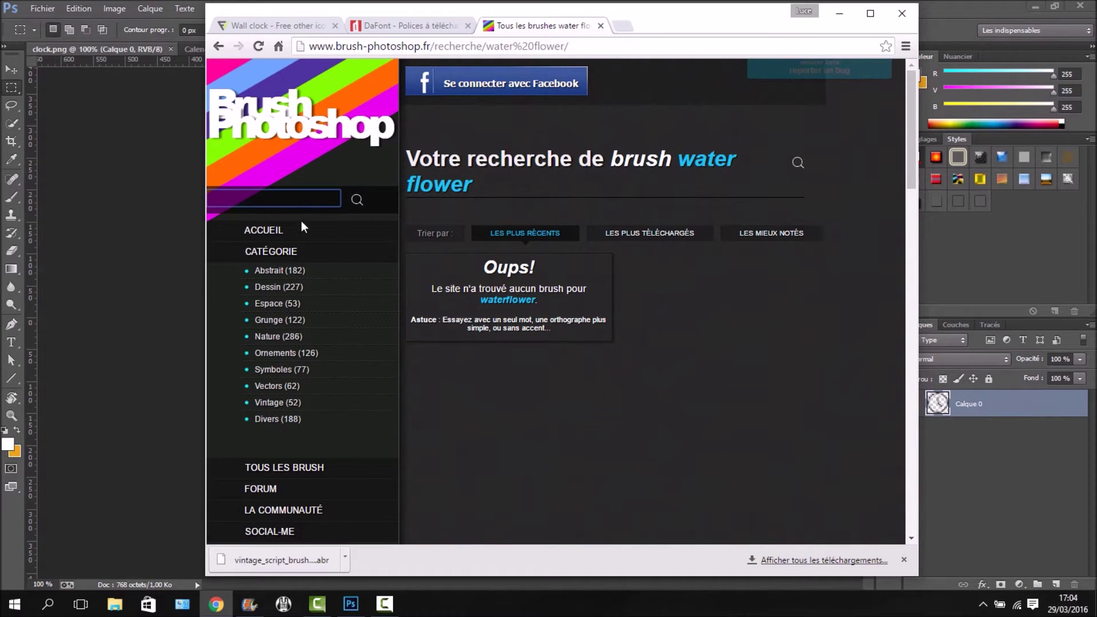
- Switch to File Explorer, open the Brush folder on the Bureau, and select WaterColour-Flowers.abr
{"action": "left_click", "coordinate": [115, 603]}
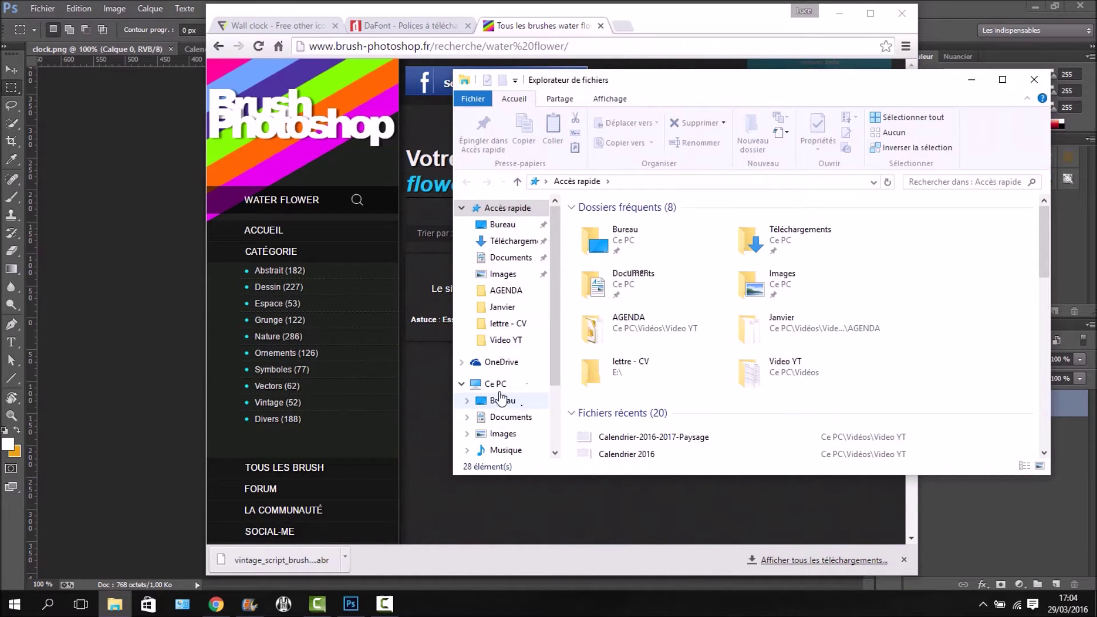
{"action": "left_click", "coordinate": [502, 401]}
{"action": "double_click", "coordinate": [684, 240]}
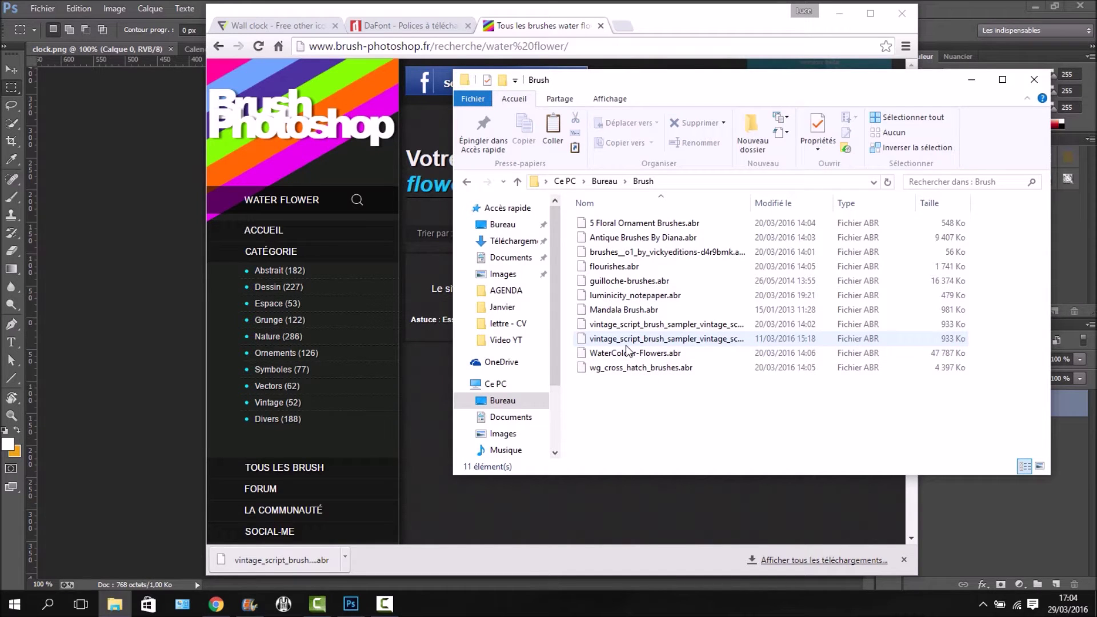
{"action": "left_click", "coordinate": [632, 355]}
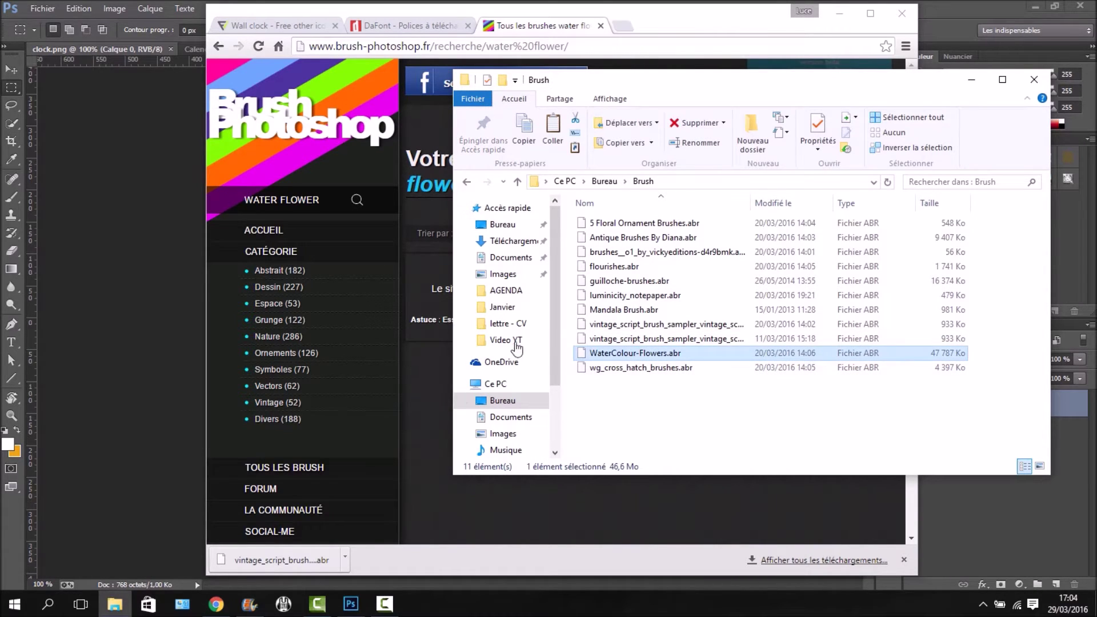
- Return to the browser, search the brush site for "water colours" and look over the results page
{"action": "left_click", "coordinate": [314, 200]}
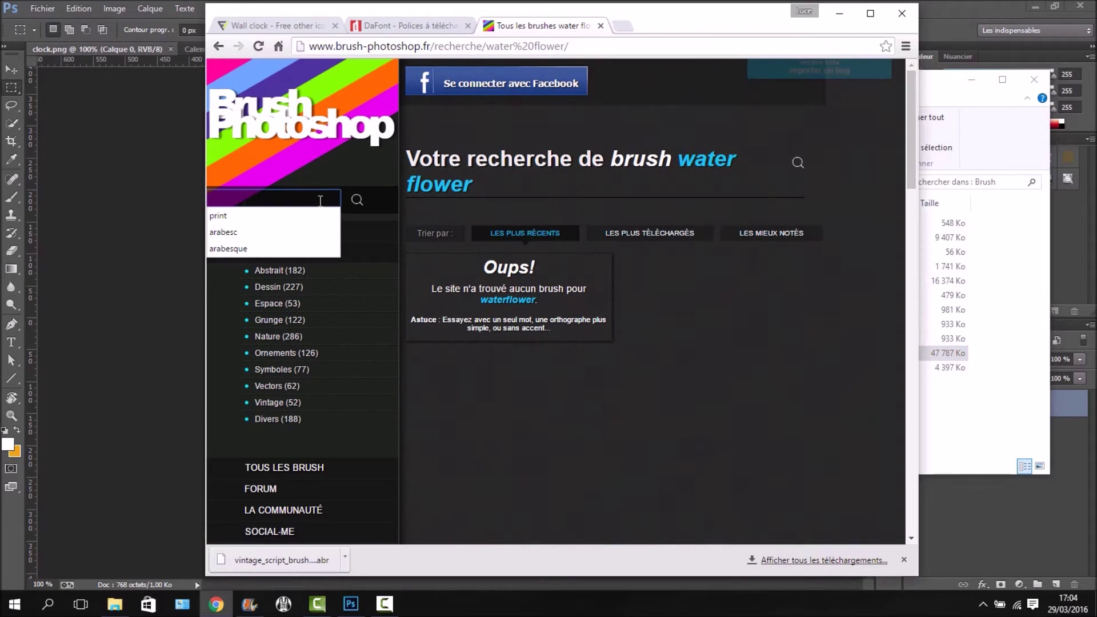
{"action": "type", "text": "ATER"}
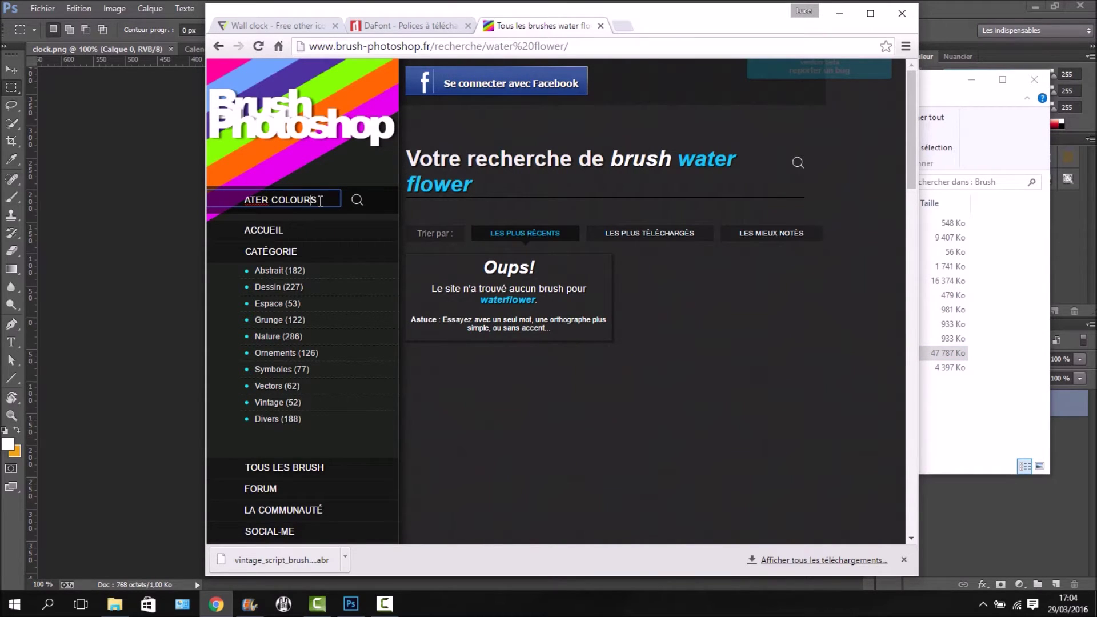
{"action": "type", "text": " COLOURS"}
{"action": "key", "text": "Return"}
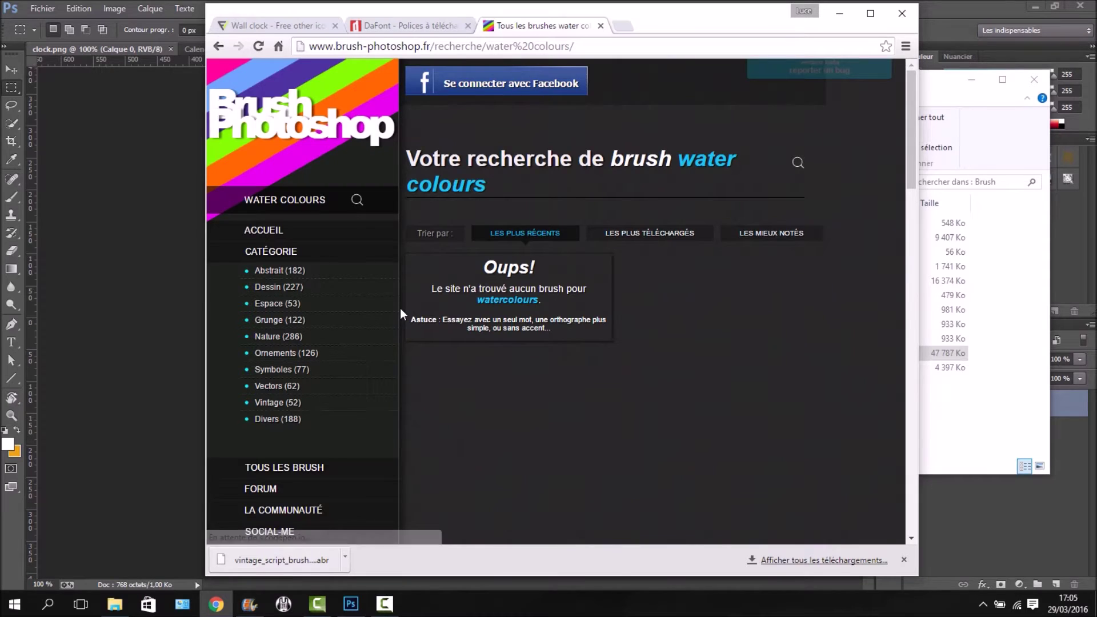
{"action": "scroll", "coordinate": [390, 320], "scroll_direction": "down", "scroll_amount": 2}
{"action": "scroll", "coordinate": [390, 319], "scroll_direction": "down", "scroll_amount": 4}
{"action": "scroll", "coordinate": [389, 314], "scroll_direction": "up", "scroll_amount": 6}
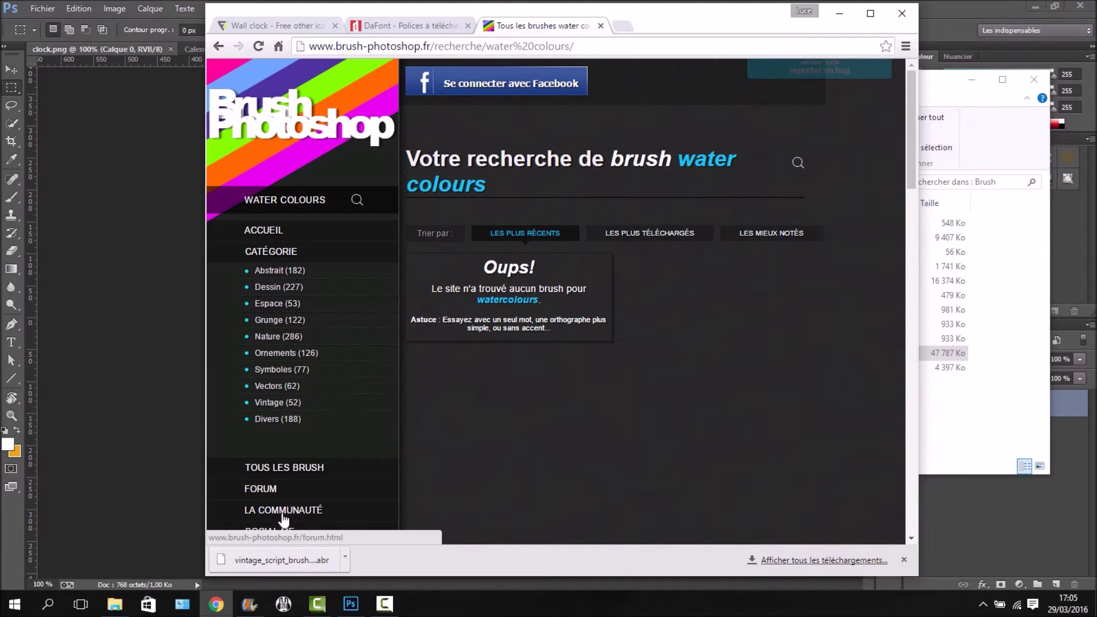
- Open the downloaded vintage script brush file and close the browser
{"action": "left_click", "coordinate": [278, 561]}
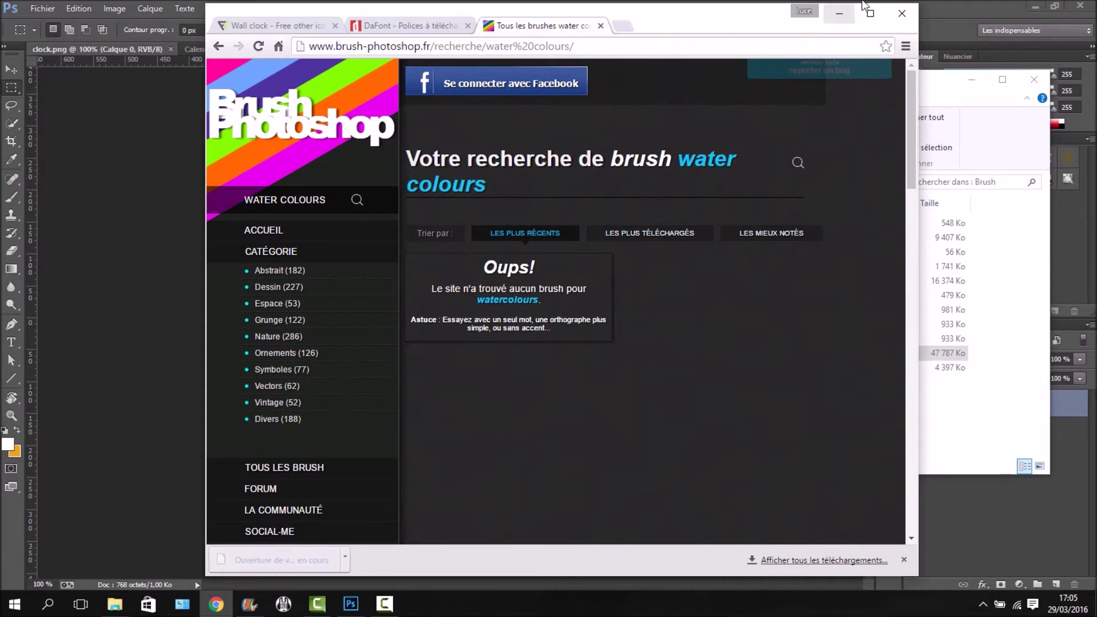
{"action": "left_click", "coordinate": [900, 14]}
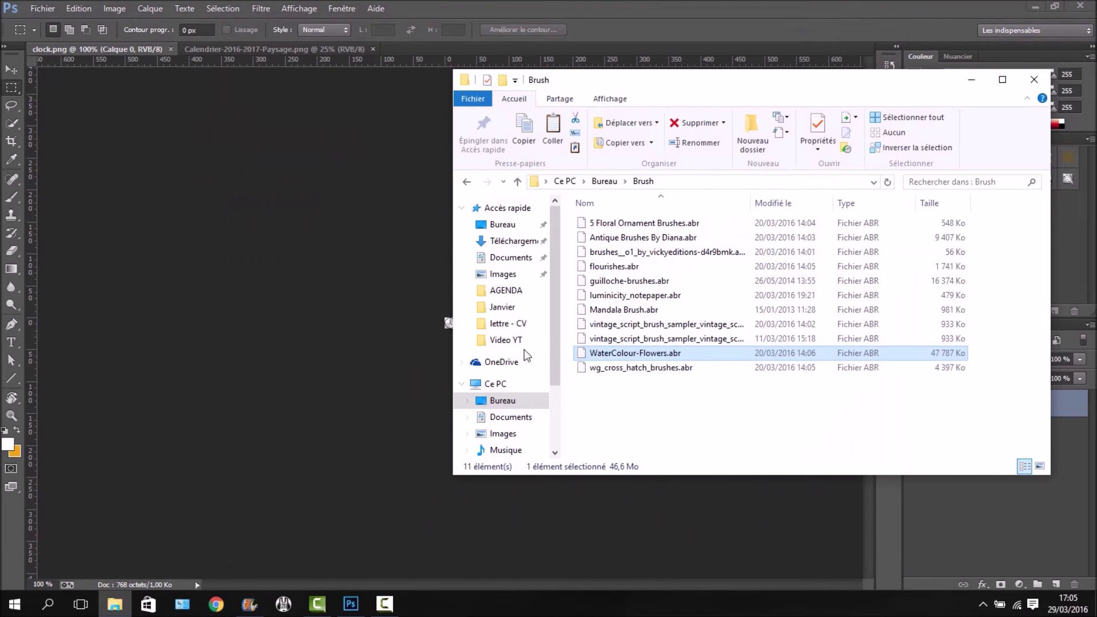
- Locate the vintage script brush sampler files in the Téléchargements folder and select the one dated 20/03/2016
{"action": "left_click", "coordinate": [513, 240]}
{"action": "scroll", "coordinate": [646, 359], "scroll_direction": "down", "scroll_amount": 10}
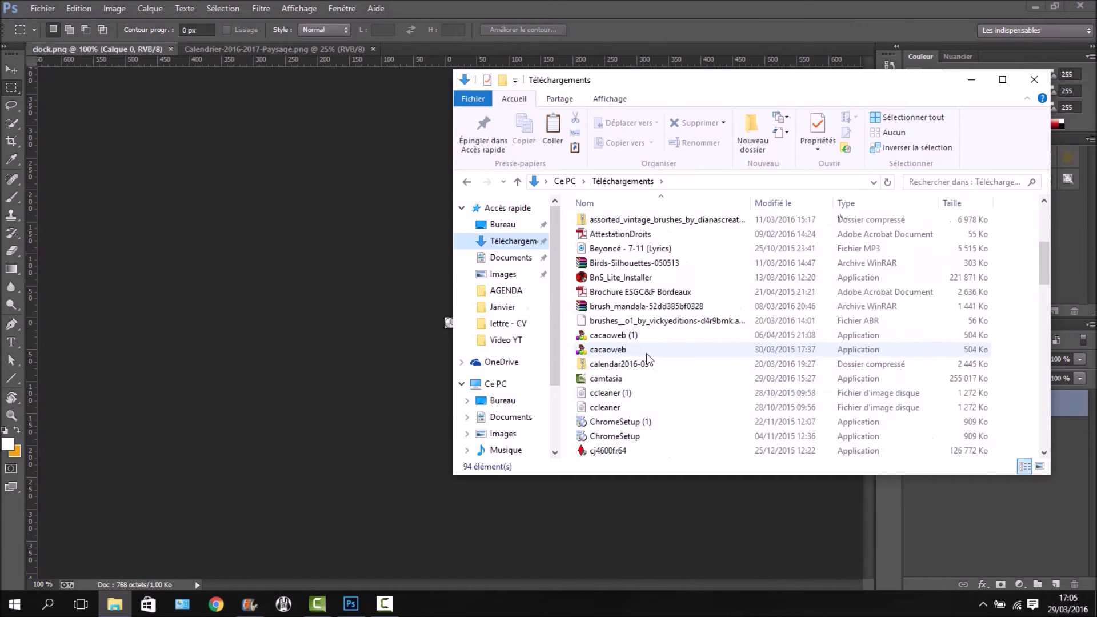
{"action": "scroll", "coordinate": [646, 359], "scroll_direction": "down", "scroll_amount": 7}
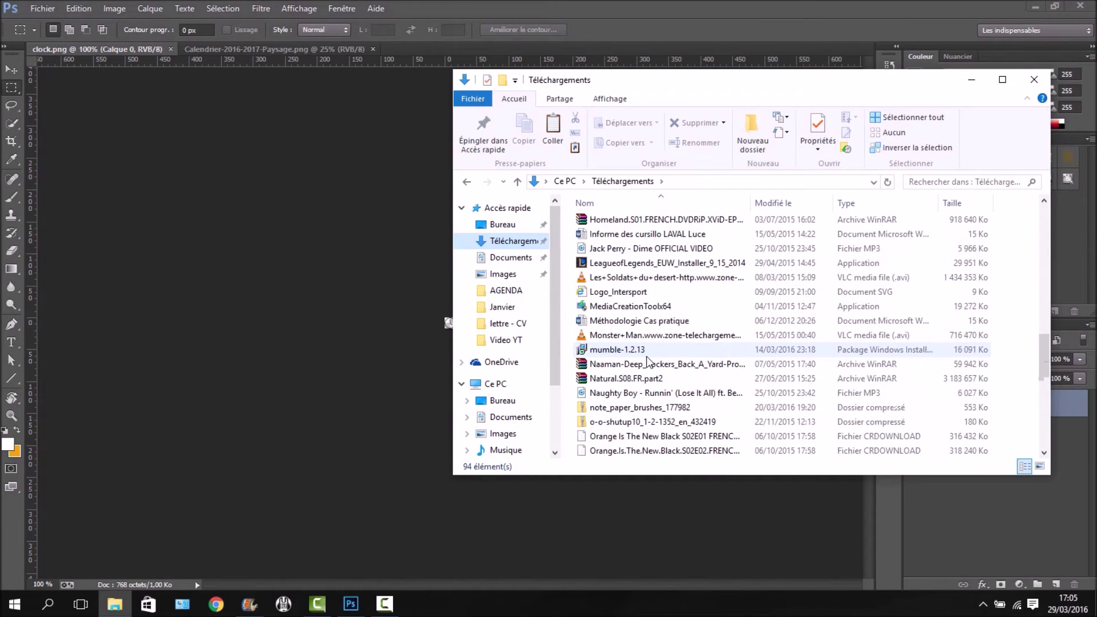
{"action": "scroll", "coordinate": [648, 360], "scroll_direction": "down", "scroll_amount": 6}
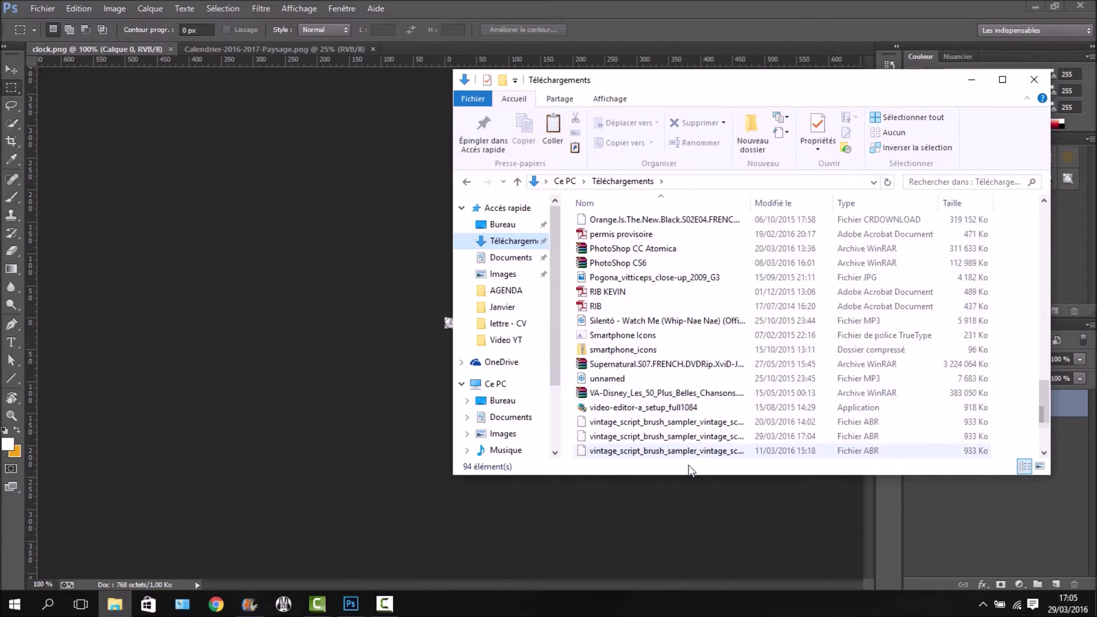
{"action": "left_click", "coordinate": [688, 424]}
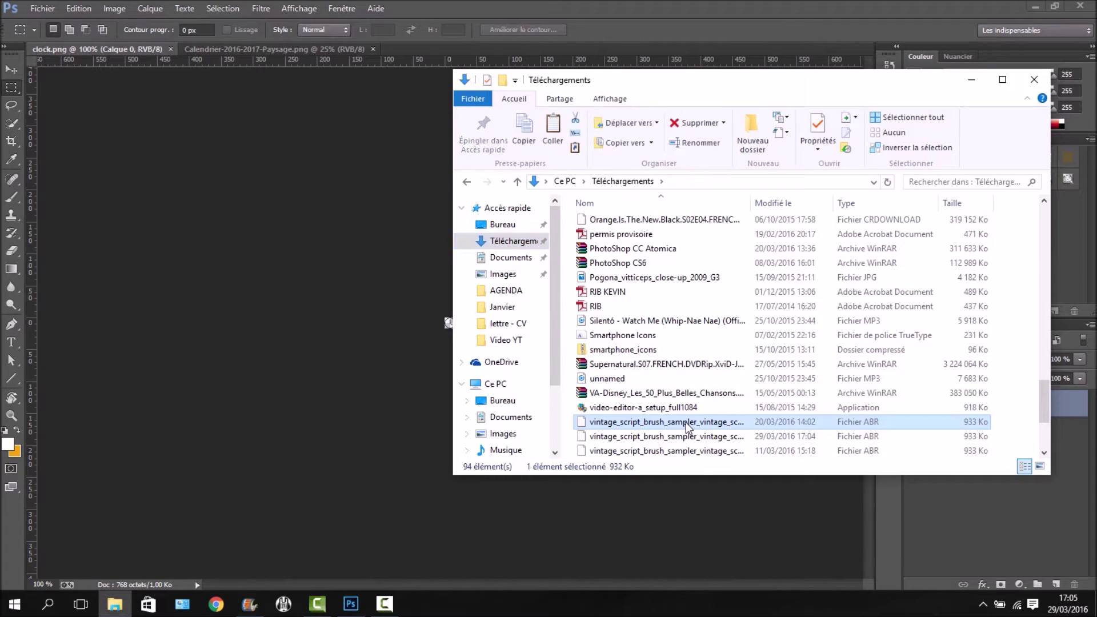
- Open the Brush folder on the Bureau to view the stored .abr brush files
{"action": "left_click", "coordinate": [490, 403]}
{"action": "left_click", "coordinate": [710, 244]}
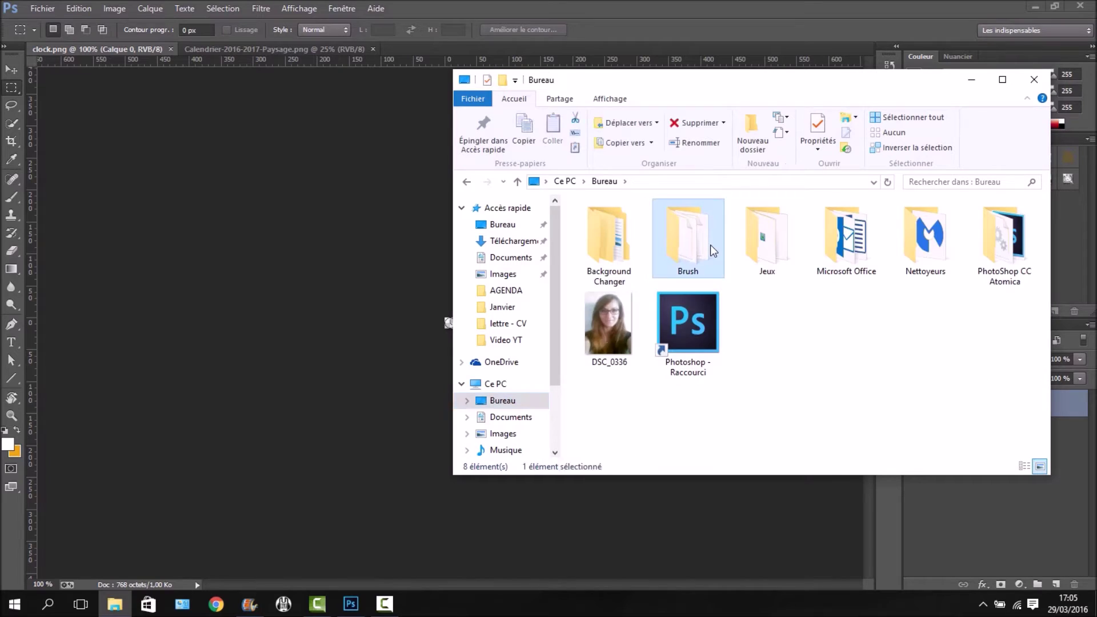
{"action": "double_click", "coordinate": [711, 245]}
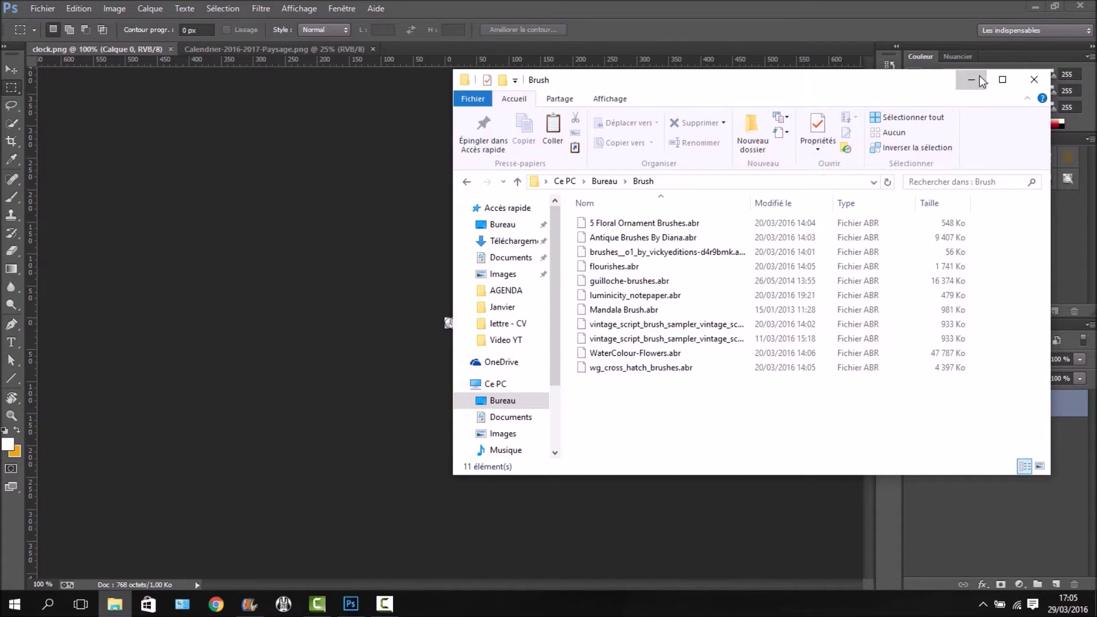
- Hide the folder window, activate the Brush tool and view the .abr files in the brush-loading dialog without loading any
{"action": "left_click", "coordinate": [972, 80]}
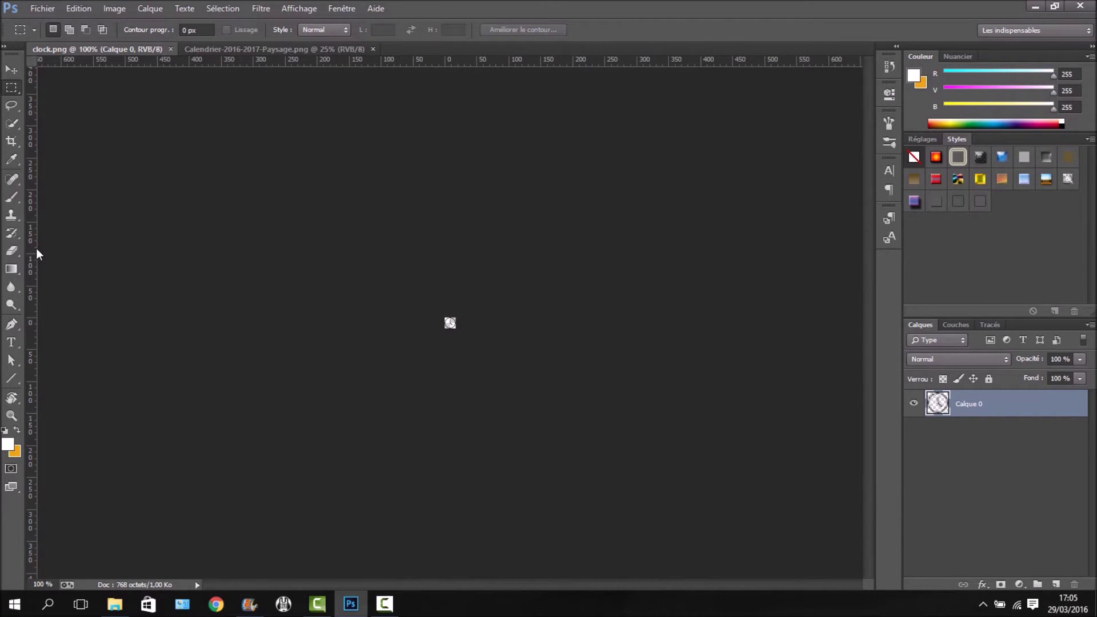
{"action": "left_click", "coordinate": [12, 198]}
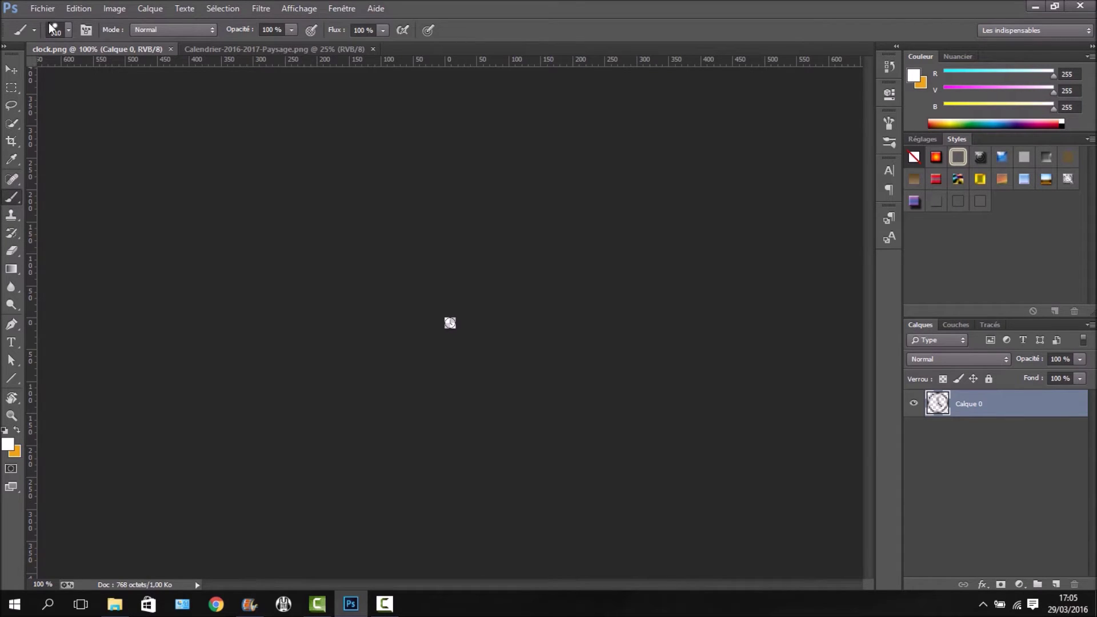
{"action": "left_click", "coordinate": [70, 31]}
{"action": "left_click", "coordinate": [198, 53]}
{"action": "left_click", "coordinate": [272, 236]}
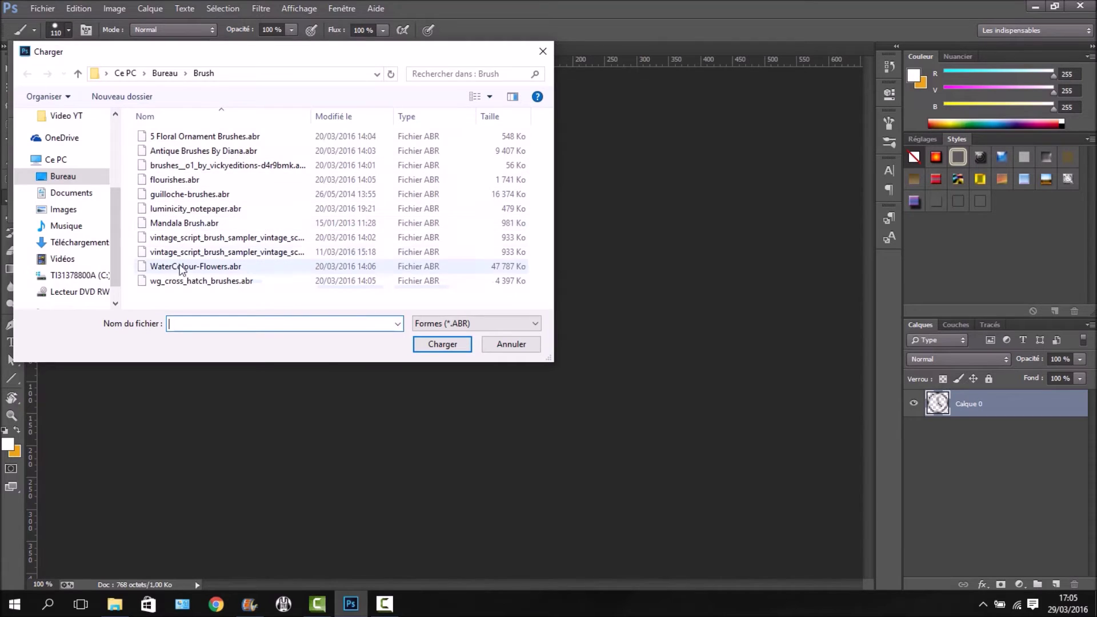
{"action": "left_click", "coordinate": [539, 53]}
- Look through the vintage script brushes in the brush presets and close the preset picker
{"action": "left_click_drag", "start_coordinate": [179, 155], "coordinate": [176, 189]}
{"action": "scroll", "coordinate": [147, 166], "scroll_direction": "down", "scroll_amount": 3}
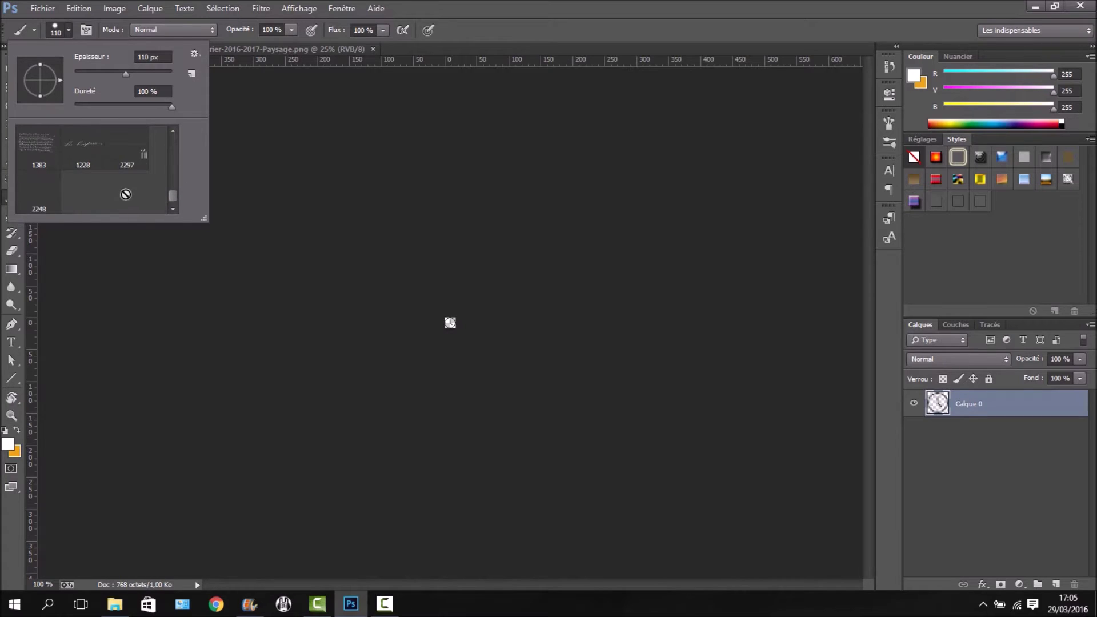
{"action": "left_click", "coordinate": [389, 139]}
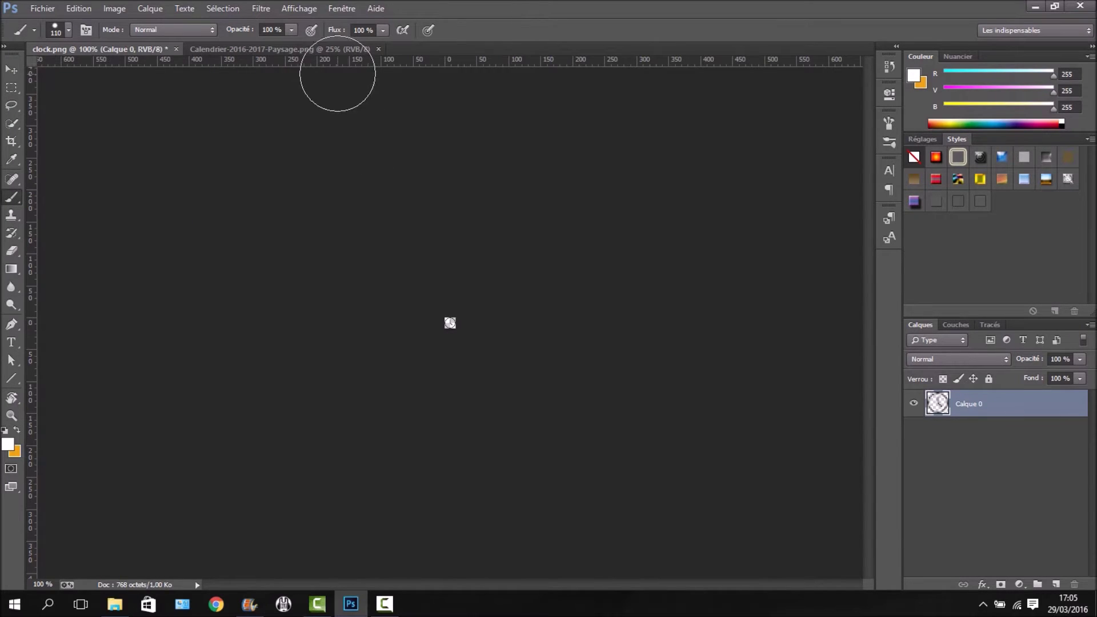
- Create a new document with the Papier format international preset in A5, 148 × 210 mm, 300 pixels/pouce, with a white background
{"action": "left_click", "coordinate": [43, 8]}
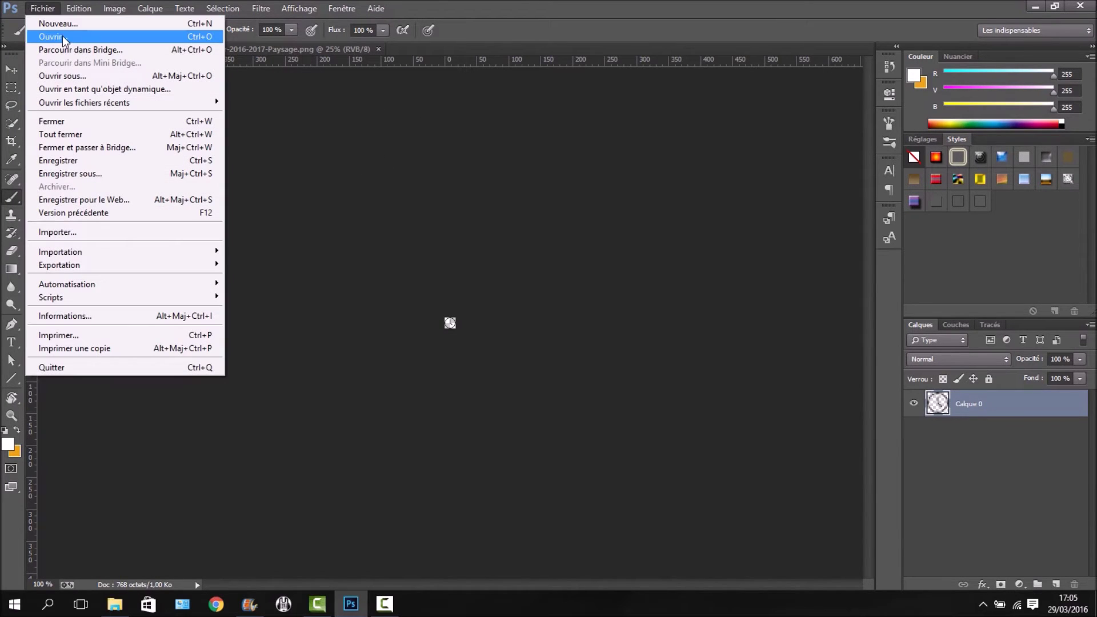
{"action": "left_click", "coordinate": [62, 23]}
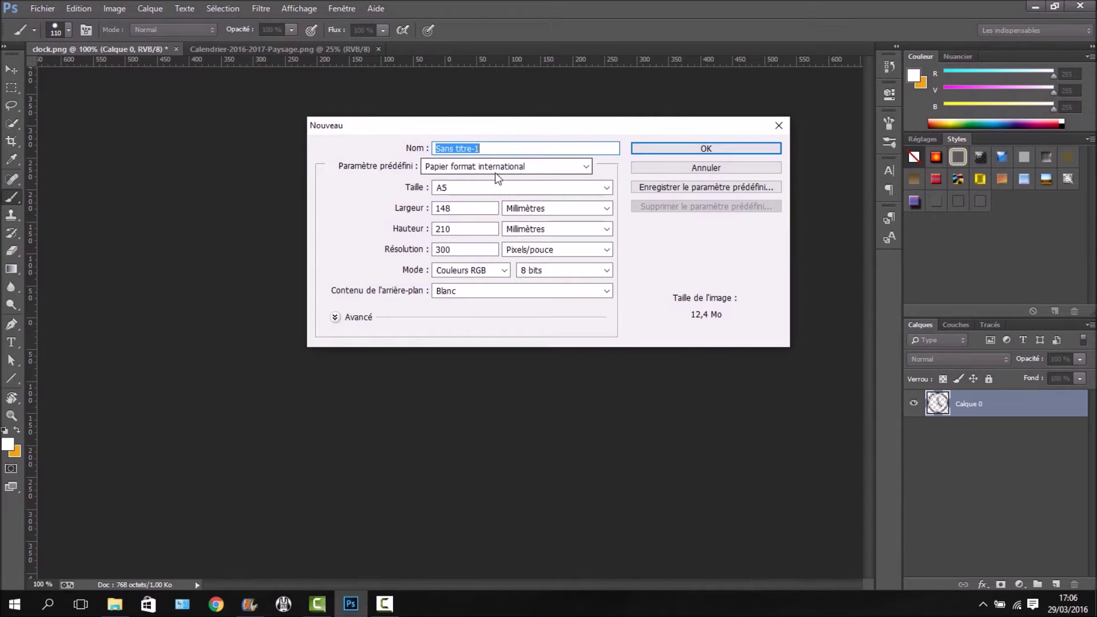
{"action": "left_click", "coordinate": [470, 168]}
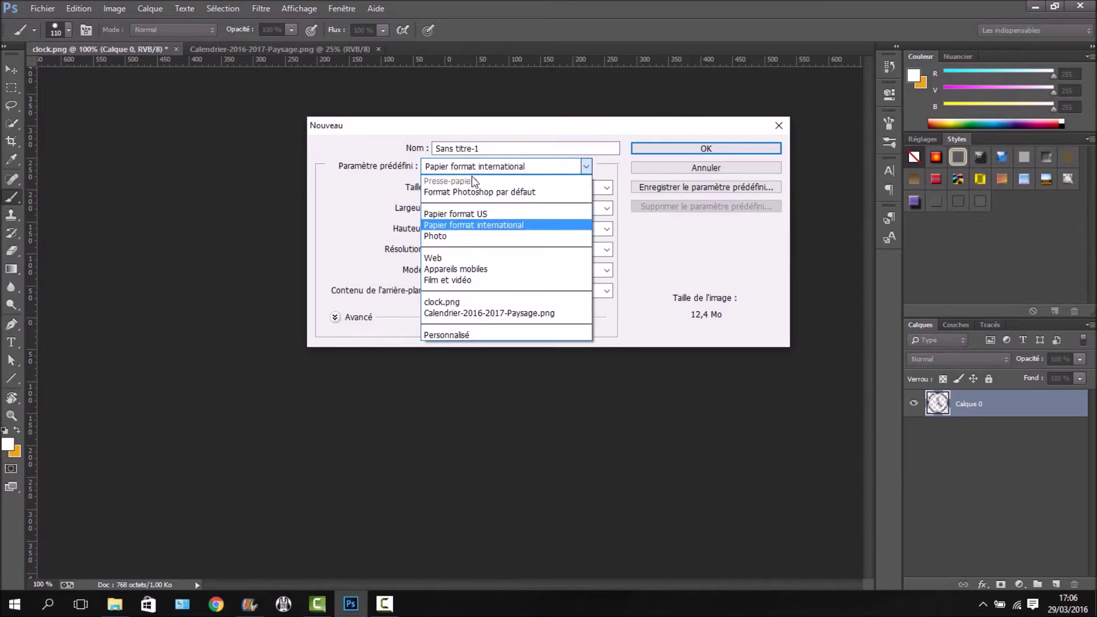
{"action": "left_click", "coordinate": [469, 191]}
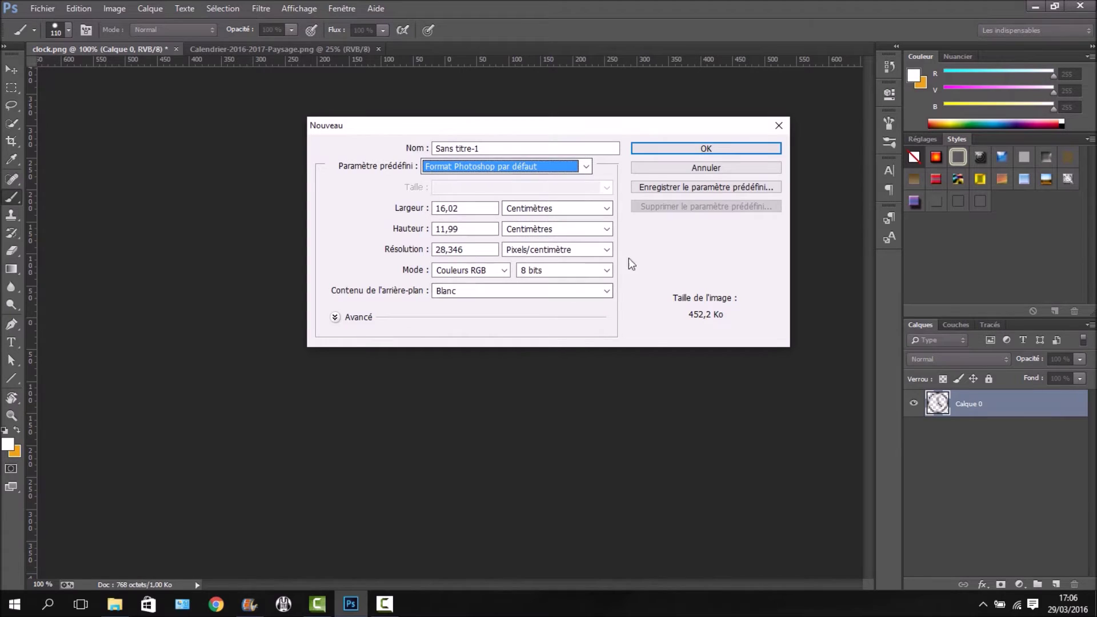
{"action": "left_click", "coordinate": [517, 168]}
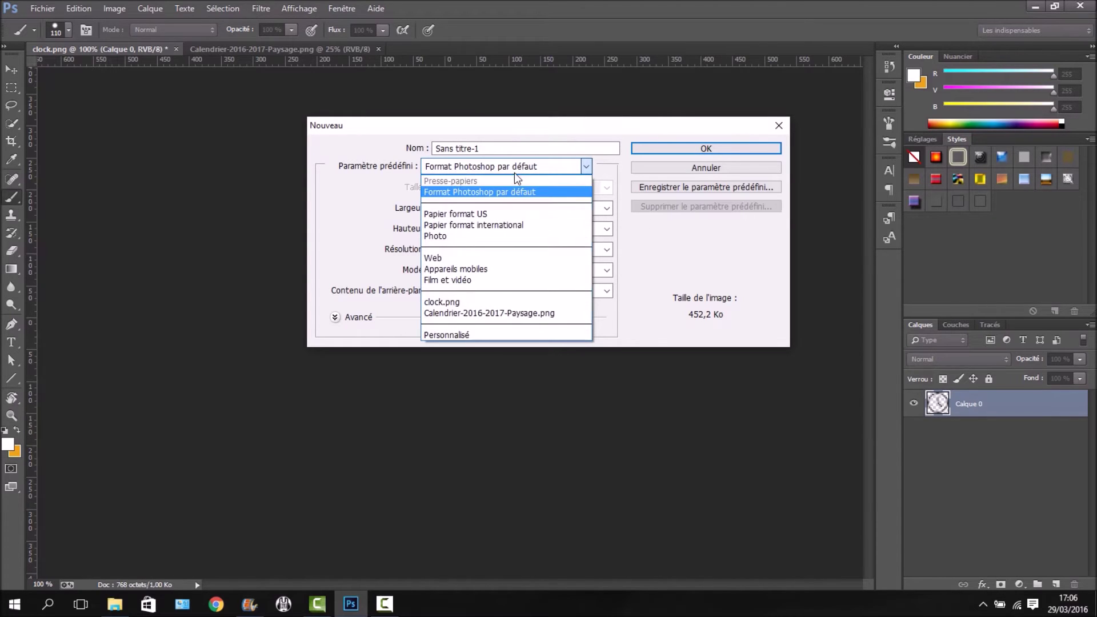
{"action": "left_click", "coordinate": [488, 228]}
{"action": "left_click", "coordinate": [490, 189]}
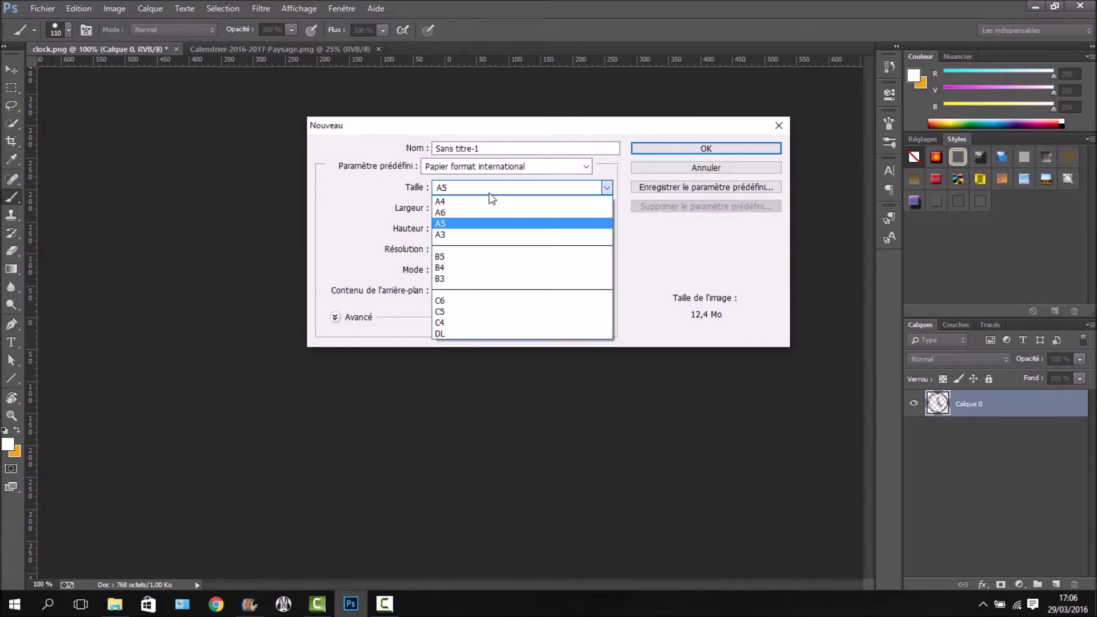
{"action": "left_click", "coordinate": [474, 224]}
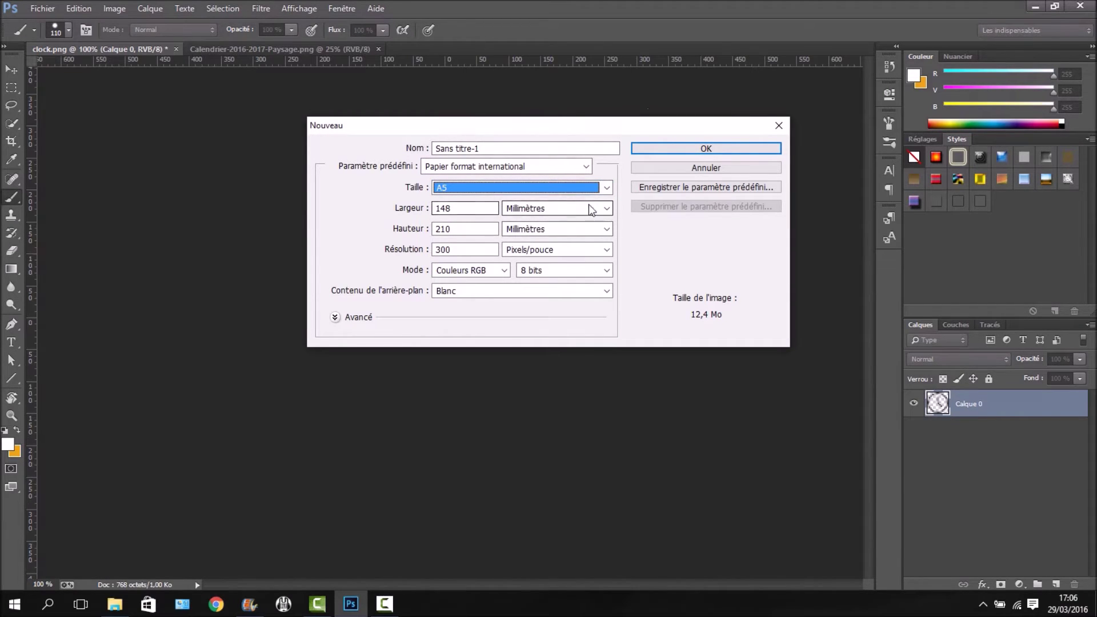
{"action": "left_click", "coordinate": [688, 149]}
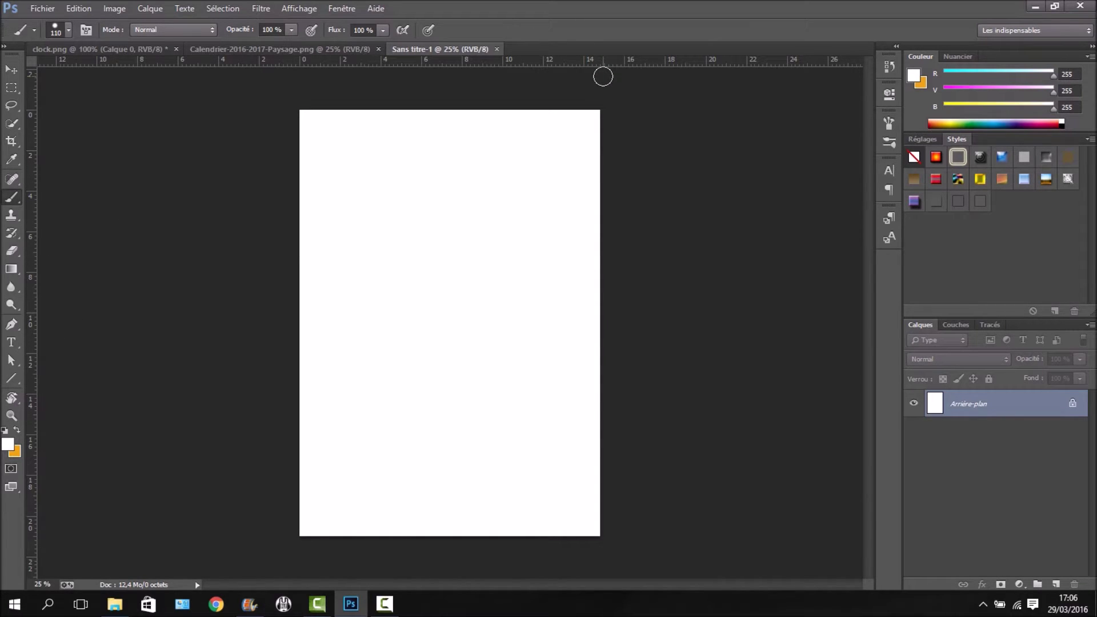
- Hide and redisplay the rulers twice and view the ruler's measurement unit choices without changing them
{"action": "key", "text": "ctrl+r"}
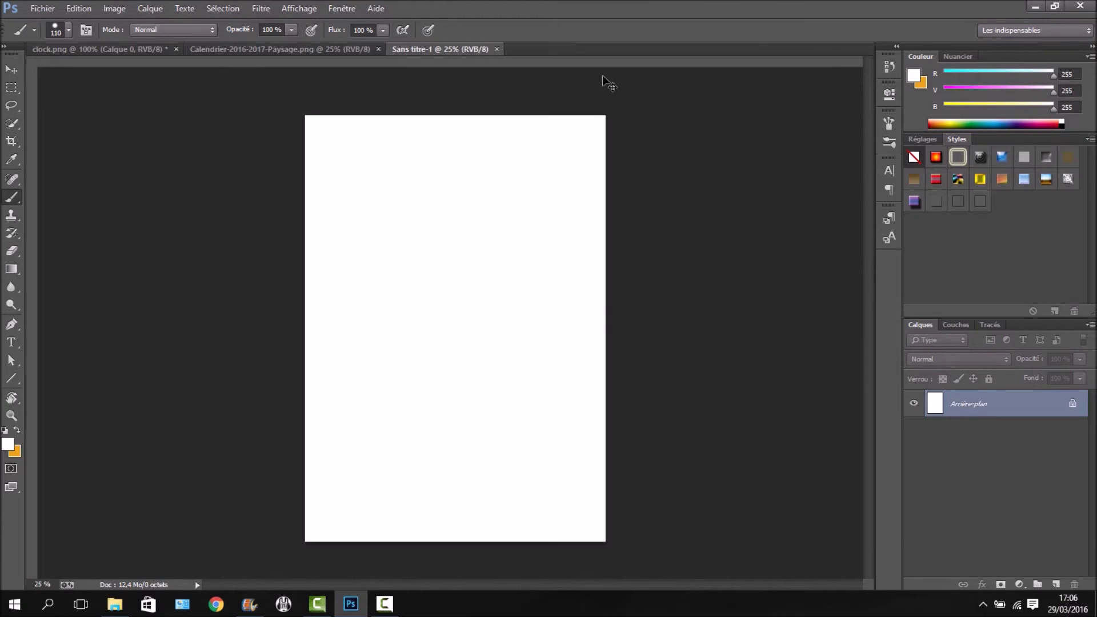
{"action": "key", "text": "ctrl+r"}
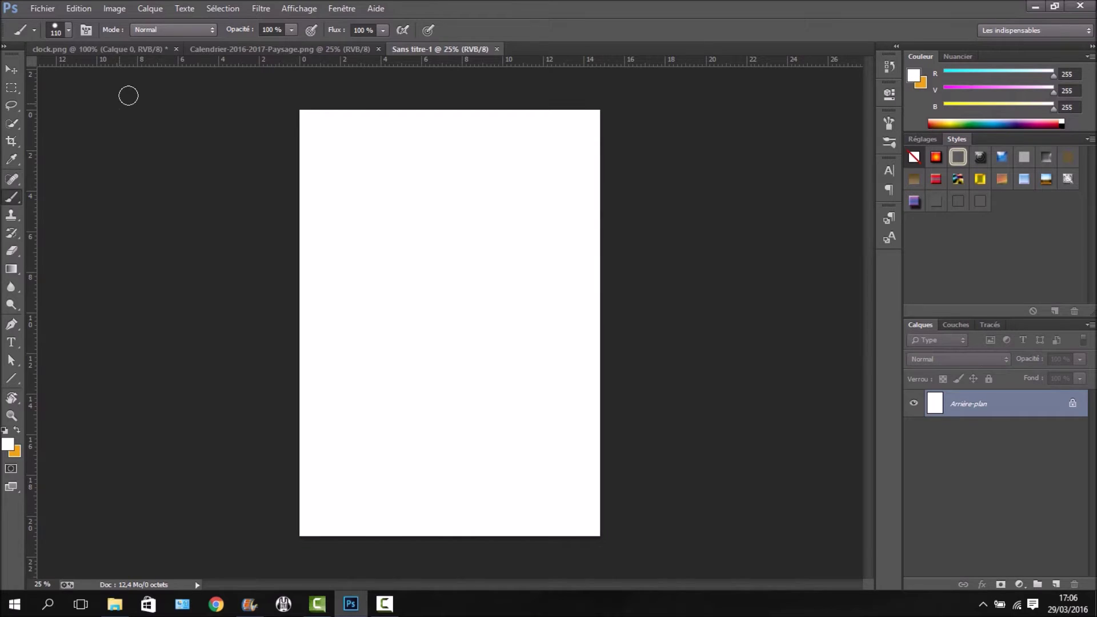
{"action": "left_click", "coordinate": [294, 9]}
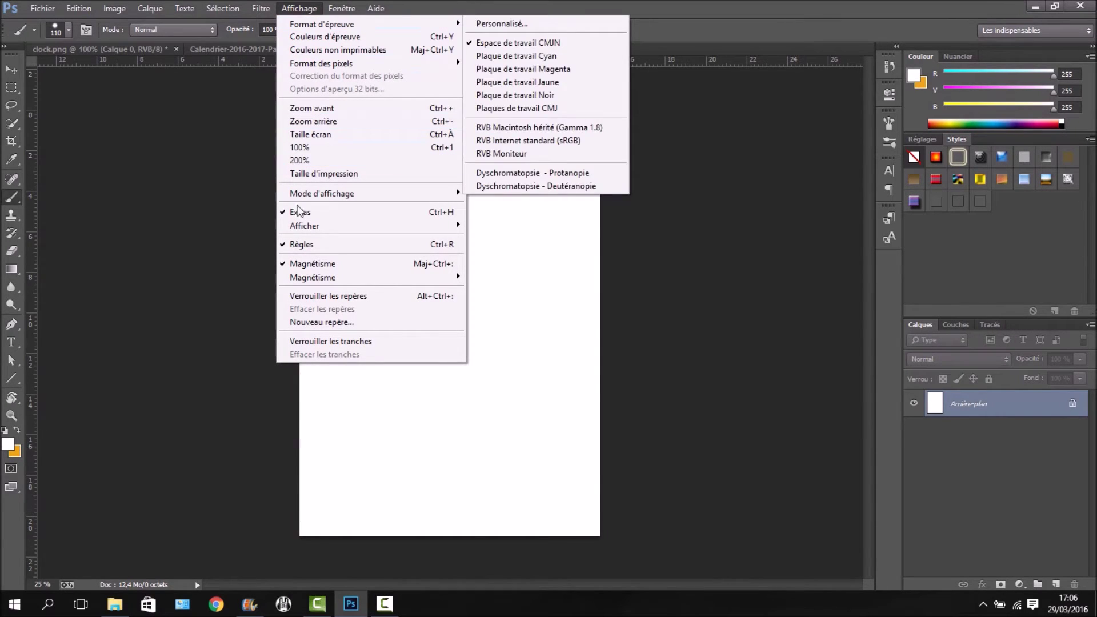
{"action": "left_click", "coordinate": [328, 247]}
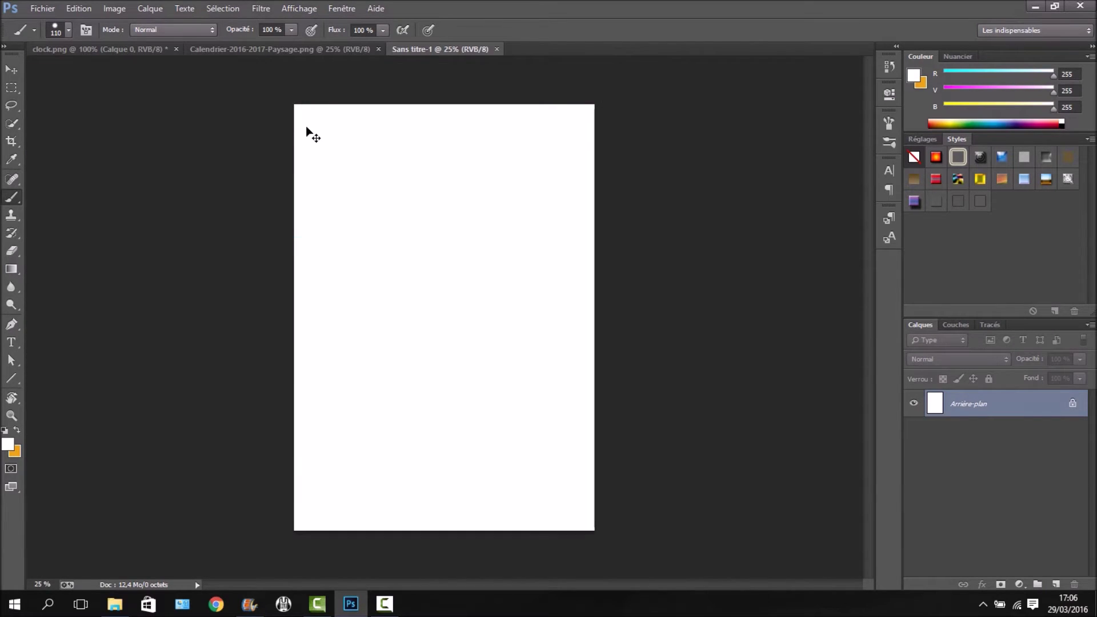
{"action": "key", "text": "ctrl+r"}
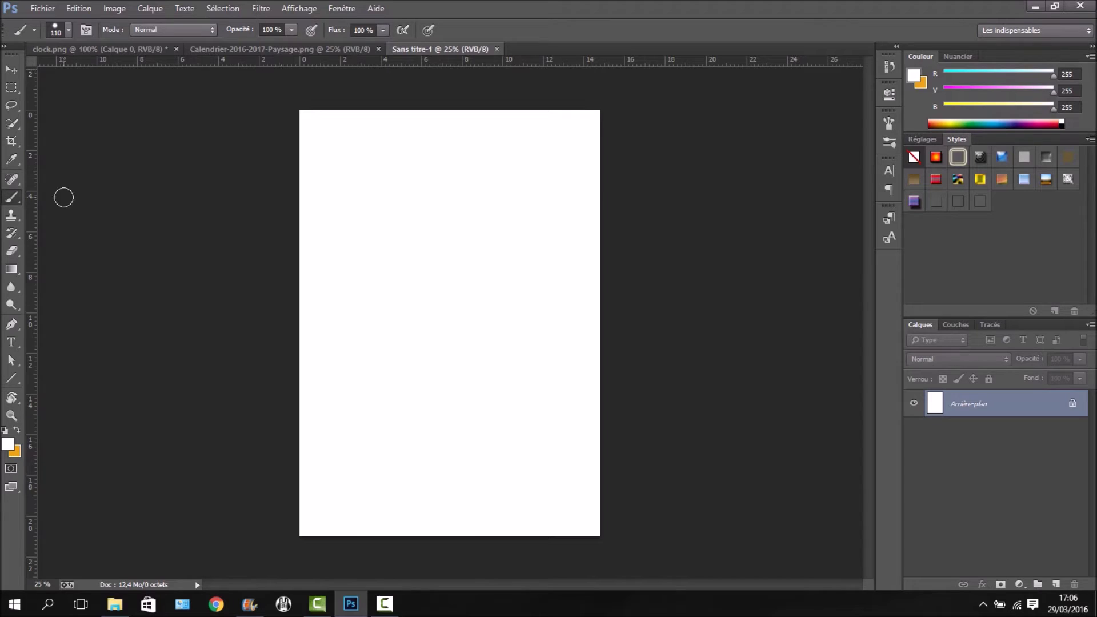
{"action": "right_click", "coordinate": [572, 61]}
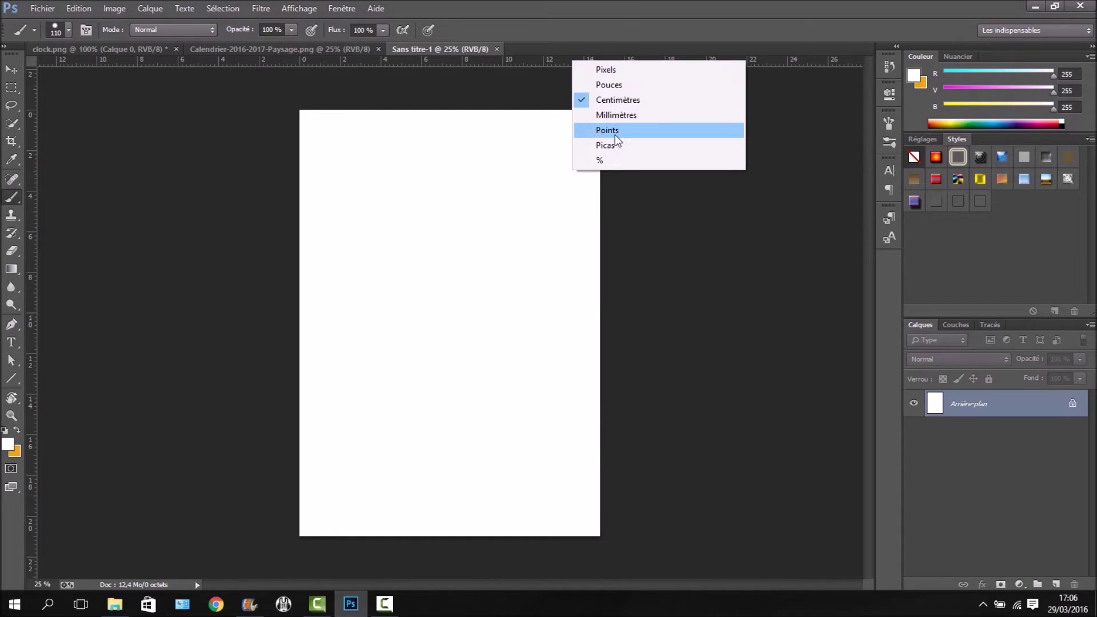
{"action": "left_click", "coordinate": [149, 150]}
- Place a vertical guide about 1.8 cm from the page's left edge and a horizontal guide about 0.5 cm below its top edge
{"action": "key", "text": "ctrl+plus"}
{"action": "key", "text": "ctrl+plus"}
{"action": "key", "text": "ctrl+plus"}
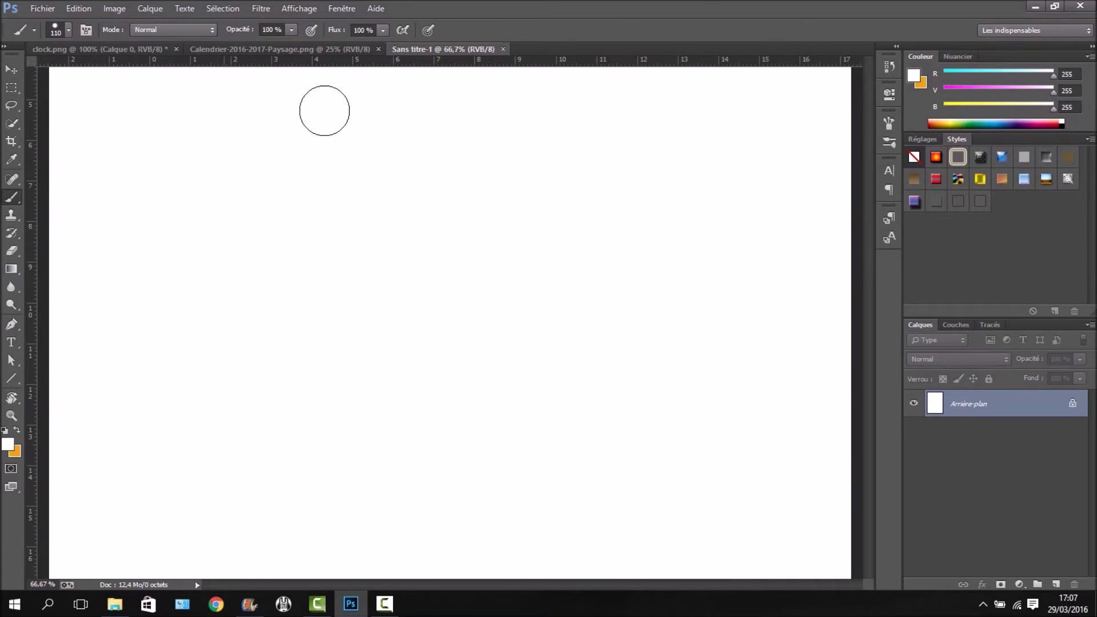
{"action": "left_click_drag", "start_coordinate": [554, 584], "coordinate": [520, 584]}
{"action": "left_click_drag", "start_coordinate": [32, 392], "coordinate": [267, 303]}
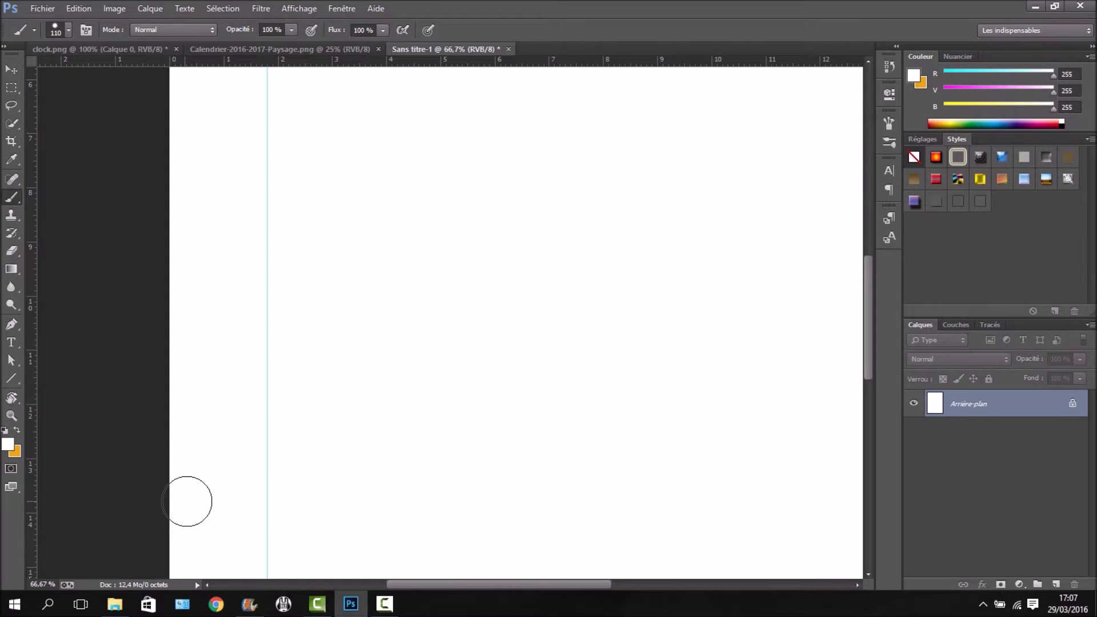
{"action": "scroll", "coordinate": [479, 391], "scroll_direction": "up", "scroll_amount": 5}
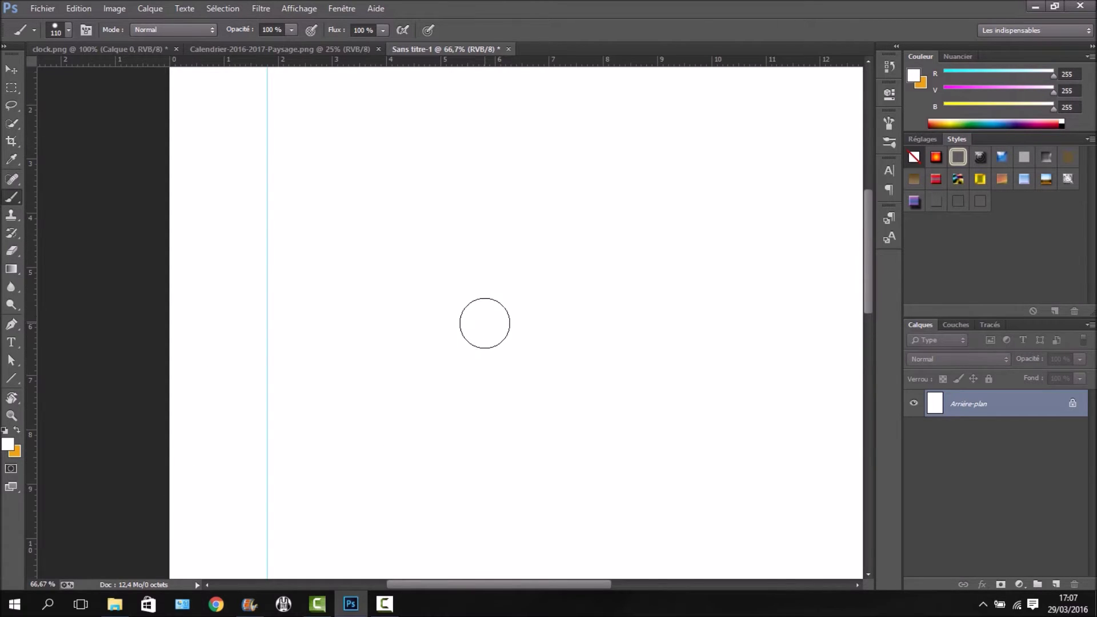
{"action": "scroll", "coordinate": [479, 303], "scroll_direction": "up", "scroll_amount": 5}
{"action": "left_click_drag", "start_coordinate": [502, 64], "coordinate": [507, 155]}
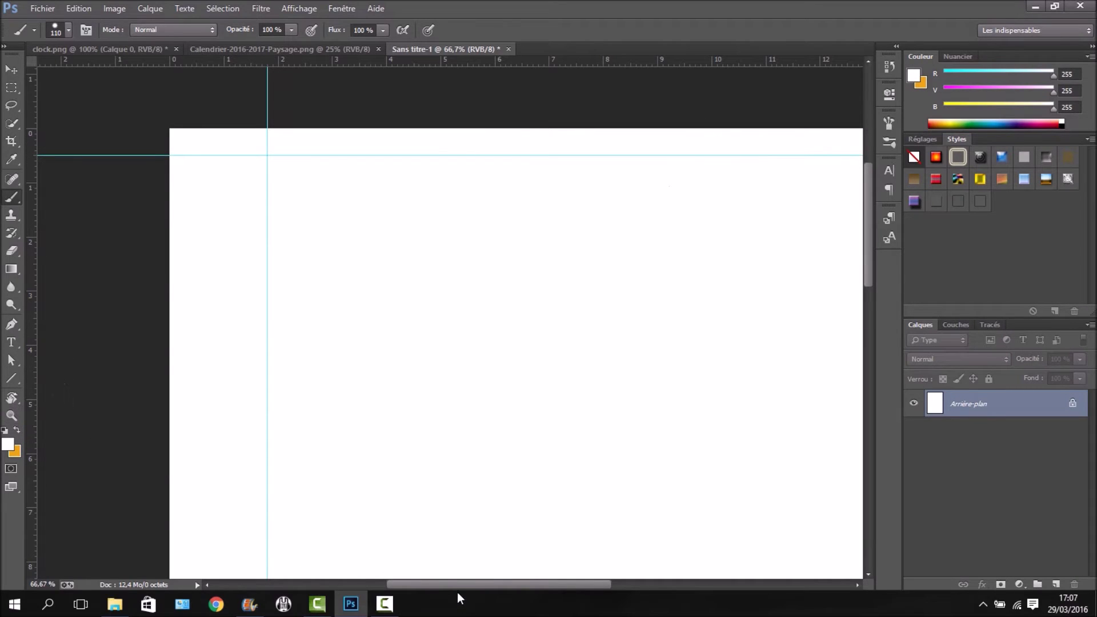
- Place a vertical guide about 0.5 cm inside the page's right edge and a horizontal guide about 0.5 cm above its bottom edge
{"action": "left_click_drag", "start_coordinate": [462, 585], "coordinate": [605, 575]}
{"action": "left_click_drag", "start_coordinate": [36, 355], "coordinate": [450, 317]}
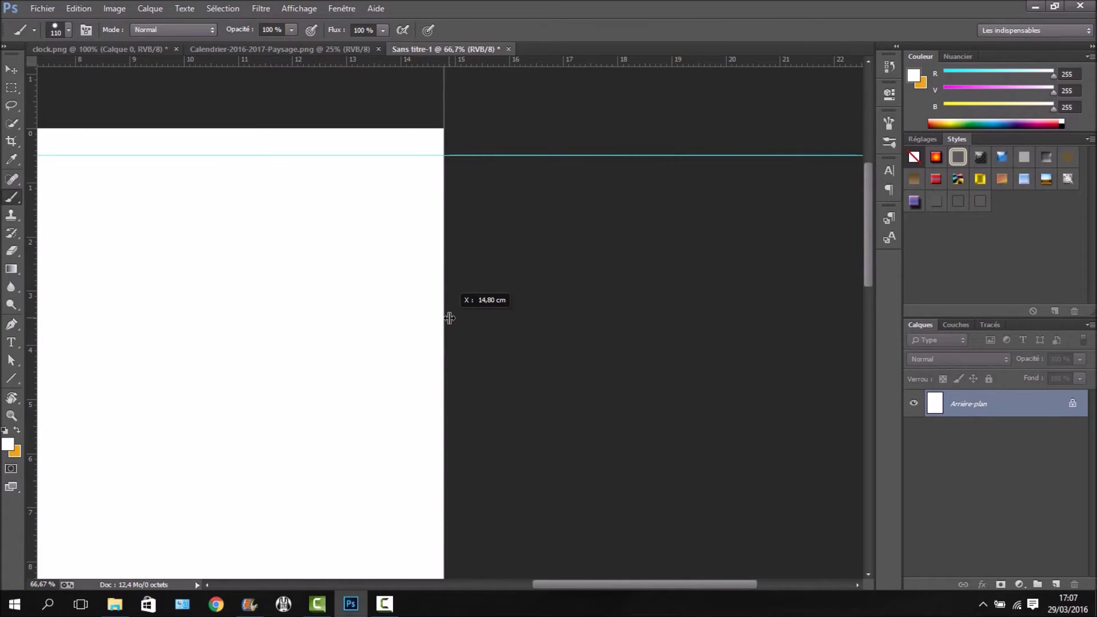
{"action": "left_click_drag", "start_coordinate": [446, 319], "coordinate": [419, 293]}
{"action": "left_click_drag", "start_coordinate": [419, 292], "coordinate": [417, 291]}
{"action": "left_click_drag", "start_coordinate": [867, 273], "coordinate": [869, 503]}
{"action": "left_click_drag", "start_coordinate": [474, 64], "coordinate": [460, 269]}
- Place a vertical guide about 8.4 cm from the page's left edge to divide the page into two columns
{"action": "left_click_drag", "start_coordinate": [652, 584], "coordinate": [541, 576]}
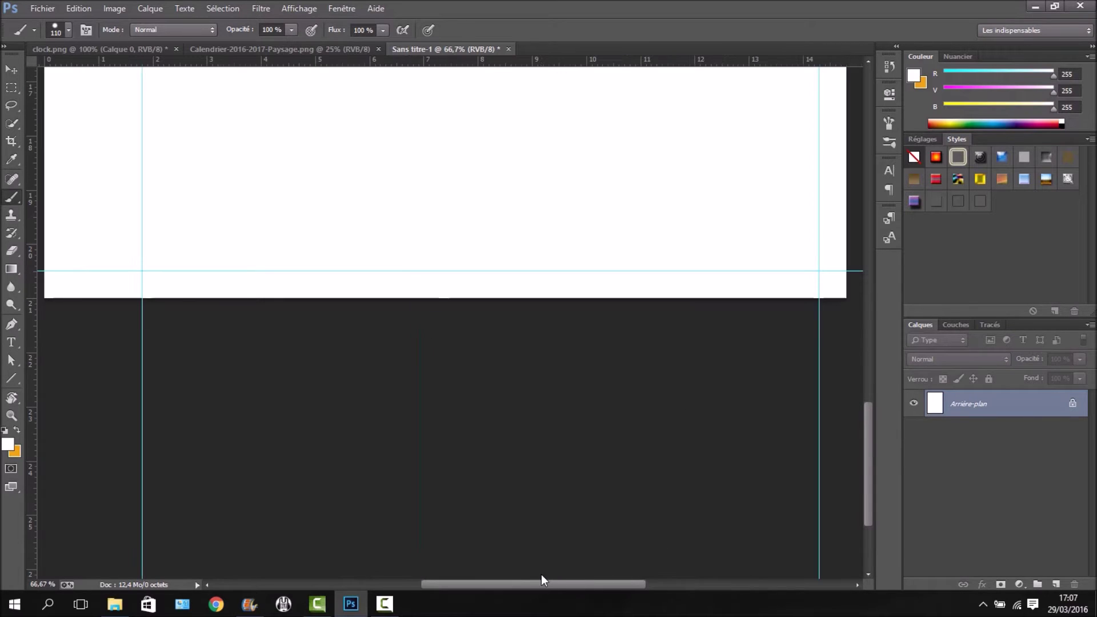
{"action": "key", "text": "ctrl+minus"}
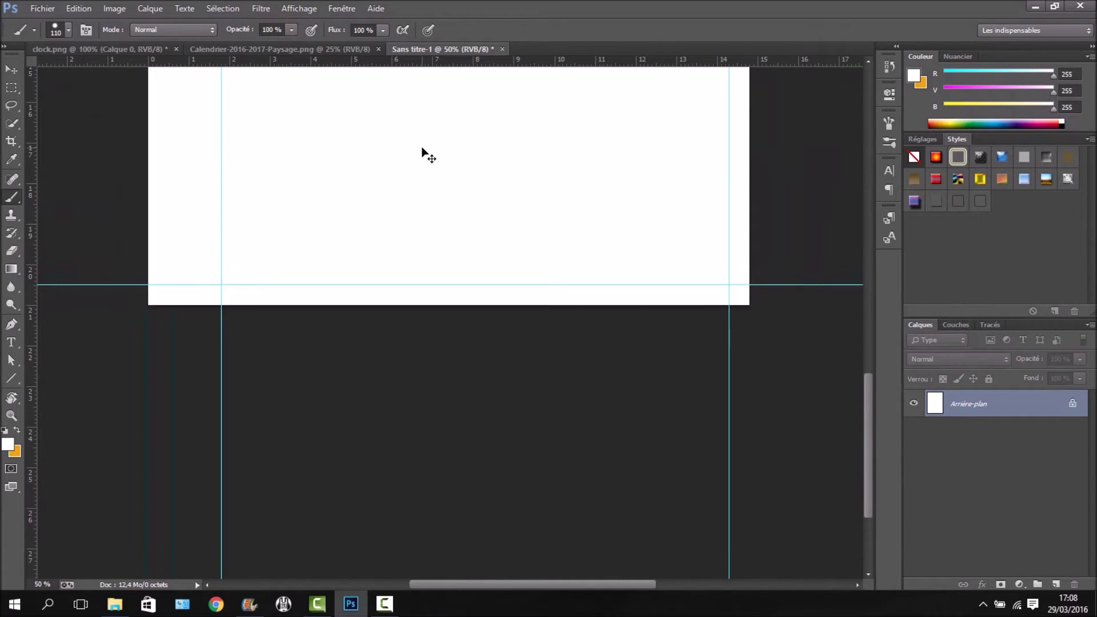
{"action": "key", "text": "ctrl+minus"}
{"action": "scroll", "coordinate": [422, 148], "scroll_direction": "up", "scroll_amount": 10}
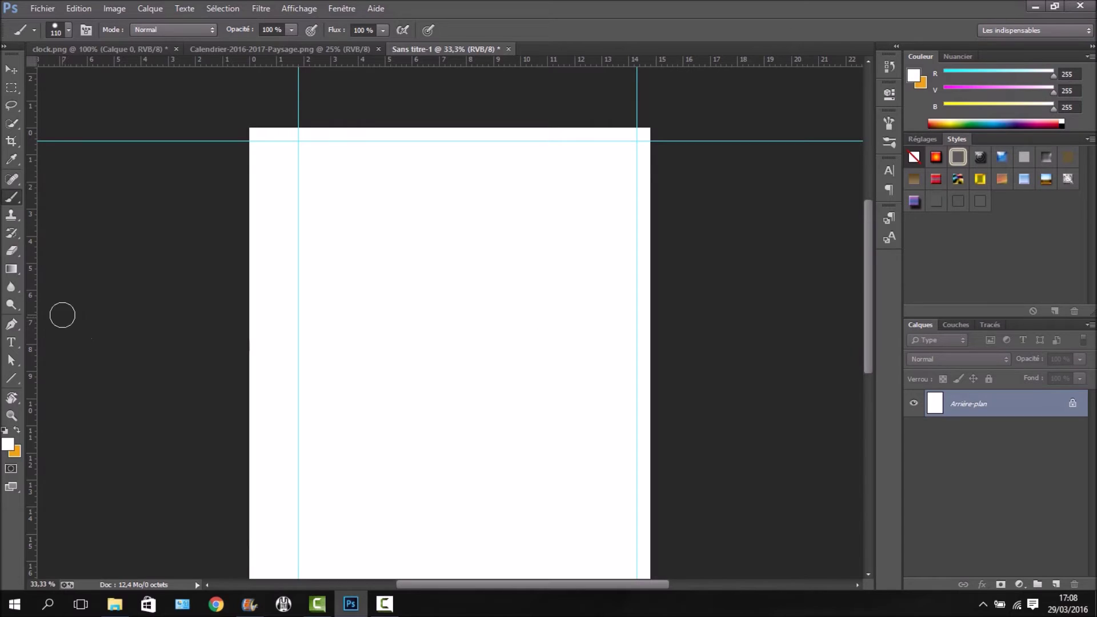
{"action": "left_click_drag", "start_coordinate": [35, 314], "coordinate": [477, 294]}
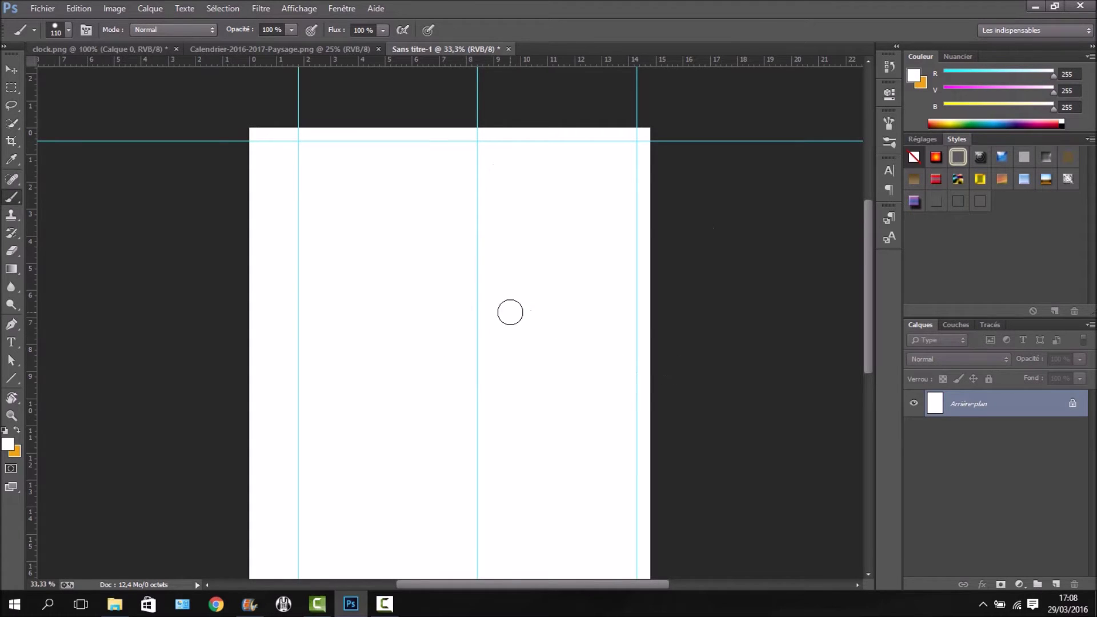
- Draw a rectangular selection about 1.3 × 4.3 cm from the upper-left guide intersection and place a horizontal guide along its lower edge
{"action": "scroll", "coordinate": [392, 232], "scroll_direction": "down", "scroll_amount": 3}
{"action": "scroll", "coordinate": [393, 242], "scroll_direction": "up", "scroll_amount": 4}
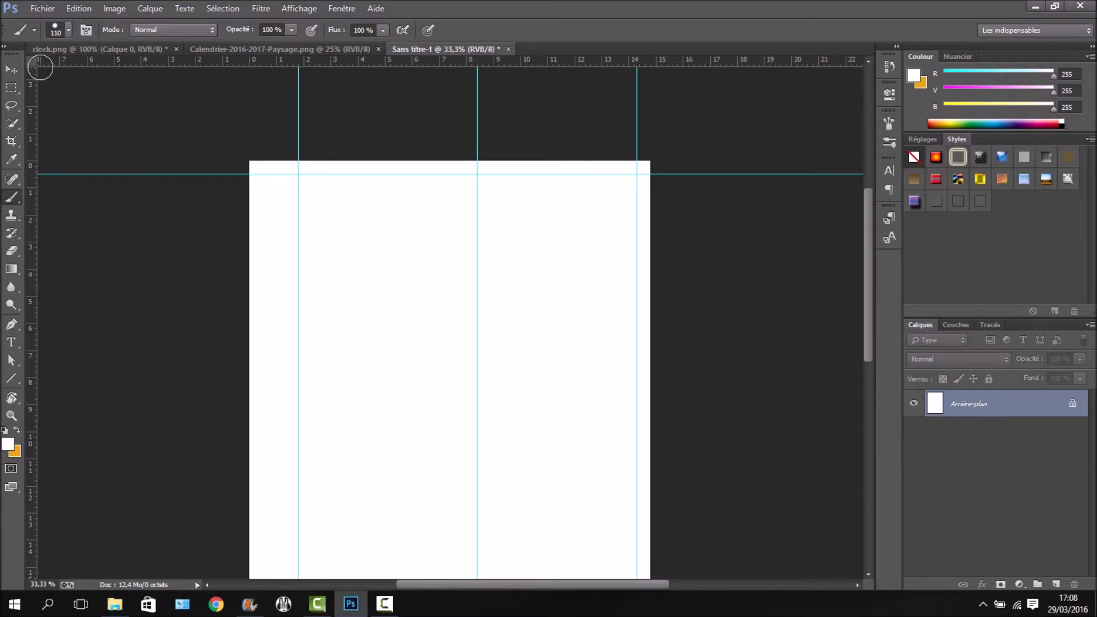
{"action": "left_click", "coordinate": [21, 90]}
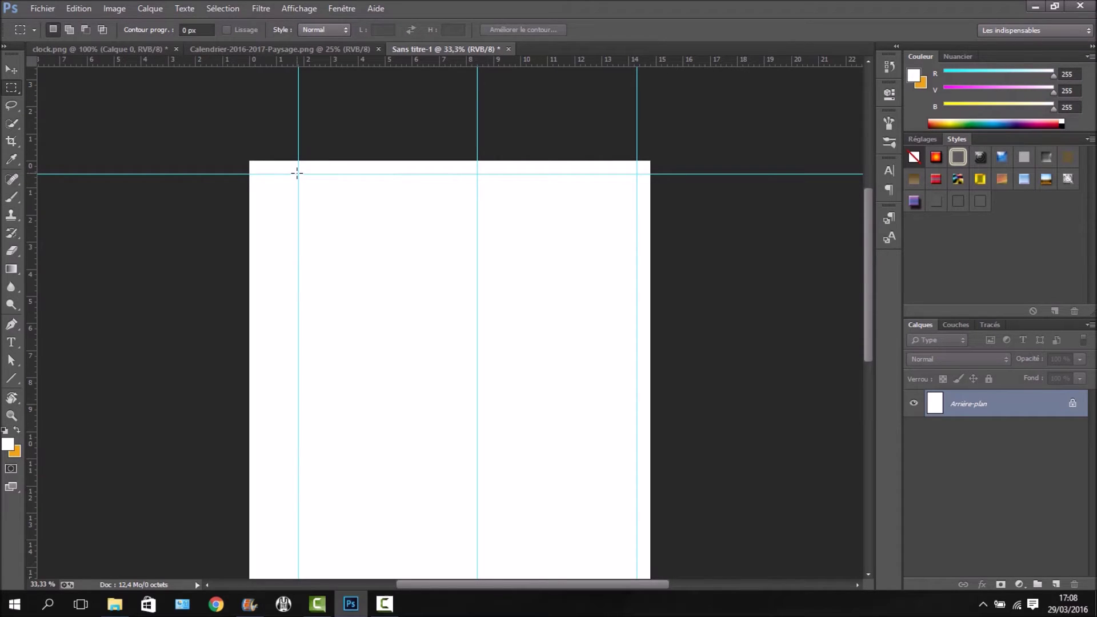
{"action": "left_click_drag", "start_coordinate": [299, 173], "coordinate": [333, 291]}
{"action": "left_click_drag", "start_coordinate": [379, 66], "coordinate": [368, 291]}
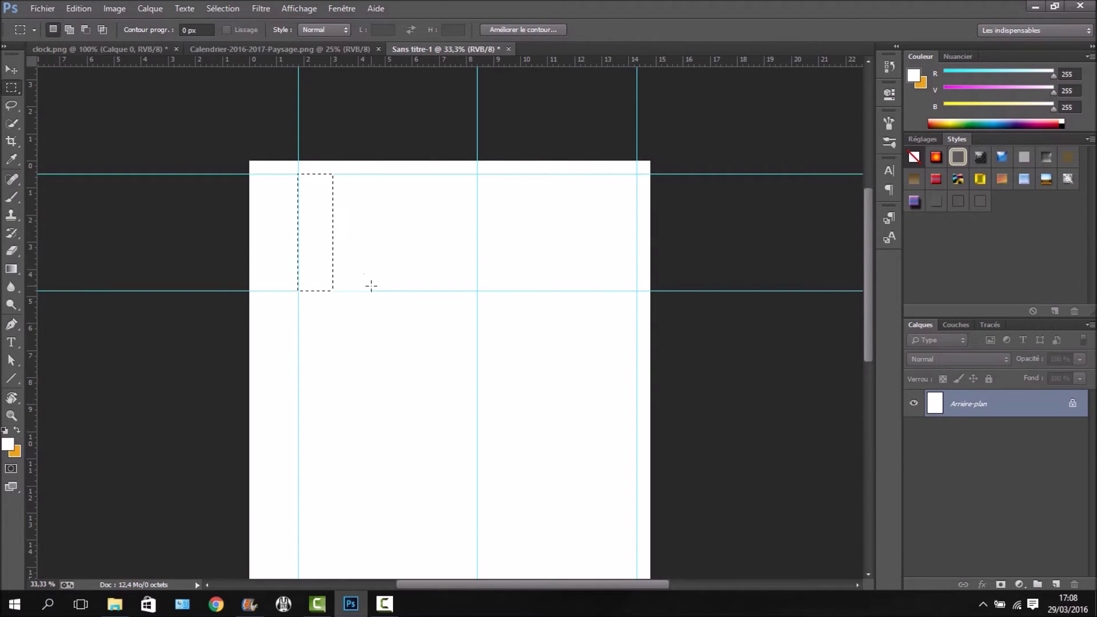
- Move the selection down to the second and third rows, adding a horizontal guide at its lower edge each time
{"action": "left_click_drag", "start_coordinate": [316, 220], "coordinate": [319, 346]}
{"action": "left_click_drag", "start_coordinate": [396, 66], "coordinate": [378, 406]}
{"action": "scroll", "coordinate": [435, 135], "scroll_direction": "down", "scroll_amount": 3}
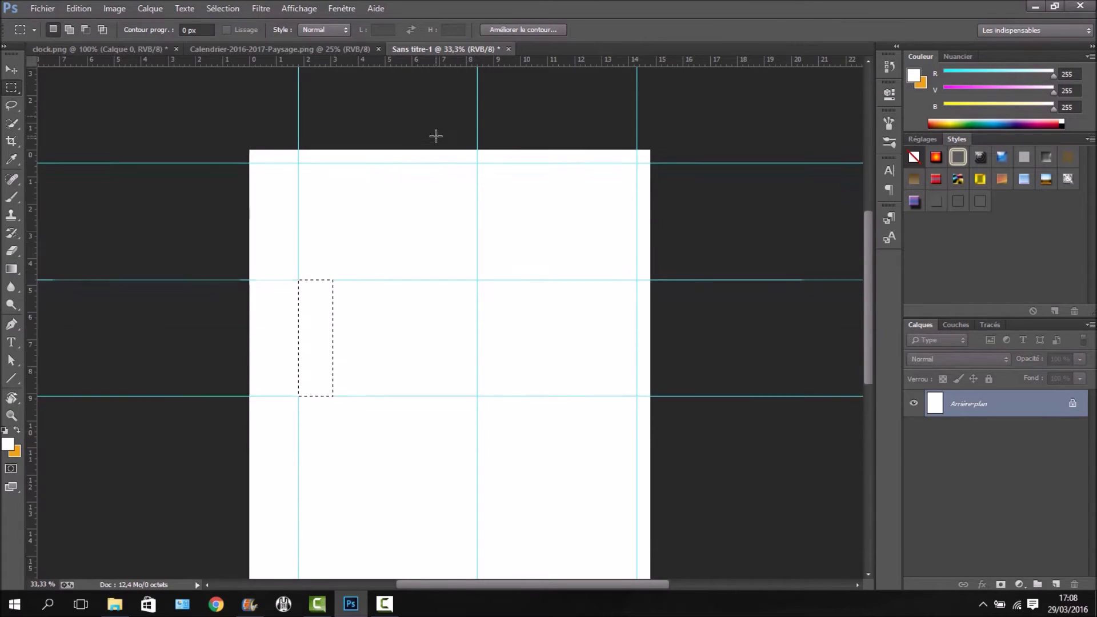
{"action": "left_click_drag", "start_coordinate": [313, 289], "coordinate": [313, 406]}
{"action": "left_click_drag", "start_coordinate": [366, 63], "coordinate": [313, 443]}
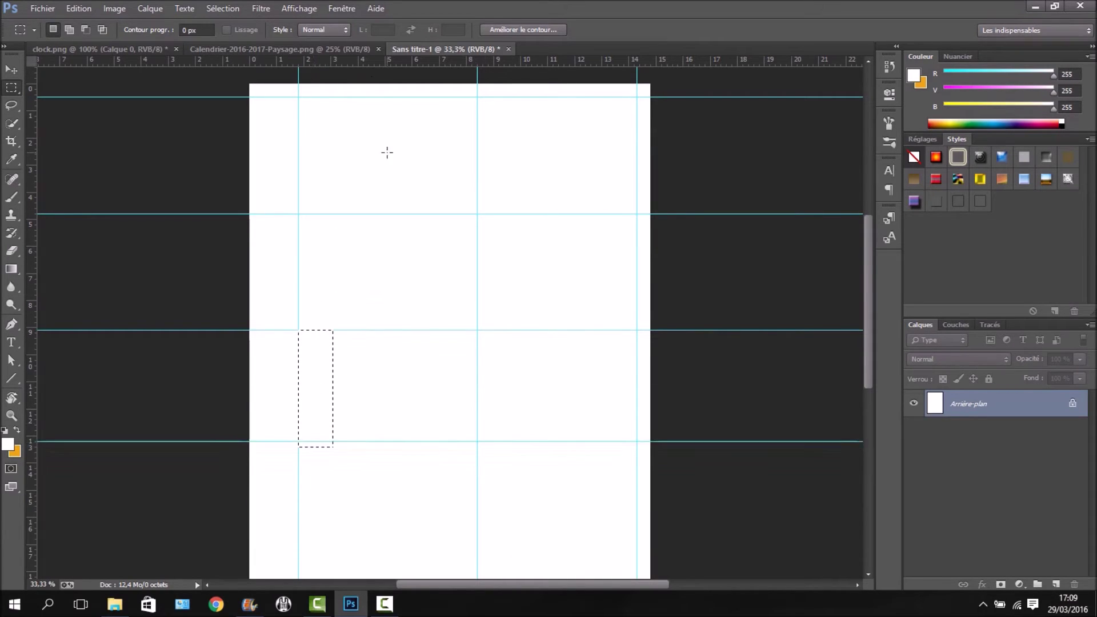
- Shift the third row's lower horizontal guide down so it lines up with the bottom edge of the selection
{"action": "scroll", "coordinate": [370, 320], "scroll_direction": "down", "scroll_amount": 2}
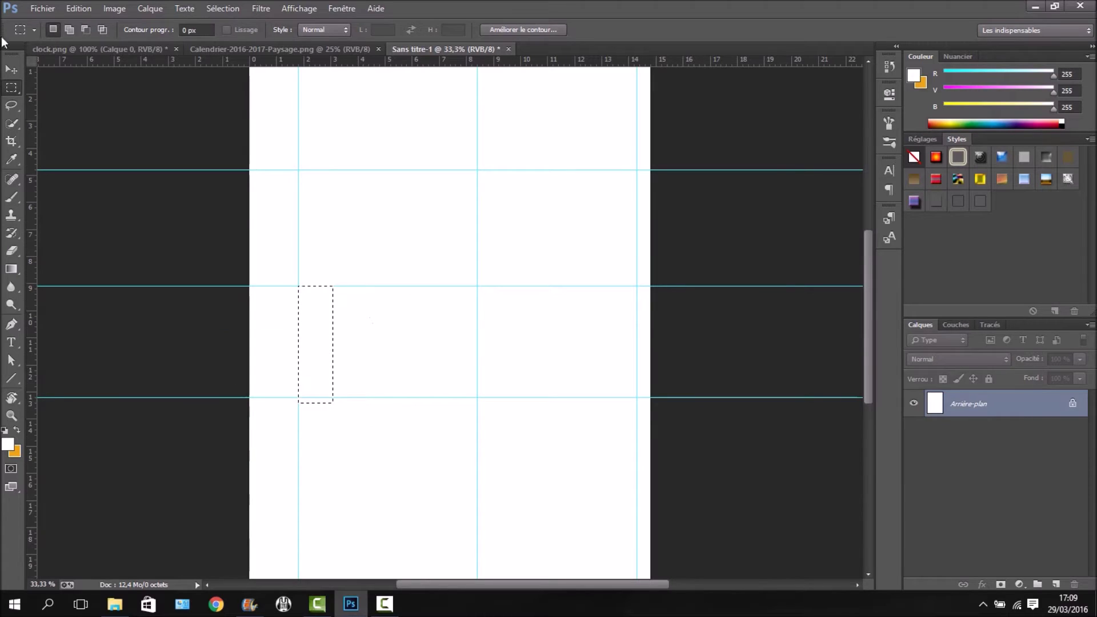
{"action": "left_click", "coordinate": [14, 69]}
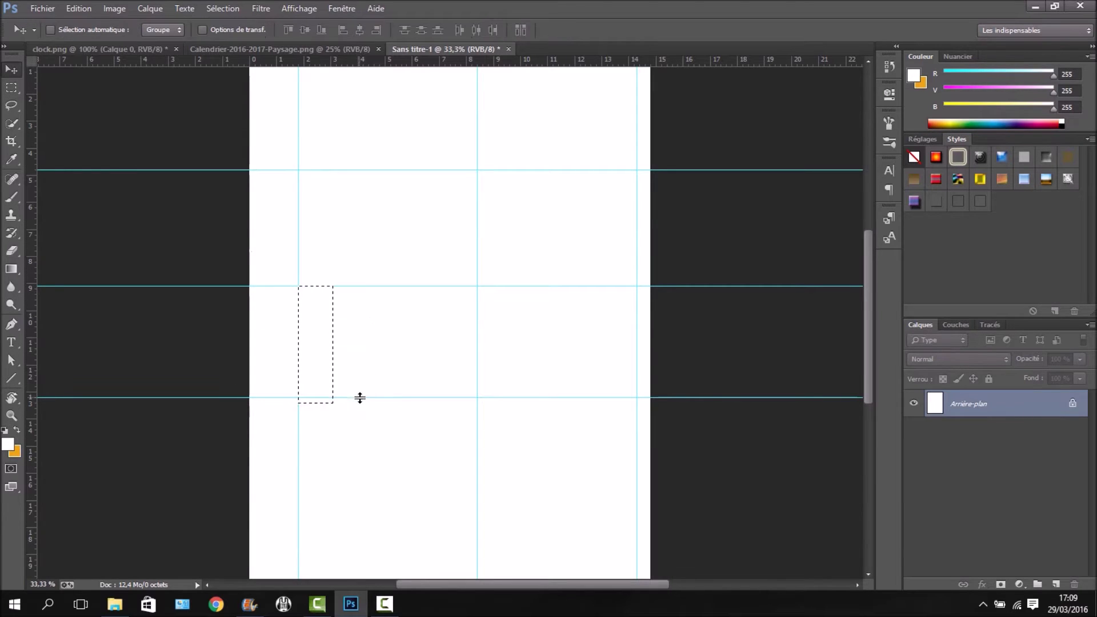
{"action": "left_click_drag", "start_coordinate": [361, 403], "coordinate": [360, 404]}
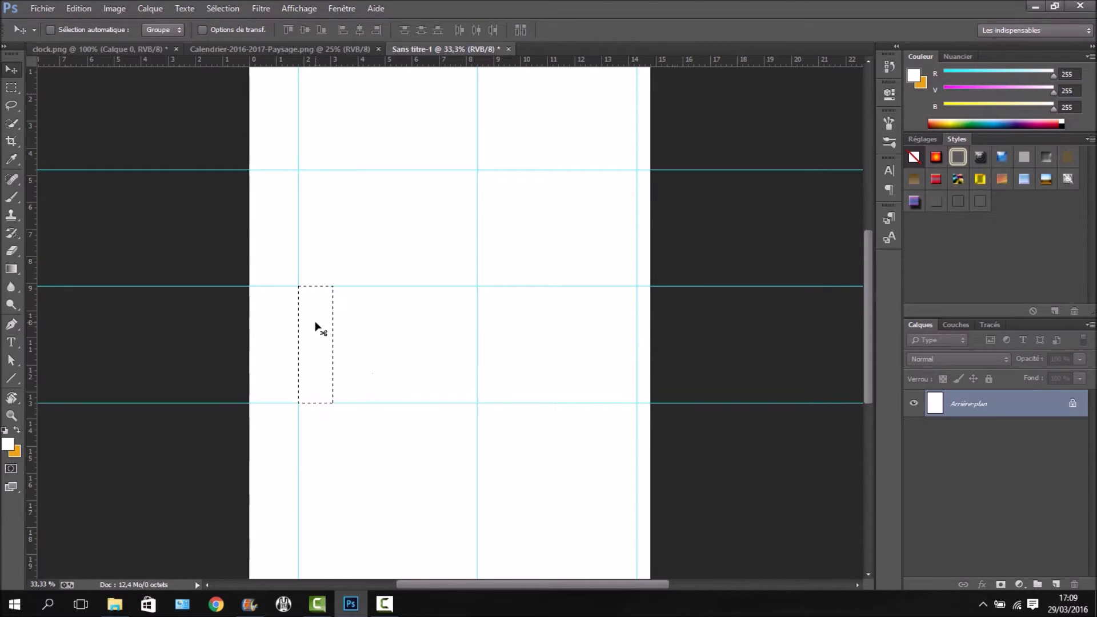
- Move the rectangular selection down to the fourth row and place a horizontal guide along its lower edge
{"action": "left_click", "coordinate": [11, 87]}
{"action": "left_click_drag", "start_coordinate": [314, 382], "coordinate": [313, 499]}
{"action": "left_click_drag", "start_coordinate": [437, 77], "coordinate": [399, 520]}
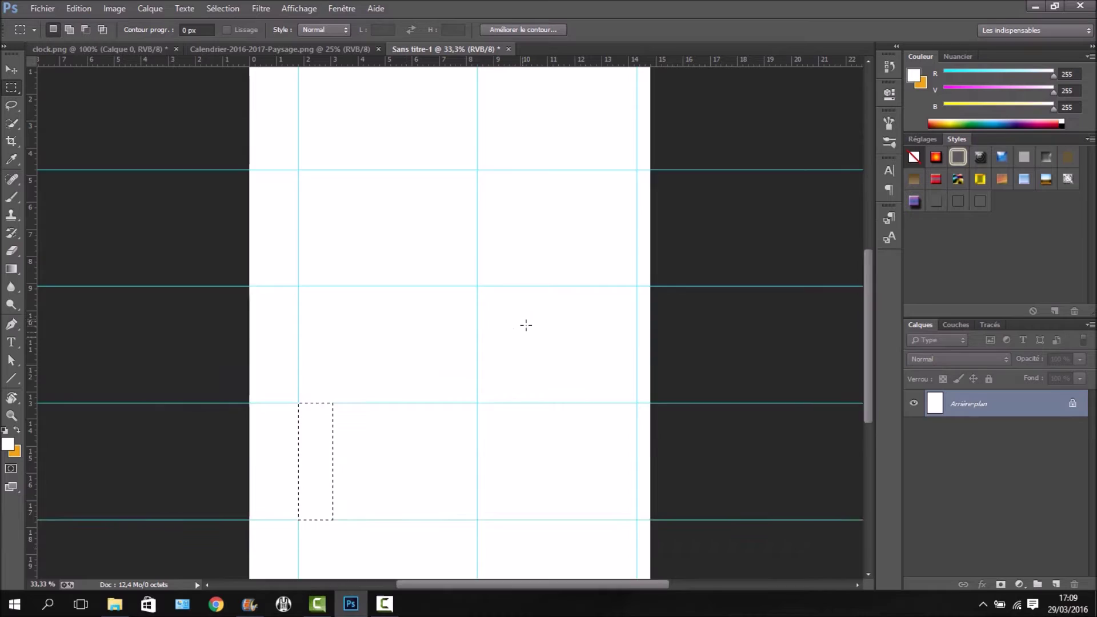
{"action": "scroll", "coordinate": [502, 299], "scroll_direction": "down", "scroll_amount": 2}
{"action": "scroll", "coordinate": [503, 299], "scroll_direction": "up", "scroll_amount": 5}
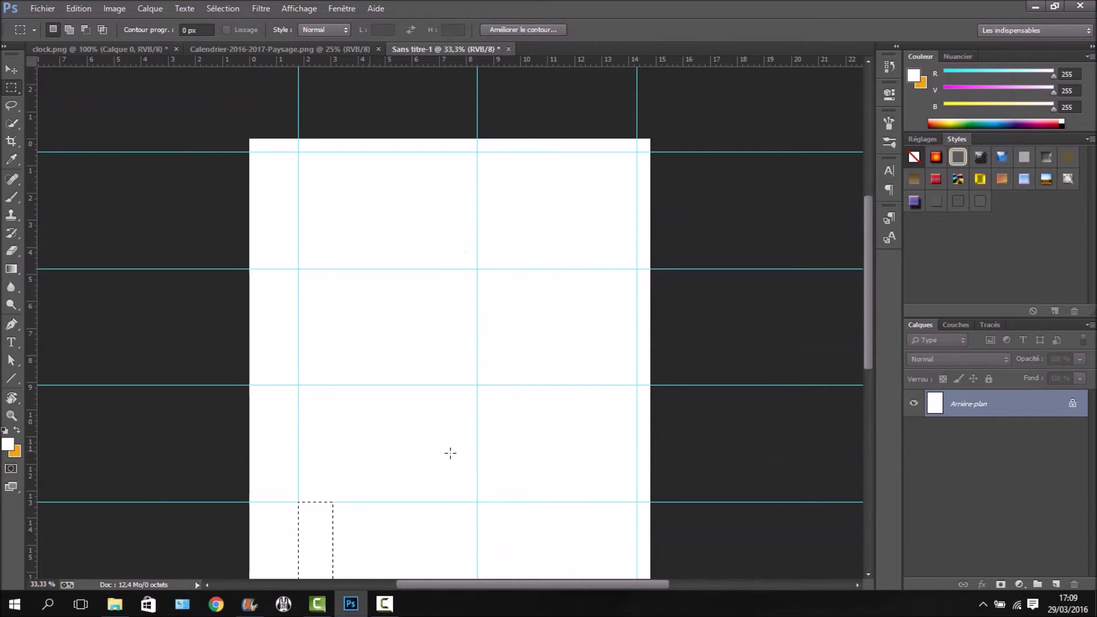
- Draw a small selection about 0.3 × 0.35 cm from the upper-left guide intersection and place a horizontal guide along its lower edge
{"action": "scroll", "coordinate": [355, 245], "scroll_direction": "down", "scroll_amount": 1}
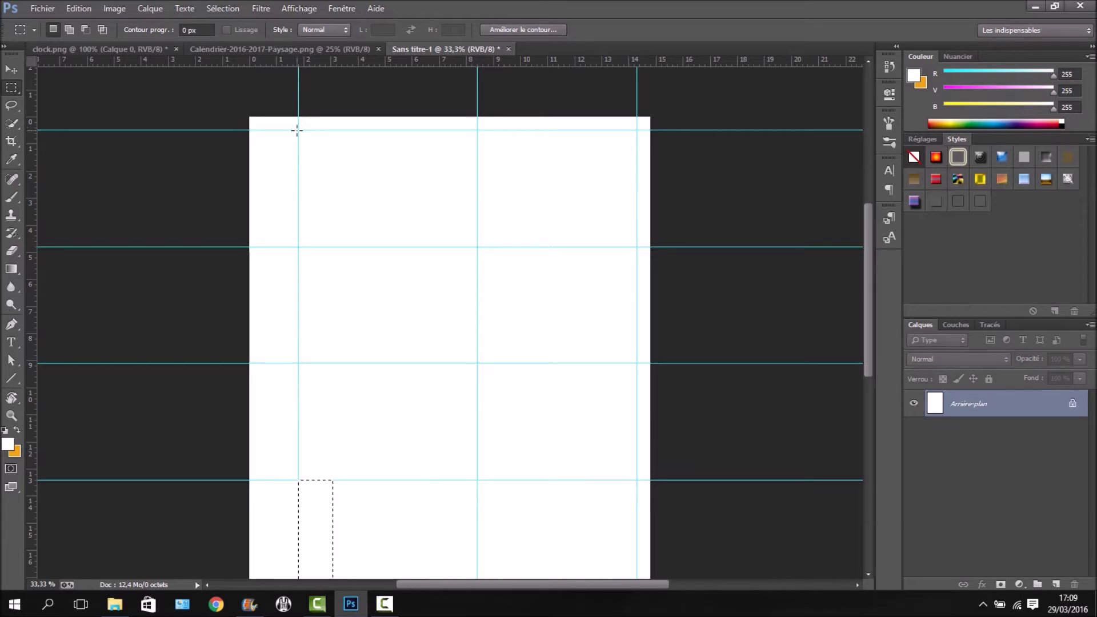
{"action": "mouse_move", "coordinate": [299, 131]}
{"action": "left_mouse_down"}
{"action": "mouse_move", "coordinate": [315, 141]}
{"action": "mouse_move", "coordinate": [304, 138]}
{"action": "left_mouse_up"}
{"action": "key", "text": "ctrl+1"}
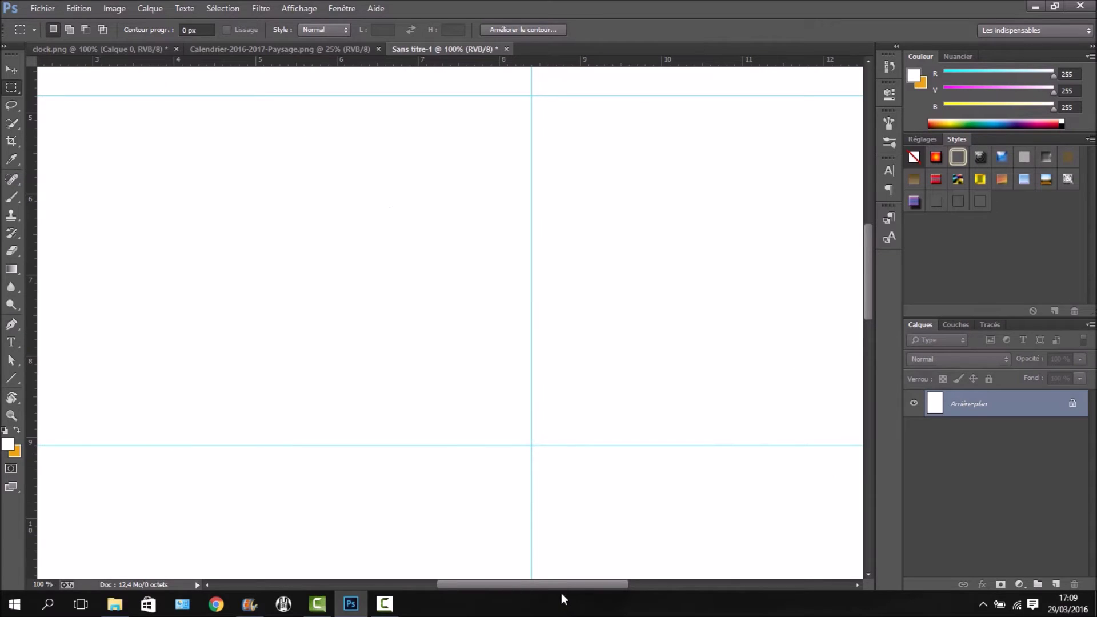
{"action": "left_click_drag", "start_coordinate": [553, 587], "coordinate": [444, 585]}
{"action": "scroll", "coordinate": [691, 358], "scroll_direction": "up", "scroll_amount": 3}
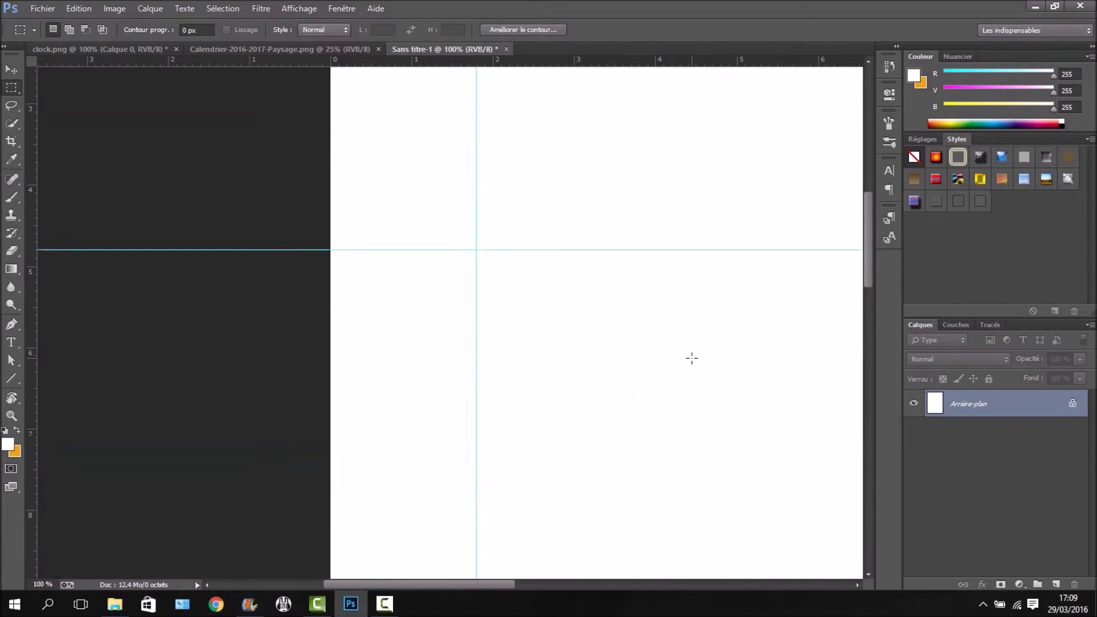
{"action": "scroll", "coordinate": [679, 400], "scroll_direction": "up", "scroll_amount": 10}
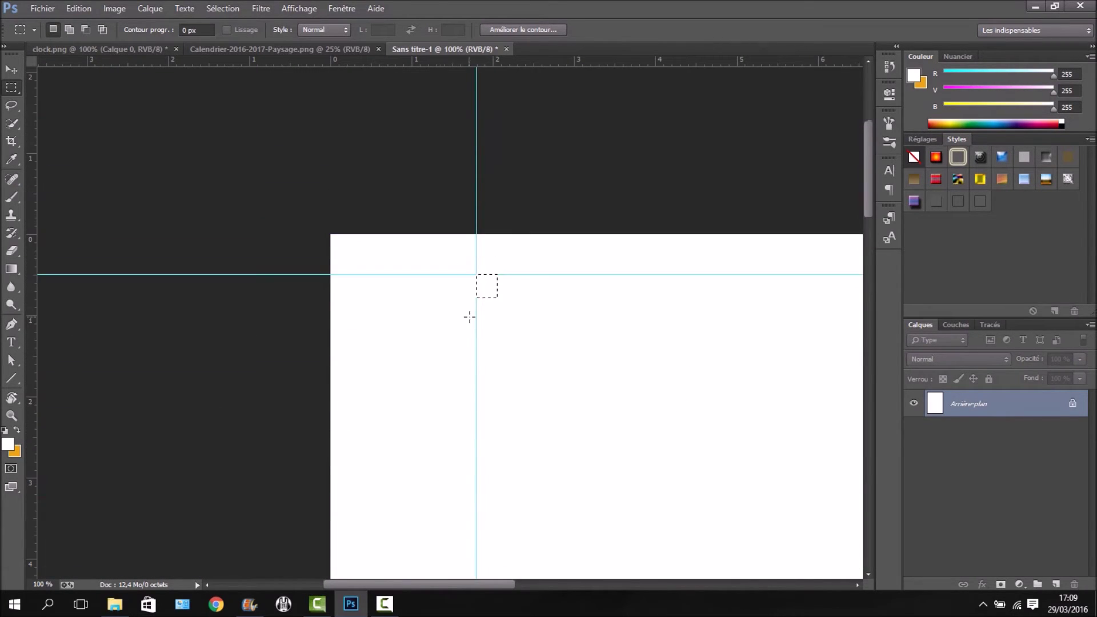
{"action": "key", "text": "ctrl+d"}
{"action": "left_click_drag", "start_coordinate": [477, 274], "coordinate": [502, 287]}
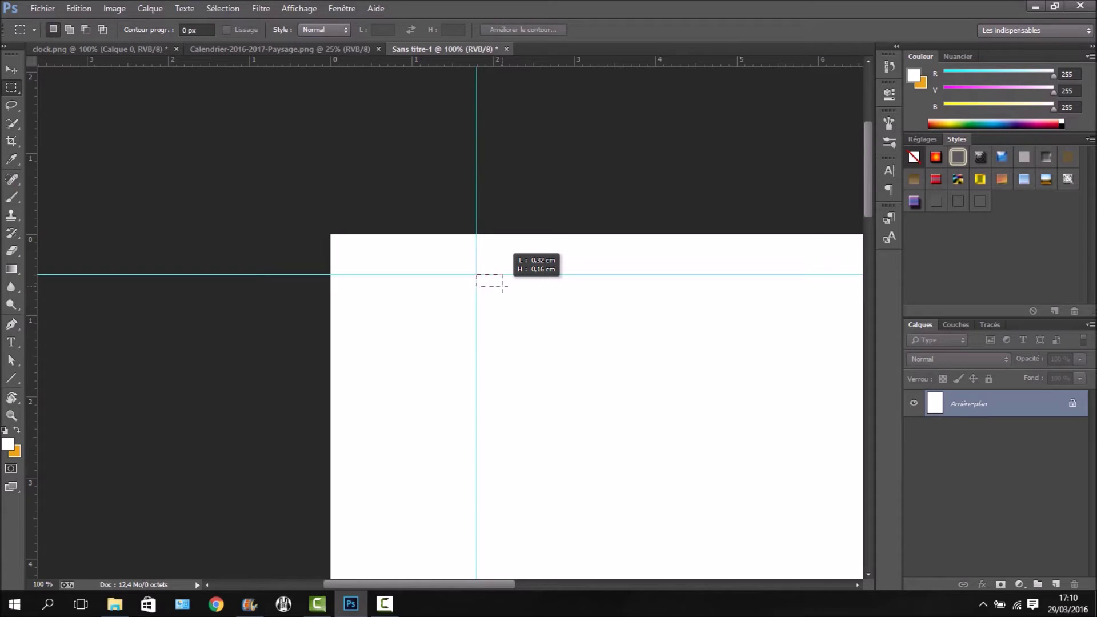
{"action": "left_click_drag", "start_coordinate": [502, 287], "coordinate": [499, 303]}
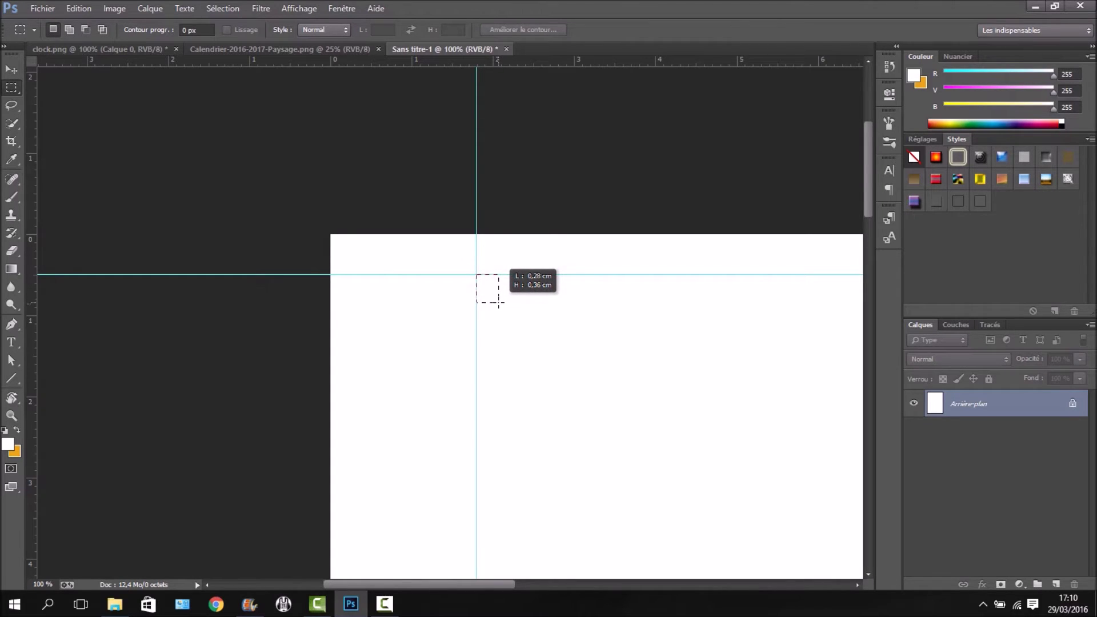
{"action": "left_click_drag", "start_coordinate": [498, 303], "coordinate": [500, 306]}
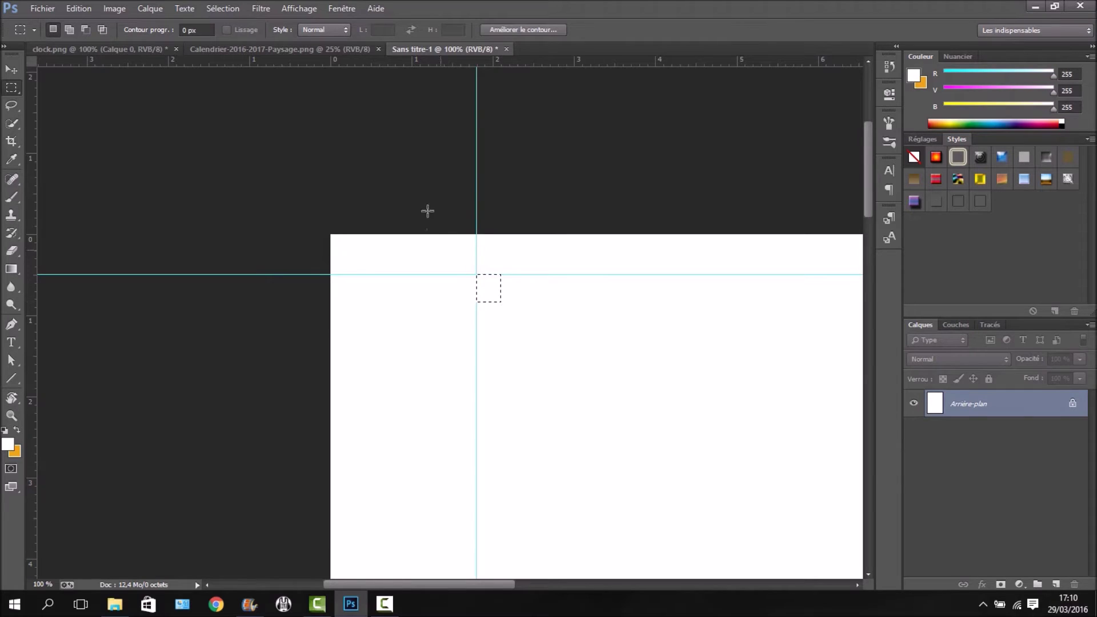
{"action": "left_click_drag", "start_coordinate": [526, 65], "coordinate": [537, 302]}
- Move the small selection to the start of the second and third rows, adding a horizontal guide along its lower edge each time
{"action": "scroll", "coordinate": [549, 213], "scroll_direction": "down", "scroll_amount": 3}
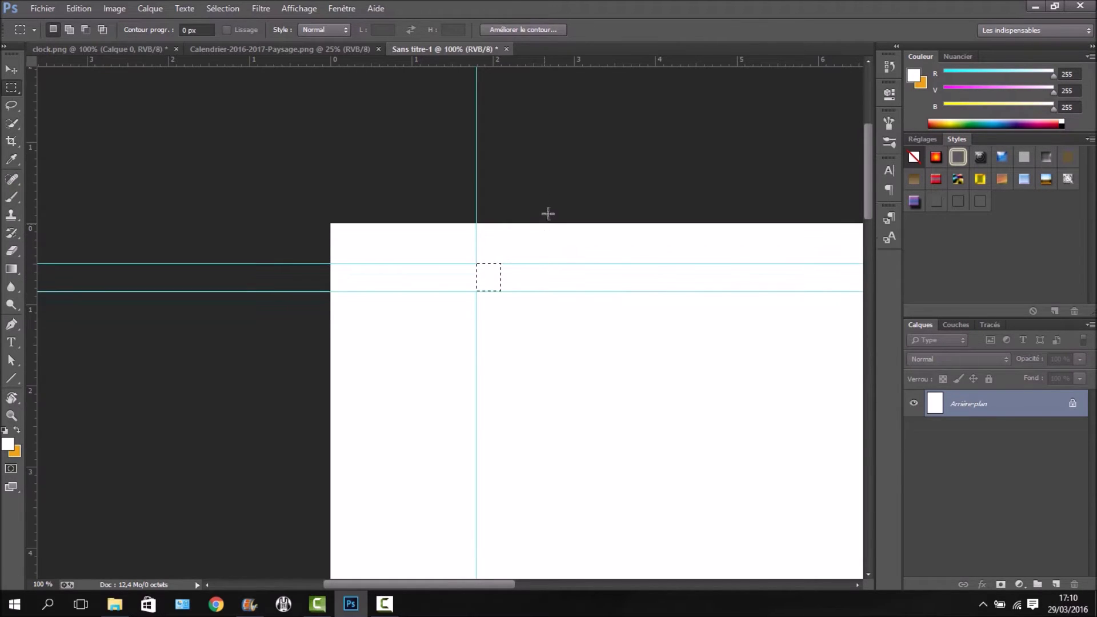
{"action": "left_click_drag", "start_coordinate": [495, 212], "coordinate": [496, 514]}
{"action": "left_click_drag", "start_coordinate": [463, 615], "coordinate": [499, 557]}
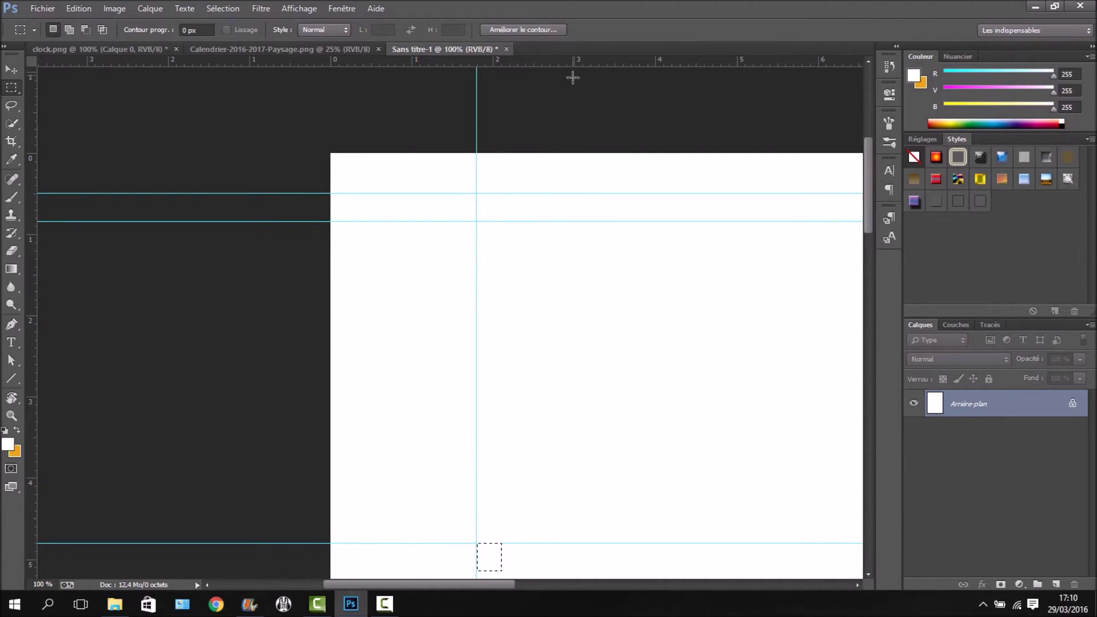
{"action": "left_click_drag", "start_coordinate": [571, 71], "coordinate": [514, 570]}
{"action": "scroll", "coordinate": [588, 270], "scroll_direction": "down", "scroll_amount": 3}
{"action": "scroll", "coordinate": [588, 271], "scroll_direction": "down", "scroll_amount": 8}
{"action": "scroll", "coordinate": [510, 205], "scroll_direction": "down", "scroll_amount": 1}
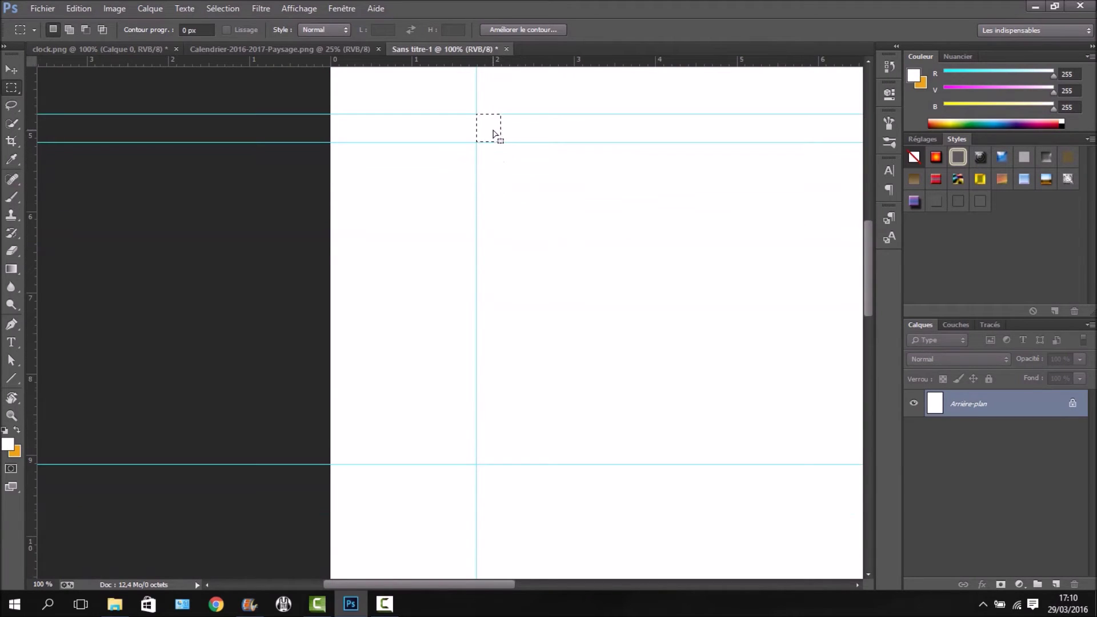
{"action": "left_click_drag", "start_coordinate": [496, 142], "coordinate": [496, 491]}
{"action": "left_click_drag", "start_coordinate": [534, 194], "coordinate": [503, 494]}
- Move the small selection to the start of the fourth row and place guides along its lower and right edges
{"action": "scroll", "coordinate": [607, 281], "scroll_direction": "down", "scroll_amount": 4}
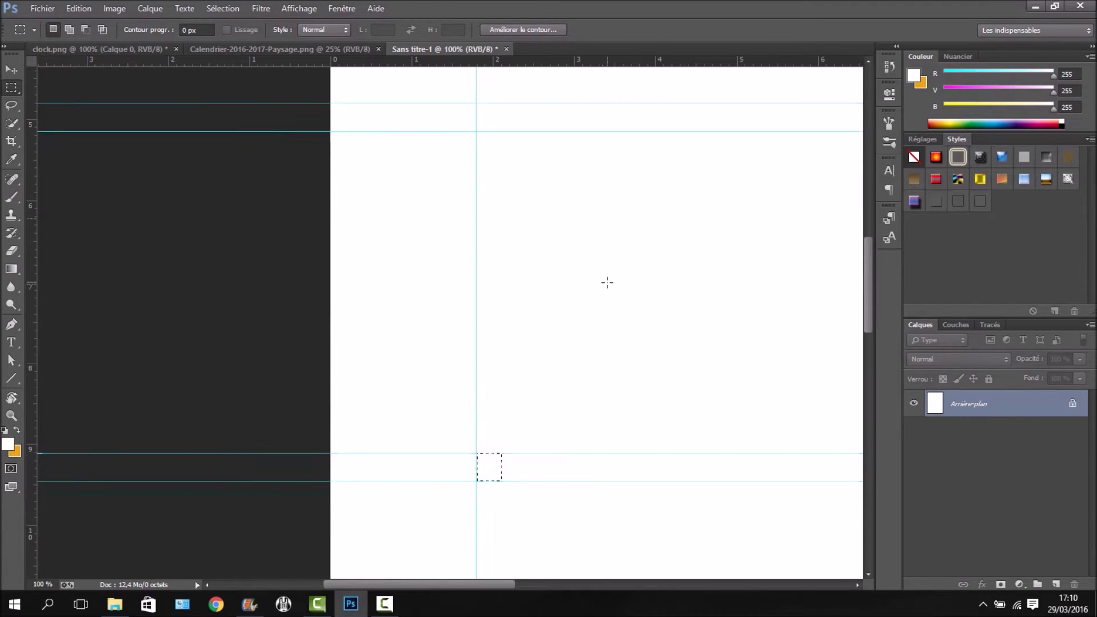
{"action": "scroll", "coordinate": [579, 260], "scroll_direction": "down", "scroll_amount": 10}
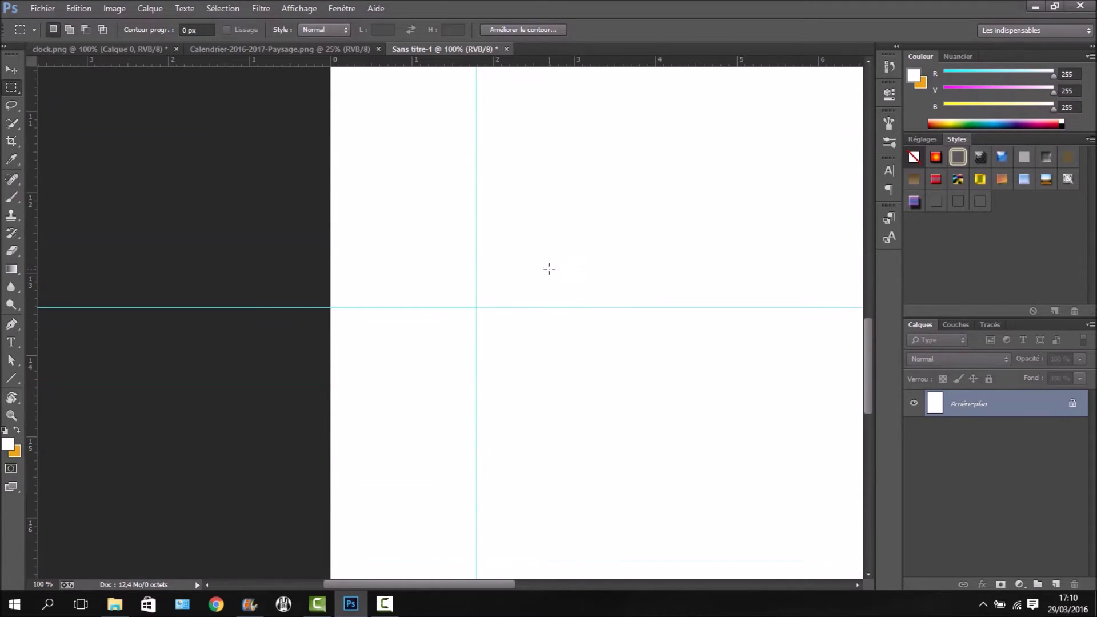
{"action": "scroll", "coordinate": [549, 269], "scroll_direction": "up", "scroll_amount": 7}
{"action": "scroll", "coordinate": [549, 267], "scroll_direction": "down", "scroll_amount": 7}
{"action": "scroll", "coordinate": [549, 269], "scroll_direction": "up", "scroll_amount": 2}
{"action": "scroll", "coordinate": [550, 270], "scroll_direction": "up", "scroll_amount": 3}
{"action": "left_click_drag", "start_coordinate": [490, 113], "coordinate": [487, 466]}
{"action": "left_click_drag", "start_coordinate": [505, 138], "coordinate": [512, 468]}
{"action": "left_click_drag", "start_coordinate": [32, 312], "coordinate": [500, 379]}
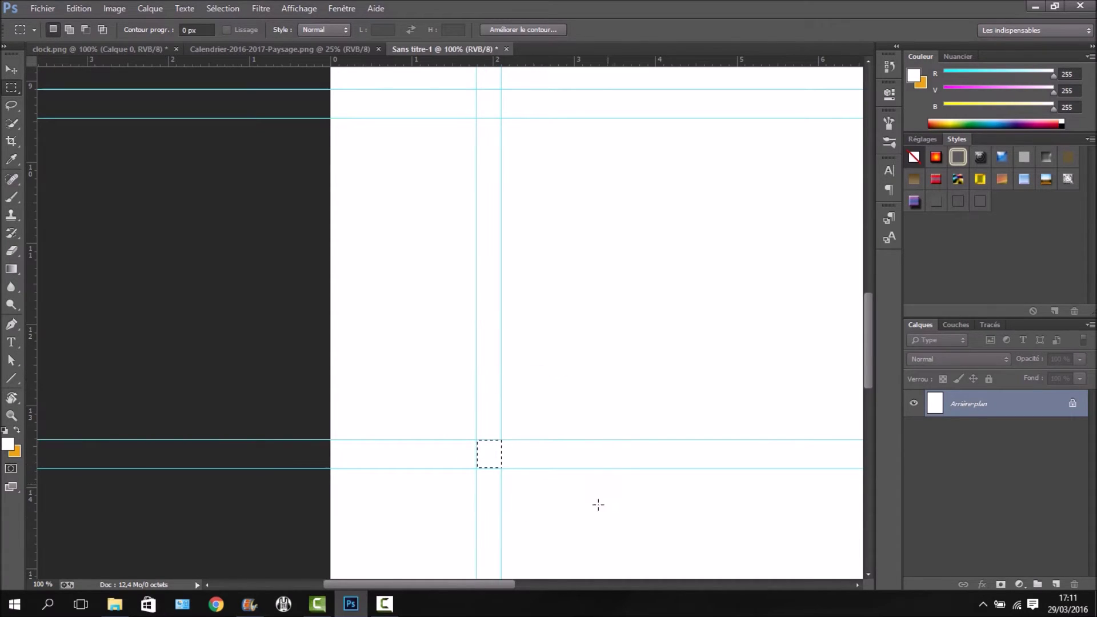
- Move the small selection against the column divider guide, place a vertical guide along its right edge, and deselect
{"action": "left_click_drag", "start_coordinate": [485, 461], "coordinate": [840, 71]}
{"action": "scroll", "coordinate": [541, 301], "scroll_direction": "down", "scroll_amount": 3}
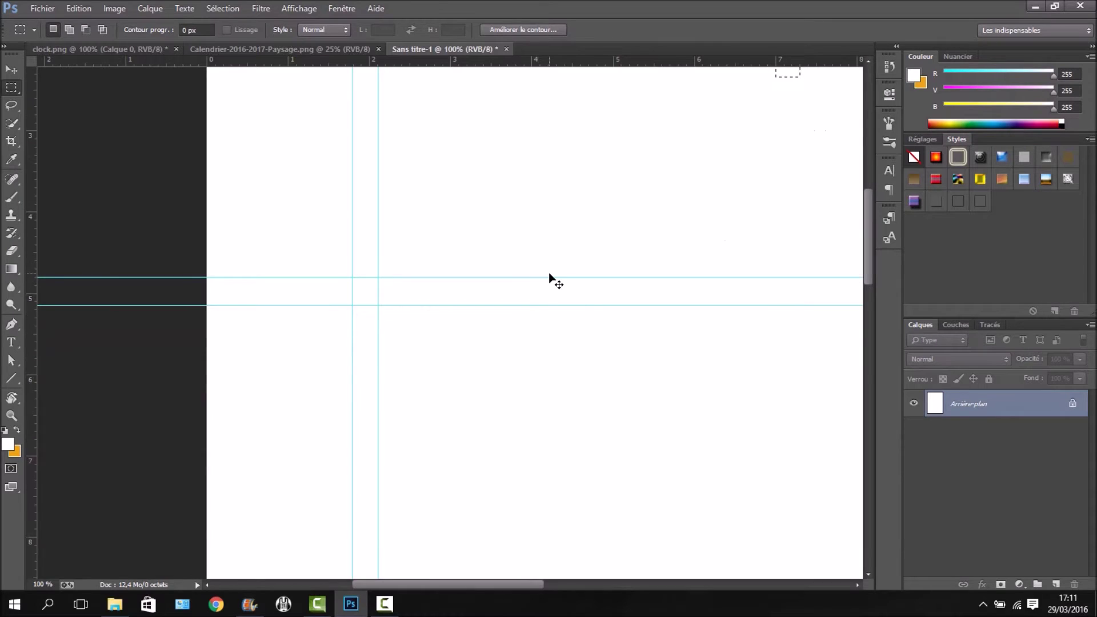
{"action": "key", "text": "ctrl+minus"}
{"action": "key", "text": "ctrl+minus"}
{"action": "key", "text": "ctrl+minus"}
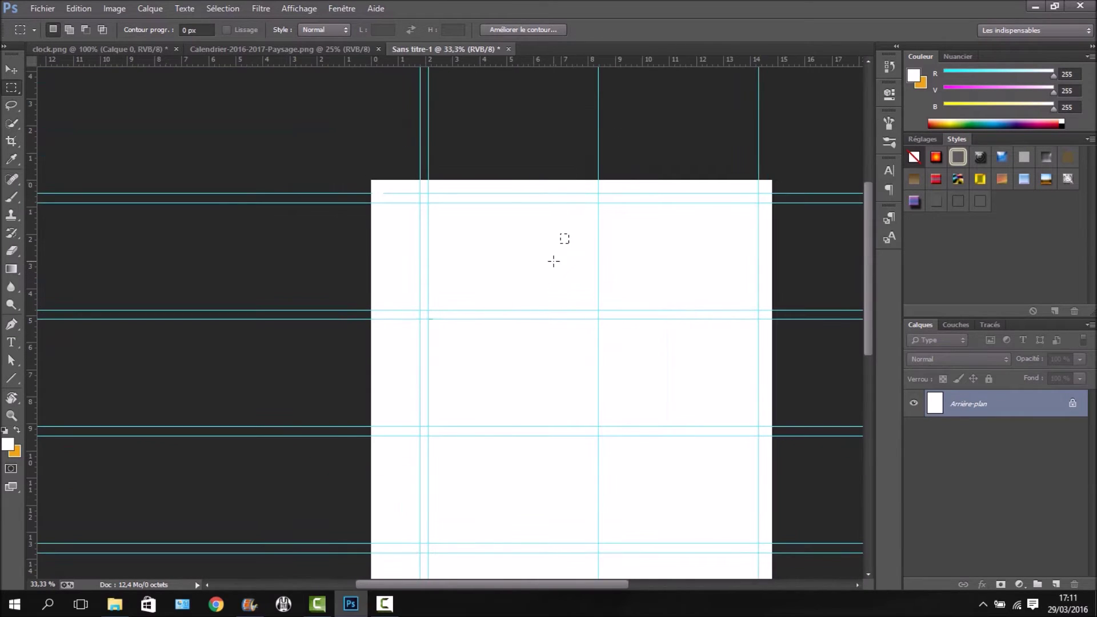
{"action": "left_click_drag", "start_coordinate": [576, 252], "coordinate": [604, 314]}
{"action": "left_click_drag", "start_coordinate": [32, 399], "coordinate": [609, 364]}
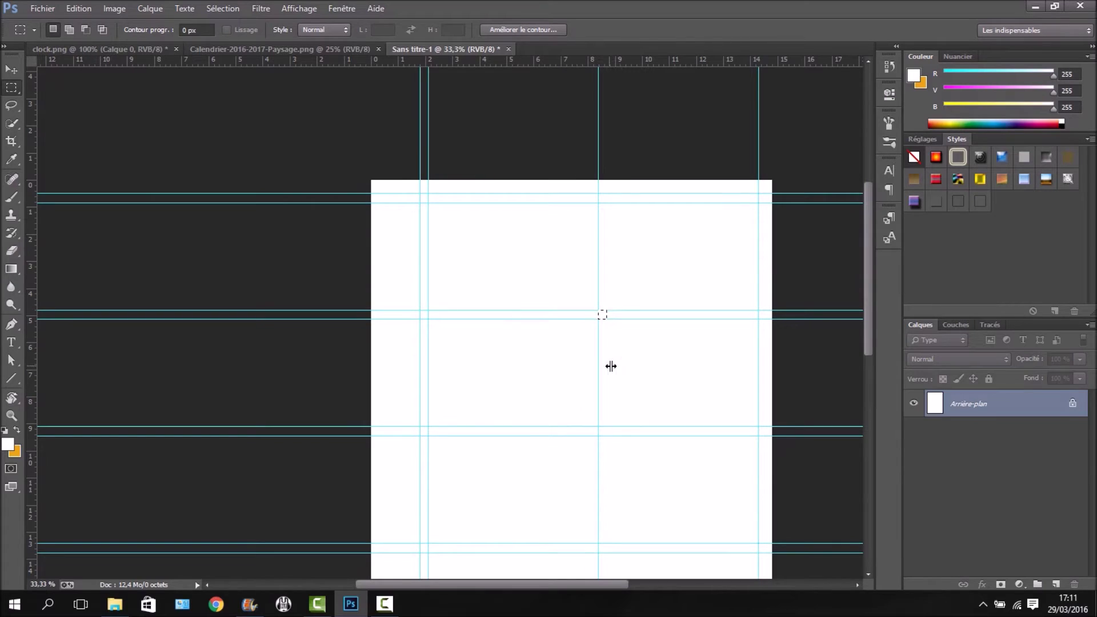
{"action": "left_click", "coordinate": [745, 343]}
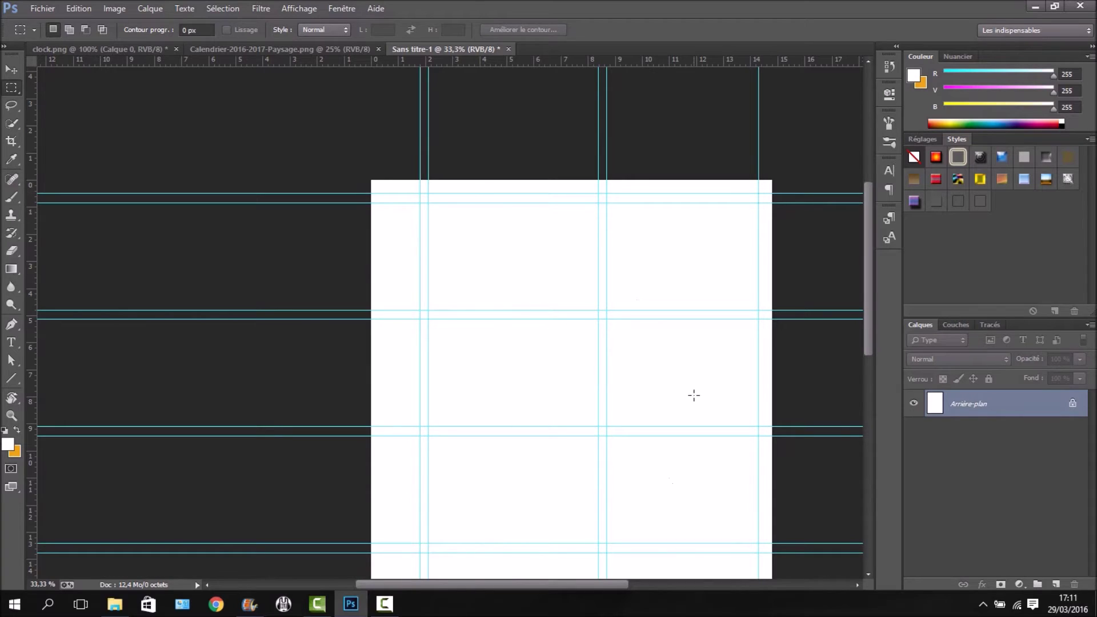
{"action": "scroll", "coordinate": [688, 363], "scroll_direction": "down", "scroll_amount": 3}
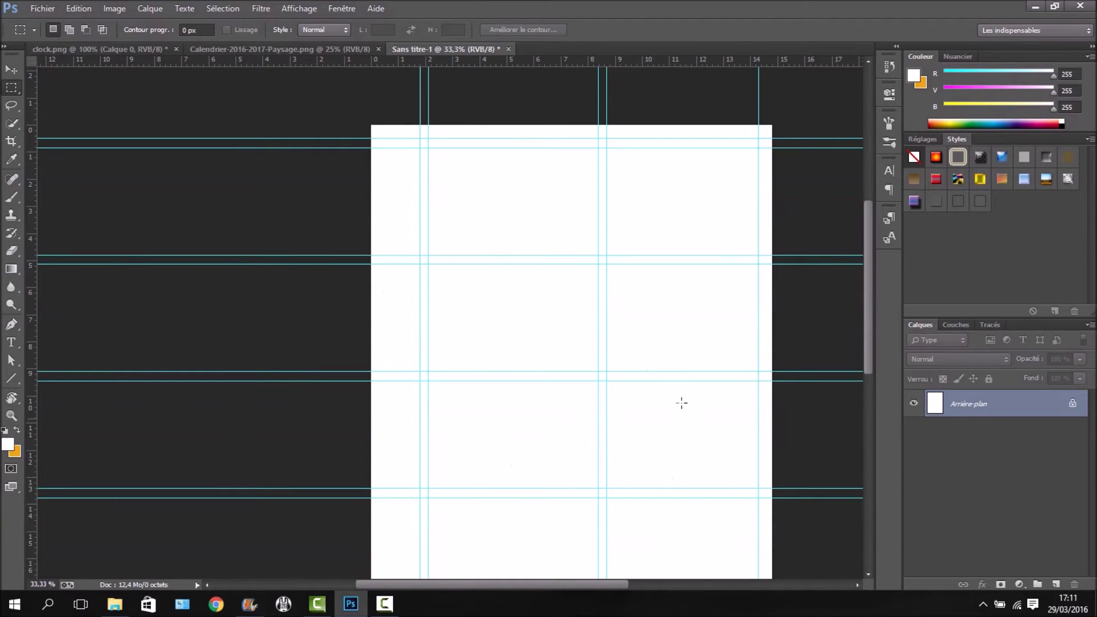
{"action": "scroll", "coordinate": [682, 400], "scroll_direction": "down", "scroll_amount": 3}
{"action": "scroll", "coordinate": [685, 382], "scroll_direction": "up", "scroll_amount": 4}
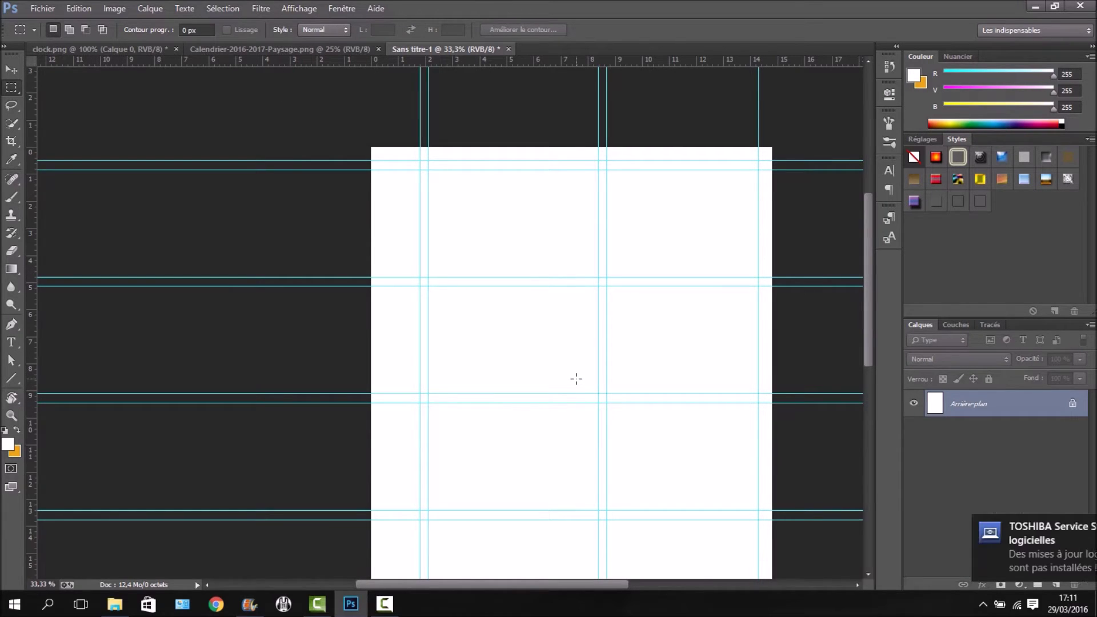
- Copy the Janvier 2016 month block from Calendrier-2016-2017-Paysage.png and paste it into the planner page
{"action": "left_click", "coordinate": [282, 51]}
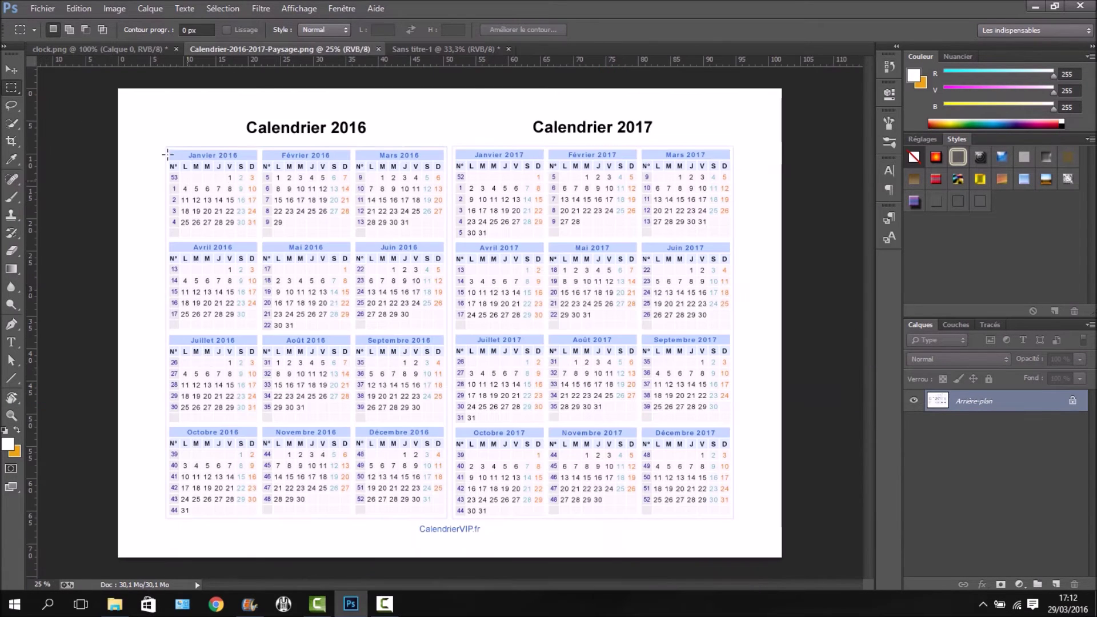
{"action": "key", "text": "ctrl+plus"}
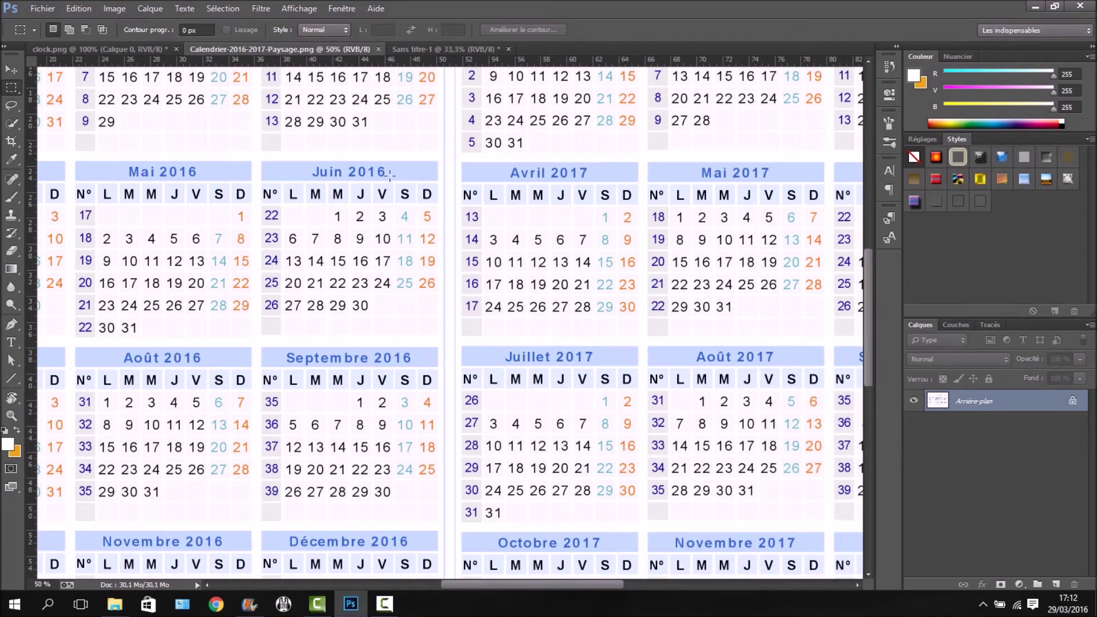
{"action": "left_click_drag", "start_coordinate": [467, 585], "coordinate": [341, 581]}
{"action": "scroll", "coordinate": [827, 428], "scroll_direction": "up", "scroll_amount": 3}
{"action": "scroll", "coordinate": [827, 427], "scroll_direction": "up", "scroll_amount": 3}
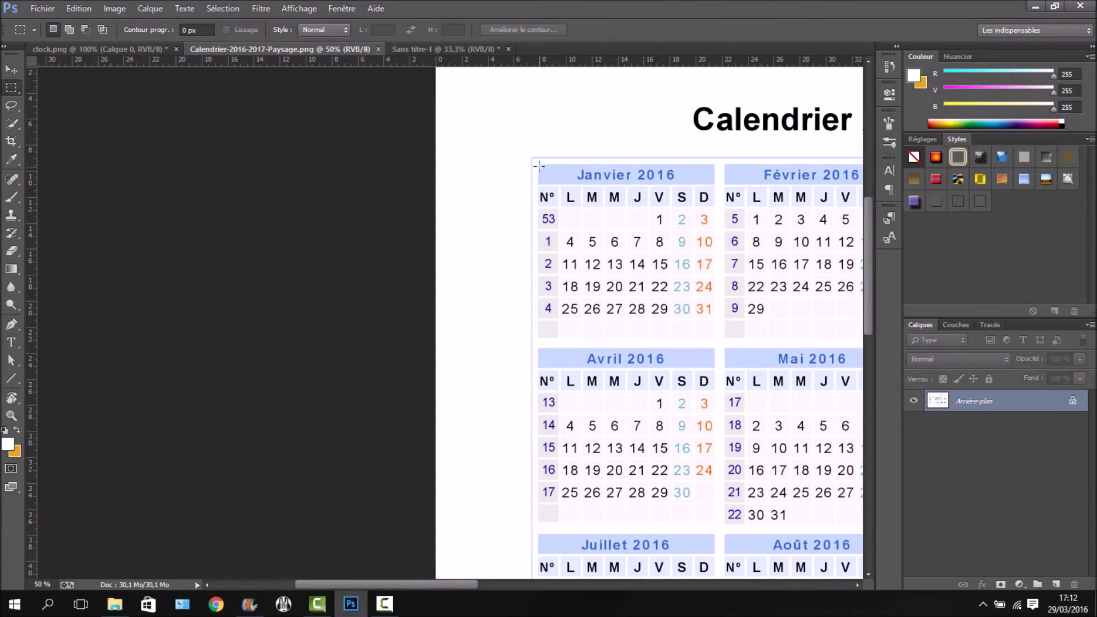
{"action": "left_click_drag", "start_coordinate": [538, 165], "coordinate": [714, 339]}
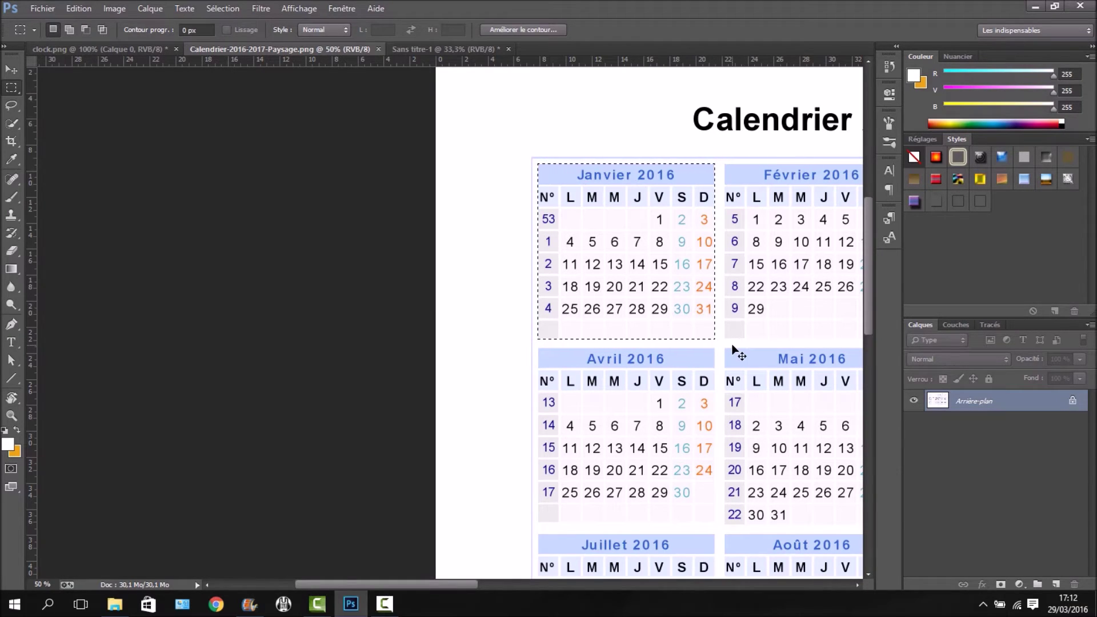
{"action": "left_click", "coordinate": [138, 49]}
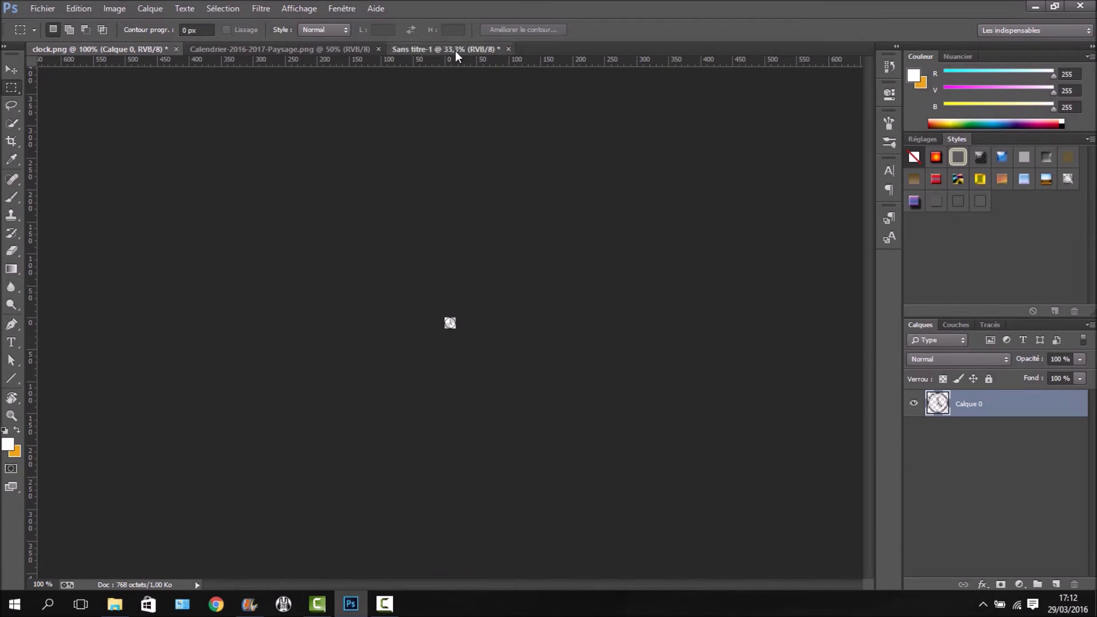
{"action": "left_click", "coordinate": [454, 50]}
{"action": "key", "text": "ctrl+v"}
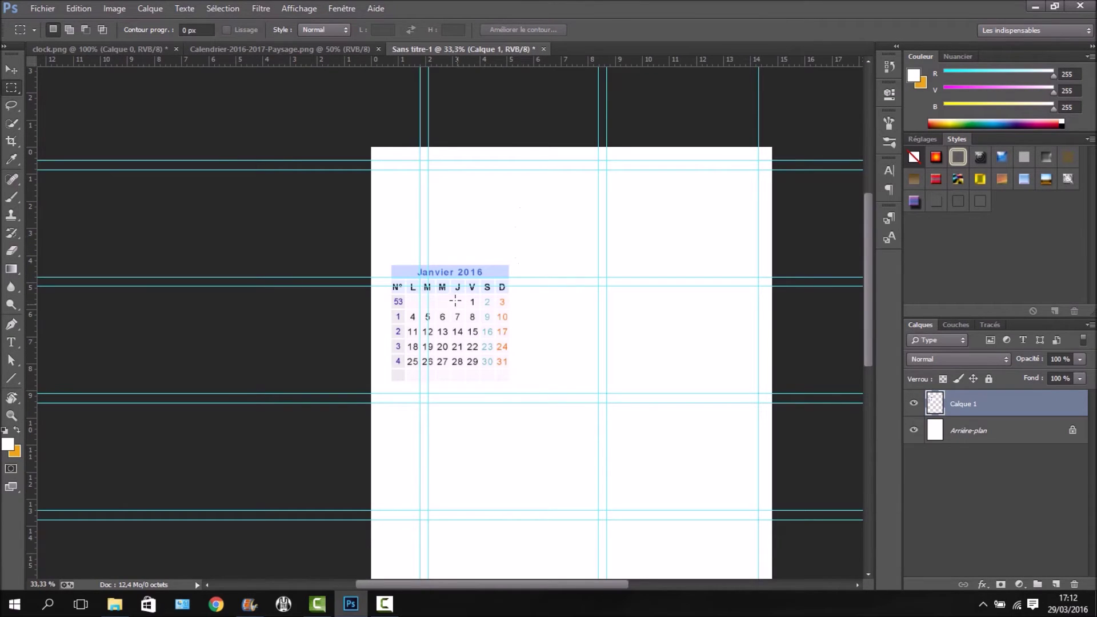
- Move the pasted Janvier 2016 calendar to the page's upper-right corner, flush with the top and right margin guides
{"action": "left_click", "coordinate": [11, 69]}
{"action": "left_click_drag", "start_coordinate": [495, 292], "coordinate": [690, 206]}
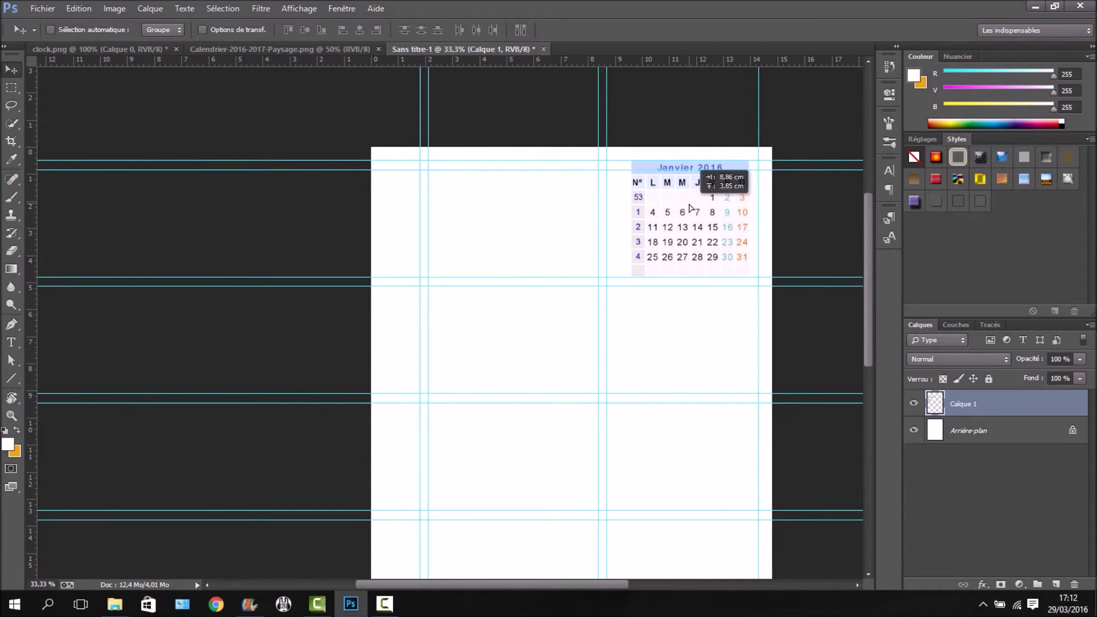
{"action": "key", "text": "Right"}
{"action": "key", "text": "Right"}
{"action": "key", "text": "Right"}
{"action": "key", "text": "Right"}
{"action": "key", "text": "Right"}
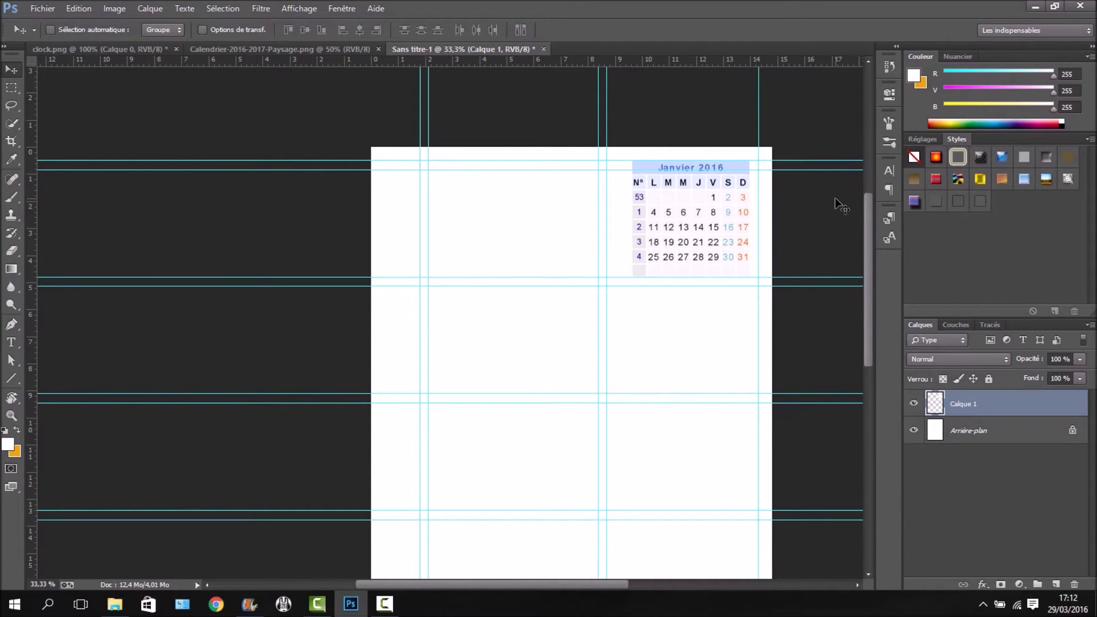
{"action": "key", "text": "Right"}
{"action": "key", "text": "Right"}
{"action": "key", "text": "Right"}
{"action": "key", "text": "Right"}
{"action": "key", "text": "Right"}
{"action": "key", "text": "Right"}
{"action": "key", "text": "Right"}
{"action": "key", "text": "Right"}
{"action": "key", "text": "Right"}
{"action": "key", "text": "Right"}
{"action": "key", "text": "Right"}
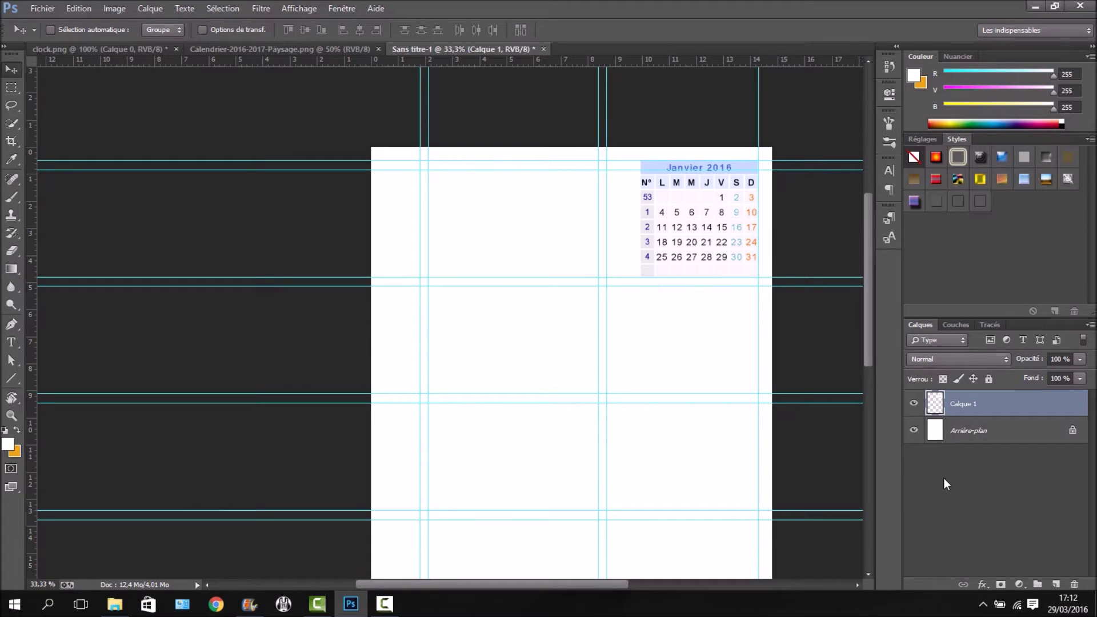
- Create a new layer group and name it Trame mois
{"action": "left_click", "coordinate": [1037, 585]}
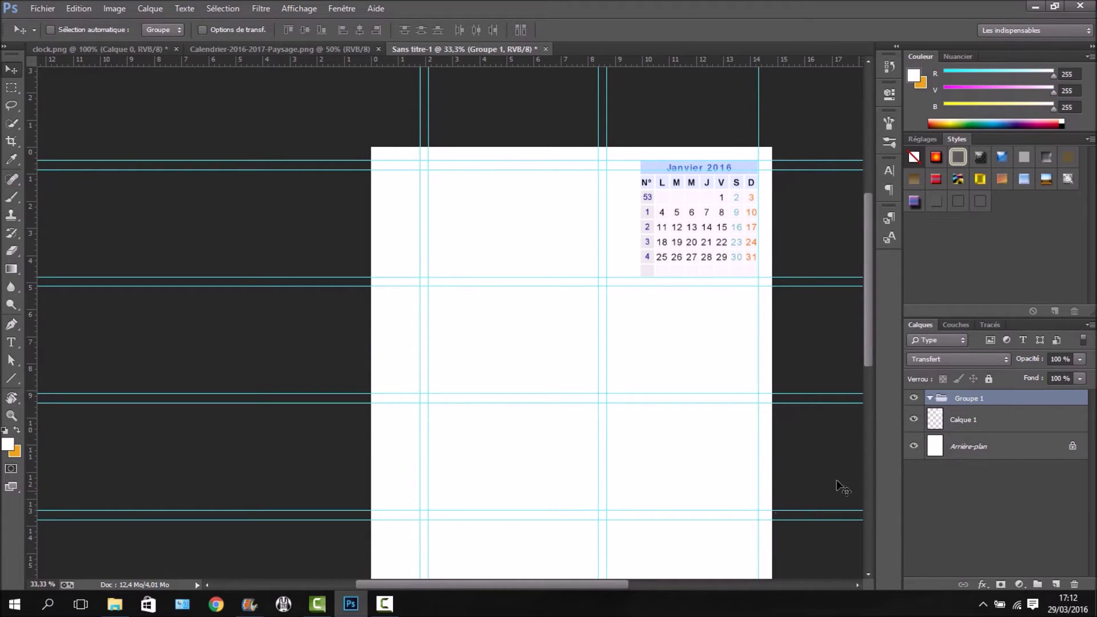
{"action": "double_click", "coordinate": [971, 398]}
{"action": "type", "text": "Tr"}
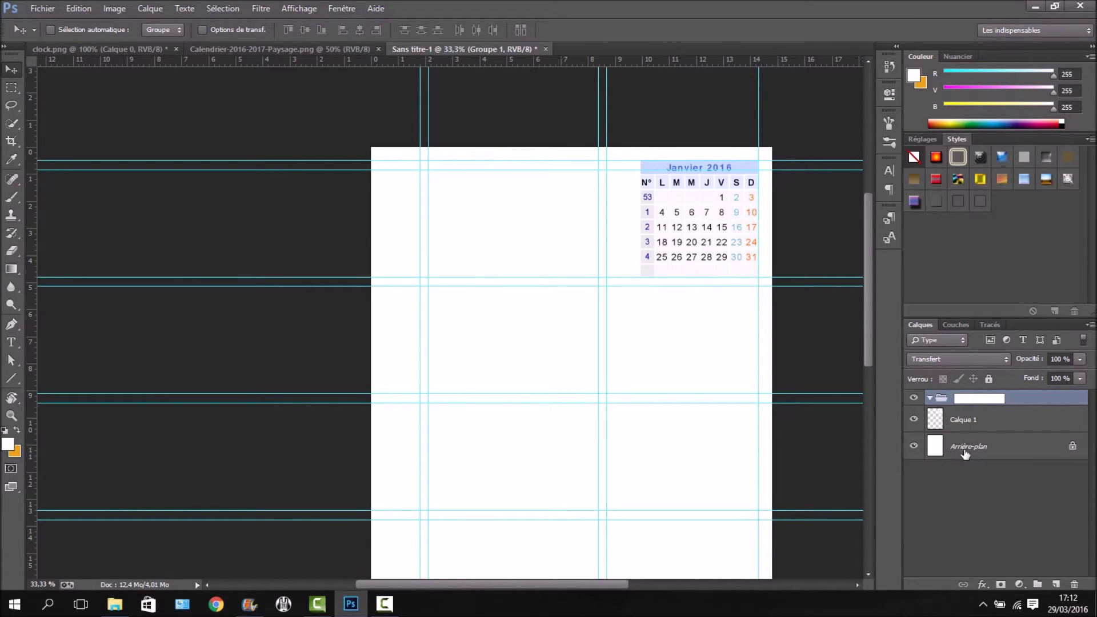
{"action": "type", "text": "rame mois"}
{"action": "key", "text": "Return"}
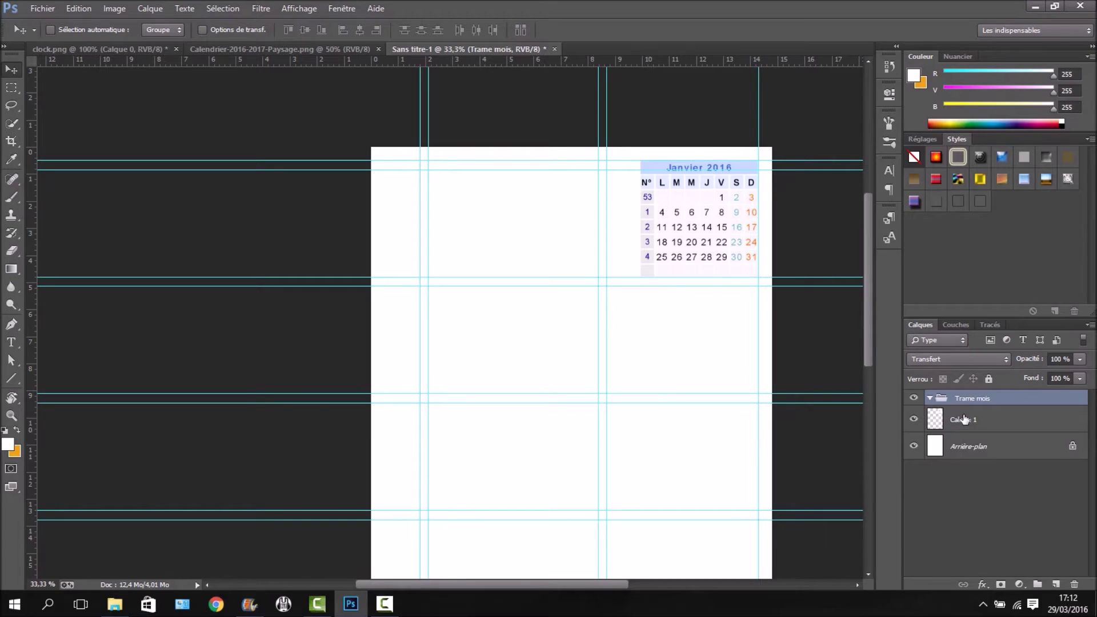
- Rename the calendar layer Calque 1 as Mois and place it inside the Trame mois group
{"action": "double_click", "coordinate": [964, 420]}
{"action": "type", "text": "Mois"}
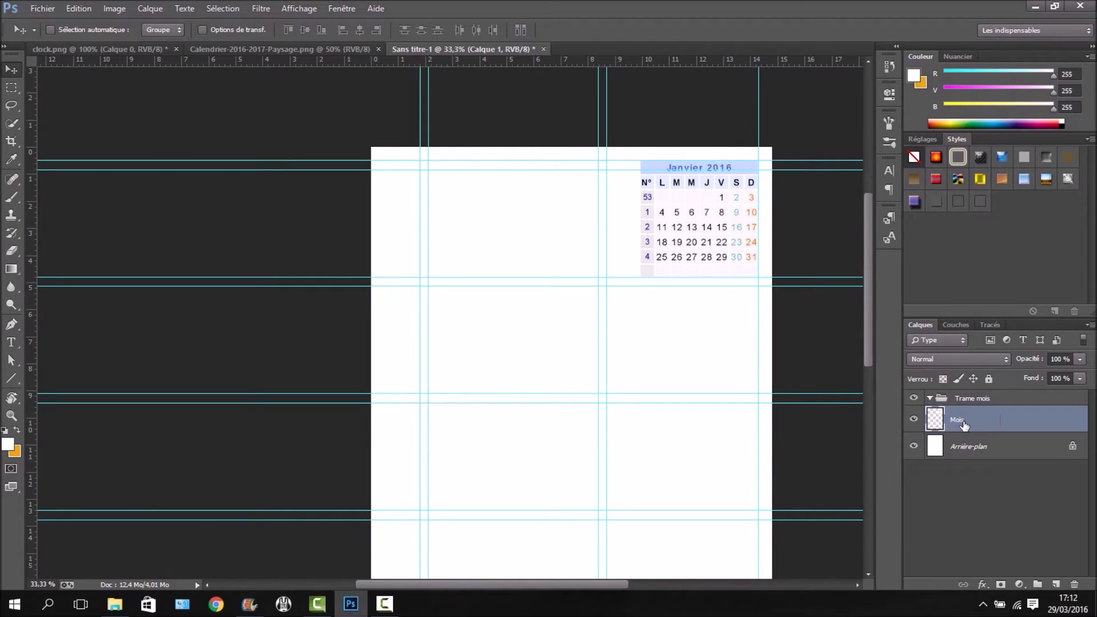
{"action": "key", "text": "Return"}
{"action": "left_click_drag", "start_coordinate": [964, 425], "coordinate": [968, 403]}
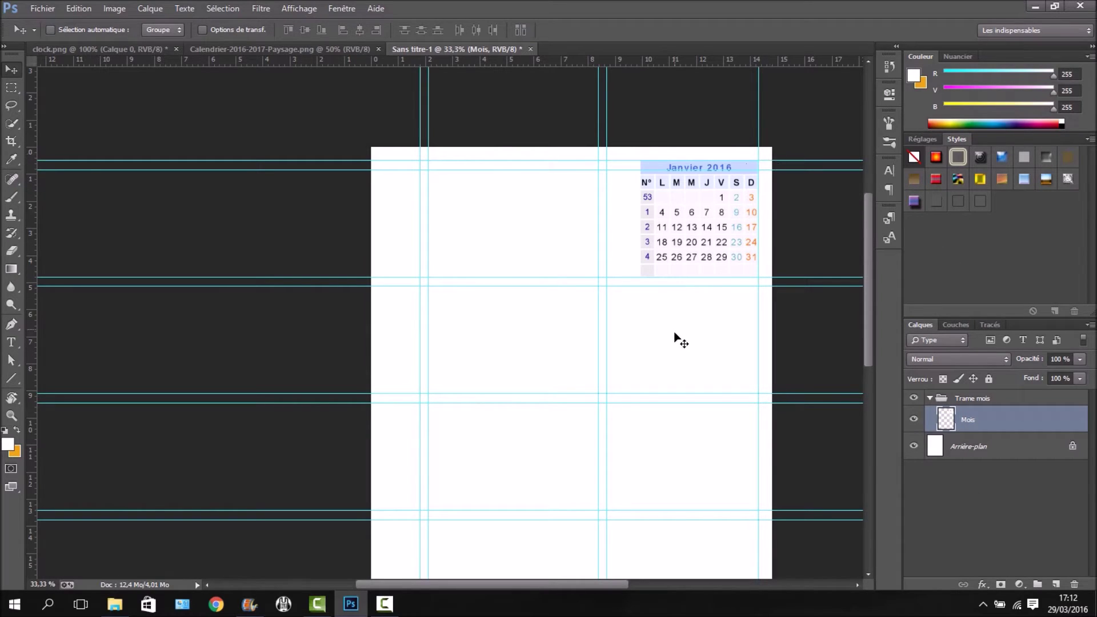
- Add a Hue/Saturation adjustment layer above the Mois layer with hue -180 and saturation +40
{"action": "left_click", "coordinate": [1022, 586]}
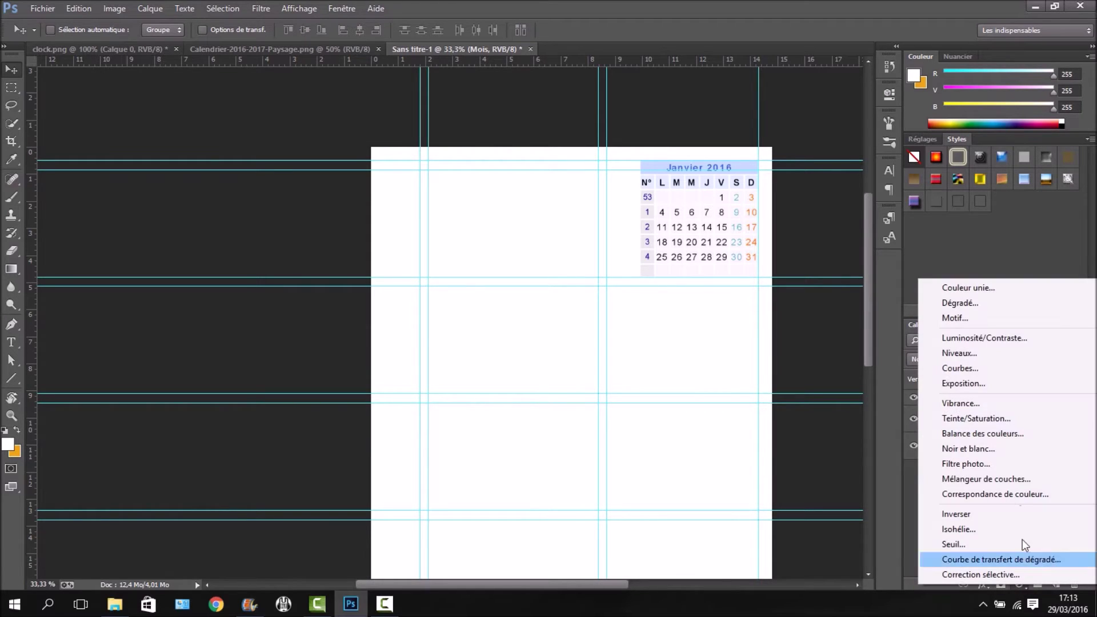
{"action": "left_click", "coordinate": [987, 420]}
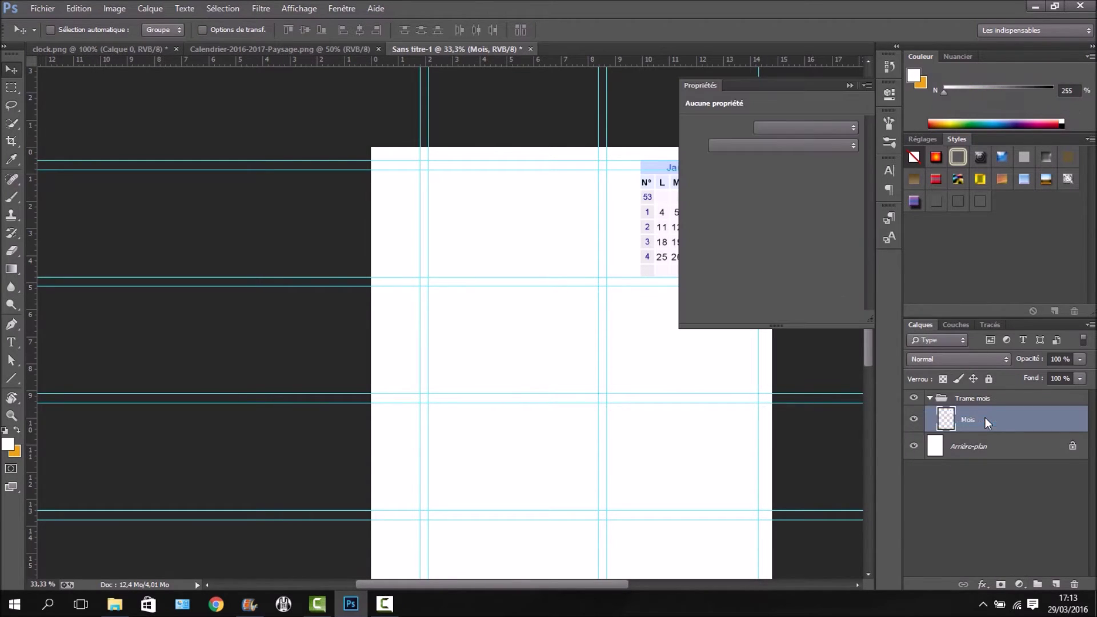
{"action": "left_click_drag", "start_coordinate": [790, 86], "coordinate": [887, 171]}
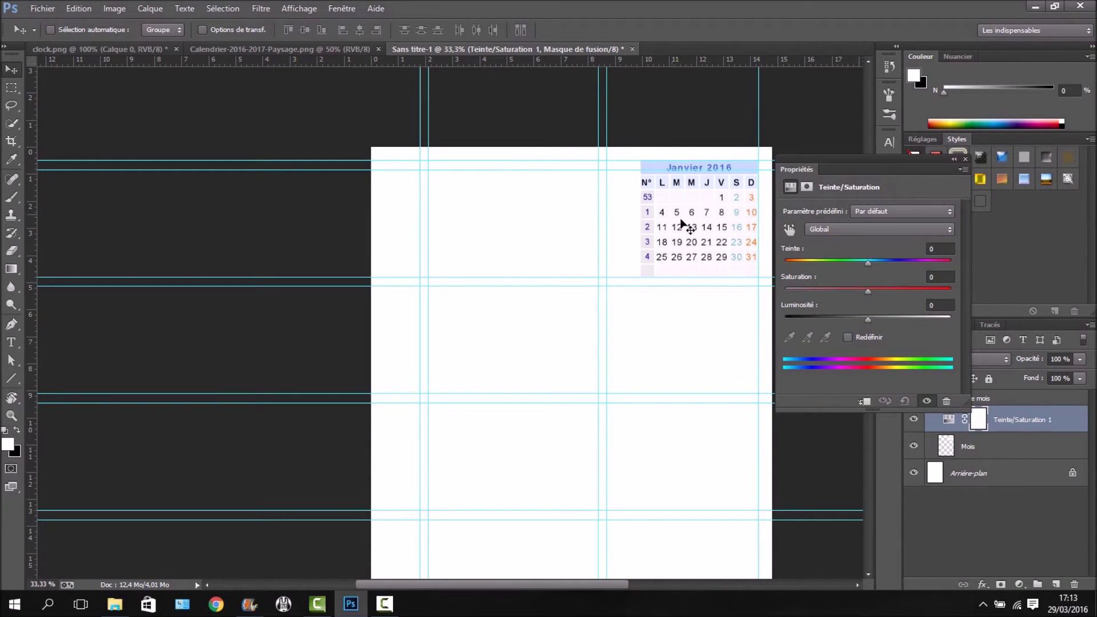
{"action": "left_click_drag", "start_coordinate": [865, 262], "coordinate": [777, 274]}
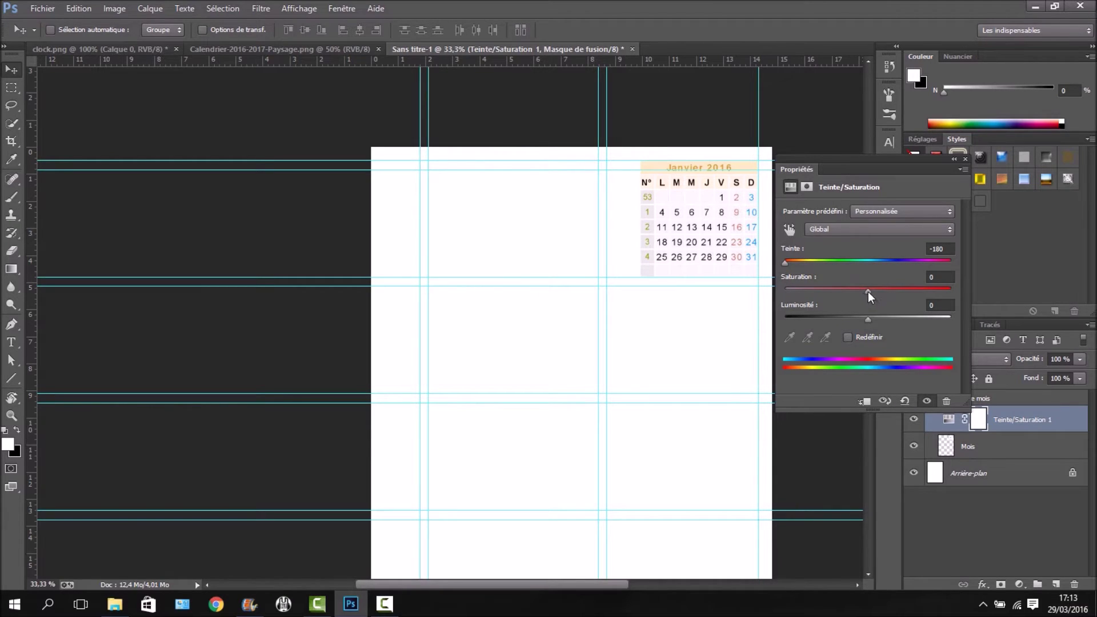
{"action": "left_click_drag", "start_coordinate": [868, 291], "coordinate": [889, 292]}
{"action": "left_click_drag", "start_coordinate": [933, 292], "coordinate": [864, 297]}
{"action": "mouse_move", "coordinate": [868, 321]}
{"action": "left_mouse_down"}
{"action": "mouse_move", "coordinate": [791, 321]}
{"action": "mouse_move", "coordinate": [955, 322]}
{"action": "mouse_move", "coordinate": [810, 326]}
{"action": "mouse_move", "coordinate": [878, 322]}
{"action": "mouse_move", "coordinate": [868, 320]}
{"action": "left_mouse_up"}
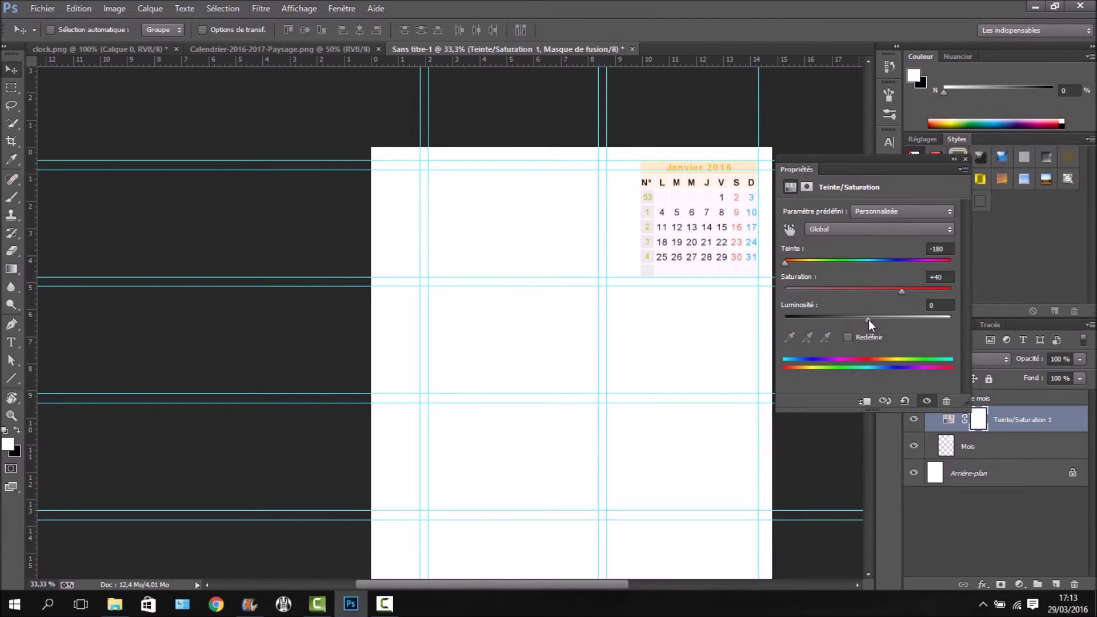
{"action": "left_click", "coordinate": [953, 159]}
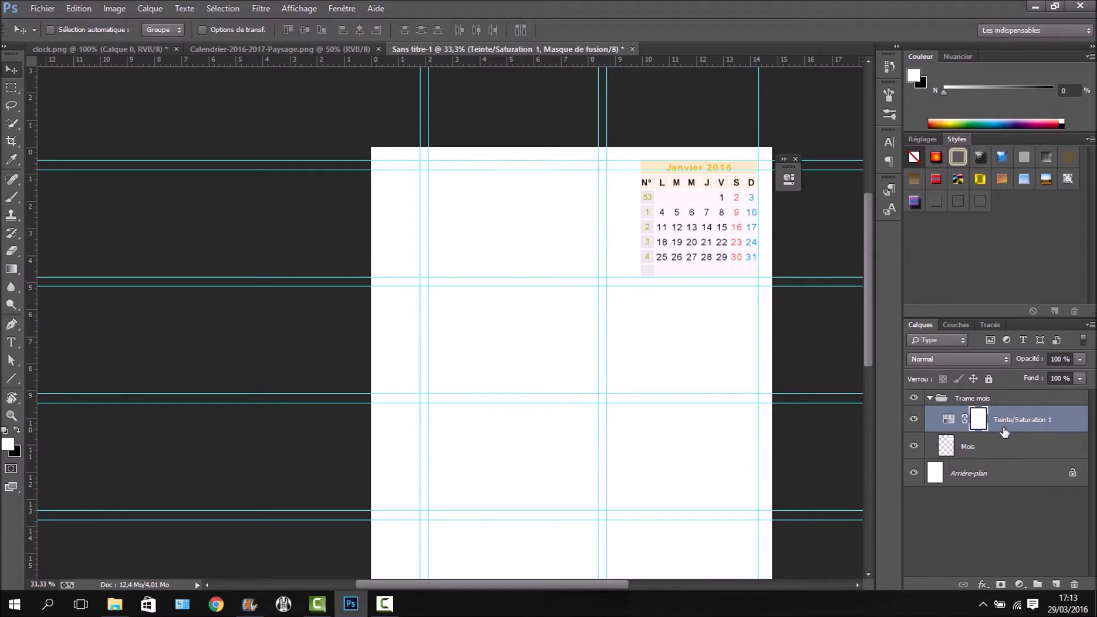
{"action": "left_click", "coordinate": [1003, 448], "text": "shift"}
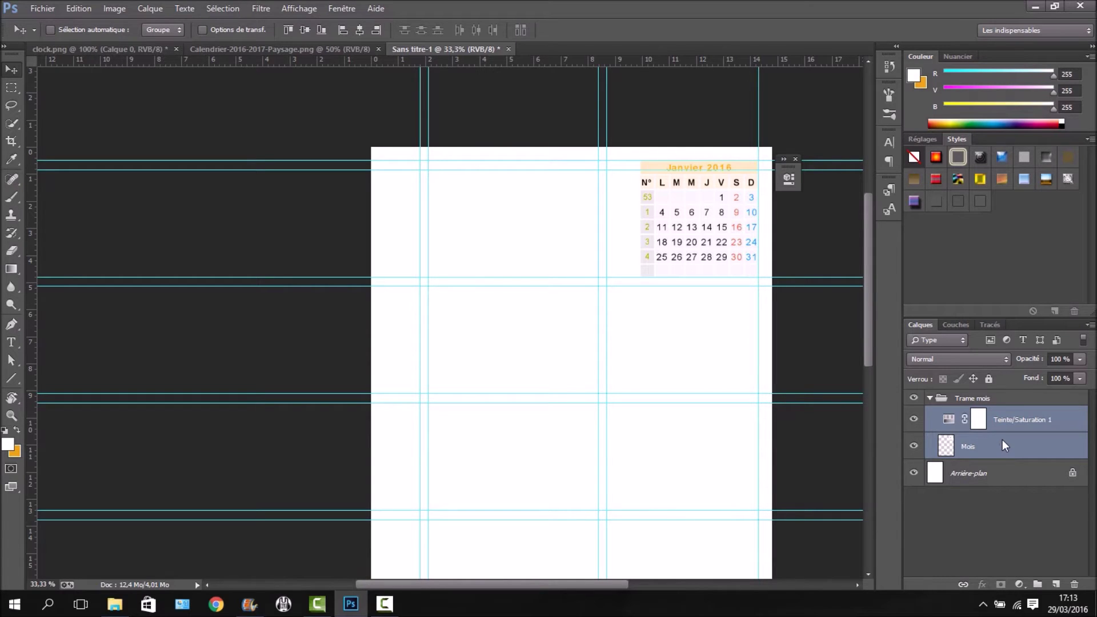
{"action": "right_click", "coordinate": [987, 447]}
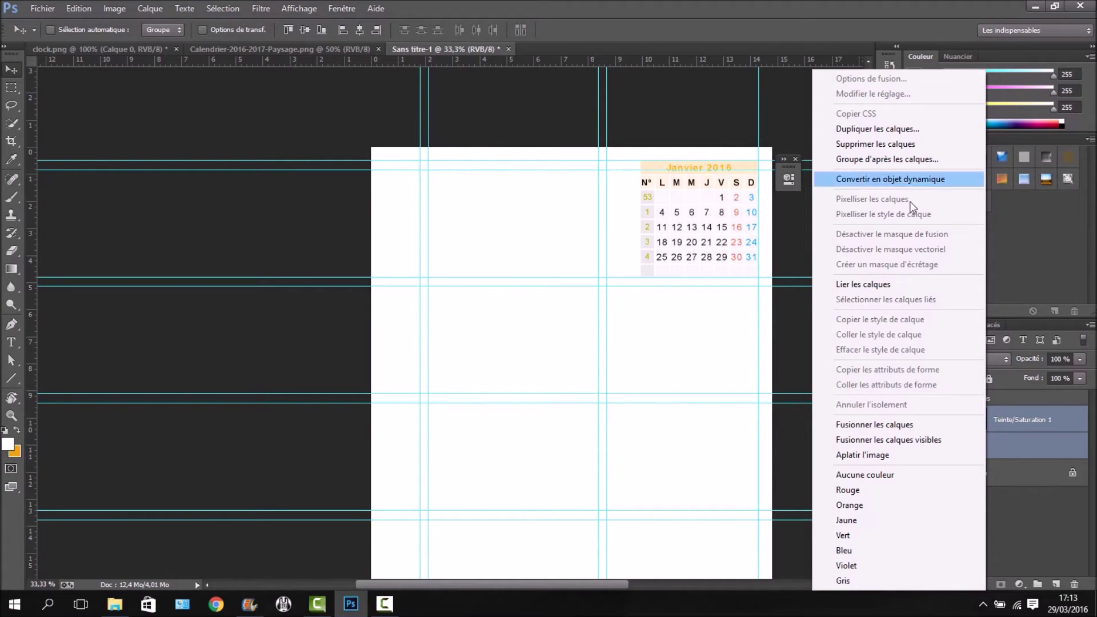
{"action": "left_click", "coordinate": [1033, 403]}
{"action": "right_click", "coordinate": [1029, 422]}
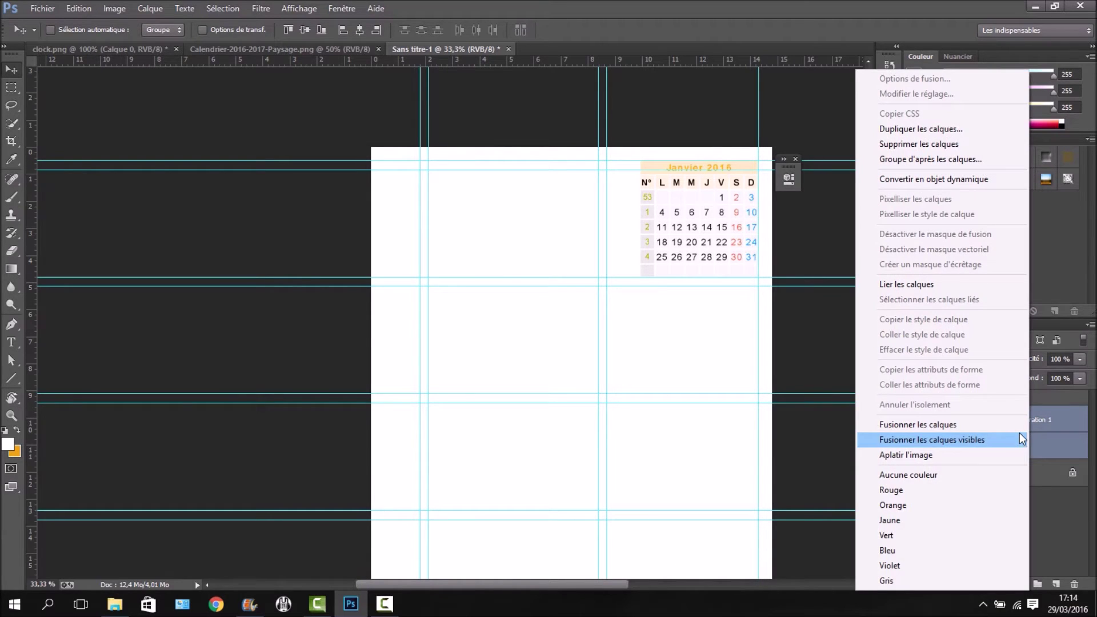
{"action": "left_click", "coordinate": [1071, 441]}
- Clip the Hue/Saturation adjustment layer to the Mois layer with a clipping mask
{"action": "left_click", "coordinate": [1006, 419]}
{"action": "right_click", "coordinate": [1004, 420]}
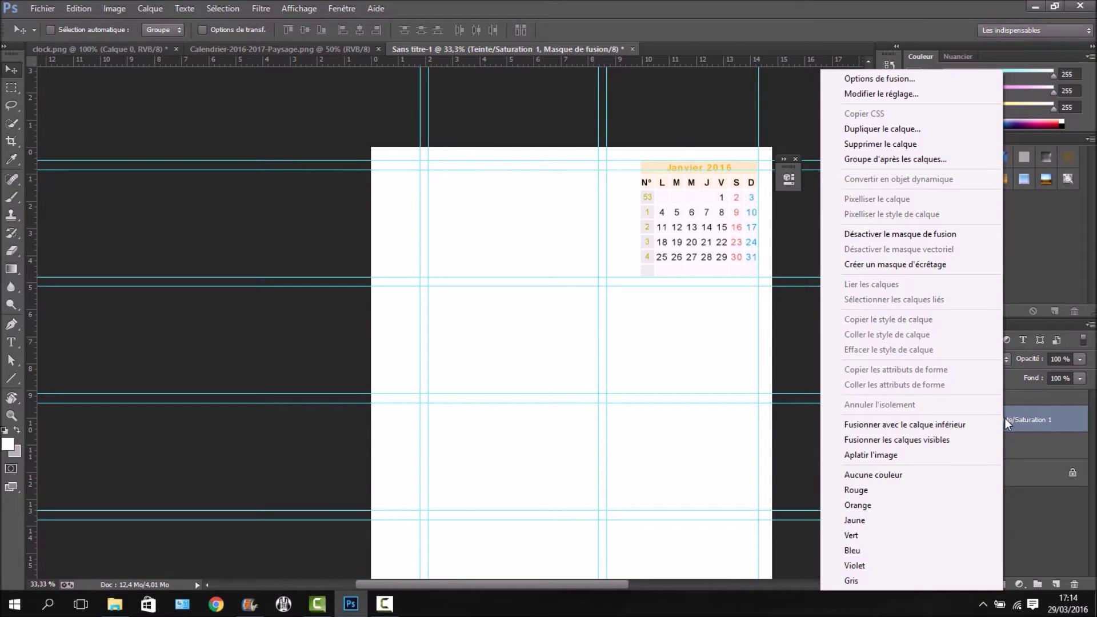
{"action": "left_click", "coordinate": [1005, 418]}
{"action": "right_click", "coordinate": [1022, 420]}
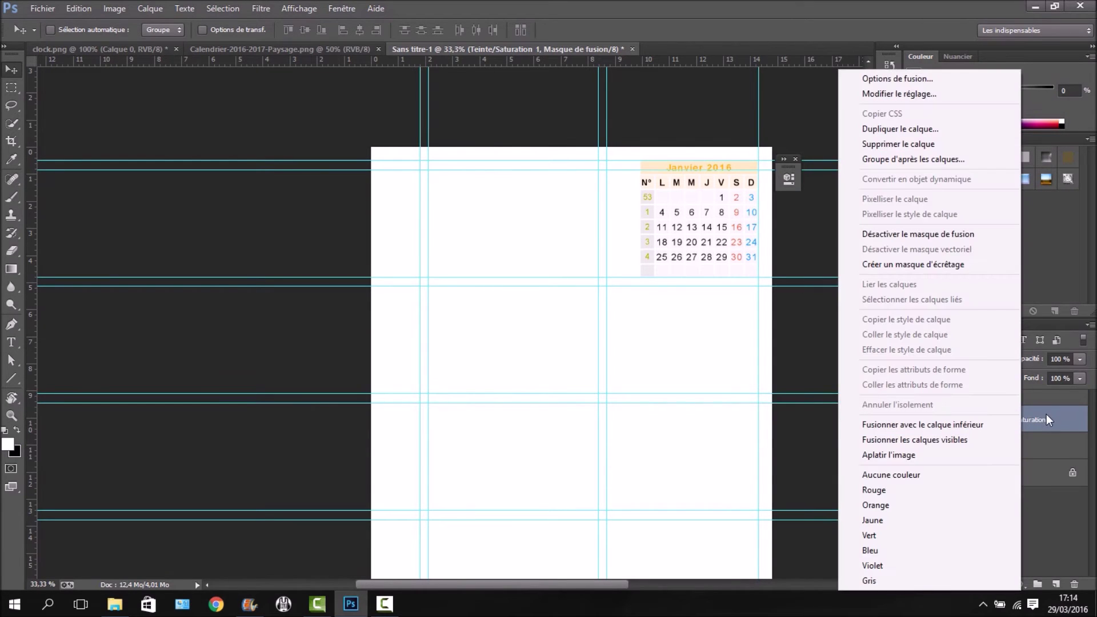
{"action": "left_click", "coordinate": [945, 262]}
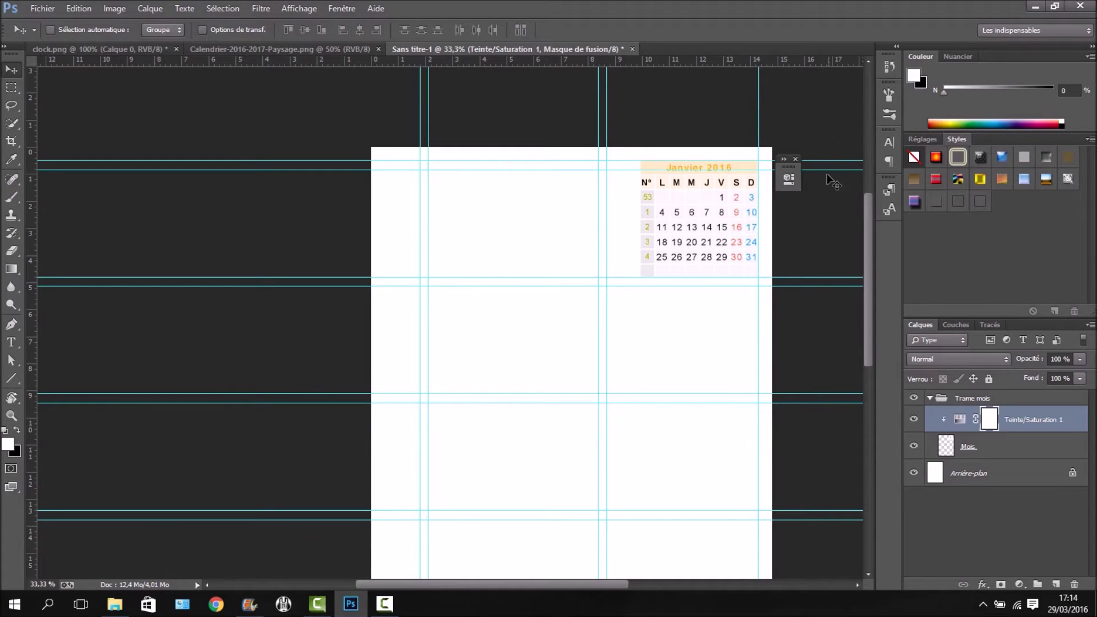
- Expand the floating Properties panel and close it to clear the view of the calendar
{"action": "left_click", "coordinate": [783, 159]}
{"action": "left_click_drag", "start_coordinate": [879, 167], "coordinate": [800, 136]}
{"action": "left_click", "coordinate": [860, 142]}
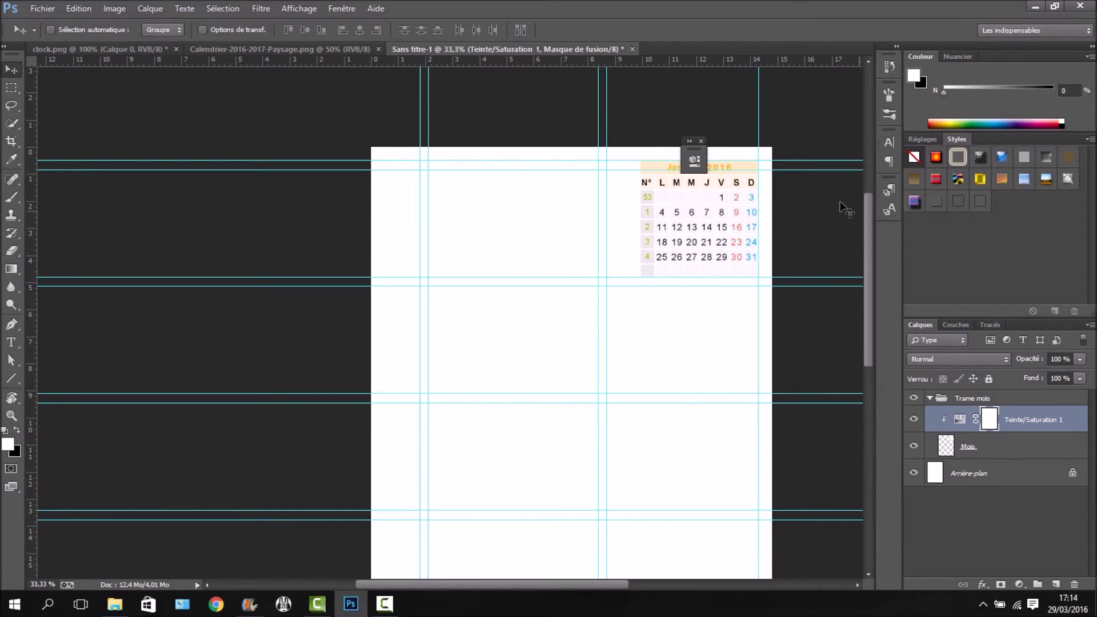
{"action": "left_click", "coordinate": [691, 143]}
{"action": "left_click", "coordinate": [871, 142]}
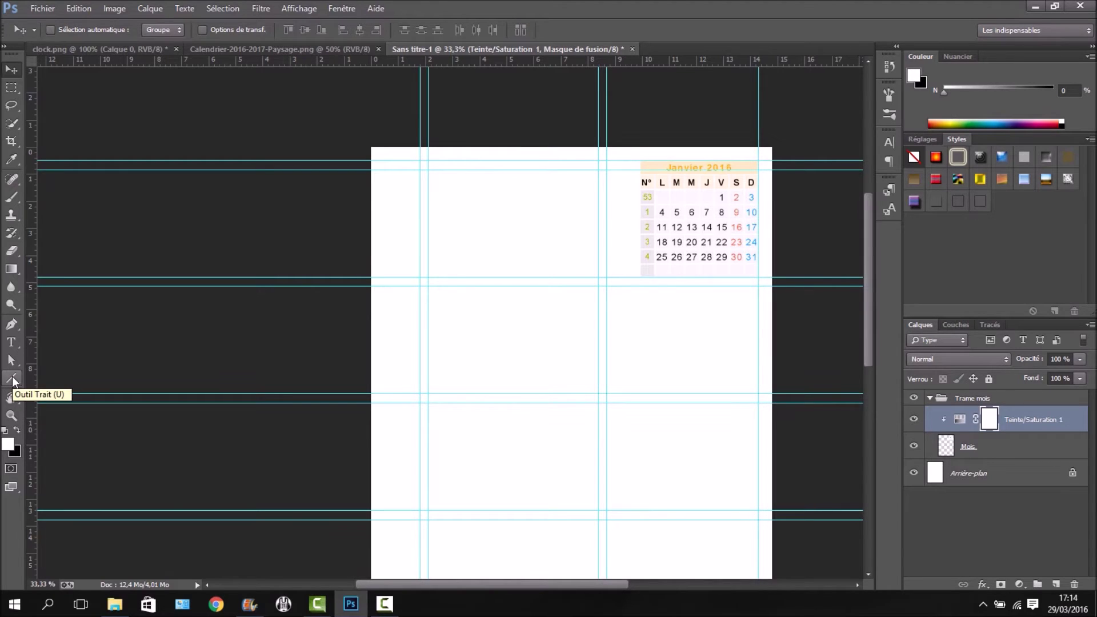
- Draw a rounded rectangle with a 10 px radius, about 518 by 58 px, over the calendar's week 53 row
{"action": "left_click_drag", "start_coordinate": [13, 380], "coordinate": [38, 389]}
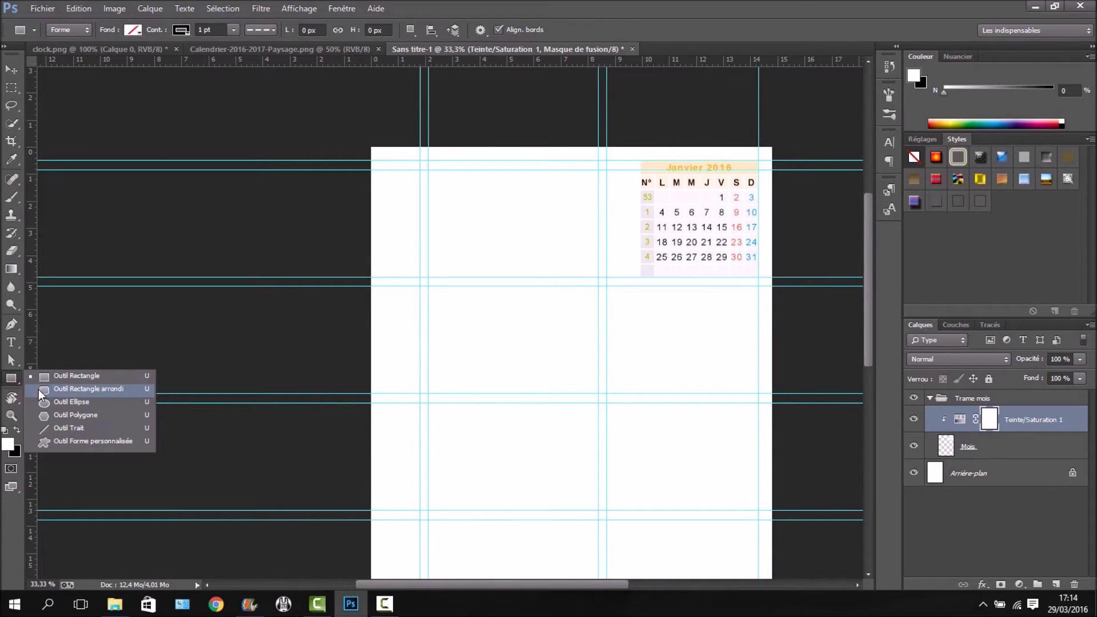
{"action": "left_click_drag", "start_coordinate": [46, 390], "coordinate": [46, 390]}
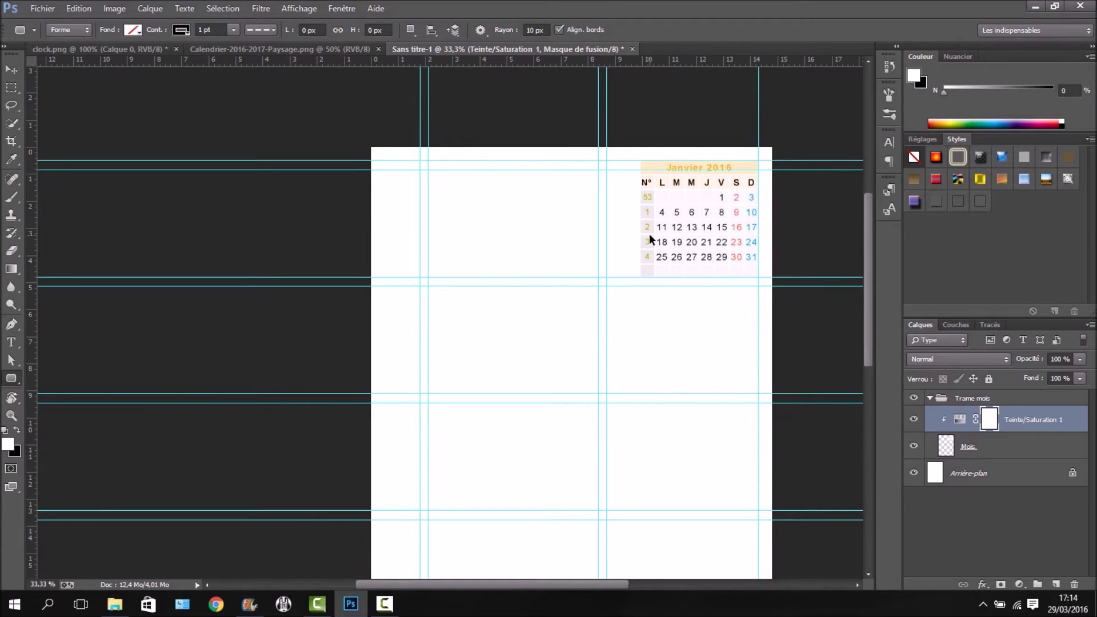
{"action": "key", "text": "ctrl+plus"}
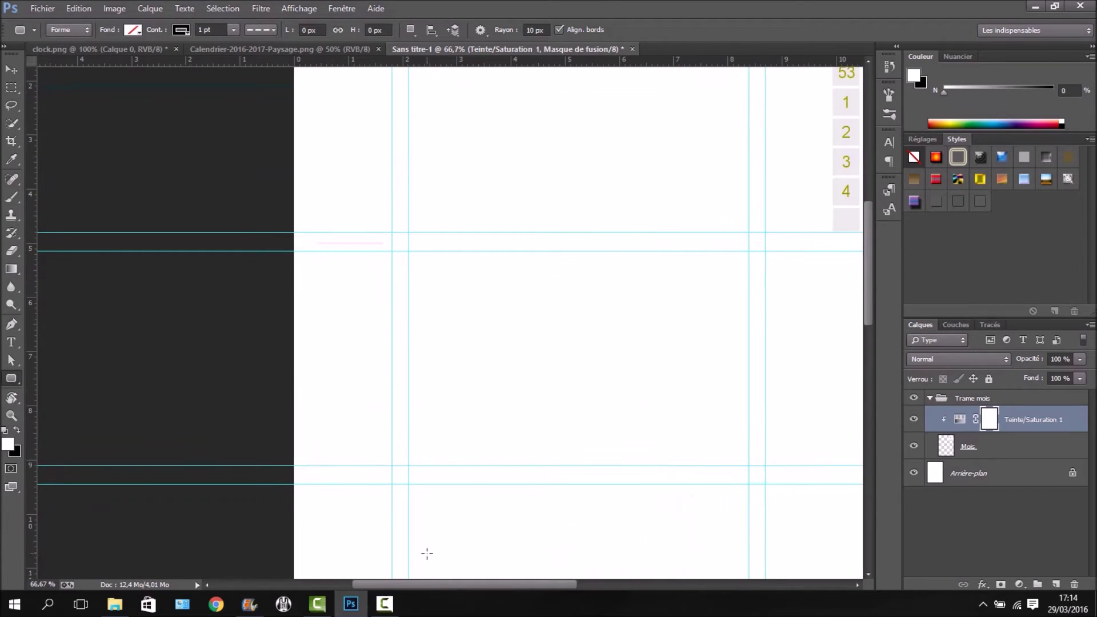
{"action": "left_click_drag", "start_coordinate": [446, 584], "coordinate": [630, 584]}
{"action": "scroll", "coordinate": [526, 294], "scroll_direction": "up", "scroll_amount": 5}
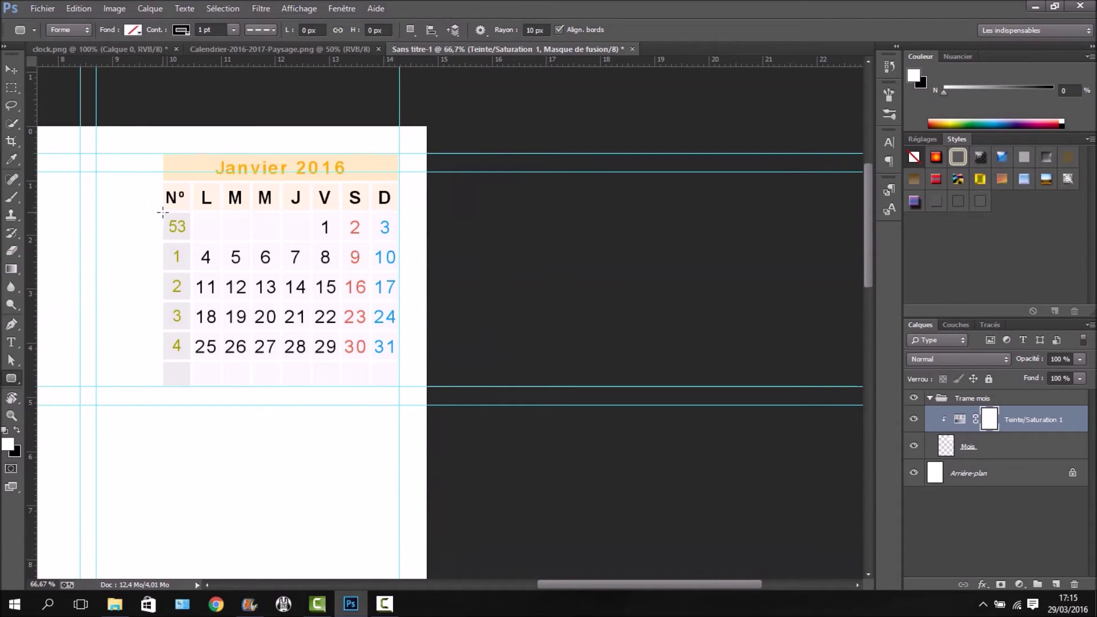
{"action": "left_click_drag", "start_coordinate": [163, 213], "coordinate": [395, 236]}
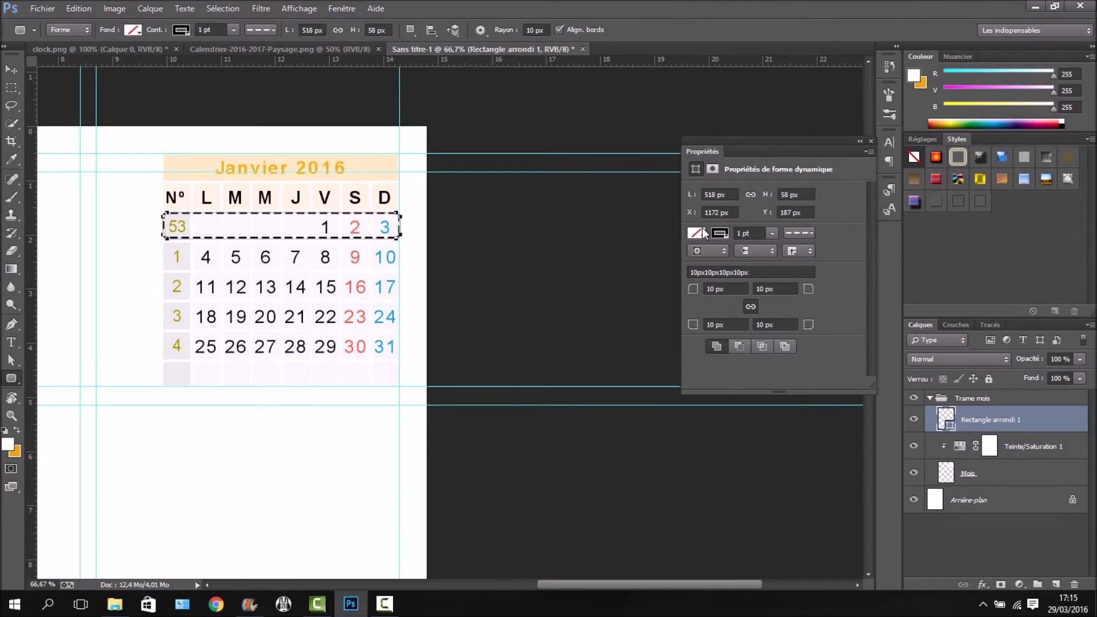
- Give the rounded rectangle the recently used orange fill and no stroke, and deselect its path
{"action": "left_click", "coordinate": [705, 232]}
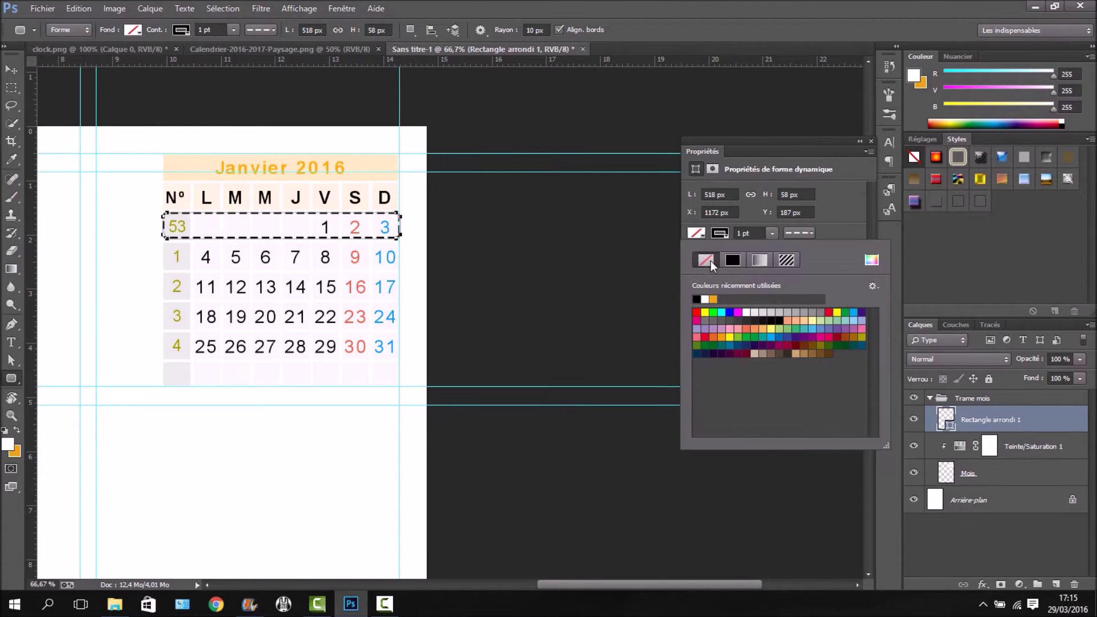
{"action": "left_click", "coordinate": [729, 261]}
{"action": "left_click", "coordinate": [727, 235]}
{"action": "left_click", "coordinate": [724, 235]}
{"action": "left_click", "coordinate": [698, 260]}
{"action": "left_click", "coordinate": [703, 234]}
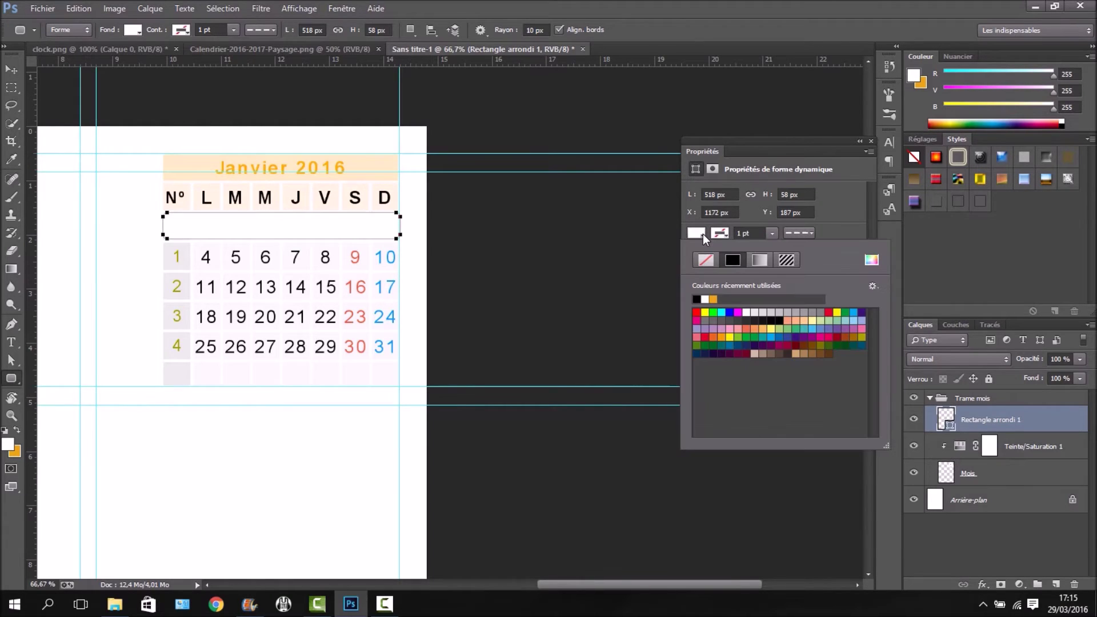
{"action": "left_click", "coordinate": [714, 298]}
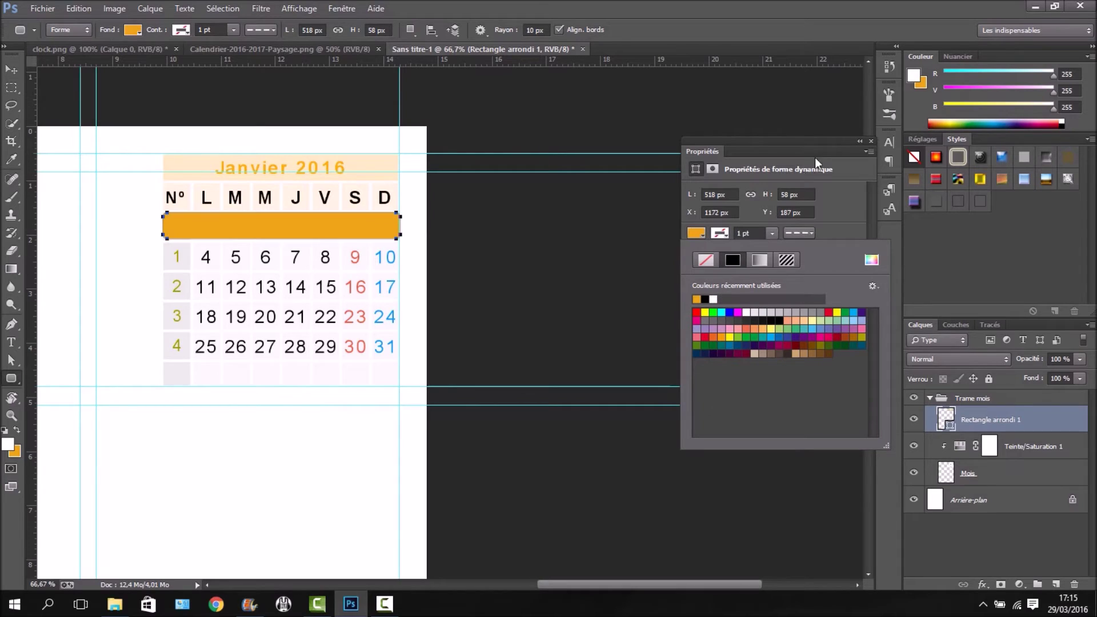
{"action": "left_click", "coordinate": [870, 141]}
{"action": "left_click", "coordinate": [871, 141]}
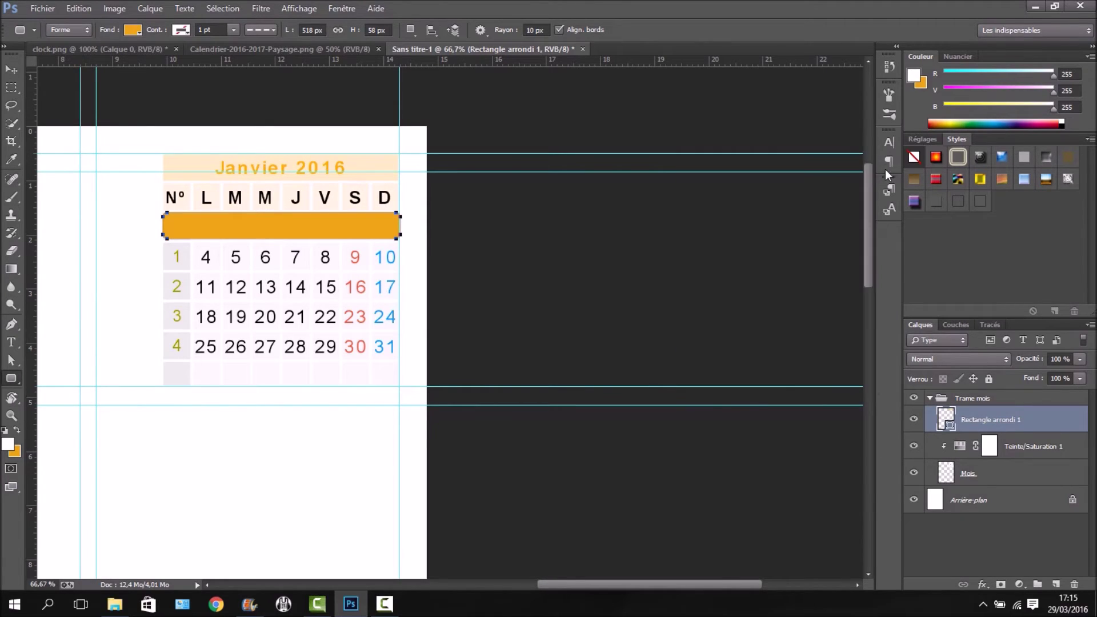
{"action": "key", "text": "Return"}
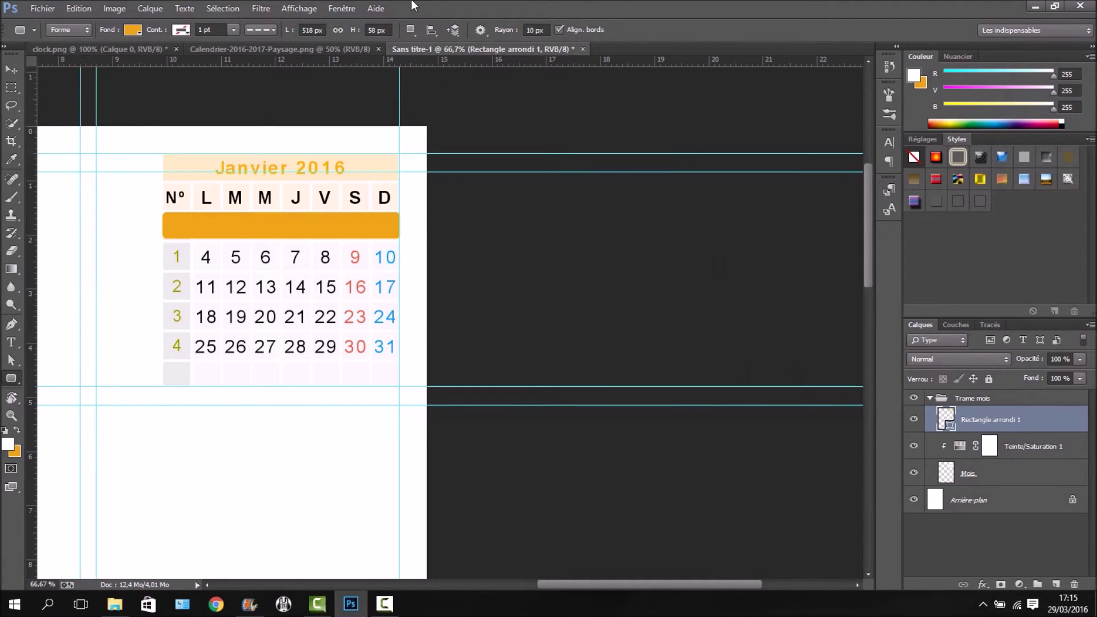
- Try the rounded rectangle layer beneath the Mois layer, and return it above the Hue/Saturation adjustment
{"action": "key", "text": "ctrl+minus"}
{"action": "key", "text": "ctrl+minus"}
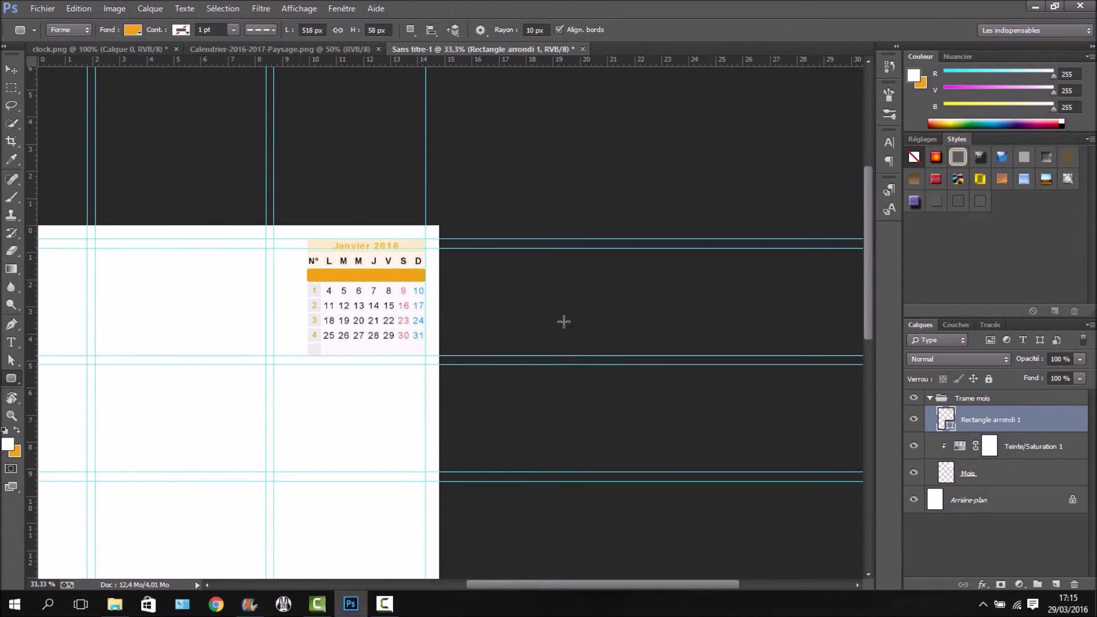
{"action": "left_click_drag", "start_coordinate": [967, 423], "coordinate": [969, 484]}
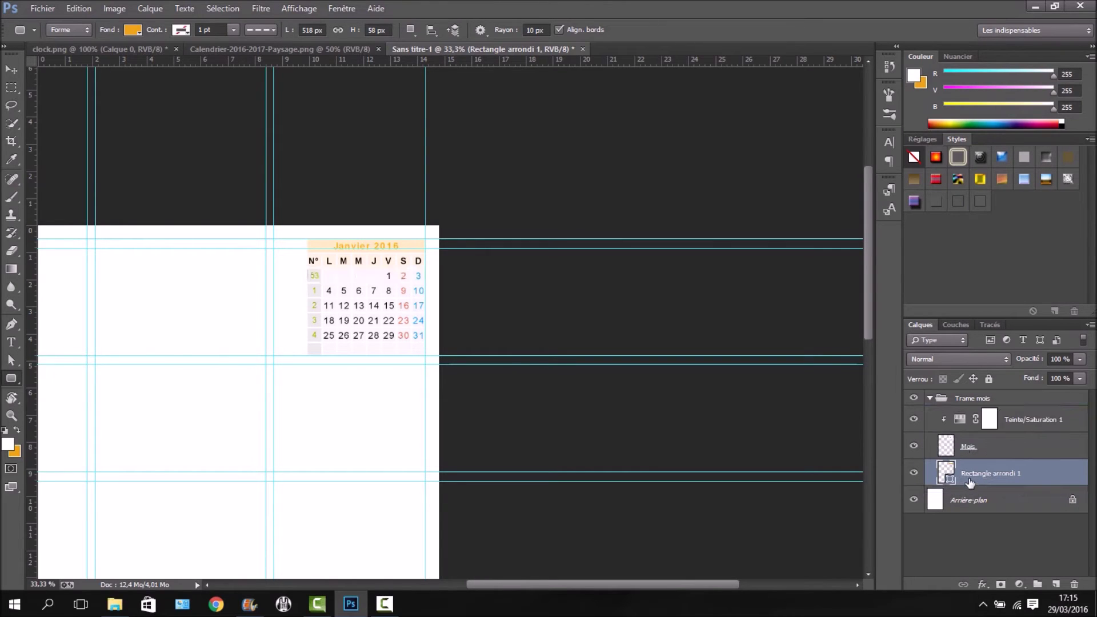
{"action": "left_click_drag", "start_coordinate": [987, 474], "coordinate": [980, 413]}
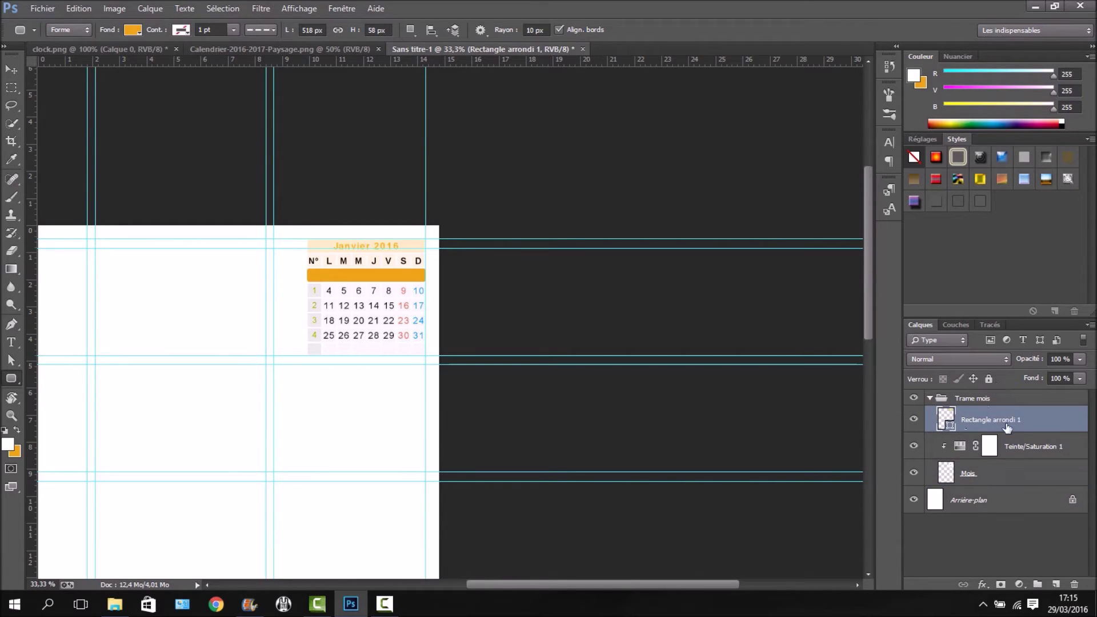
- Set the rounded rectangle layer's opacity to 25% and collapse the Trame mois group
{"action": "left_click", "coordinate": [1060, 359]}
{"action": "type", "text": "25"}
{"action": "key", "text": "Return"}
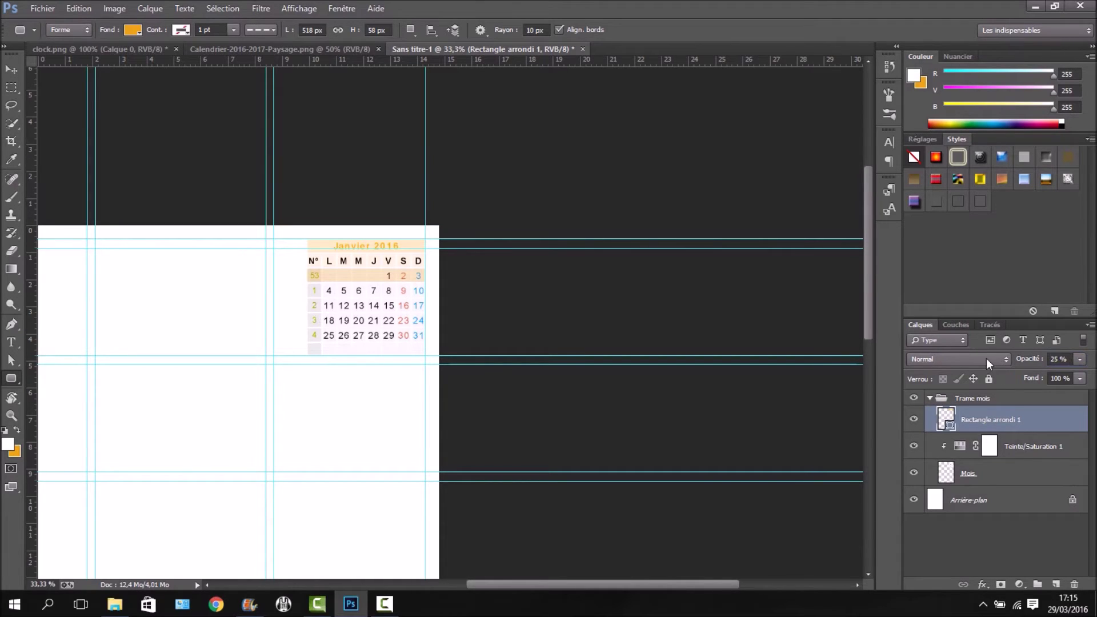
{"action": "left_click_drag", "start_coordinate": [690, 585], "coordinate": [649, 585]}
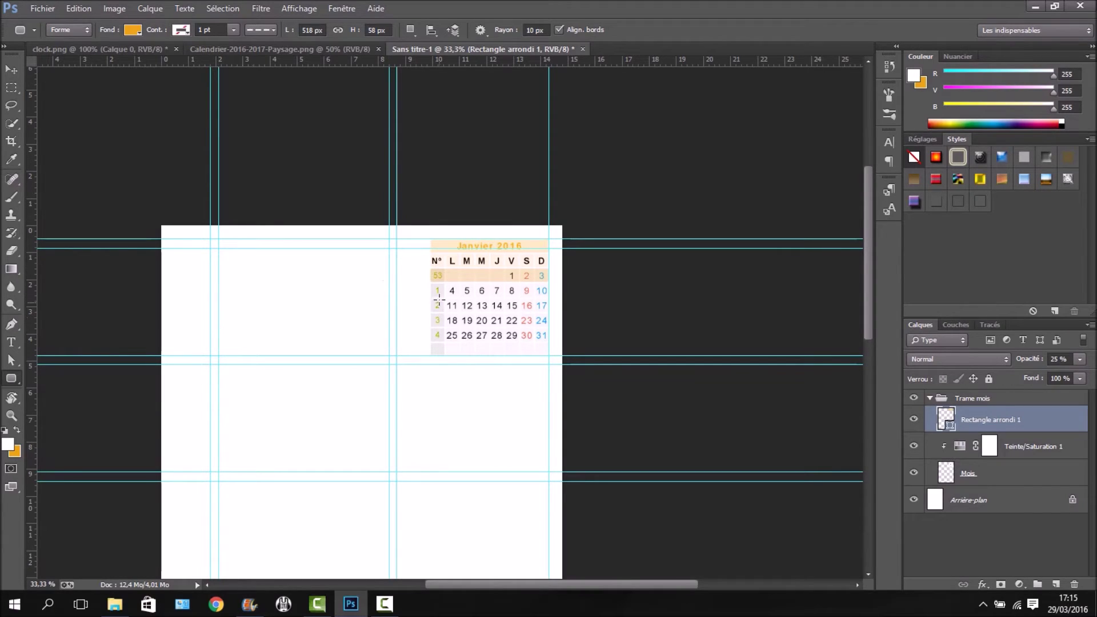
{"action": "left_click", "coordinate": [930, 398]}
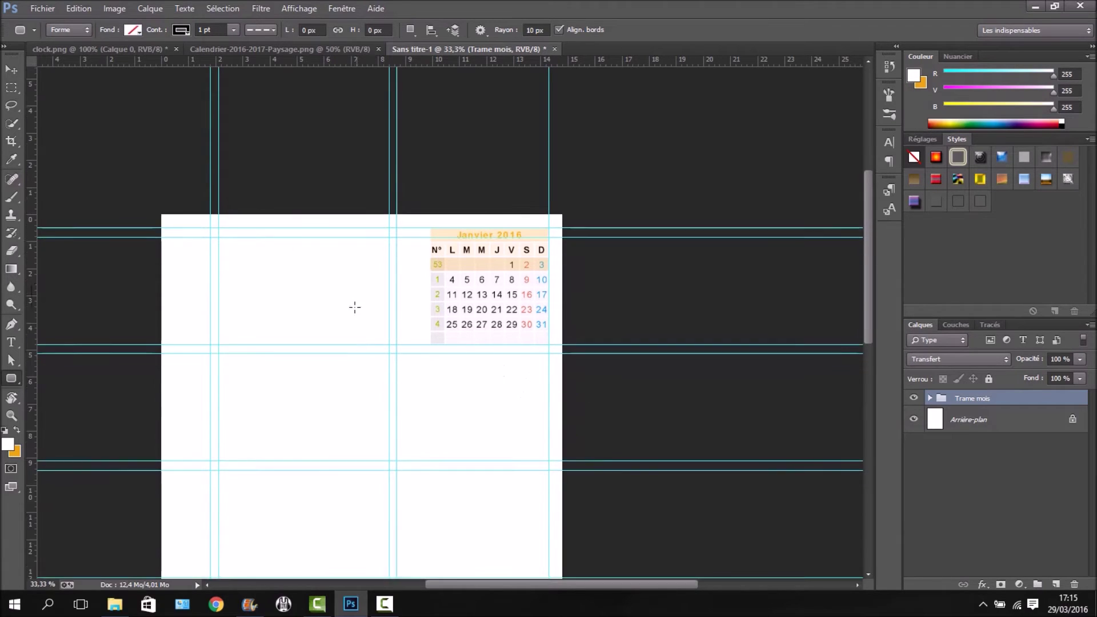
- Set up the Line tool with a dotted stroke style for drawing the page's structure lines
{"action": "scroll", "coordinate": [360, 309], "scroll_direction": "down", "scroll_amount": 2}
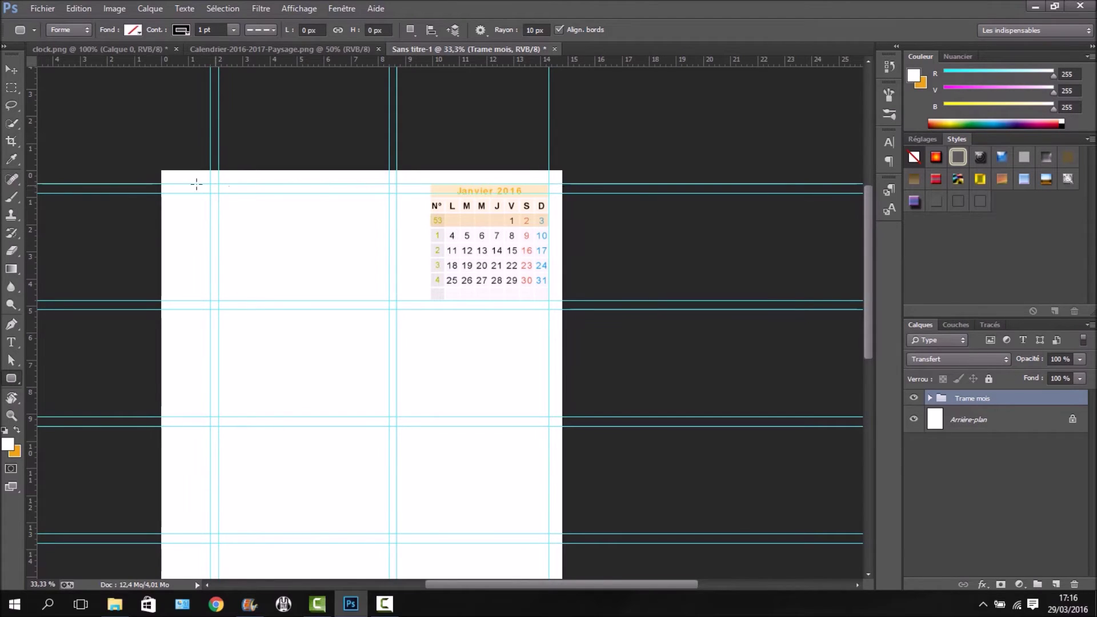
{"action": "left_click_drag", "start_coordinate": [8, 383], "coordinate": [84, 428]}
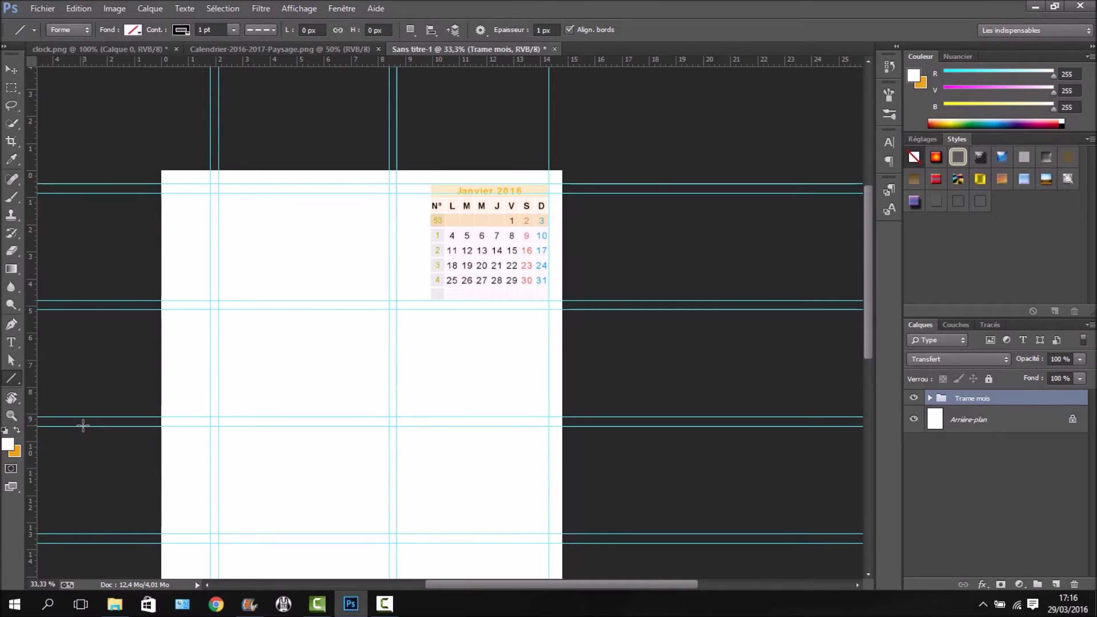
{"action": "left_click", "coordinate": [181, 29]}
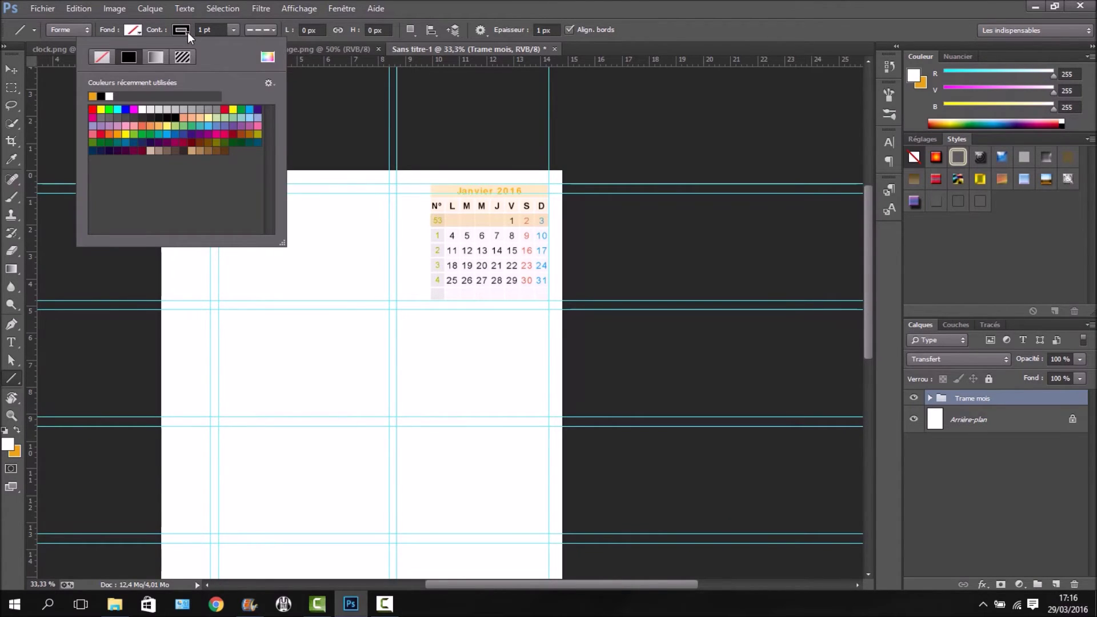
{"action": "left_click", "coordinate": [187, 32]}
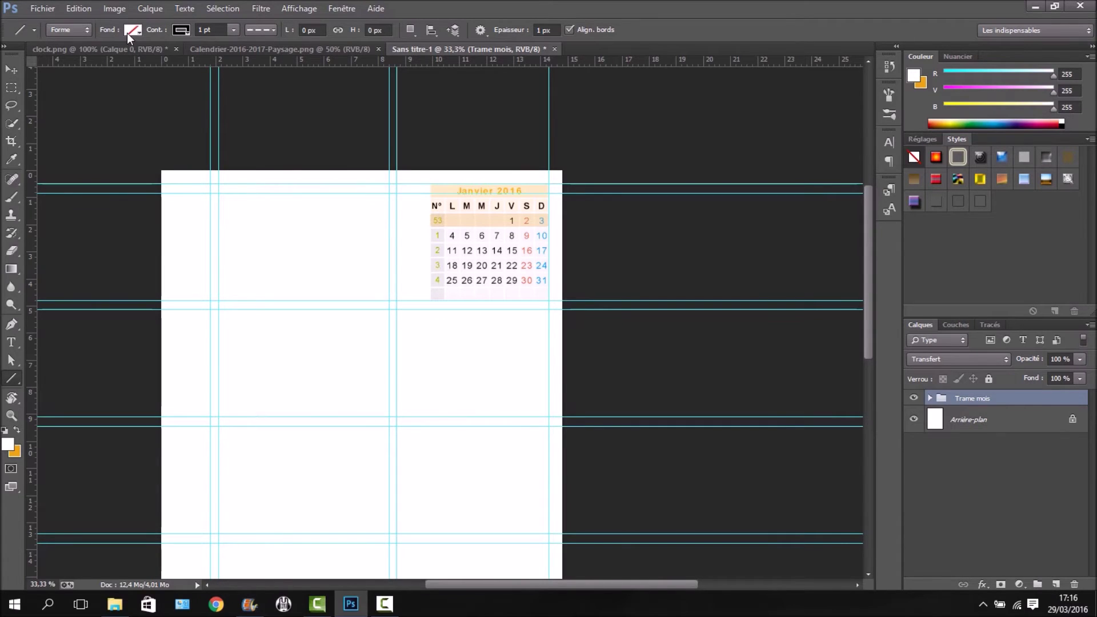
{"action": "left_click", "coordinate": [260, 31]}
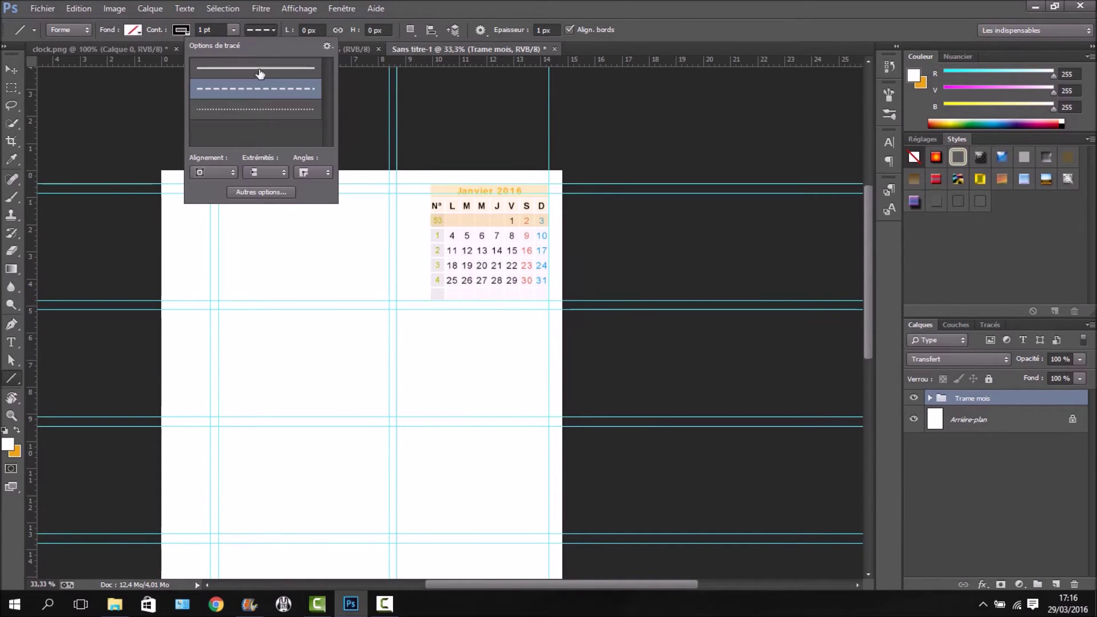
{"action": "left_click", "coordinate": [266, 112]}
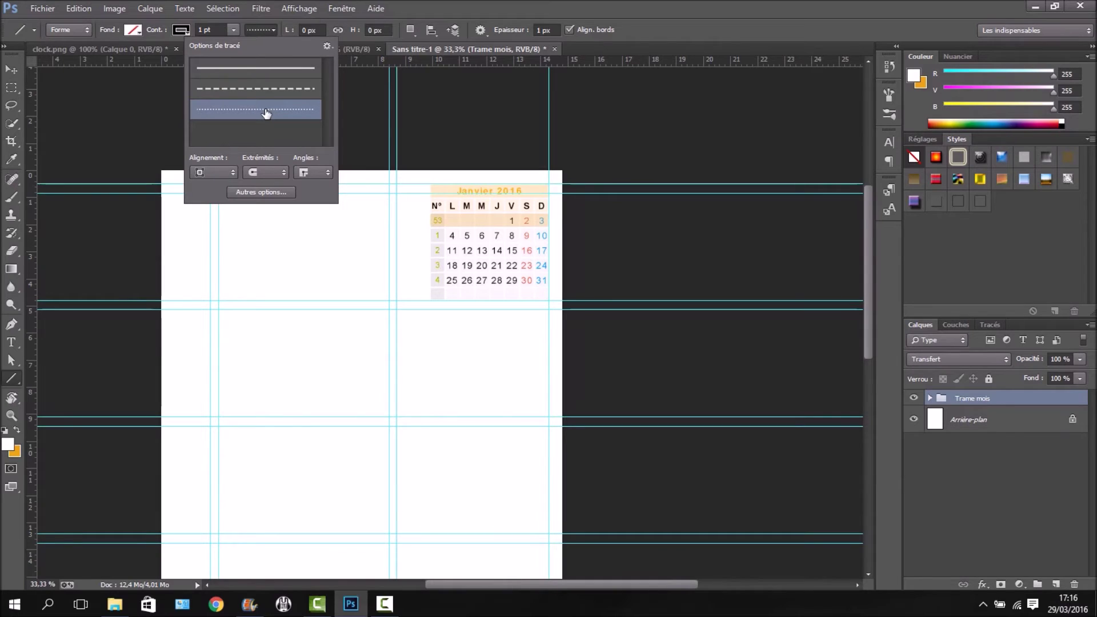
{"action": "left_click", "coordinate": [424, 138]}
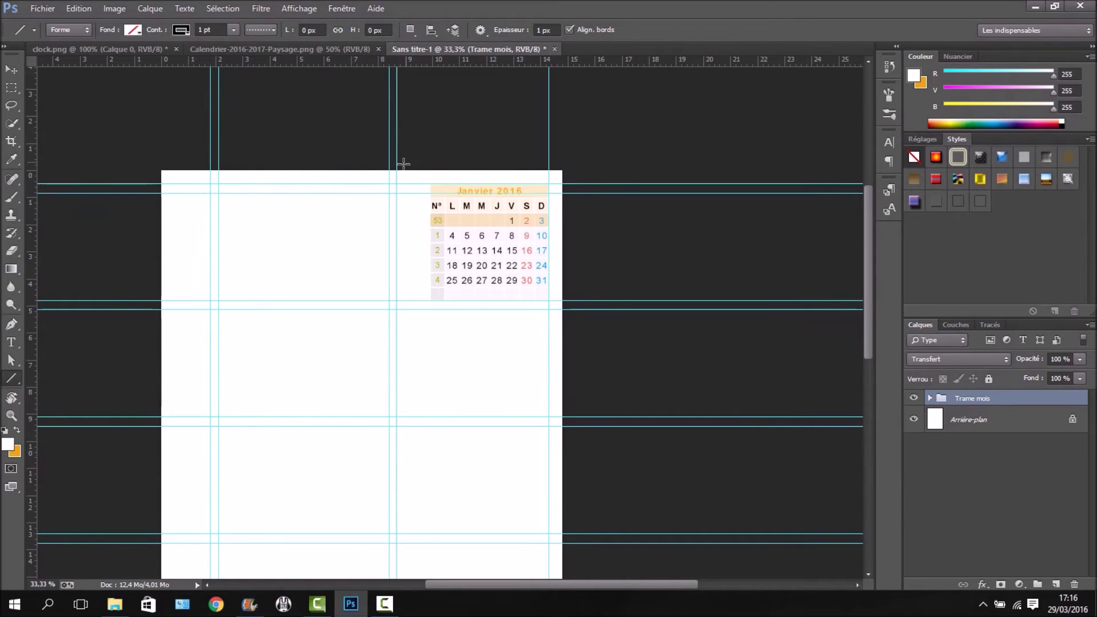
- Create a layer group named "Ligne structure" above the Trame mois group
{"action": "key", "text": "ctrl+plus"}
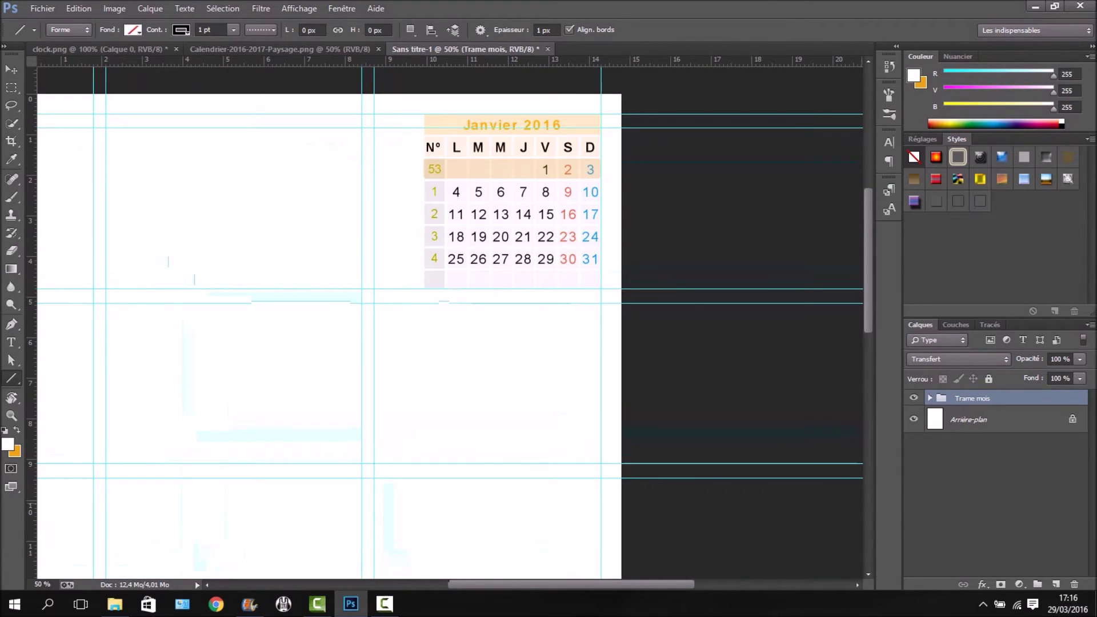
{"action": "left_click", "coordinate": [1037, 583]}
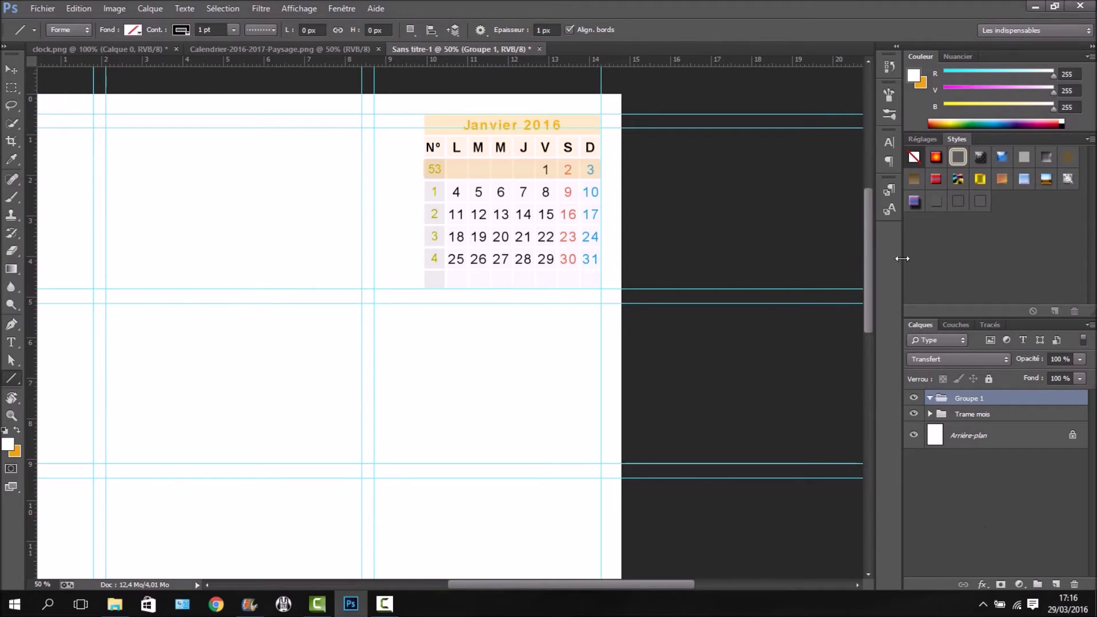
{"action": "double_click", "coordinate": [979, 398]}
{"action": "type", "text": "Ligne structure"}
{"action": "key", "text": "Return"}
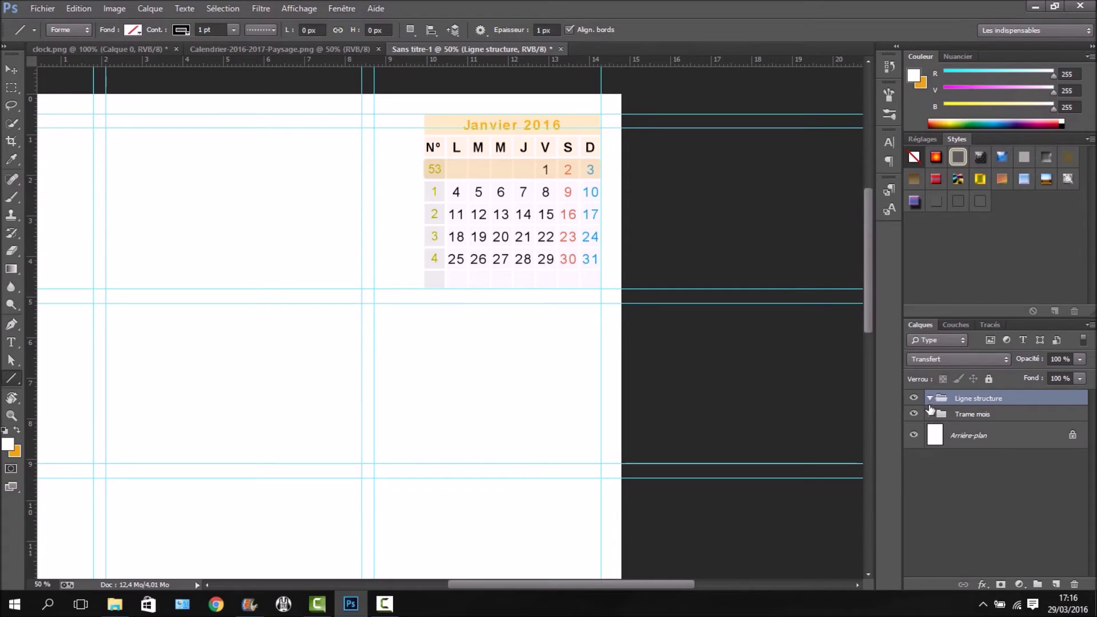
{"action": "double_click", "coordinate": [932, 398]}
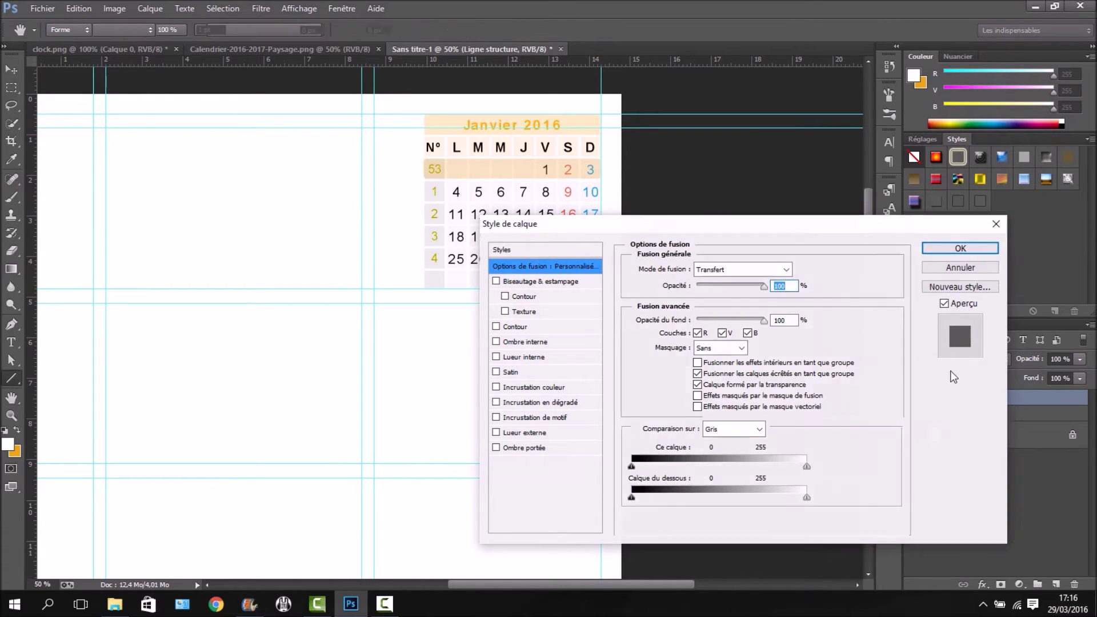
{"action": "key", "text": "Escape"}
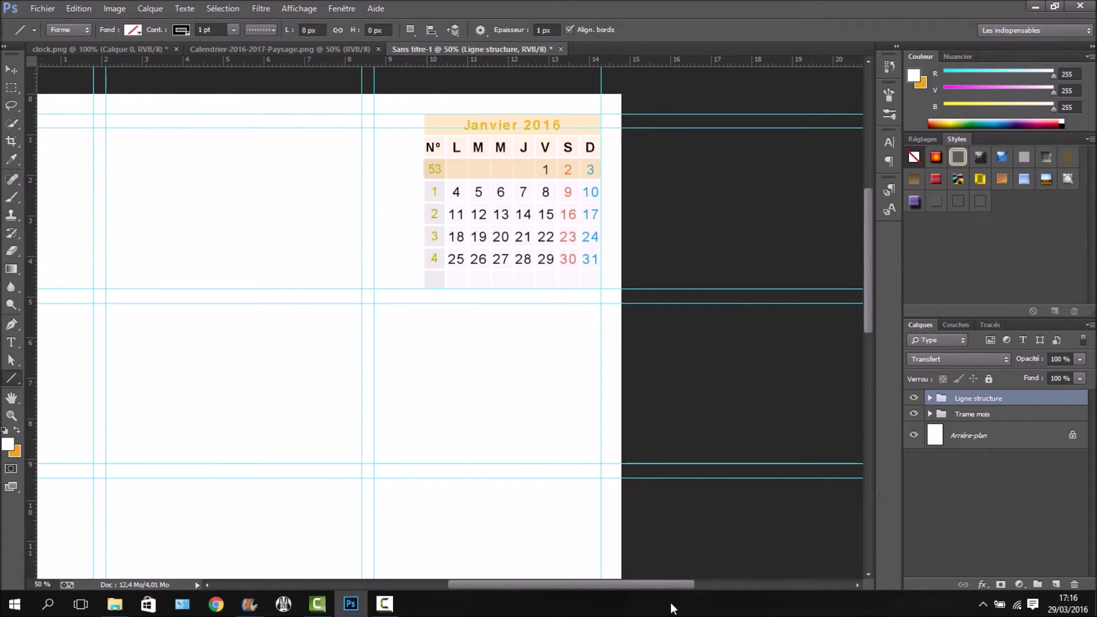
- Draw a dotted horizontal line about 1477 px long along the upper margin guide, between the side margins, and name its layer "Ligne haut"
{"action": "left_click_drag", "start_coordinate": [666, 584], "coordinate": [603, 582]}
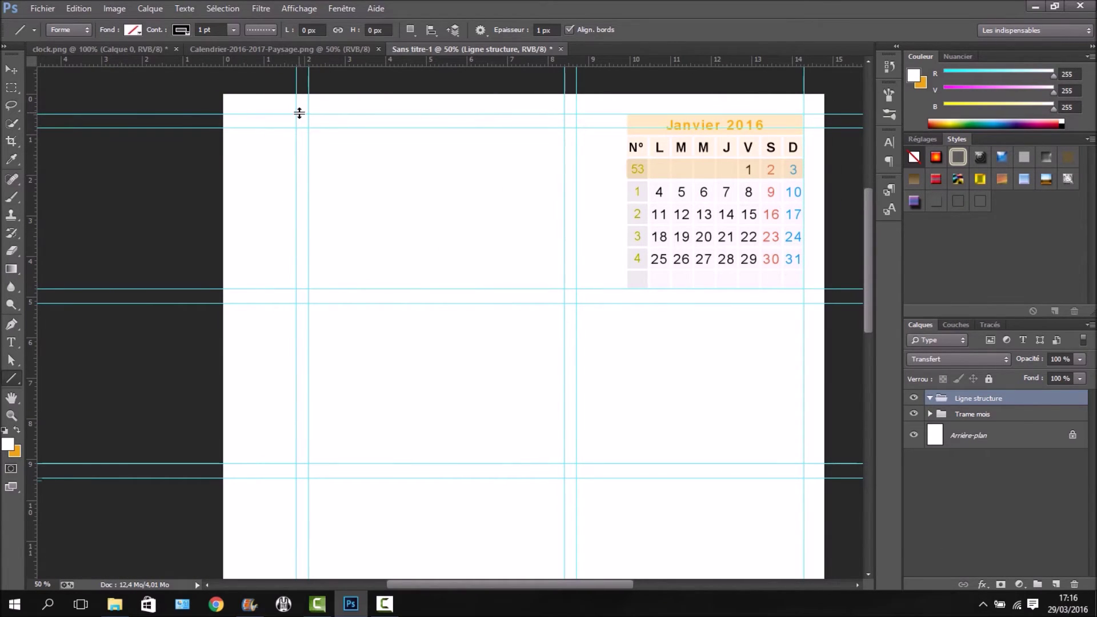
{"action": "key", "text": "ctrl+plus"}
{"action": "key", "text": "ctrl+plus"}
{"action": "left_click_drag", "start_coordinate": [171, 160], "coordinate": [408, 201]}
{"action": "key", "text": "ctrl+r"}
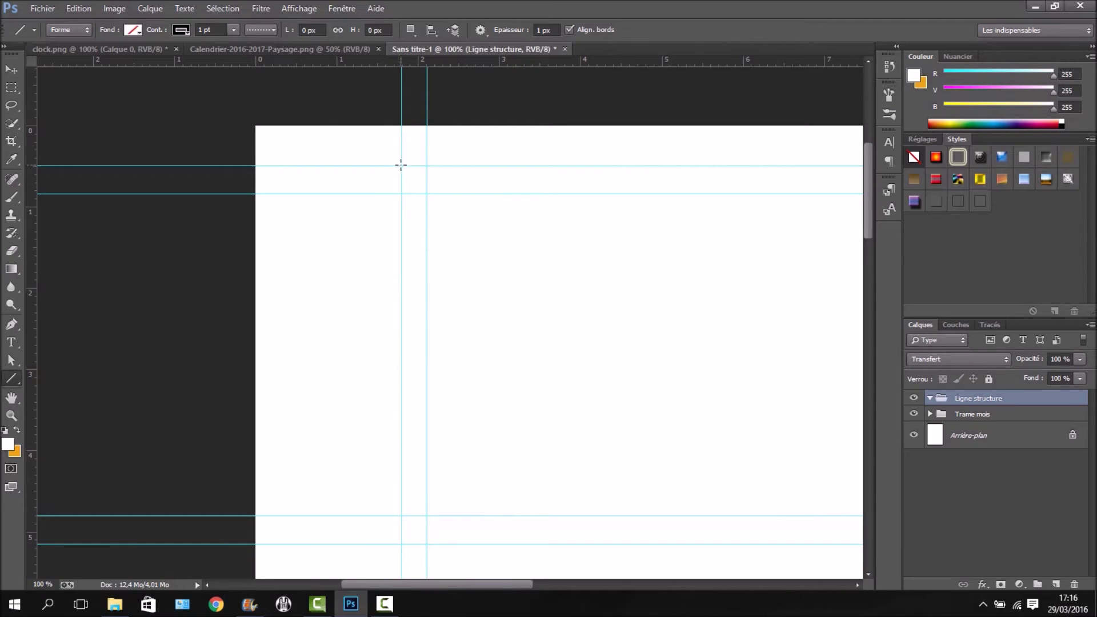
{"action": "left_click_drag", "start_coordinate": [401, 166], "coordinate": [289, 166]}
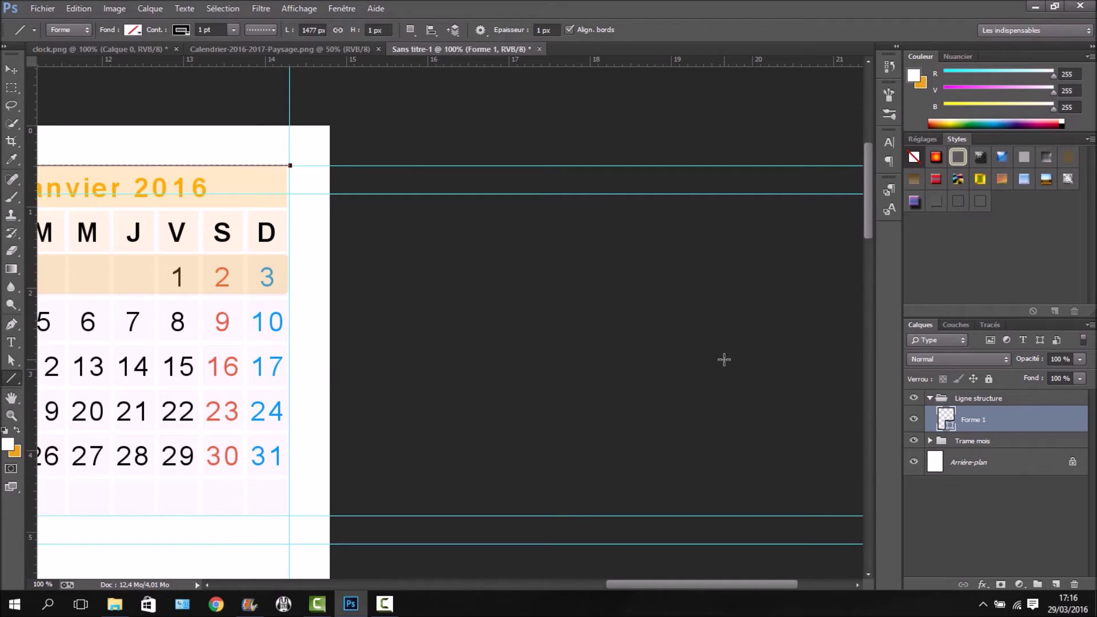
{"action": "double_click", "coordinate": [971, 419]}
{"action": "type", "text": "Ligne haut"}
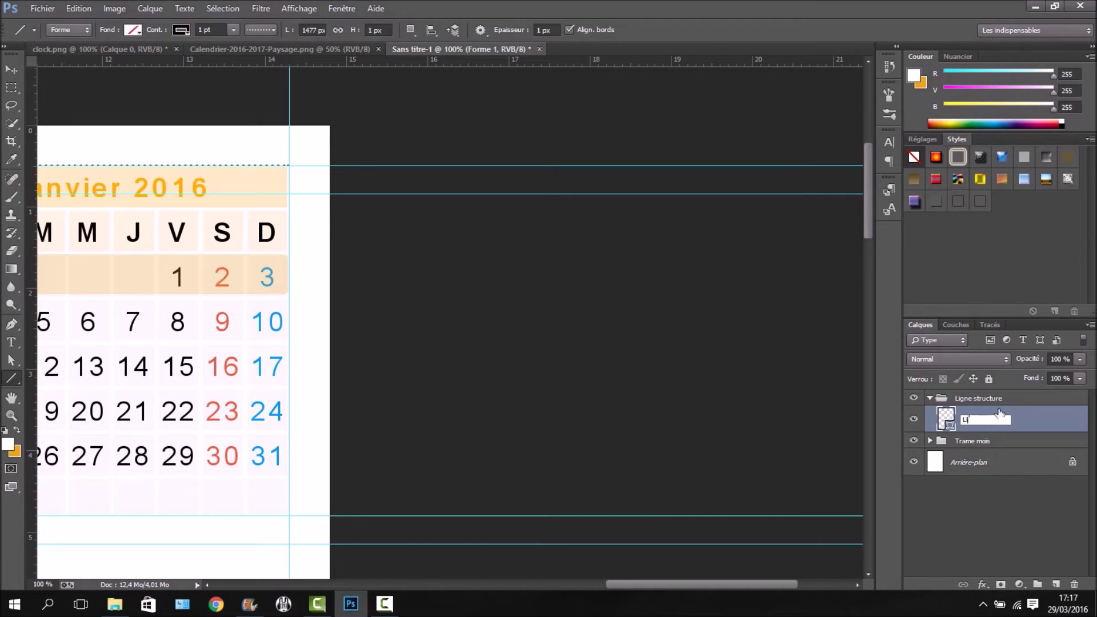
{"action": "key", "text": "Return"}
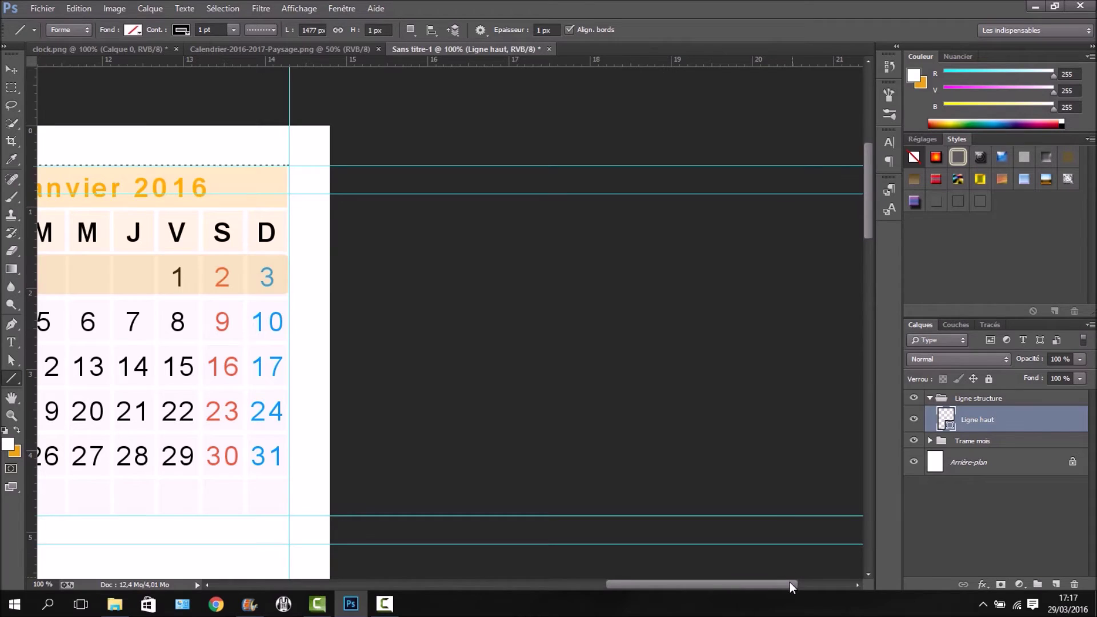
- Draw a dotted vertical line about 2364 px long down the page's left margin guide, from the upper to the lower margin
{"action": "left_click_drag", "start_coordinate": [790, 584], "coordinate": [605, 568]}
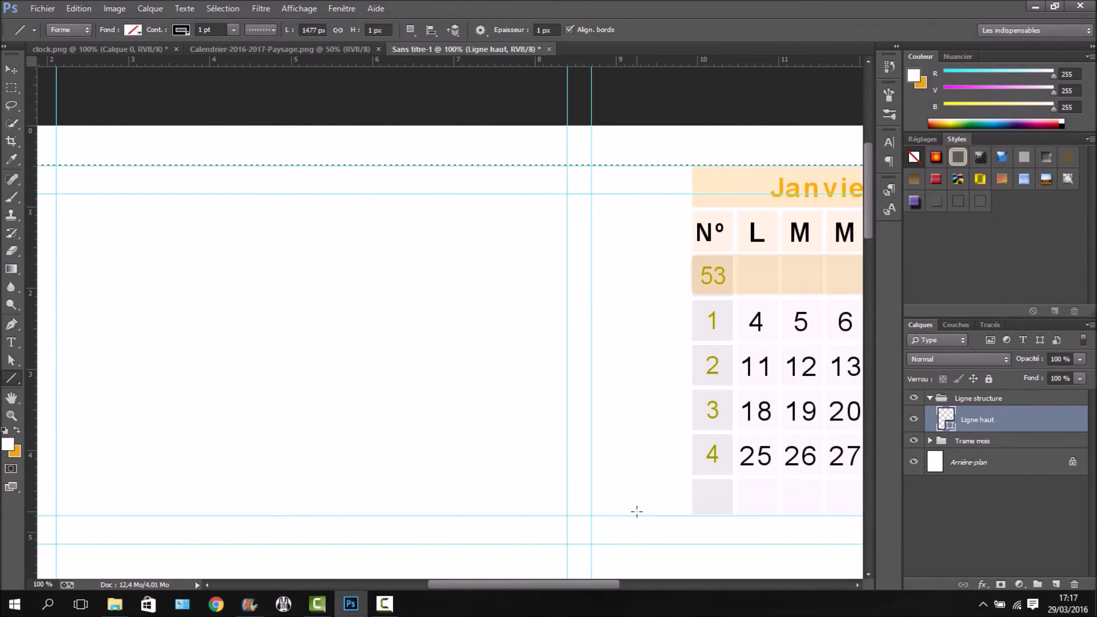
{"action": "left_click", "coordinate": [11, 70]}
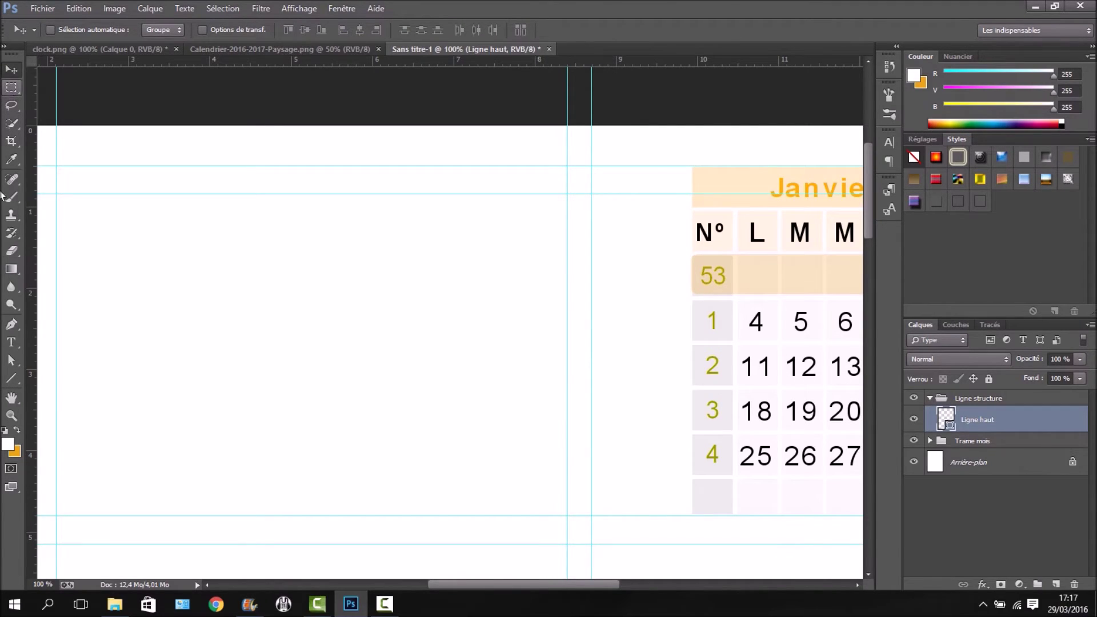
{"action": "left_click", "coordinate": [11, 378]}
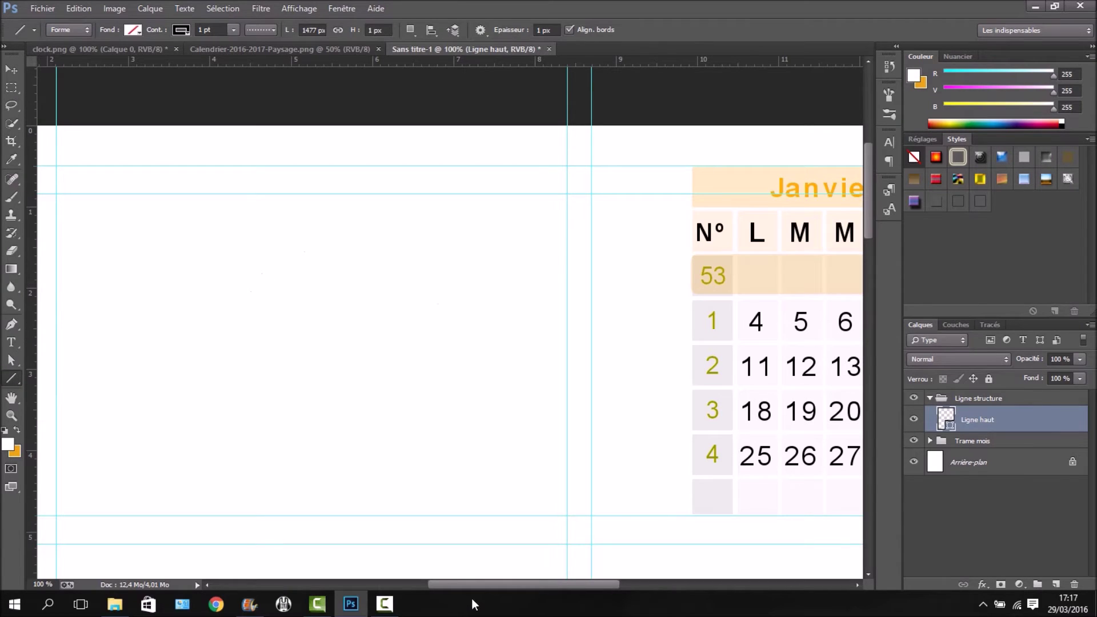
{"action": "left_click_drag", "start_coordinate": [472, 585], "coordinate": [395, 585]}
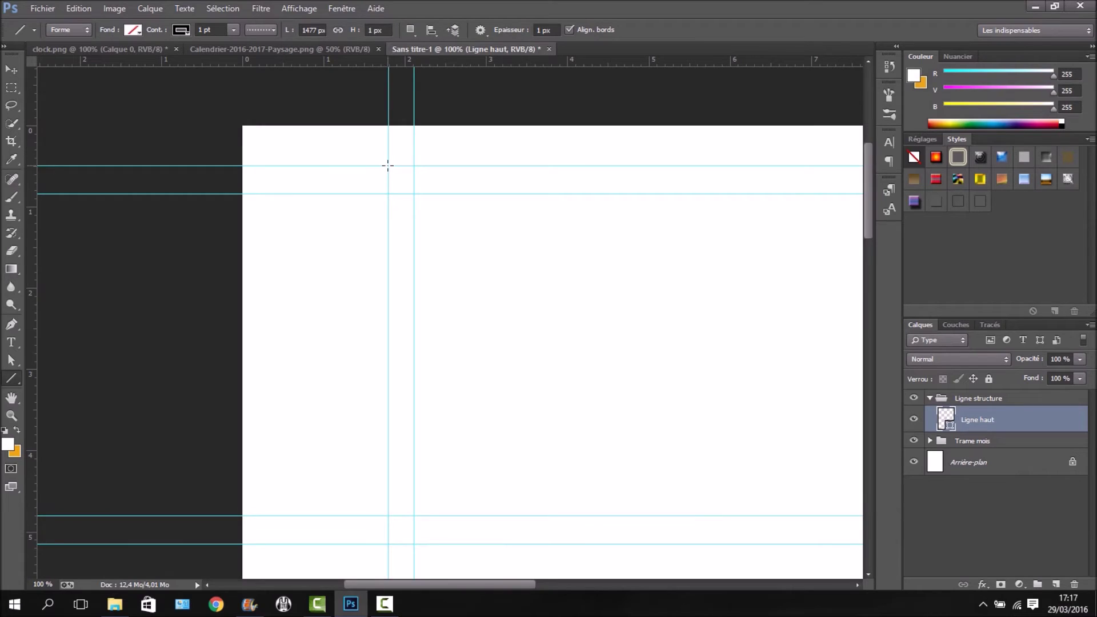
{"action": "mouse_move", "coordinate": [388, 166]}
{"action": "left_mouse_down"}
{"action": "mouse_move", "coordinate": [319, 575]}
{"action": "mouse_move", "coordinate": [314, 520]}
{"action": "mouse_move", "coordinate": [331, 588]}
{"action": "mouse_move", "coordinate": [355, 539]}
{"action": "mouse_move", "coordinate": [411, 267]}
{"action": "left_mouse_up"}
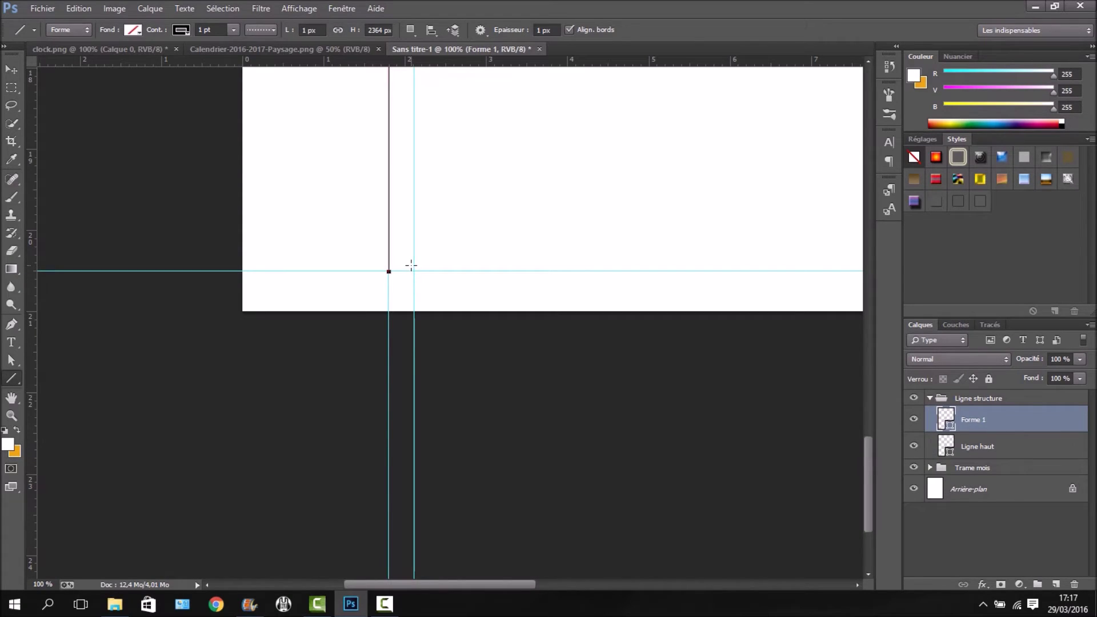
- Try naming the left line's layer "Ligne gauche", and undo the renaming
{"action": "double_click", "coordinate": [981, 419]}
{"action": "type", "text": "Ligne gauc"}
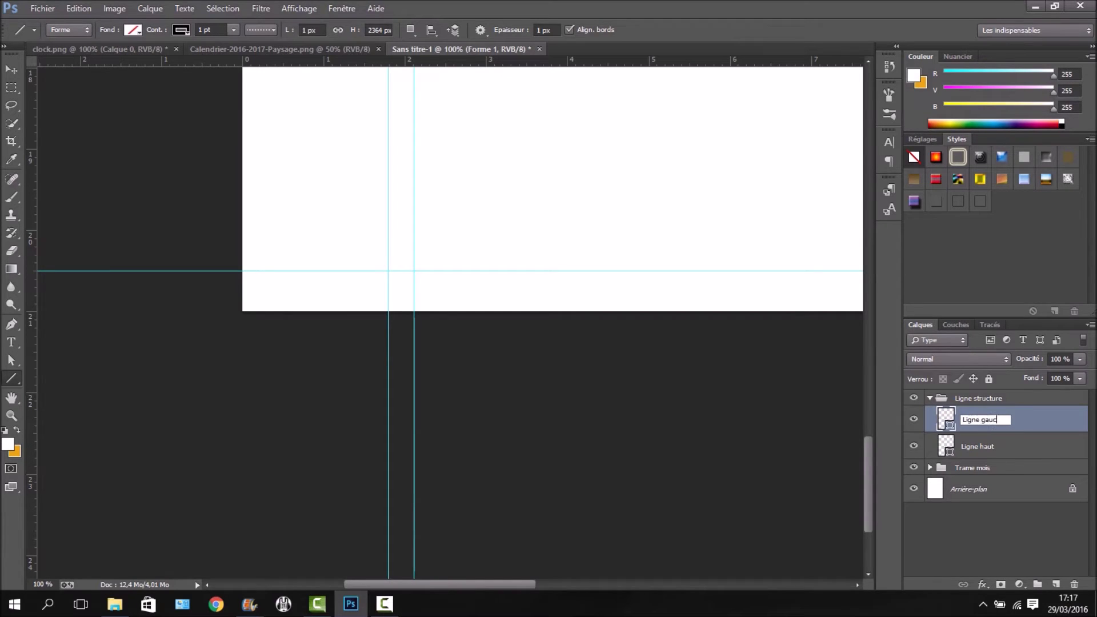
{"action": "type", "text": "he"}
{"action": "key", "text": "Return"}
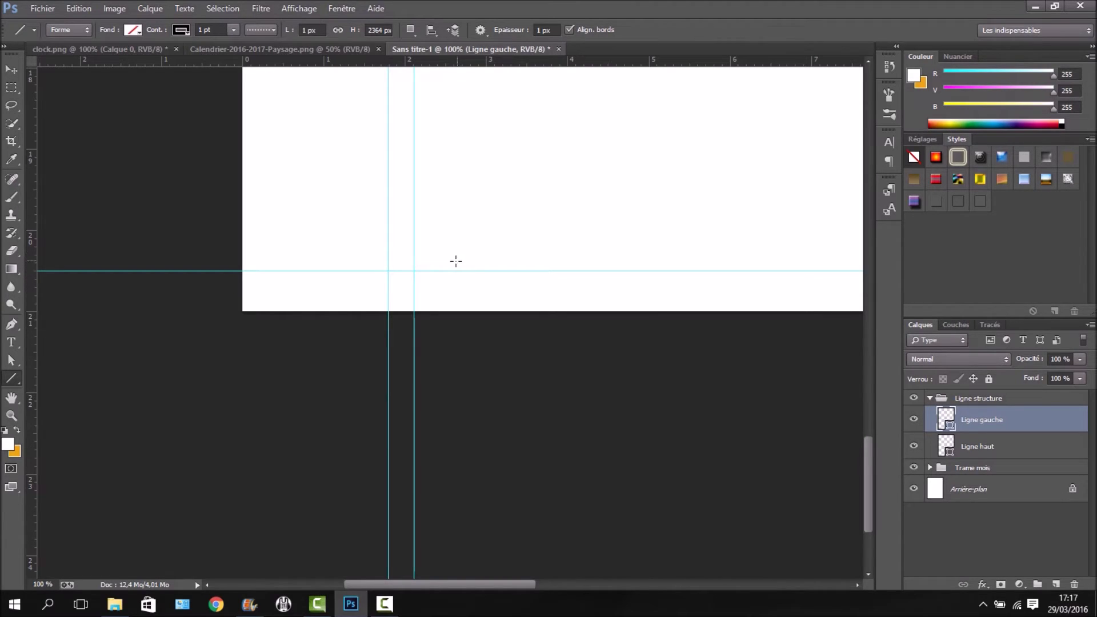
{"action": "key", "text": "ctrl+z"}
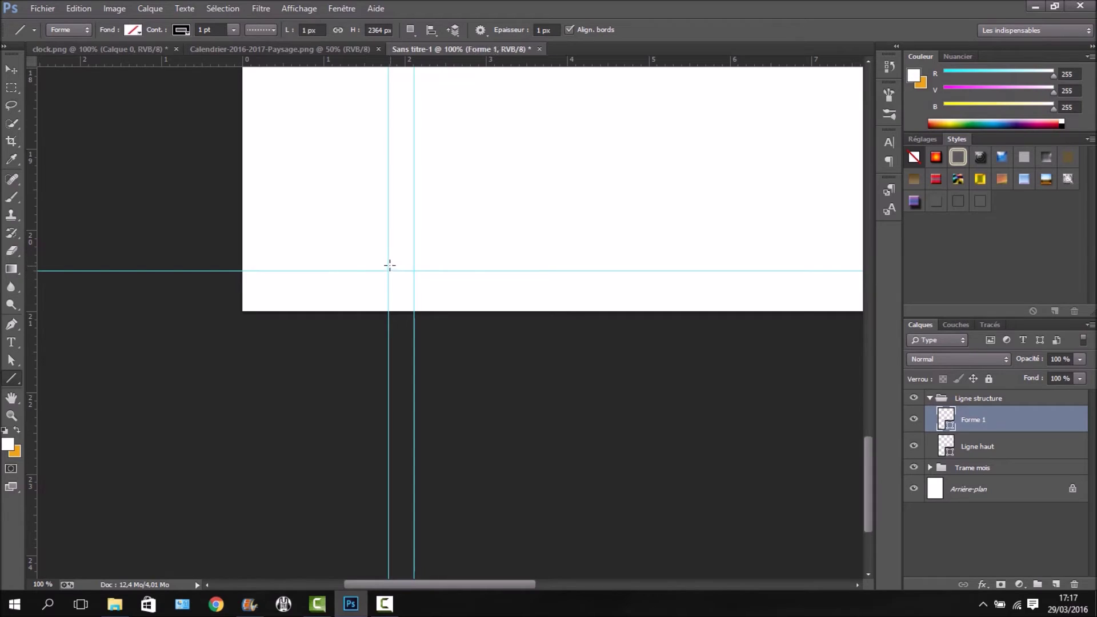
- Draw a dotted horizontal line about 1477 px long along the lower margin guide and name its layer "Ligne bas"
{"action": "left_click_drag", "start_coordinate": [392, 270], "coordinate": [758, 294]}
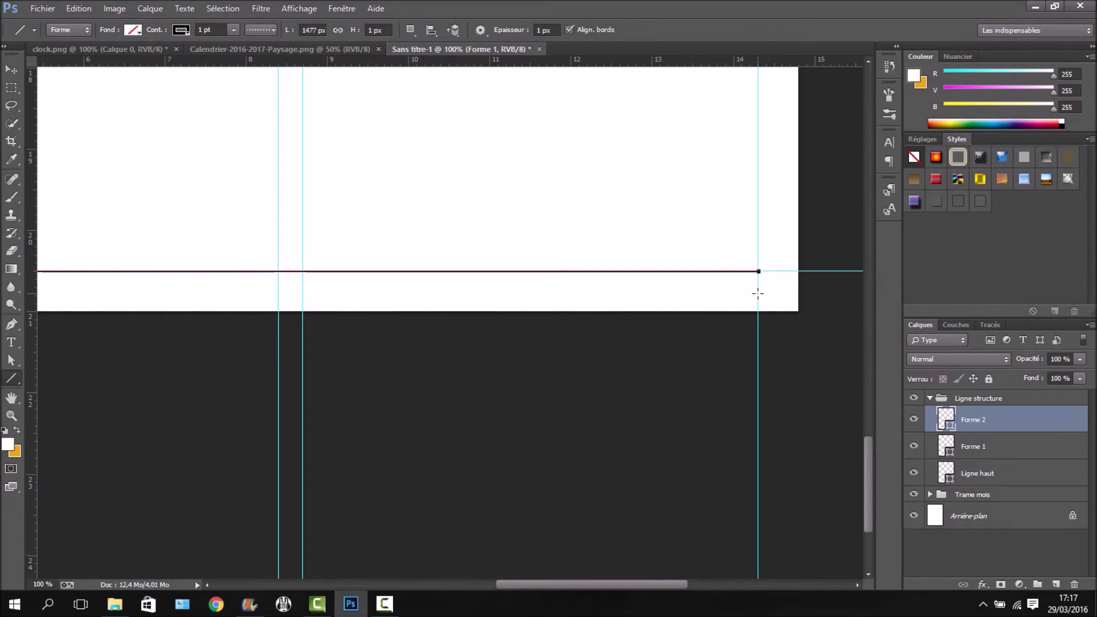
{"action": "double_click", "coordinate": [983, 420]}
{"action": "type", "text": "Ligne bas"}
{"action": "key", "text": "Return"}
- Draw a dotted vertical line about 2364 px long up the page's right margin guide and name its layer "Ligne droite"
{"action": "scroll", "coordinate": [769, 307], "scroll_direction": "up", "scroll_amount": 2}
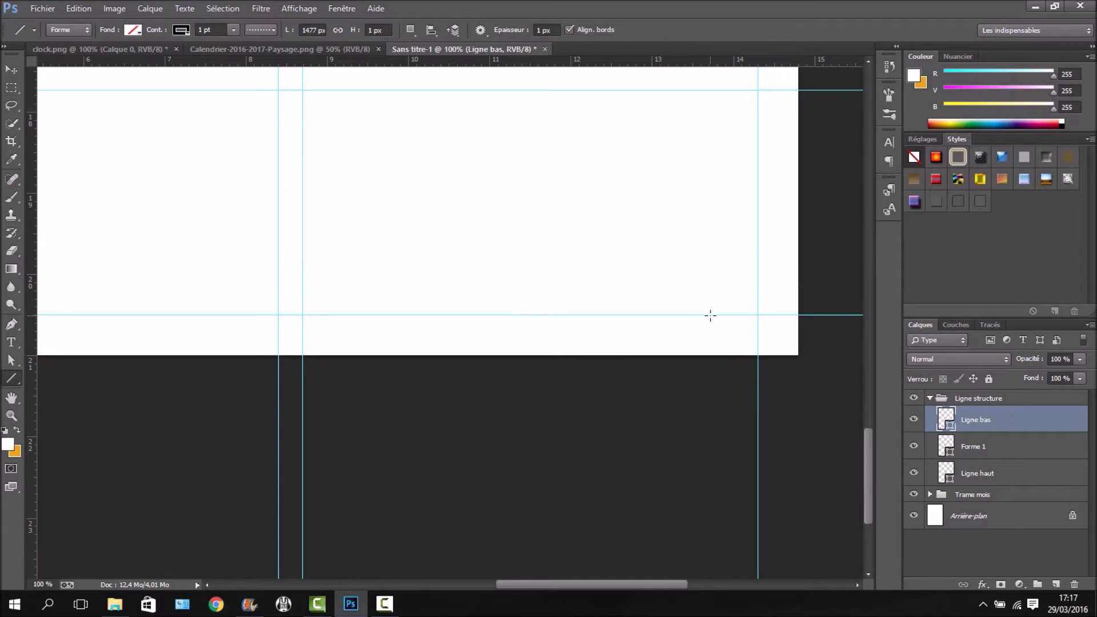
{"action": "scroll", "coordinate": [759, 274], "scroll_direction": "up", "scroll_amount": 15}
{"action": "mouse_move", "coordinate": [758, 315]}
{"action": "left_mouse_down"}
{"action": "mouse_move", "coordinate": [759, 237]}
{"action": "mouse_move", "coordinate": [743, 191]}
{"action": "mouse_move", "coordinate": [738, 327]}
{"action": "left_mouse_up"}
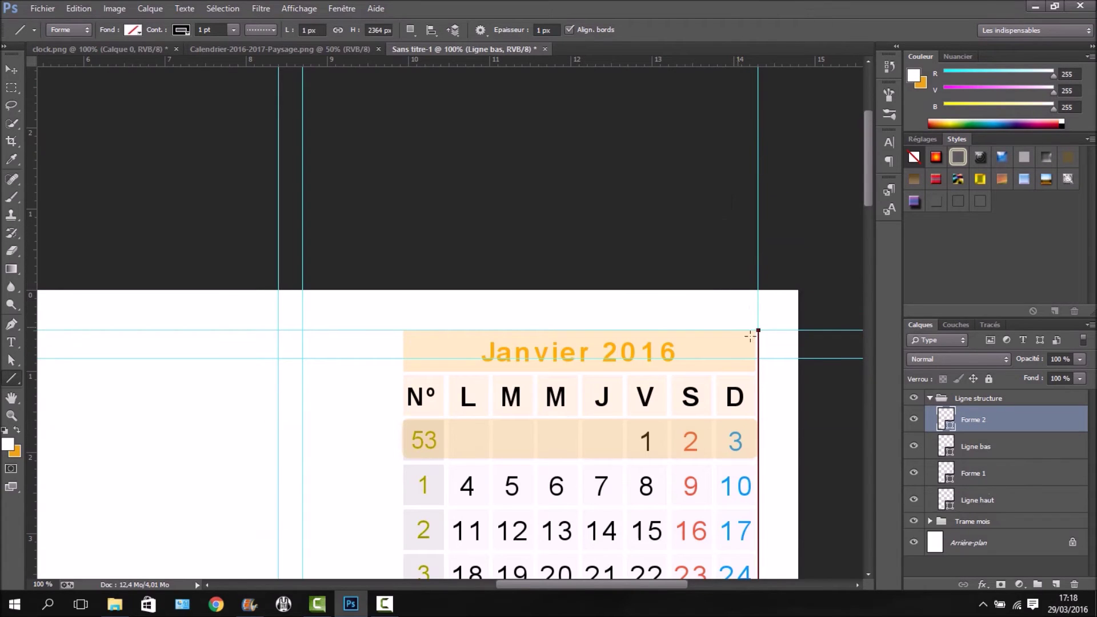
{"action": "double_click", "coordinate": [977, 420]}
{"action": "type", "text": "Lig"}
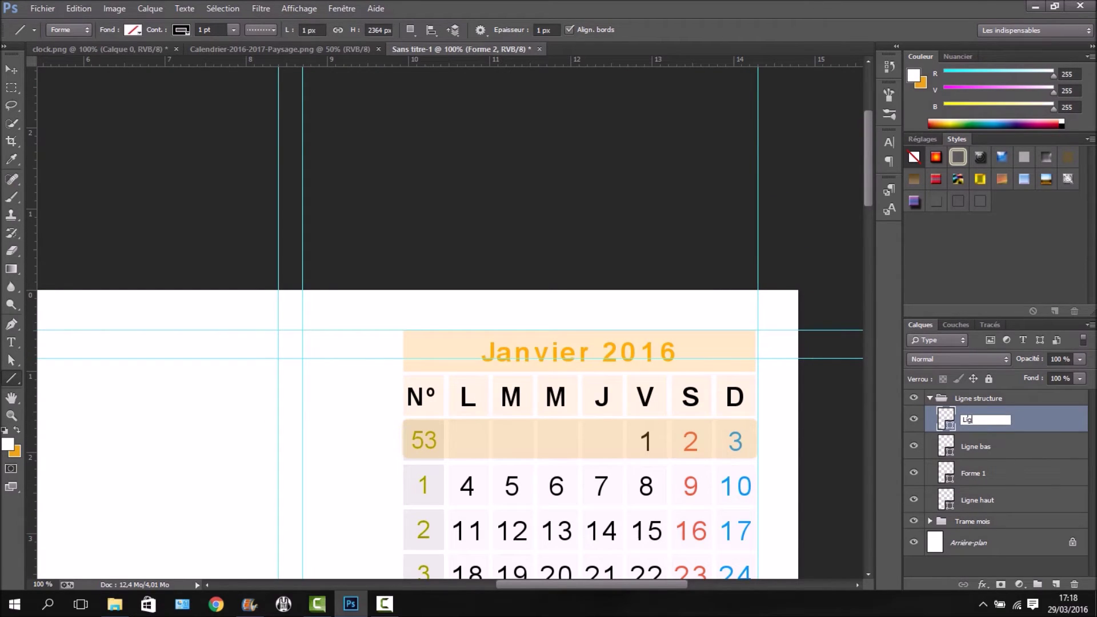
{"action": "type", "text": "ne droite"}
{"action": "key", "text": "Return"}
- Switch to the Move tool and hide the guides to check the dotted frame around the page
{"action": "key", "text": "ctrl+minus"}
{"action": "key", "text": "ctrl+minus"}
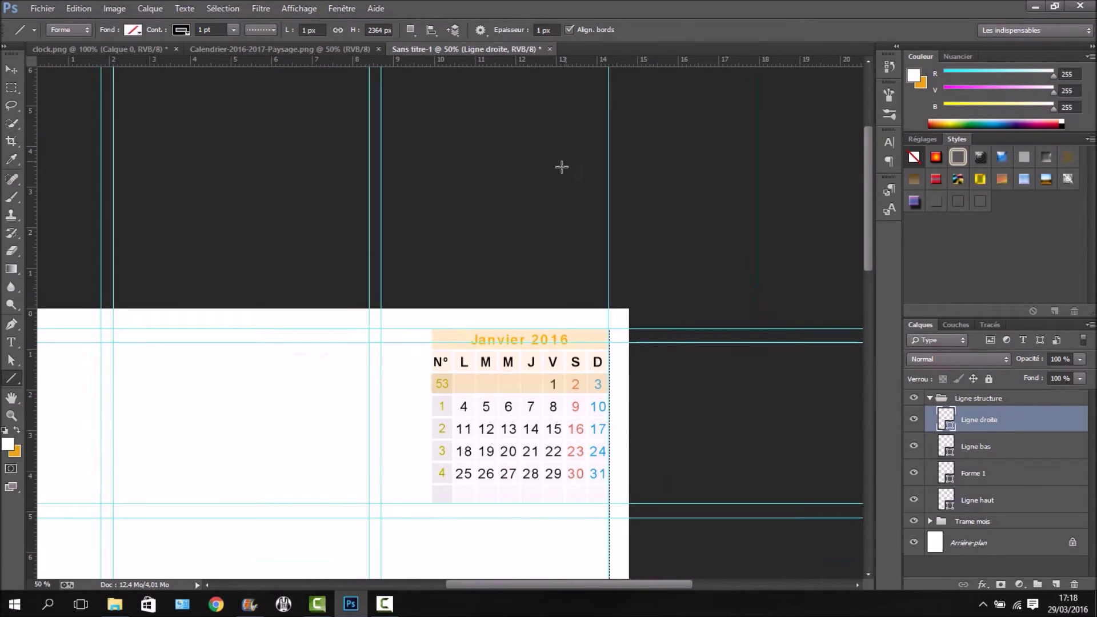
{"action": "scroll", "coordinate": [562, 167], "scroll_direction": "down", "scroll_amount": 3}
{"action": "left_click", "coordinate": [13, 69]}
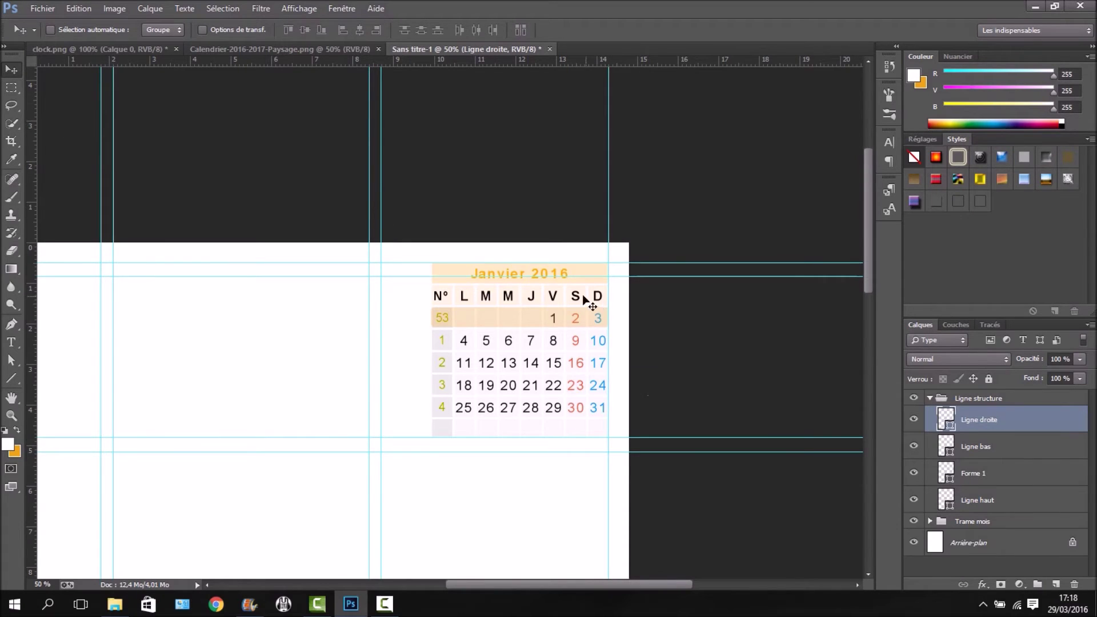
{"action": "scroll", "coordinate": [286, 320], "scroll_direction": "down", "scroll_amount": 6}
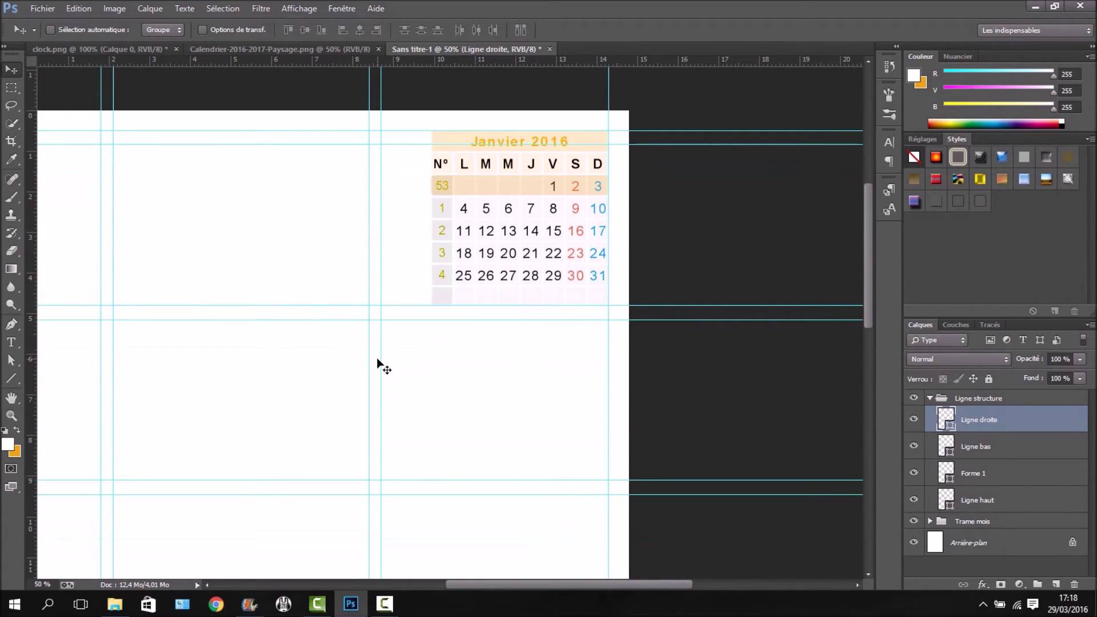
{"action": "left_click_drag", "start_coordinate": [377, 359], "coordinate": [479, 319]}
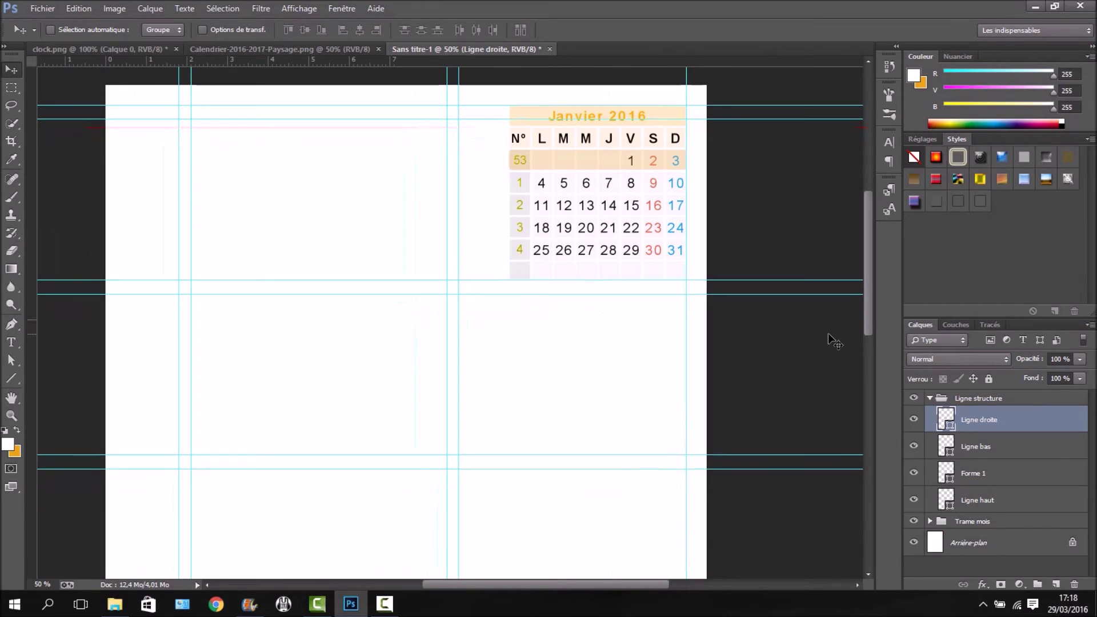
{"action": "key", "text": "ctrl+semicolon"}
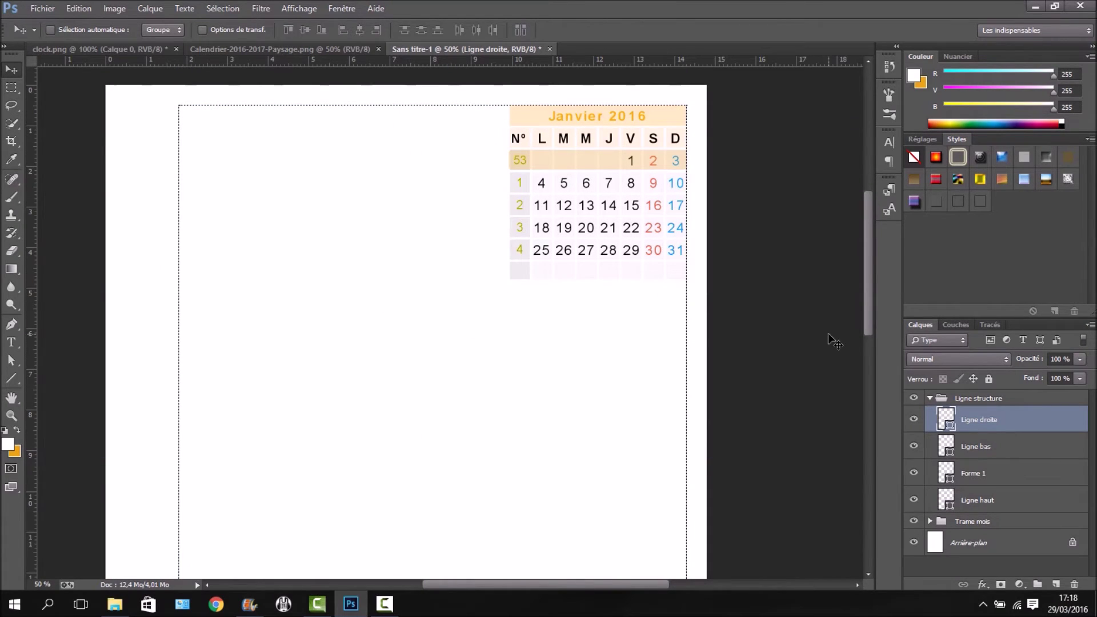
{"action": "key", "text": "ctrl+minus"}
{"action": "scroll", "coordinate": [633, 247], "scroll_direction": "down", "scroll_amount": 3}
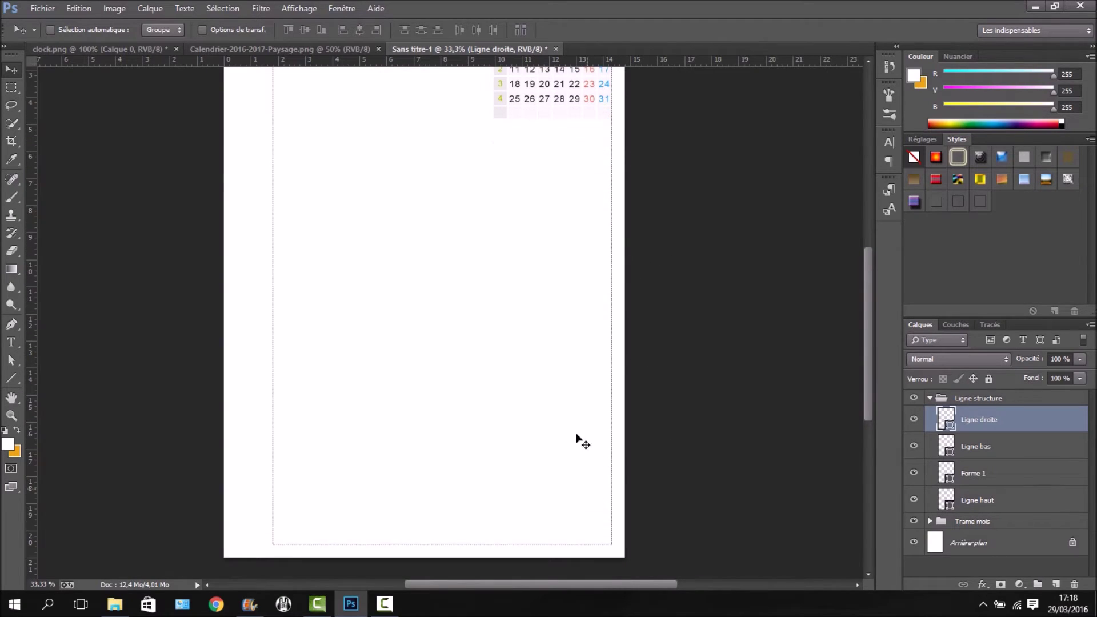
- Show the page guides again over the planner layout
{"action": "scroll", "coordinate": [766, 238], "scroll_direction": "up", "scroll_amount": 3}
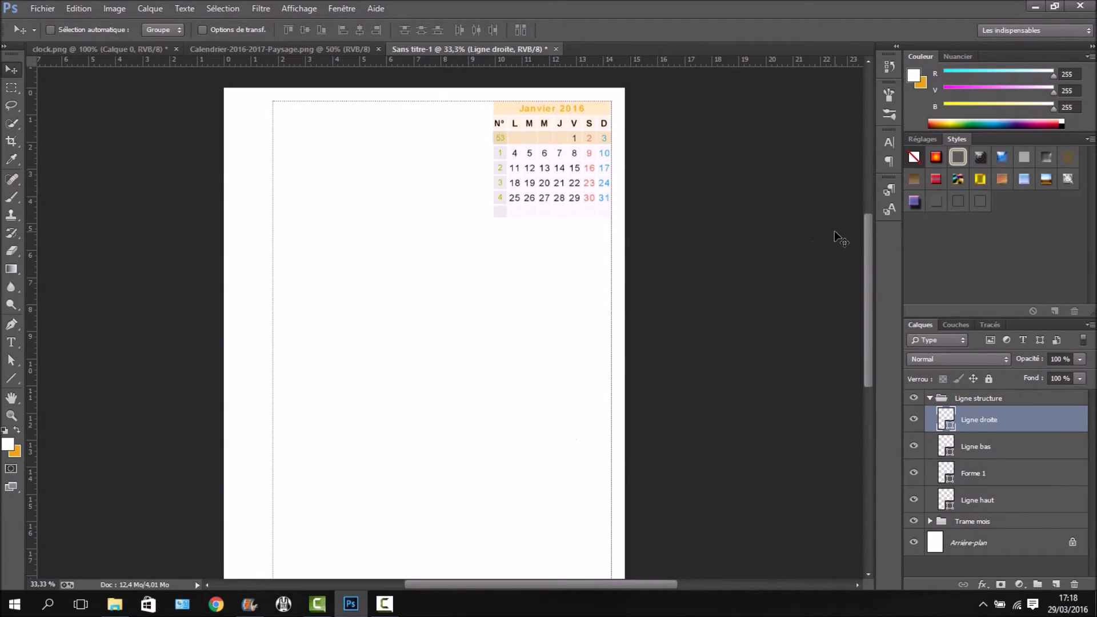
{"action": "key", "text": "ctrl+semicolon"}
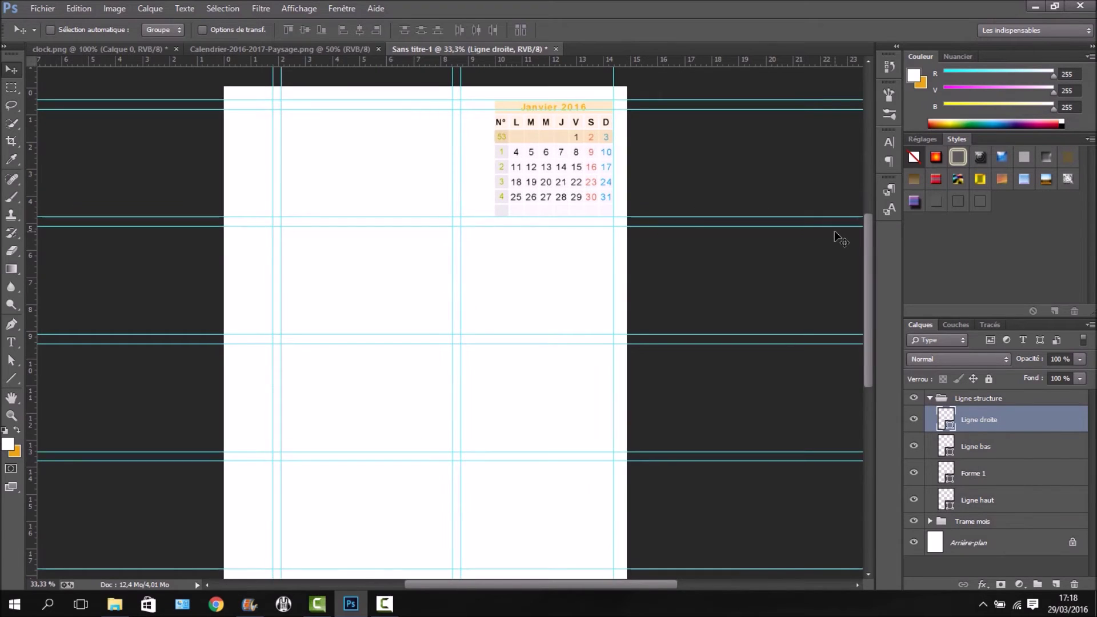
{"action": "key", "text": "ctrl+plus"}
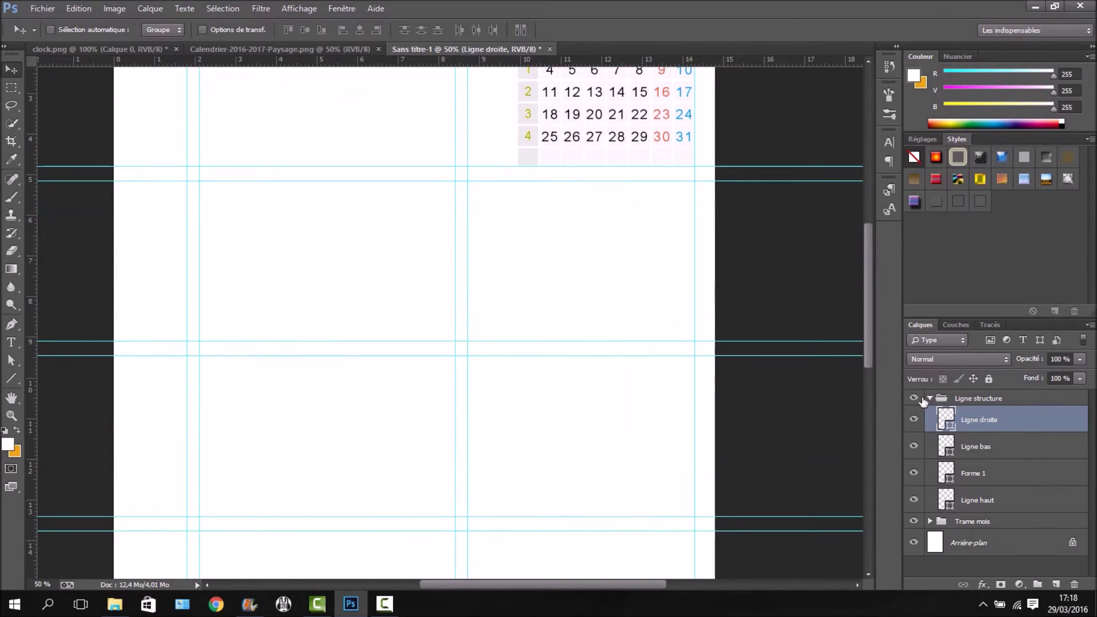
- Collapse the "Ligne structure" group and create a new layer group named "Limite" above it
{"action": "left_click", "coordinate": [930, 398]}
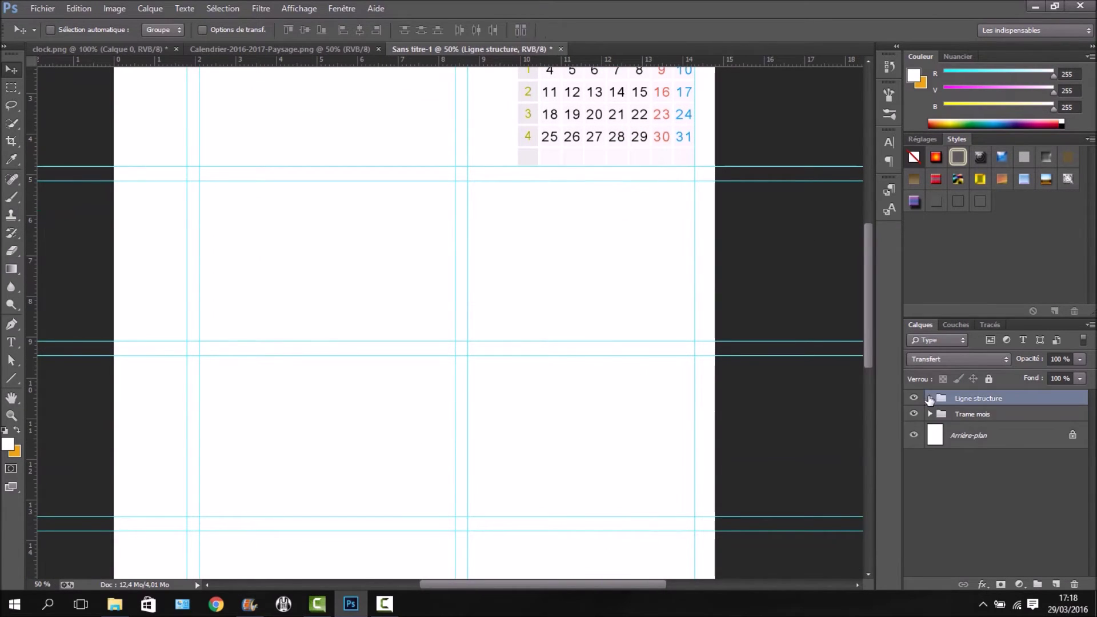
{"action": "left_click", "coordinate": [1037, 585]}
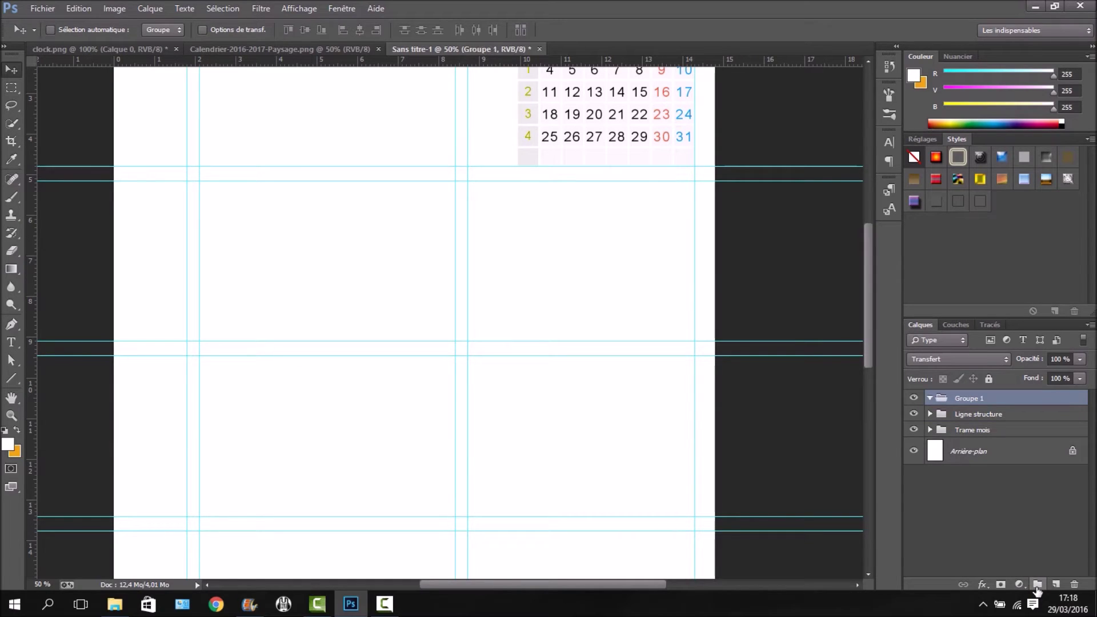
{"action": "double_click", "coordinate": [962, 399]}
{"action": "type", "text": "Limite"}
{"action": "key", "text": "Return"}
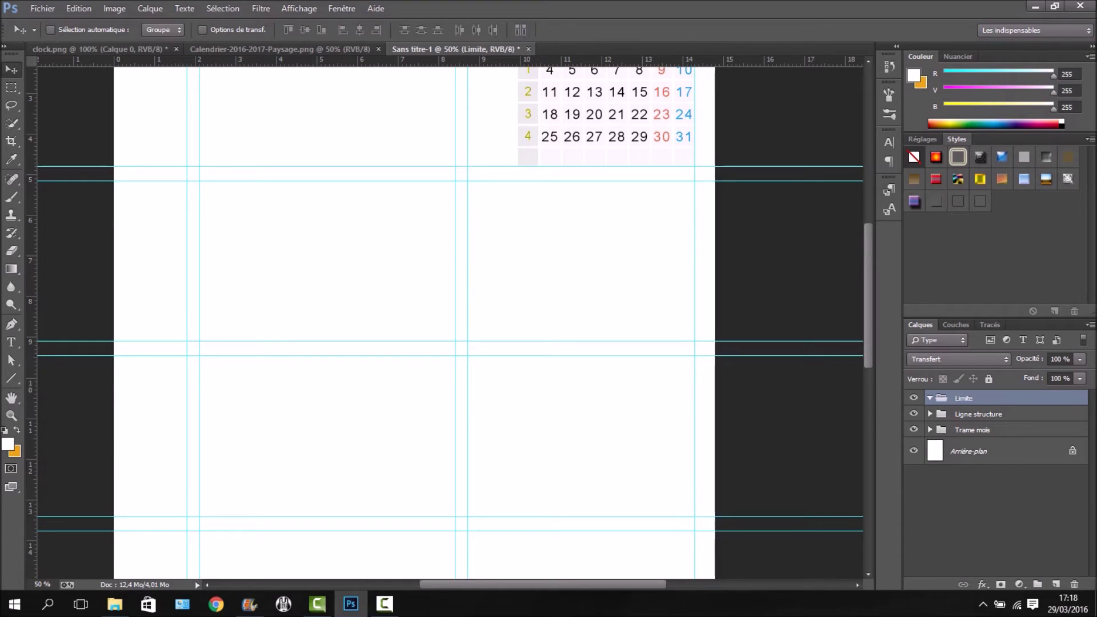
- Draw a dotted vertical line about 2364 px long down the first of the two central guides and name its layer "Centre"
{"action": "scroll", "coordinate": [497, 367], "scroll_direction": "up", "scroll_amount": 4}
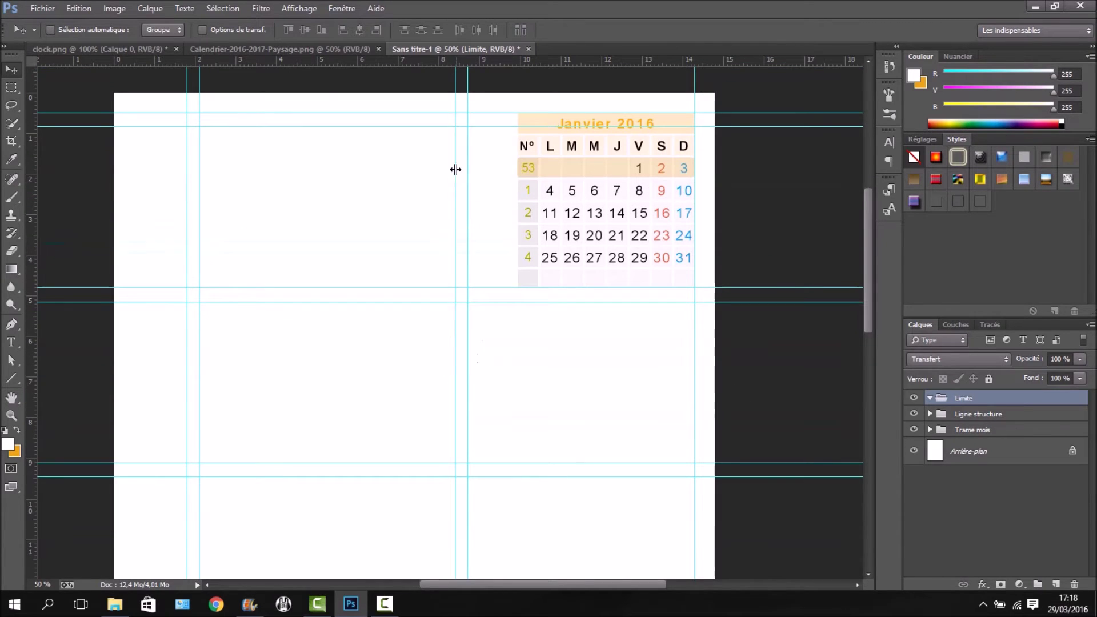
{"action": "left_click", "coordinate": [13, 379]}
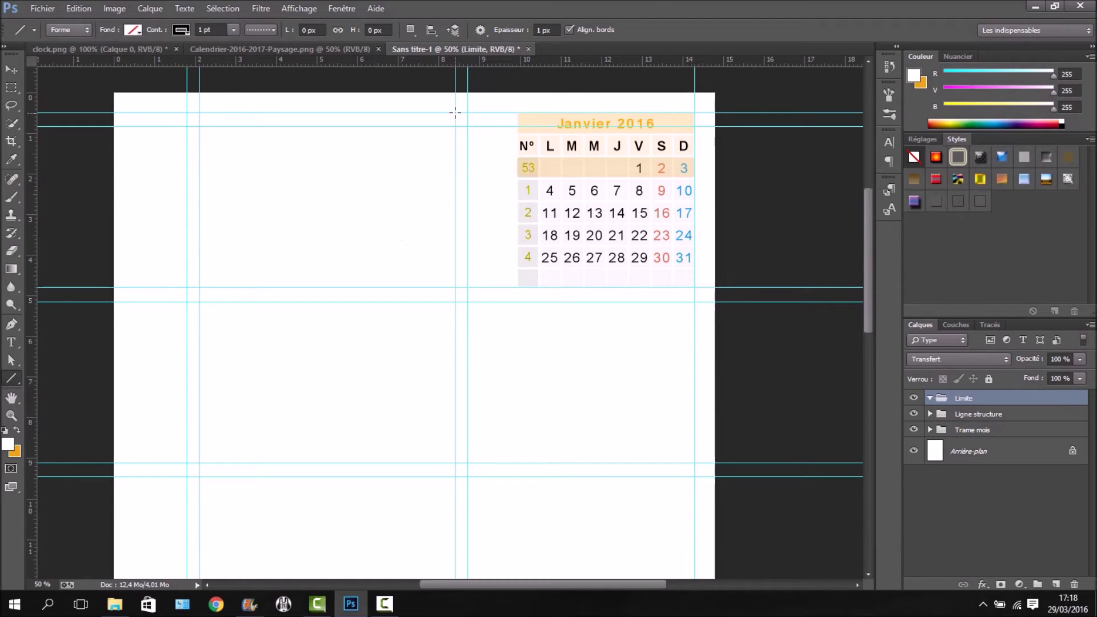
{"action": "mouse_move", "coordinate": [456, 115]}
{"action": "left_mouse_down"}
{"action": "mouse_move", "coordinate": [455, 574]}
{"action": "mouse_move", "coordinate": [456, 347]}
{"action": "left_mouse_up"}
{"action": "double_click", "coordinate": [975, 422]}
{"action": "type", "text": "Centre"}
{"action": "key", "text": "Return"}
- Draw a dotted horizontal line between the left and right margin guides along the calendar's lower edge and name its layer "Ligne 1"
{"action": "scroll", "coordinate": [334, 211], "scroll_direction": "up", "scroll_amount": 3}
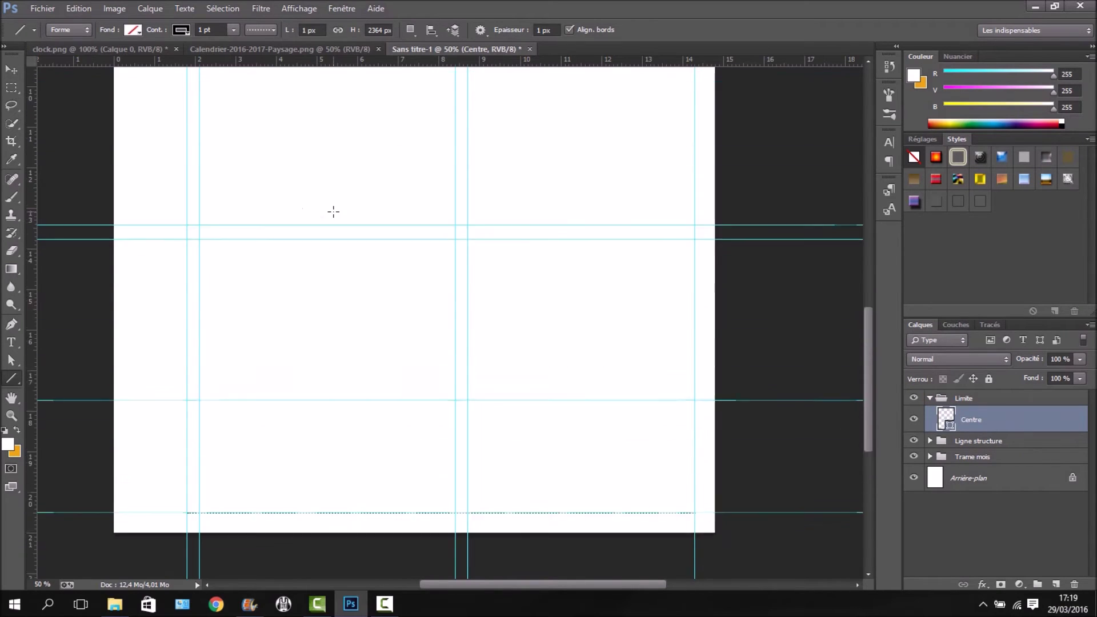
{"action": "scroll", "coordinate": [333, 211], "scroll_direction": "up", "scroll_amount": 10}
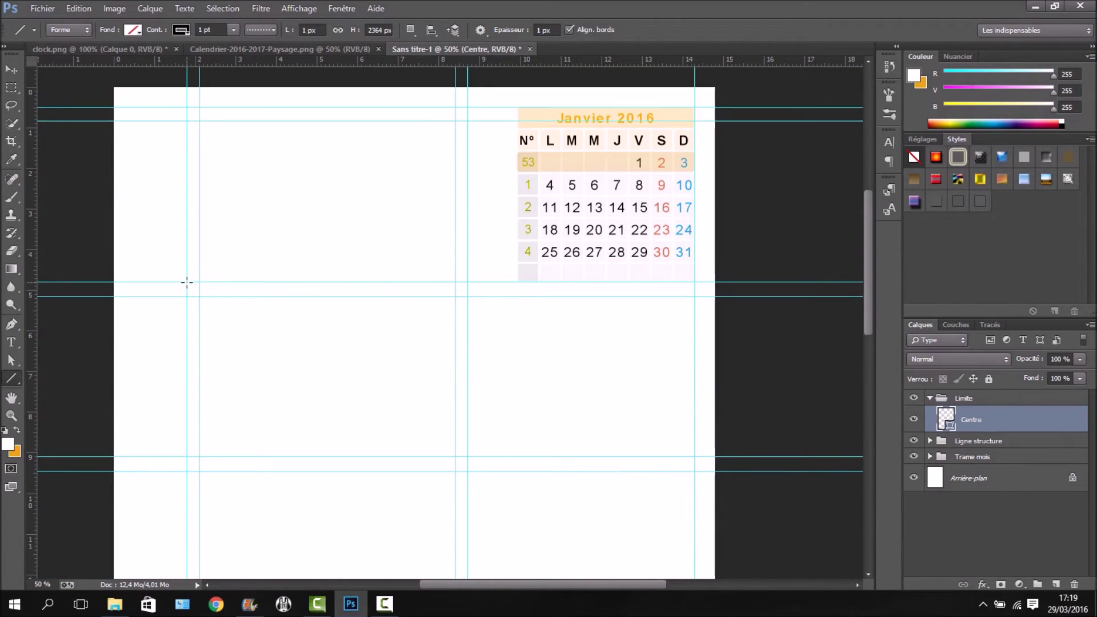
{"action": "mouse_move", "coordinate": [187, 282]}
{"action": "left_mouse_down"}
{"action": "mouse_move", "coordinate": [664, 301]}
{"action": "mouse_move", "coordinate": [693, 294]}
{"action": "mouse_move", "coordinate": [695, 282]}
{"action": "left_mouse_up"}
{"action": "double_click", "coordinate": [971, 420]}
{"action": "type", "text": "Ligne 1"}
{"action": "key", "text": "Return"}
- Draw a dotted horizontal line about 1477 px long along the guide near 9 cm and name its layer "ligne 2"
{"action": "left_click_drag", "start_coordinate": [188, 457], "coordinate": [696, 458]}
{"action": "double_click", "coordinate": [971, 419]}
{"action": "type", "text": "ligne 2"}
{"action": "key", "text": "Return"}
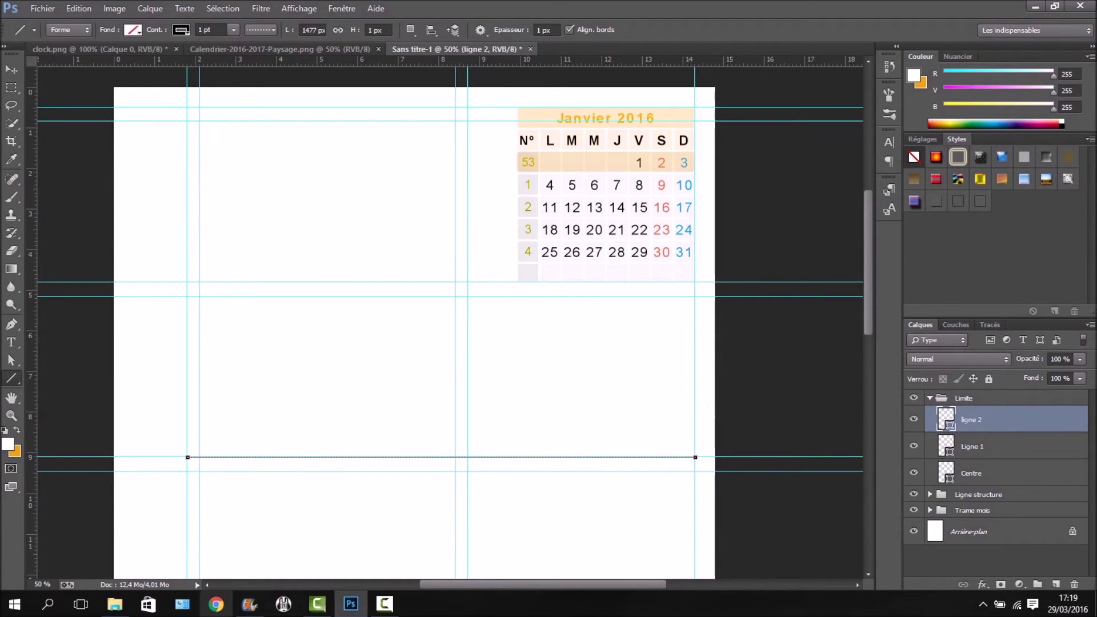
{"action": "left_click", "coordinate": [12, 69]}
{"action": "scroll", "coordinate": [406, 307], "scroll_direction": "down", "scroll_amount": 1}
{"action": "left_click", "coordinate": [11, 379]}
{"action": "scroll", "coordinate": [194, 77], "scroll_direction": "up", "scroll_amount": 1}
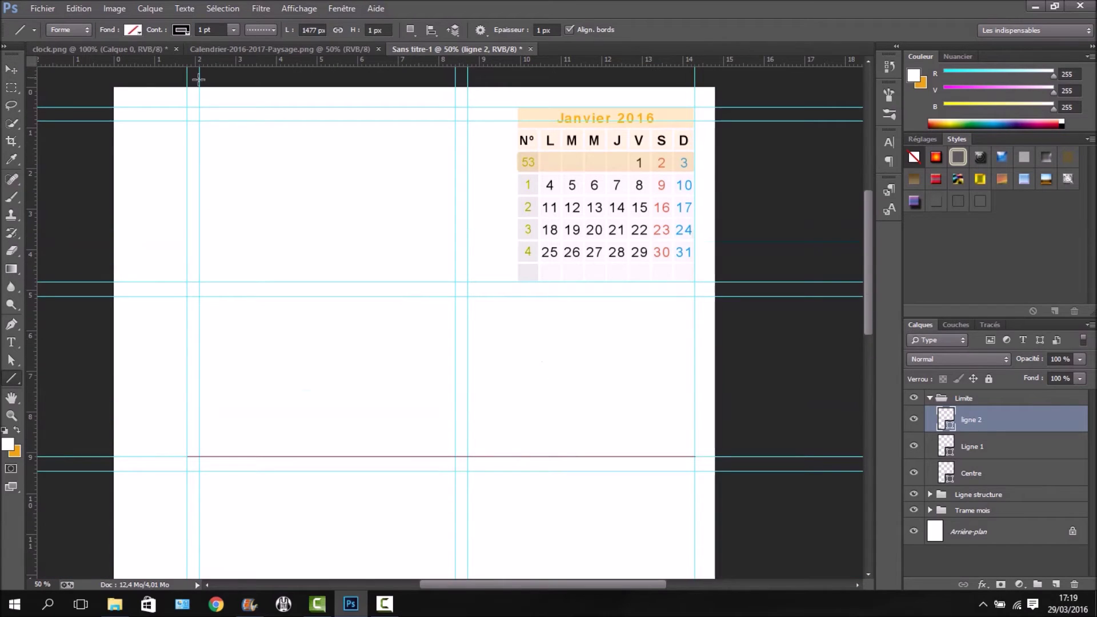
{"action": "scroll", "coordinate": [451, 372], "scroll_direction": "down", "scroll_amount": 1}
{"action": "key", "text": "v"}
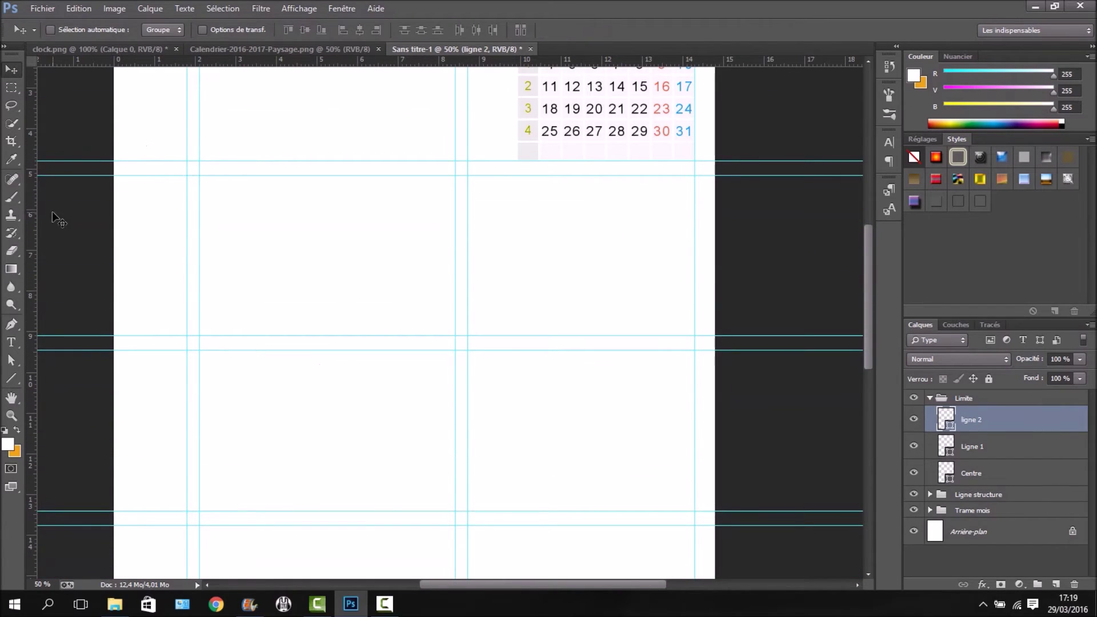
- Draw a dotted horizontal line about 1477 px long along the guide near 13 cm and name its layer "Ligne 3"
{"action": "key", "text": "u"}
{"action": "scroll", "coordinate": [195, 372], "scroll_direction": "down", "scroll_amount": 1}
{"action": "left_click_drag", "start_coordinate": [187, 399], "coordinate": [695, 401]}
{"action": "double_click", "coordinate": [987, 420]}
{"action": "type", "text": "Ligne 3"}
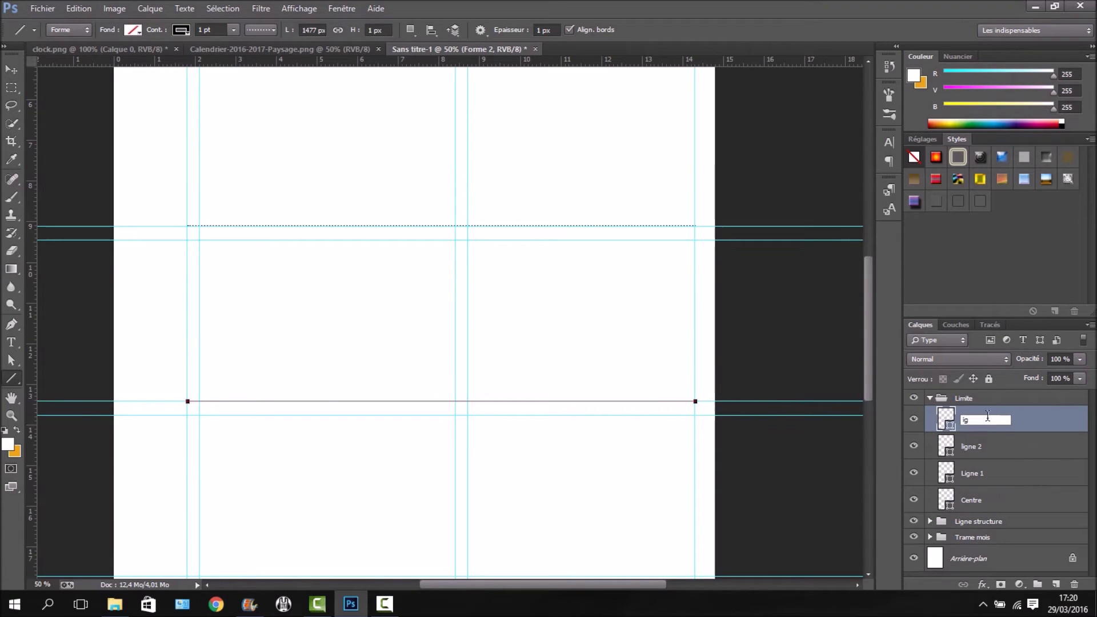
- Draw a dotted horizontal line along the next lower guide between the outer vertical guides, name its layer "Ligne 4", and hide the guides
{"action": "key", "text": "Return"}
{"action": "scroll", "coordinate": [462, 401], "scroll_direction": "down", "scroll_amount": 1}
{"action": "left_click_drag", "start_coordinate": [187, 444], "coordinate": [696, 445]}
{"action": "double_click", "coordinate": [987, 420]}
{"action": "type", "text": "Ligne 4"}
{"action": "key", "text": "Return"}
{"action": "key", "text": "ctrl+h"}
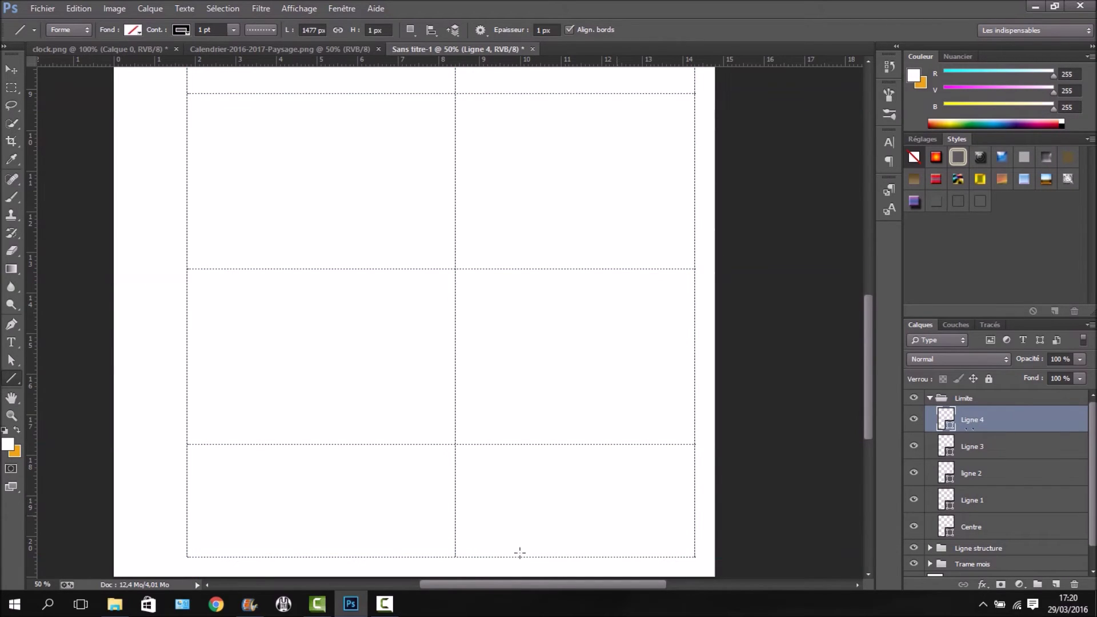
- Try to shorten the vertical Centre line so it ends at the lowest inner horizontal line, using Free Transform
{"action": "left_click", "coordinate": [964, 528]}
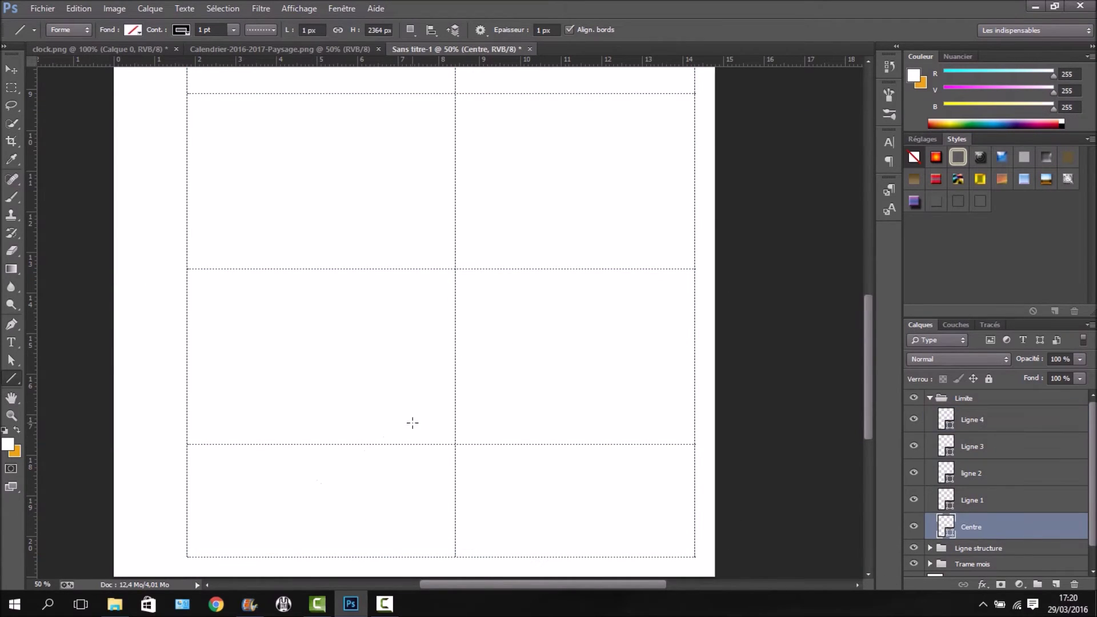
{"action": "scroll", "coordinate": [423, 439], "scroll_direction": "down", "scroll_amount": 2}
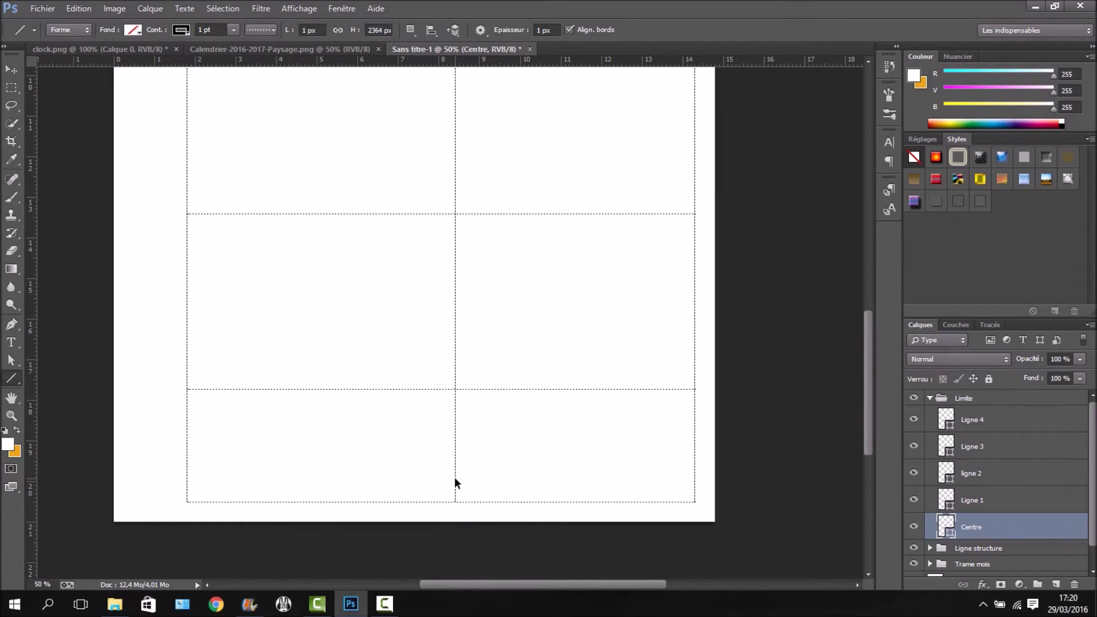
{"action": "key", "text": "ctrl+t"}
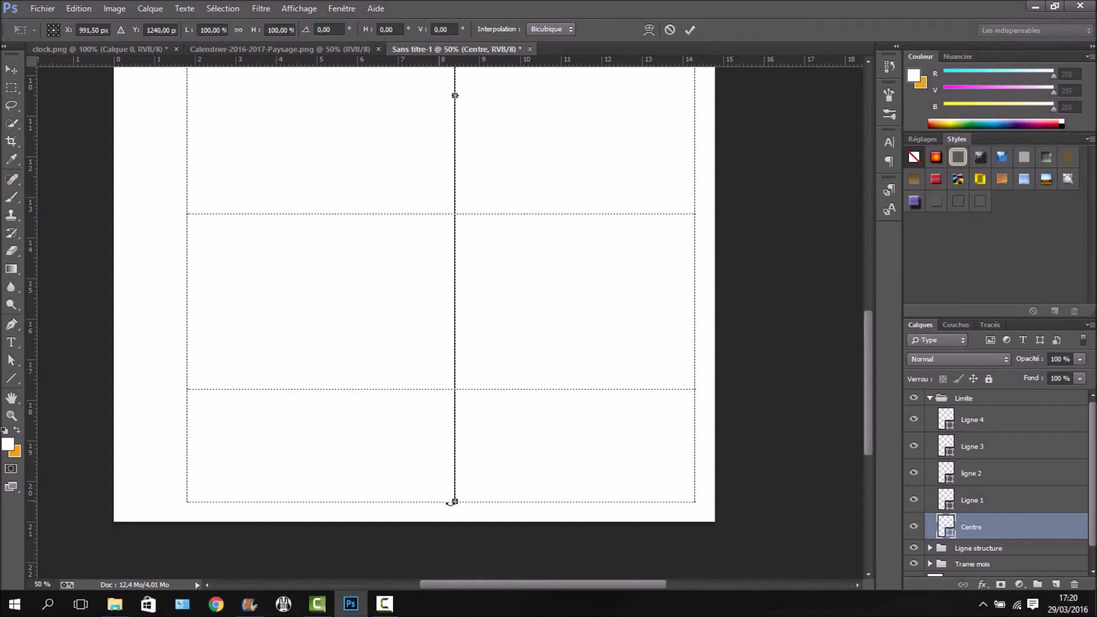
{"action": "left_click_drag", "start_coordinate": [455, 498], "coordinate": [445, 385]}
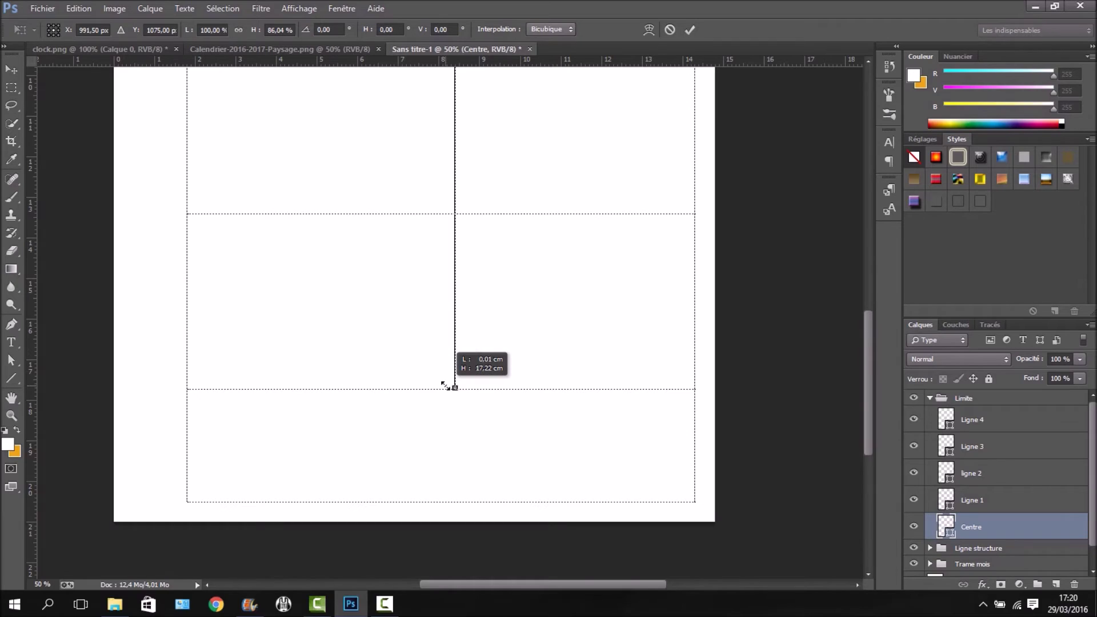
{"action": "key", "text": "Return"}
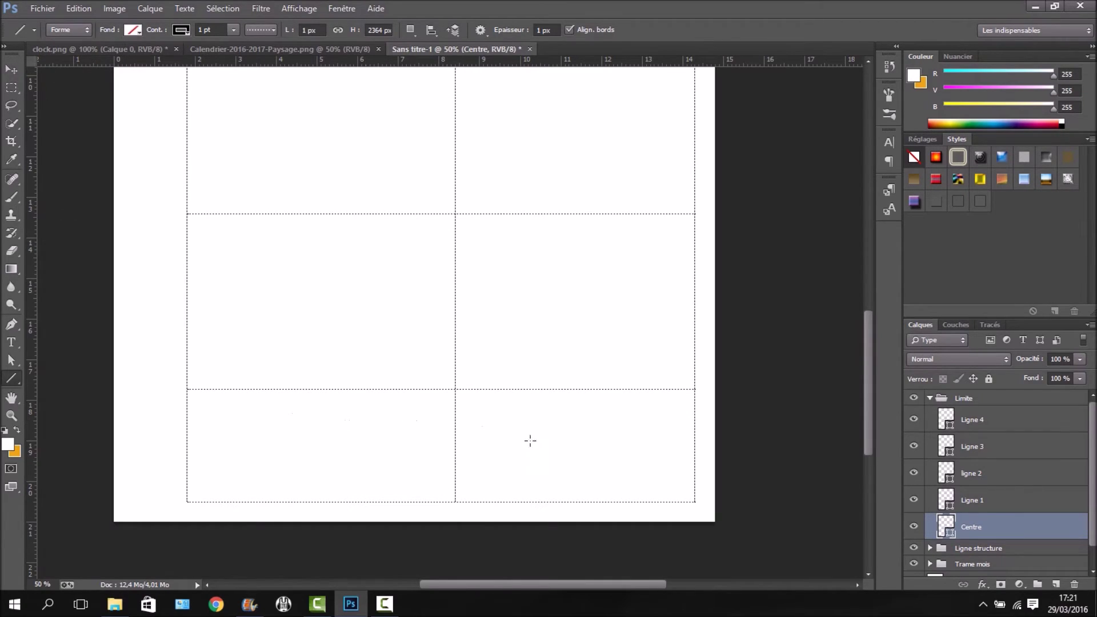
{"action": "double_click", "coordinate": [974, 526]}
{"action": "double_click", "coordinate": [945, 523]}
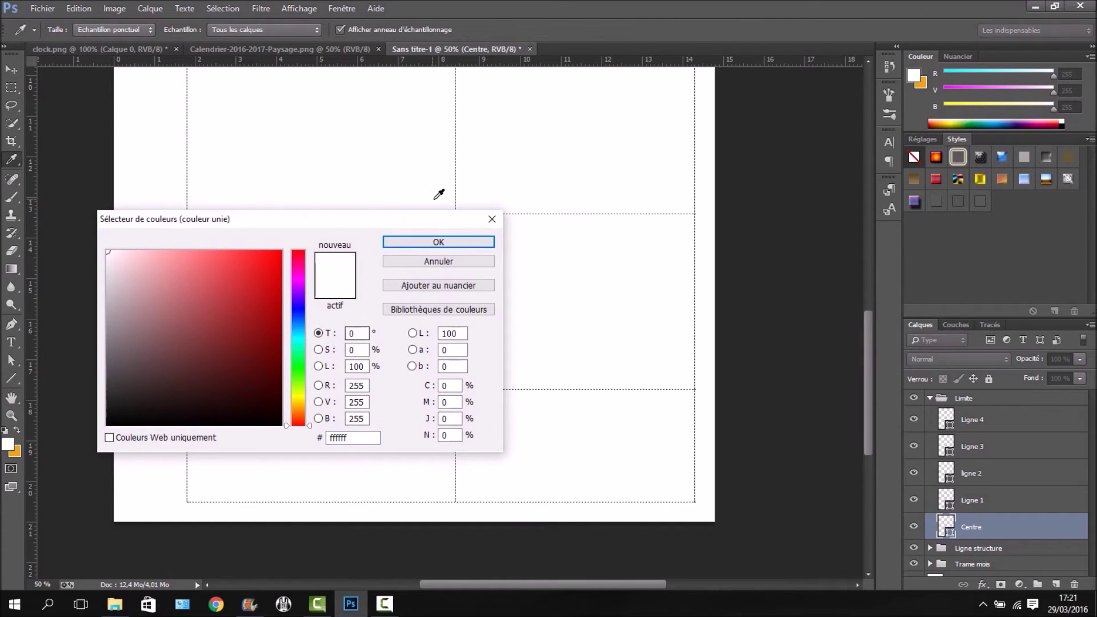
{"action": "left_click", "coordinate": [483, 242]}
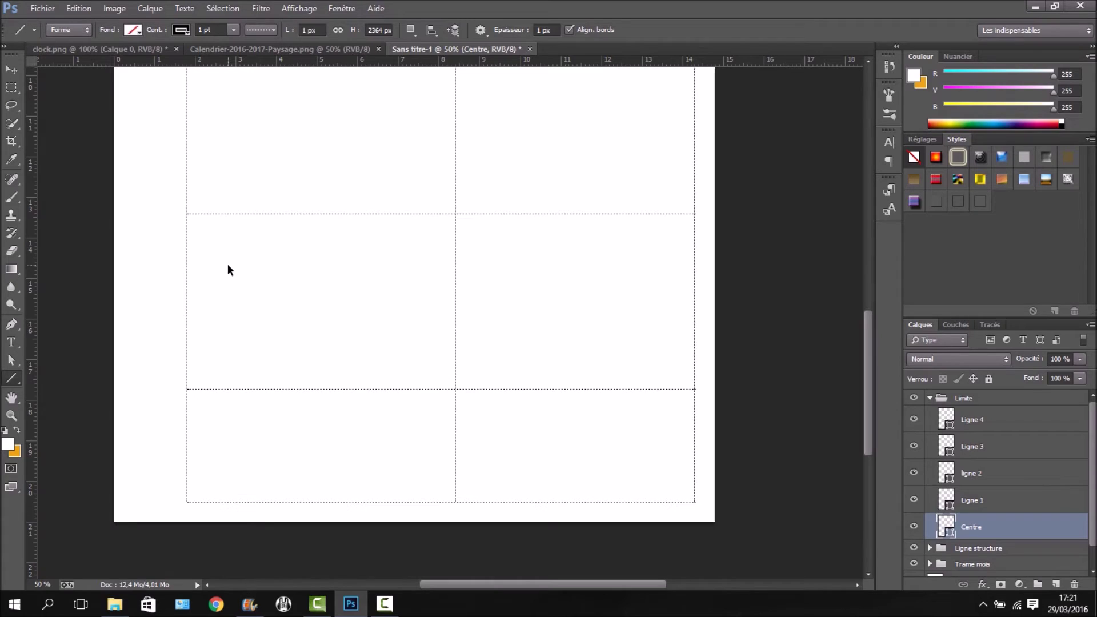
- Shorten the vertical Centre line to 86.21% of its height so it ends at the Ligne 4 dotted line
{"action": "key", "text": "ctrl+t"}
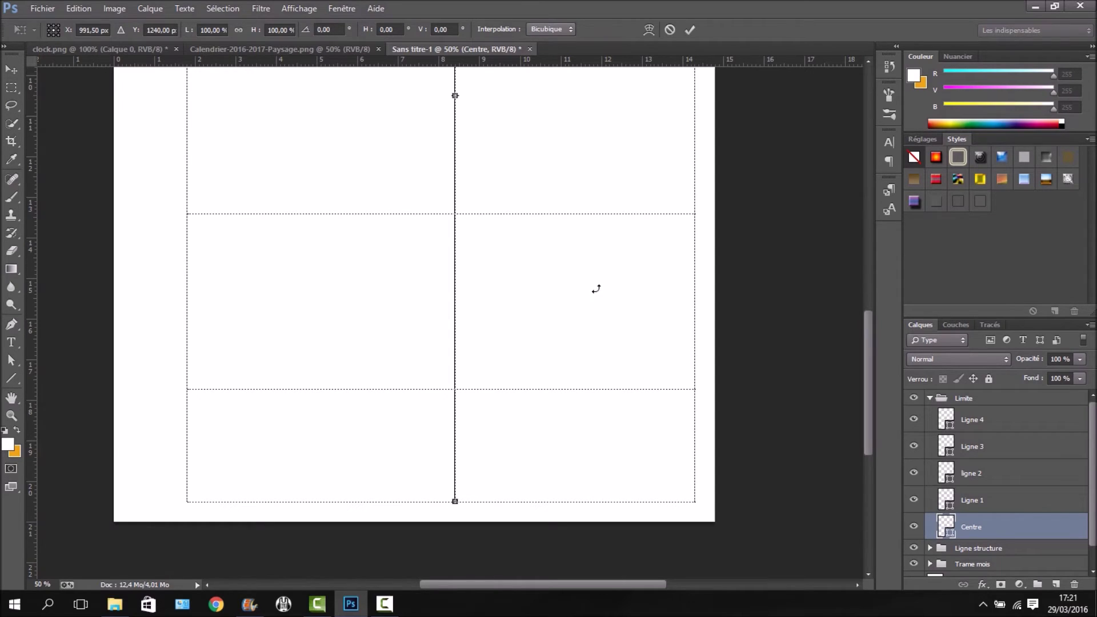
{"action": "left_click_drag", "start_coordinate": [454, 495], "coordinate": [449, 390]}
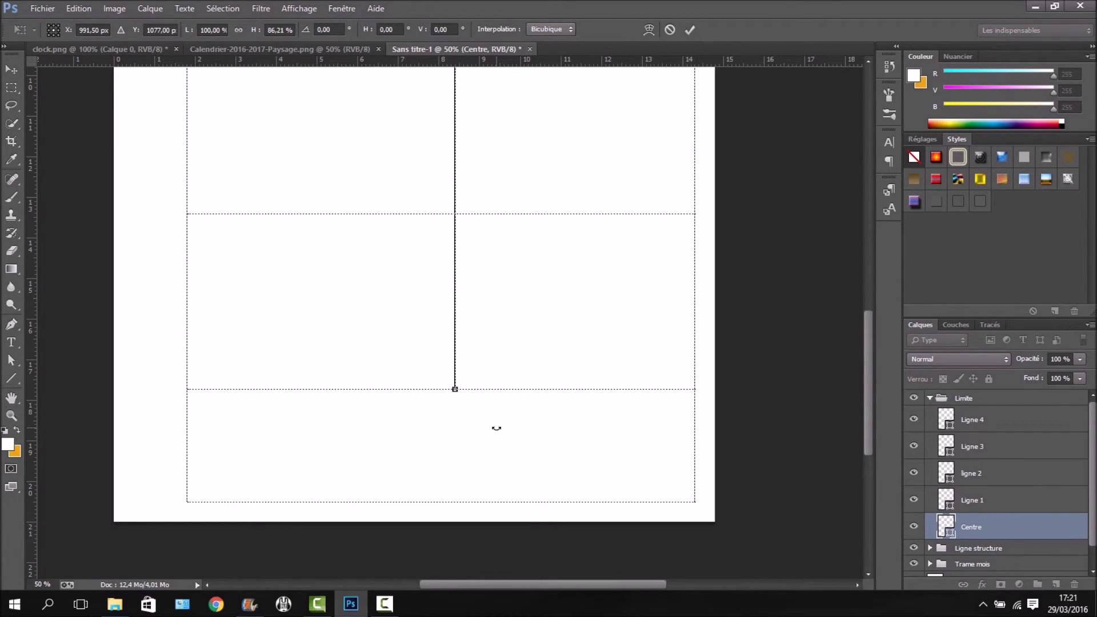
{"action": "key", "text": "Return"}
{"action": "scroll", "coordinate": [495, 423], "scroll_direction": "up", "scroll_amount": 8}
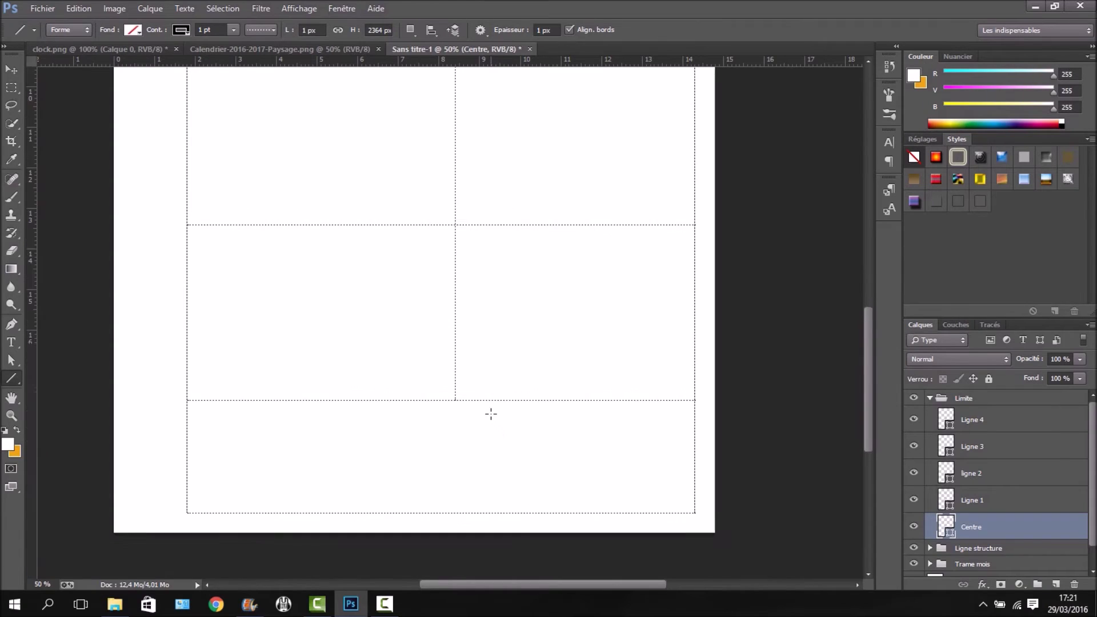
{"action": "scroll", "coordinate": [475, 424], "scroll_direction": "up", "scroll_amount": 8}
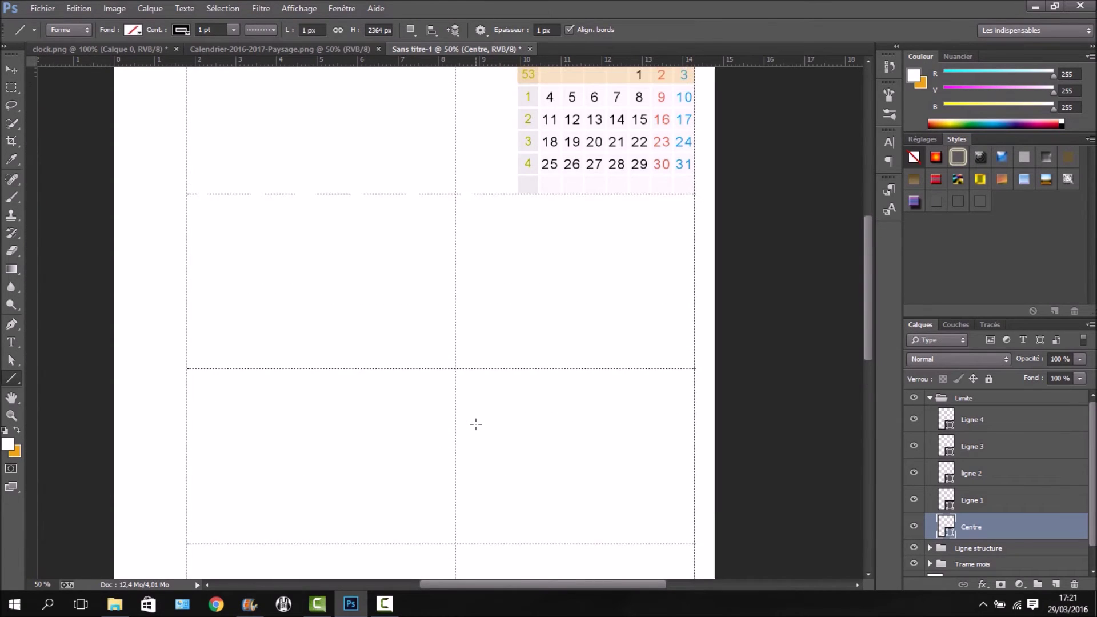
{"action": "scroll", "coordinate": [458, 419], "scroll_direction": "down", "scroll_amount": 3}
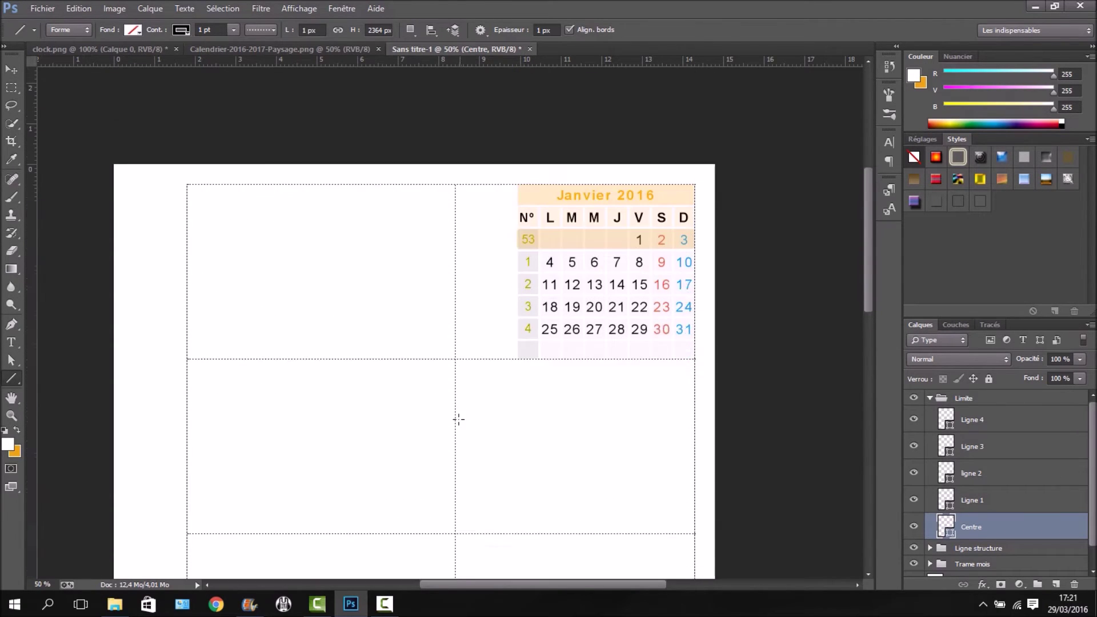
- Show the guides and add the text "Lundi 0" in 15 pt Vivaldi at the page's upper-left guide intersection
{"action": "key", "text": "ctrl+semicolon"}
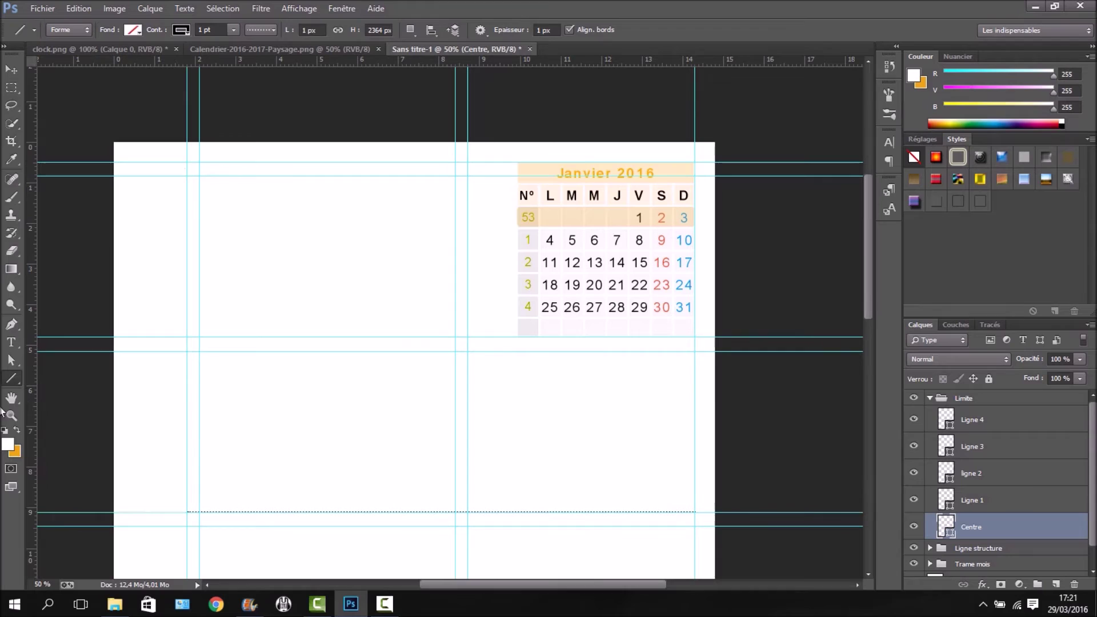
{"action": "left_click", "coordinate": [11, 341]}
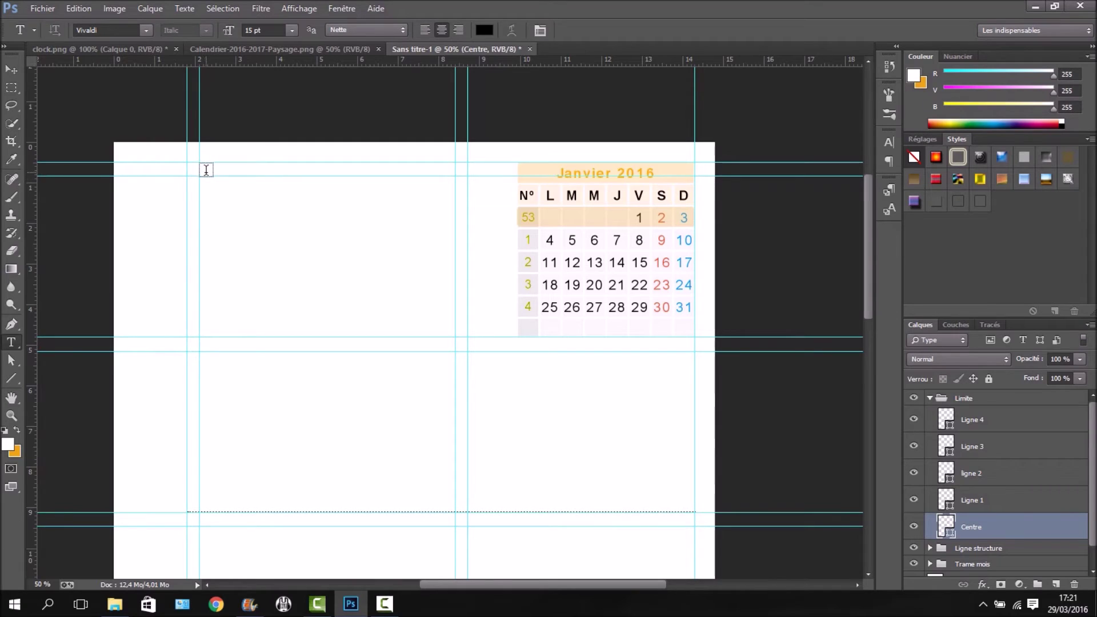
{"action": "left_click", "coordinate": [206, 169]}
{"action": "type", "text": "Lundi"}
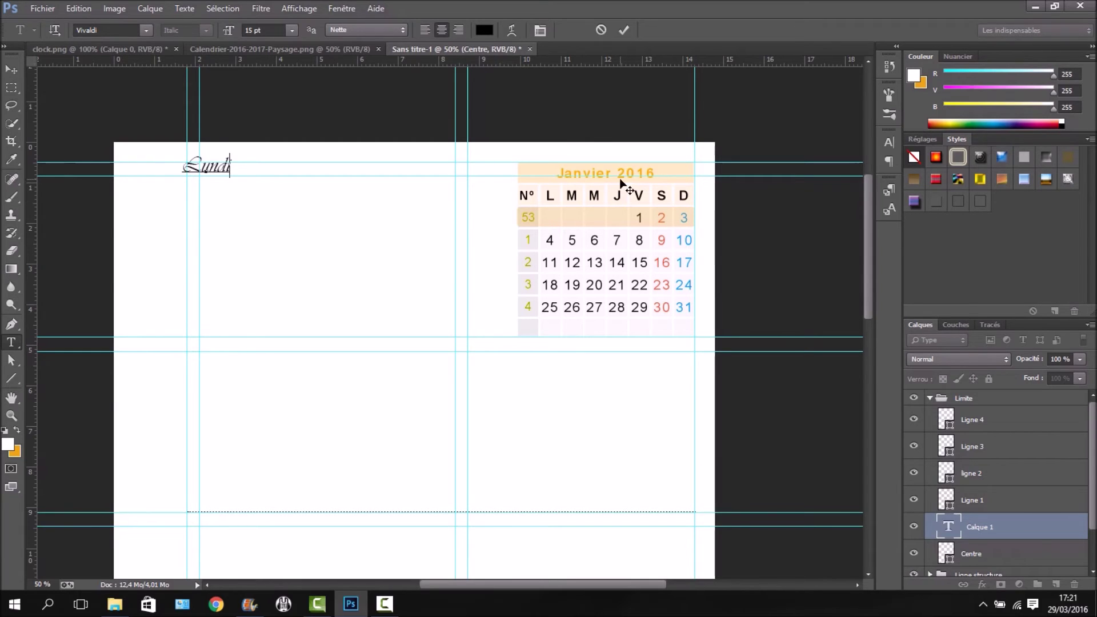
{"action": "left_click", "coordinate": [888, 143]}
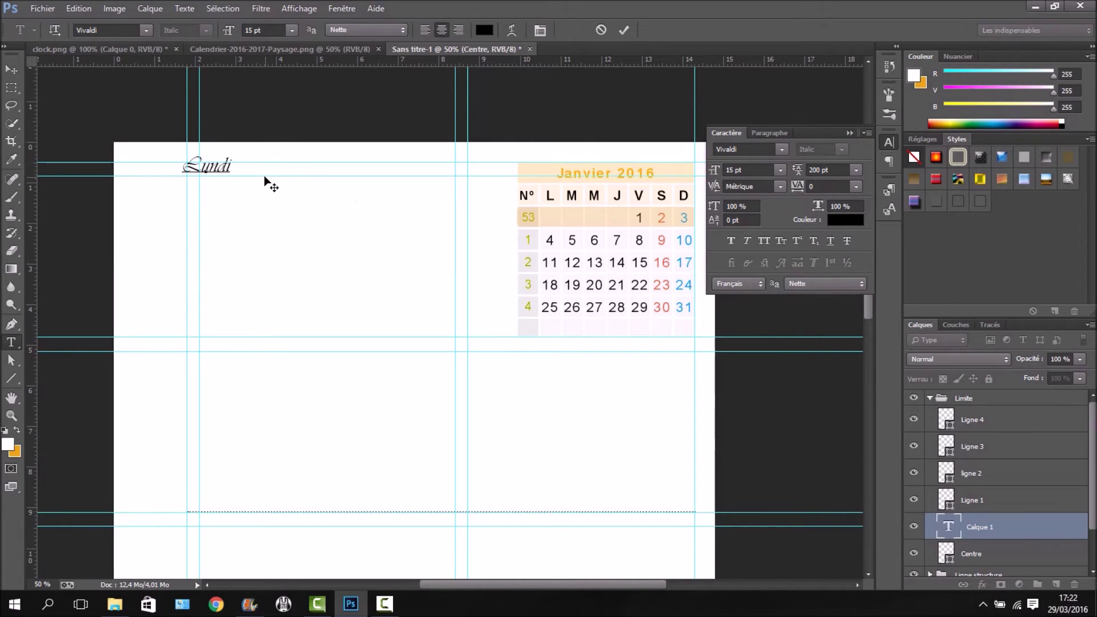
{"action": "type", "text": "0"}
{"action": "key", "text": "ctrl+Return"}
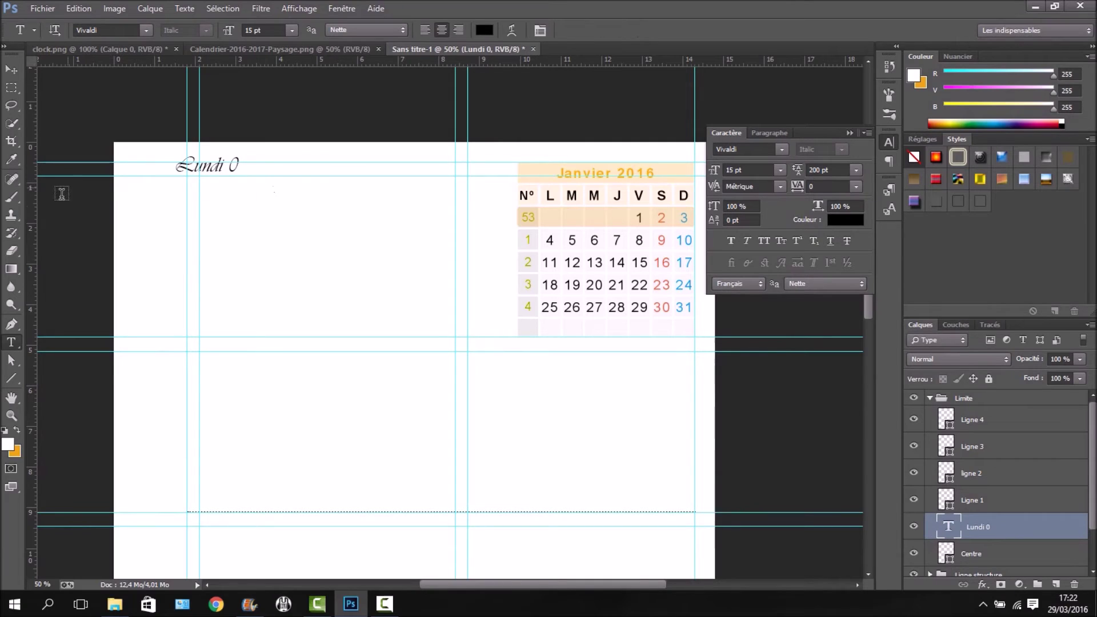
- Move the "Lundi 0" text so it starts at the inner vertical guide, just below the upper horizontal guide
{"action": "left_click", "coordinate": [11, 69]}
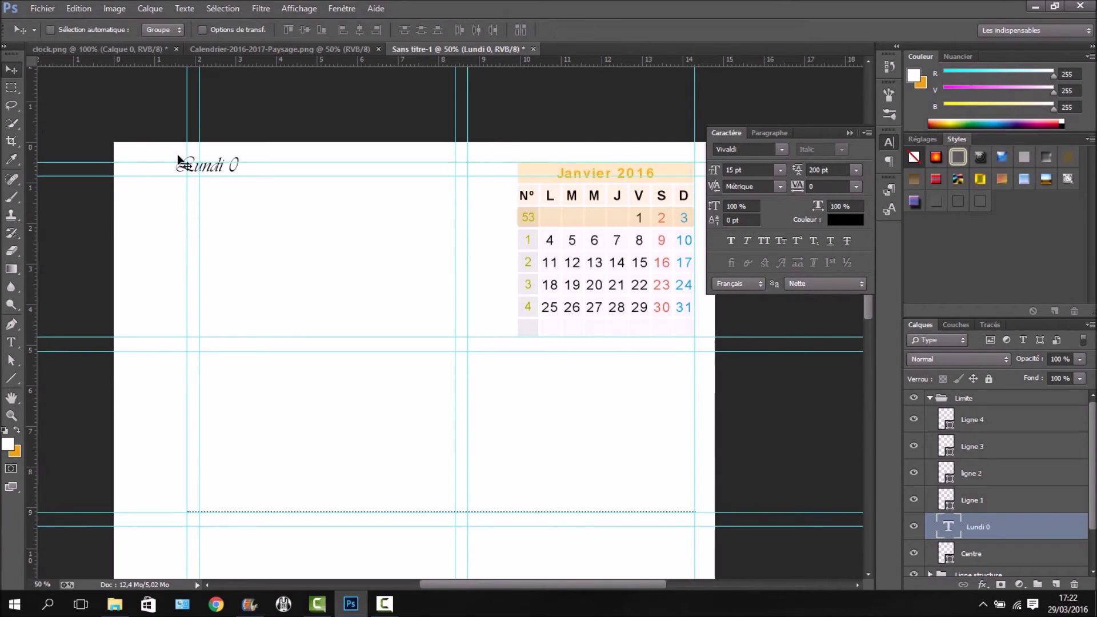
{"action": "left_click_drag", "start_coordinate": [216, 168], "coordinate": [223, 171]}
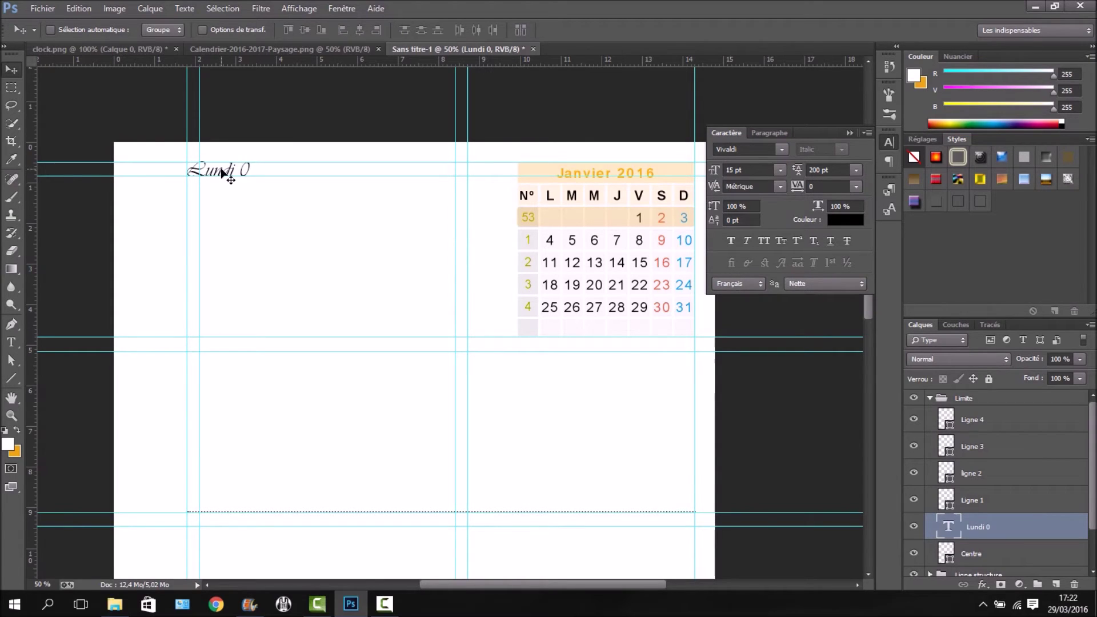
{"action": "left_click_drag", "start_coordinate": [222, 171], "coordinate": [239, 172]}
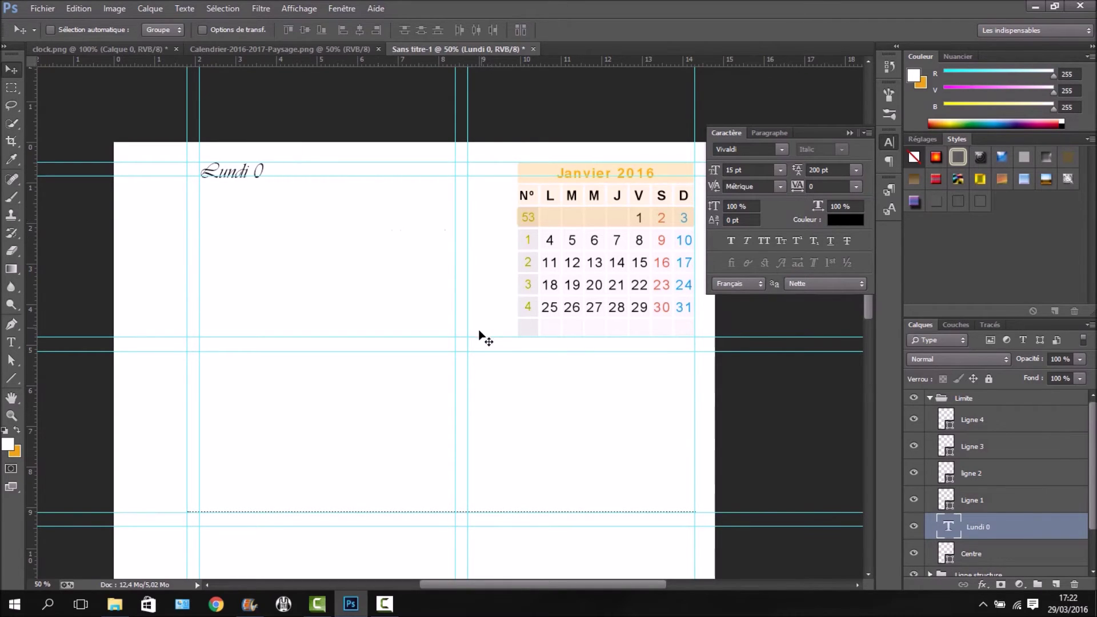
- Take the Lundi 0 text layer out of the Limite group and place it in a new group named "Semaine"
{"action": "left_click_drag", "start_coordinate": [977, 528], "coordinate": [973, 390]}
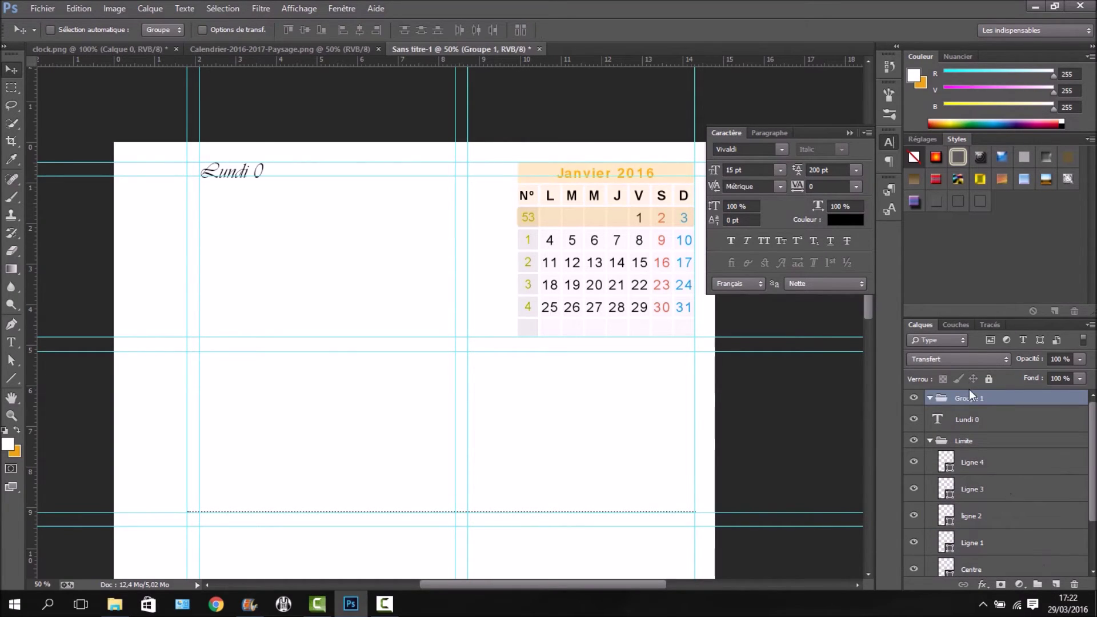
{"action": "type", "text": "Semaine"}
{"action": "key", "text": "Return"}
{"action": "left_click", "coordinate": [971, 420]}
- Add the texts "Mardi 0" and "Mercredi 0" at the left and centre guides of the second row
{"action": "scroll", "coordinate": [118, 358], "scroll_direction": "down", "scroll_amount": 1}
{"action": "scroll", "coordinate": [118, 357], "scroll_direction": "down", "scroll_amount": 2}
{"action": "key", "text": "t"}
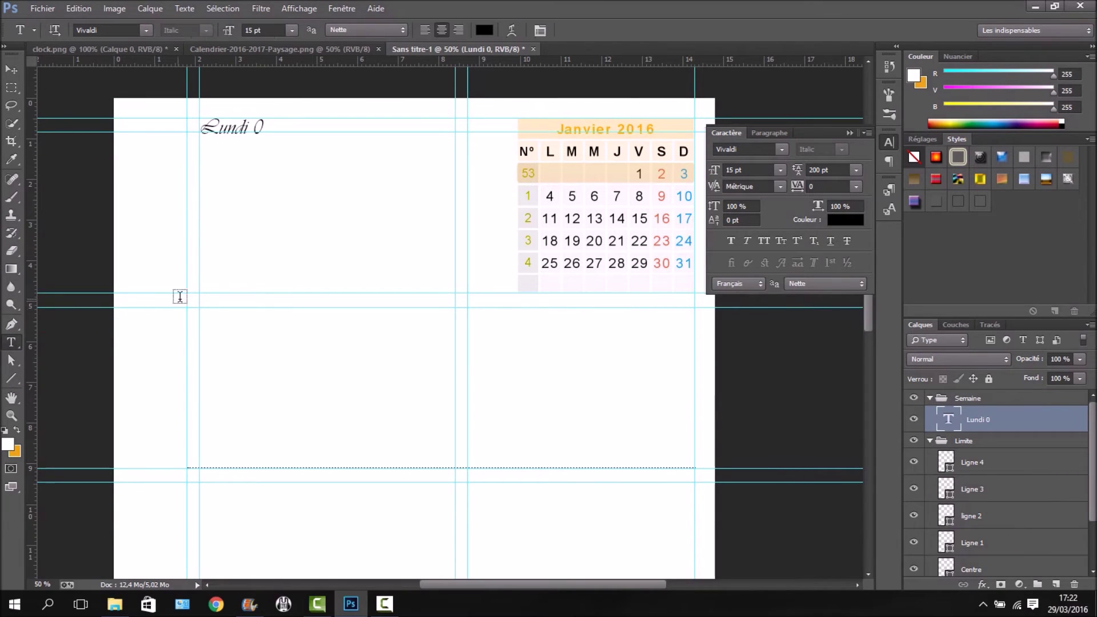
{"action": "left_click", "coordinate": [205, 300]}
{"action": "type", "text": "Mardi 0"}
{"action": "key", "text": "ctrl+Return"}
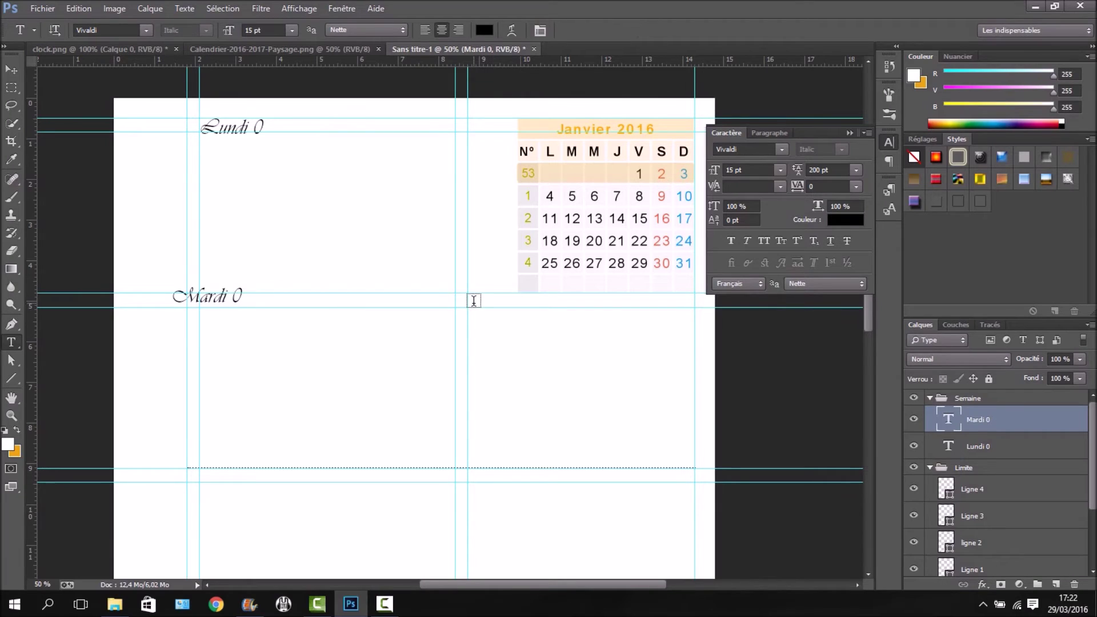
{"action": "left_click", "coordinate": [473, 301]}
{"action": "type", "text": "Mercredi 0"}
{"action": "key", "text": "ctrl+Return"}
- Add the texts "Jeudi 0" and "Vendredi 0" at the left and centre guides of the third row
{"action": "scroll", "coordinate": [203, 409], "scroll_direction": "down", "scroll_amount": 2}
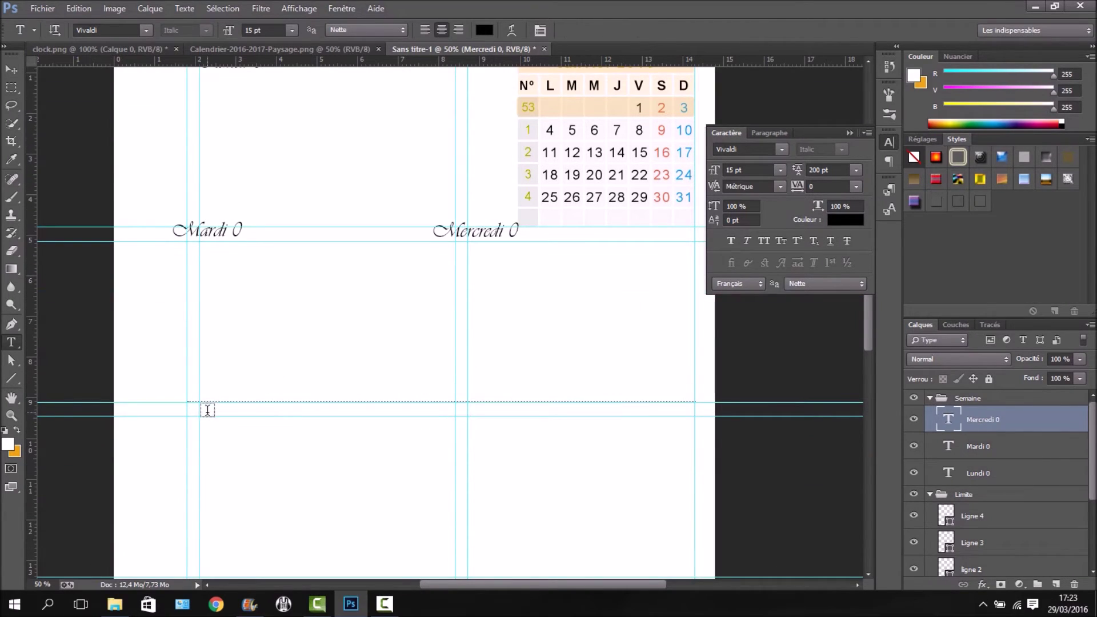
{"action": "left_click", "coordinate": [207, 411]}
{"action": "type", "text": "Jeudi 0"}
{"action": "key", "text": "ctrl+Return"}
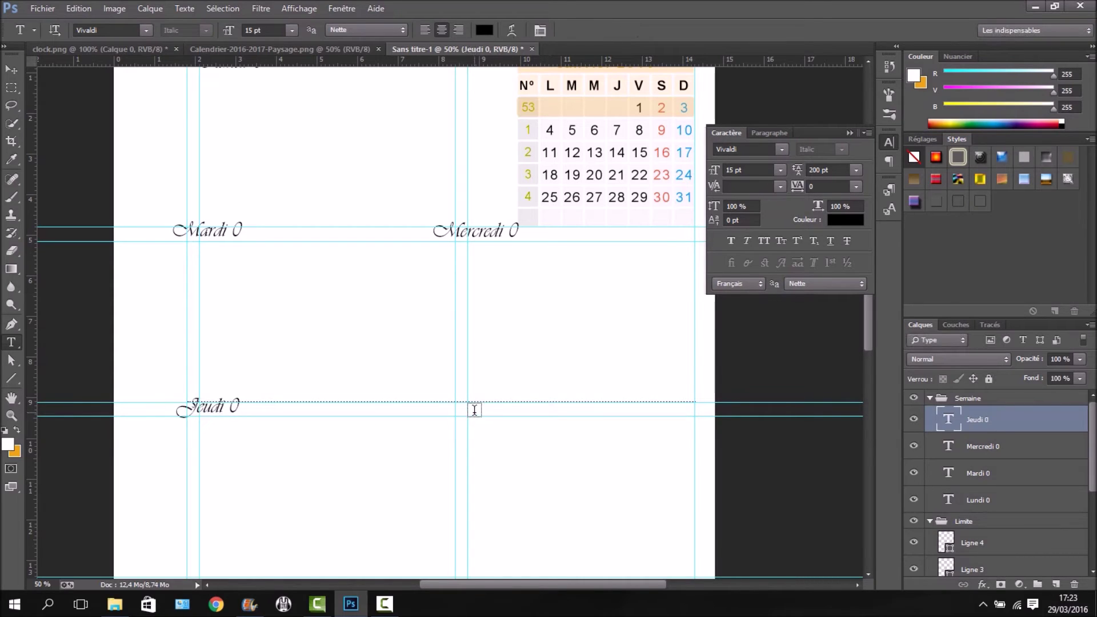
{"action": "left_click", "coordinate": [474, 410]}
{"action": "type", "text": "Vendredi 0"}
{"action": "key", "text": "ctrl+Return"}
- Add the texts "Samedi 0" and "Dimanche 0" at the left and centre guides of the fourth row
{"action": "scroll", "coordinate": [293, 417], "scroll_direction": "down", "scroll_amount": 4}
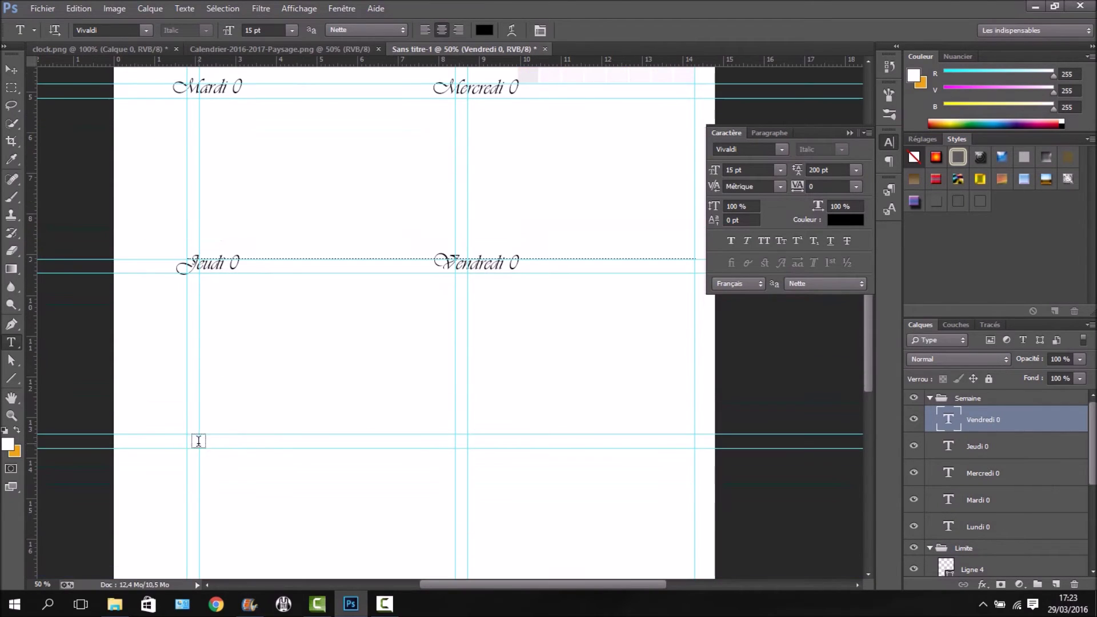
{"action": "left_click", "coordinate": [198, 440]}
{"action": "type", "text": "Samedi 0"}
{"action": "key", "text": "ctrl+Return"}
{"action": "left_click", "coordinate": [474, 441]}
{"action": "type", "text": "Dimanche 0"}
{"action": "key", "text": "ctrl+Return"}
- Add the text "Notes :" at the left guides of the lowest row of the page
{"action": "scroll", "coordinate": [242, 499], "scroll_direction": "down", "scroll_amount": 6}
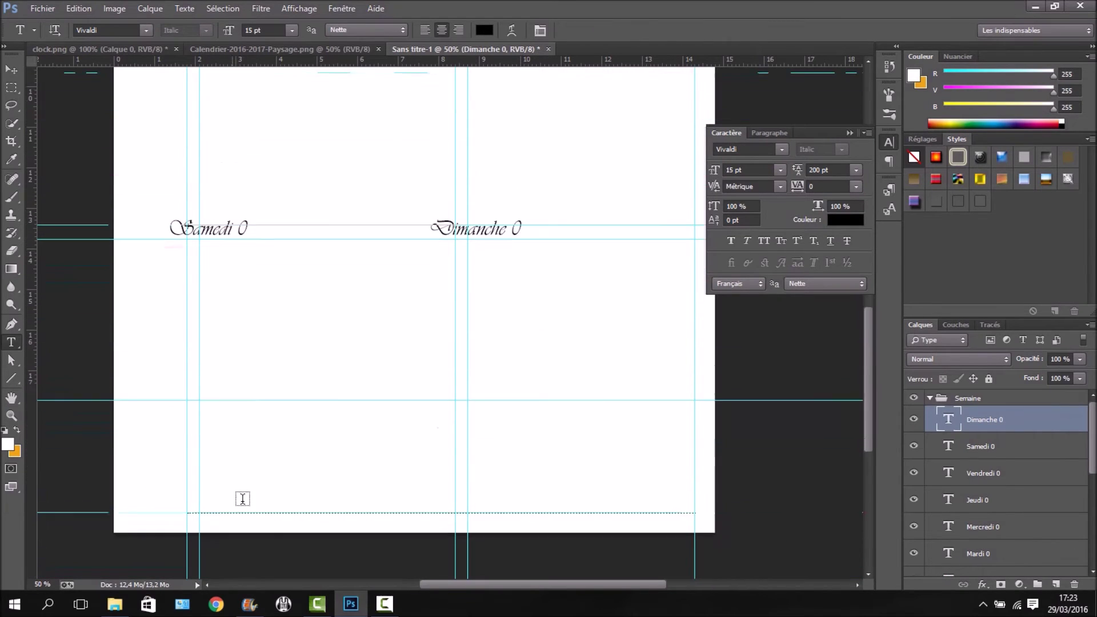
{"action": "left_click", "coordinate": [206, 396]}
{"action": "type", "text": "Notes :"}
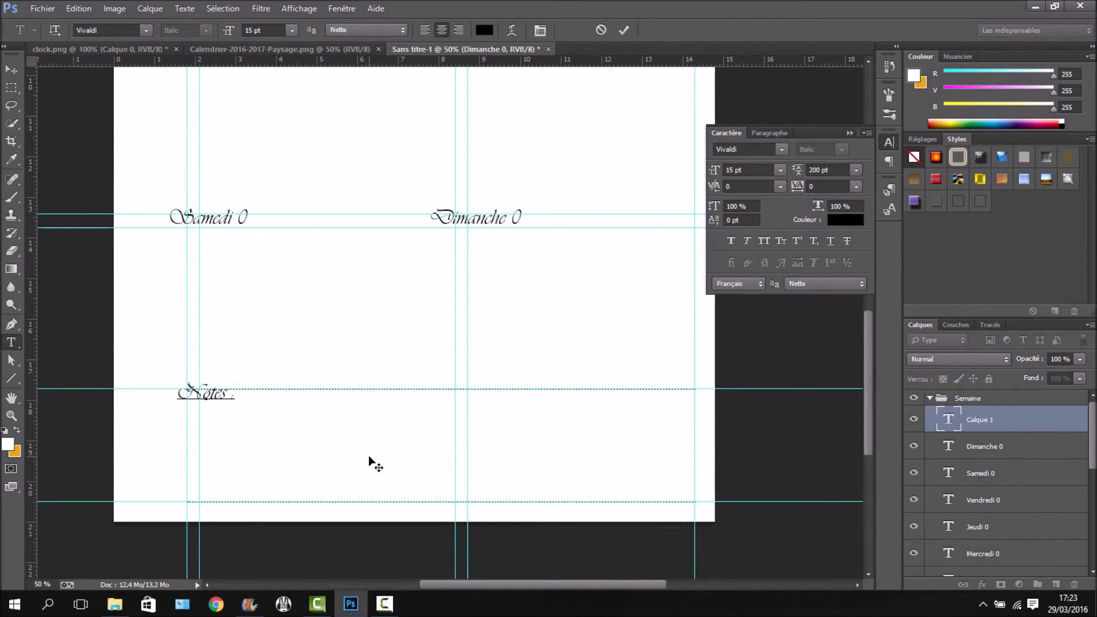
{"action": "key", "text": "ctrl+Return"}
- Move the "Mardi 0" and "Mercredi 0" texts so each starts at its inner vertical guide, just below the row's upper guide
{"action": "scroll", "coordinate": [272, 443], "scroll_direction": "up", "scroll_amount": 6}
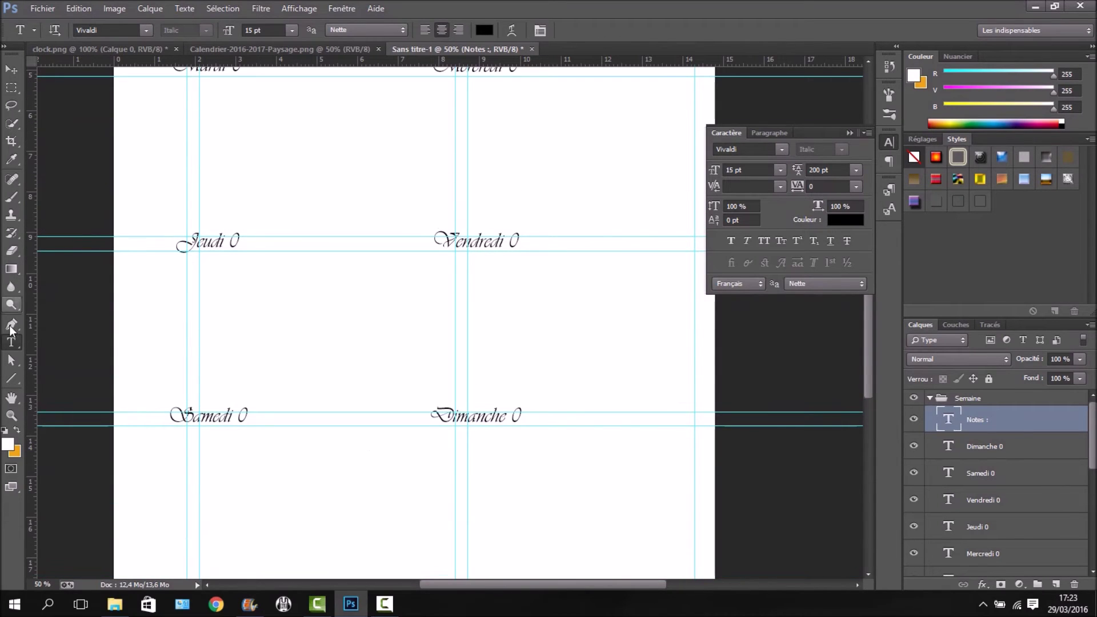
{"action": "left_click", "coordinate": [12, 69]}
{"action": "scroll", "coordinate": [497, 178], "scroll_direction": "up", "scroll_amount": 4}
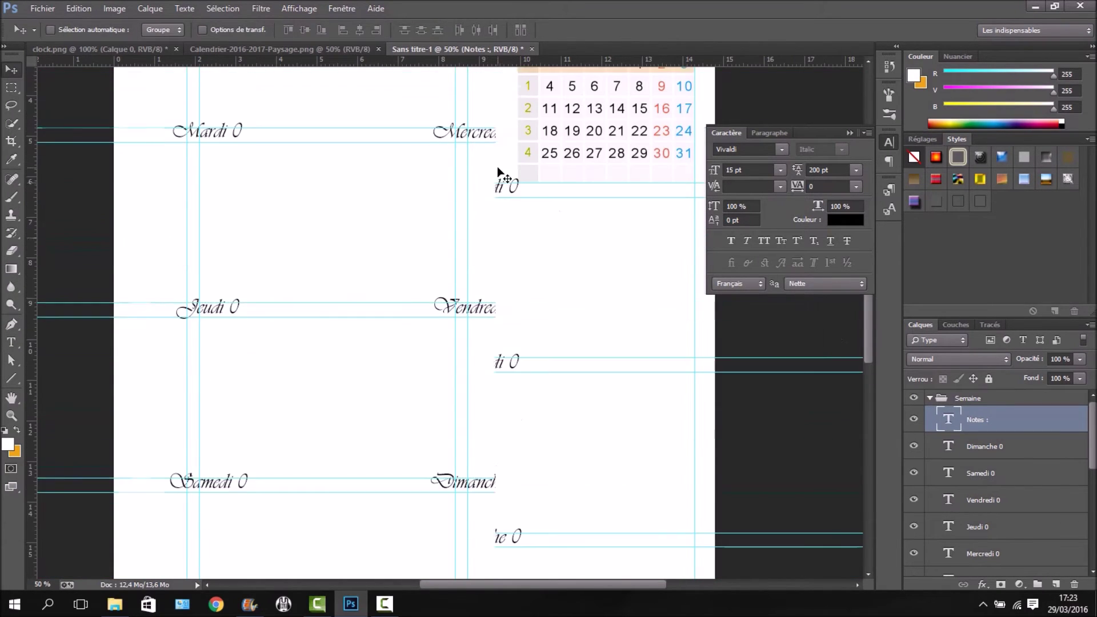
{"action": "scroll", "coordinate": [115, 220], "scroll_direction": "up", "scroll_amount": 2}
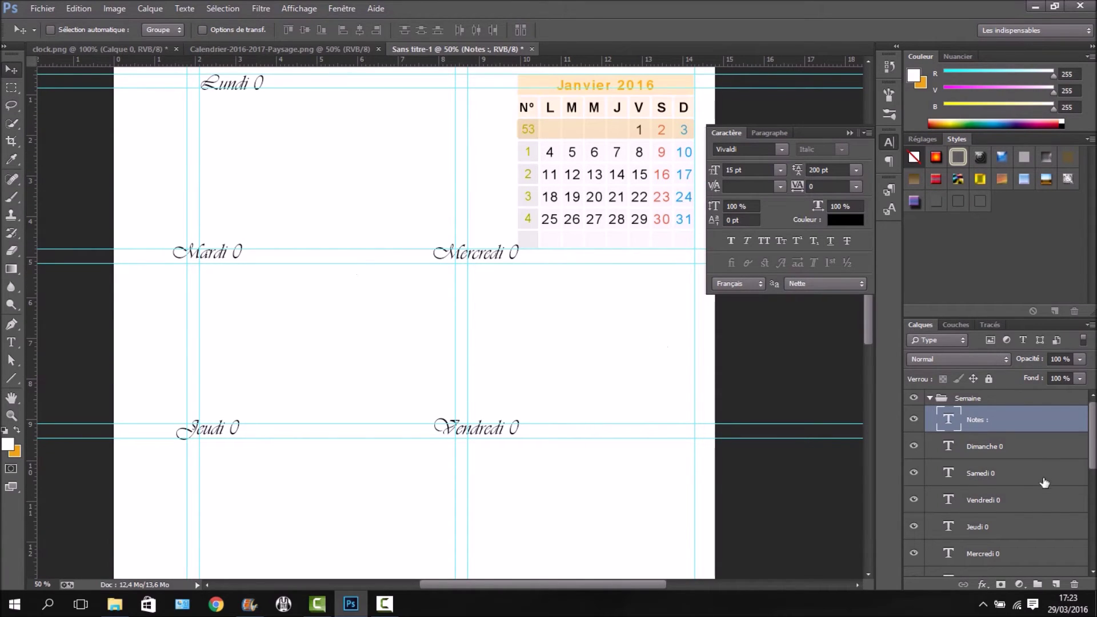
{"action": "scroll", "coordinate": [917, 435], "scroll_direction": "down", "scroll_amount": 2}
{"action": "left_click", "coordinate": [993, 519]}
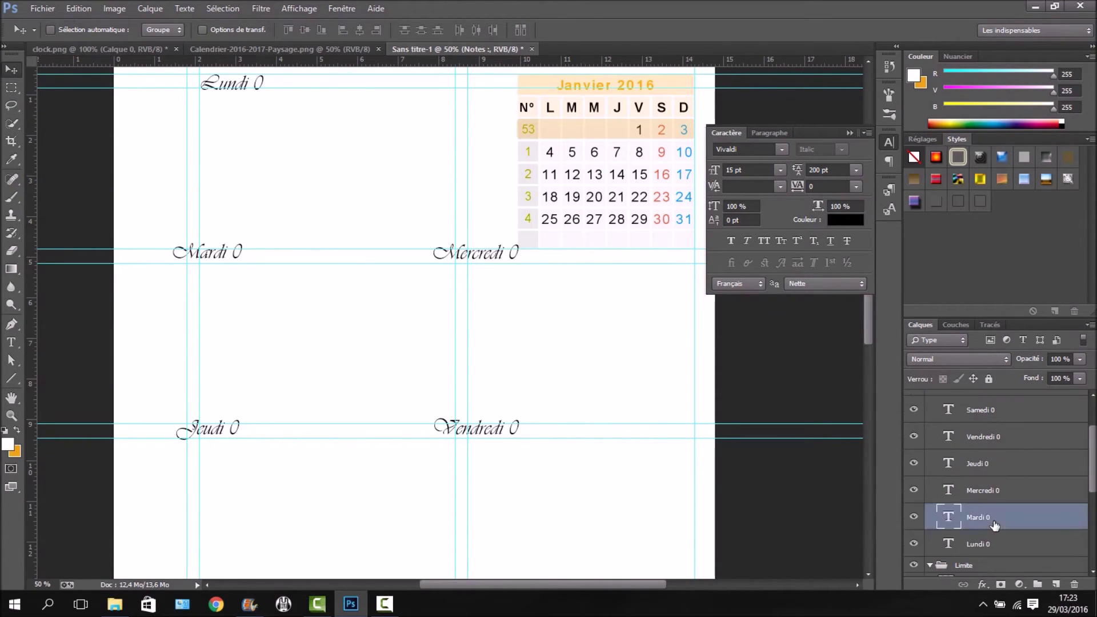
{"action": "left_click_drag", "start_coordinate": [225, 258], "coordinate": [244, 260]}
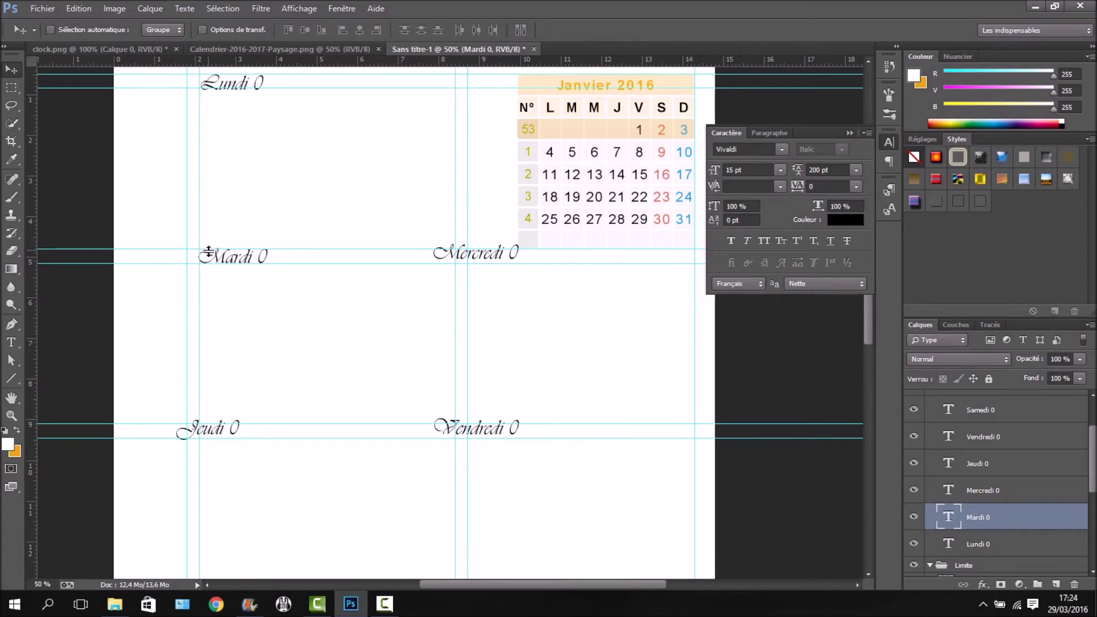
{"action": "left_click_drag", "start_coordinate": [499, 269], "coordinate": [532, 272]}
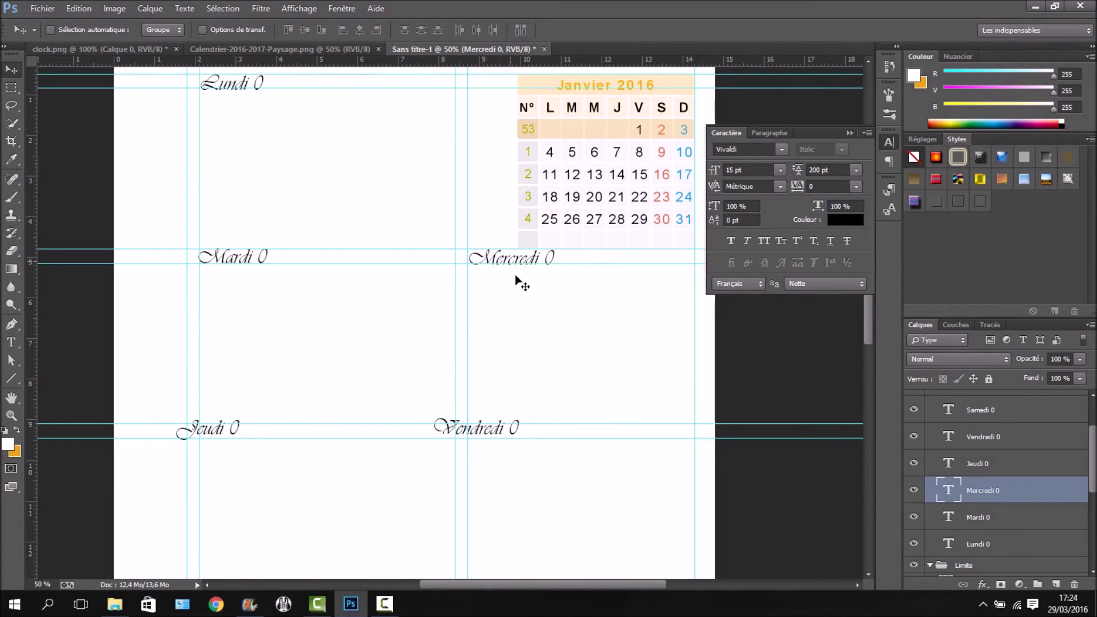
- Move the "Jeudi 0" and "Vendredi 0" texts so each starts at its inner vertical guide within the third row's guides
{"action": "left_click_drag", "start_coordinate": [217, 429], "coordinate": [239, 433]}
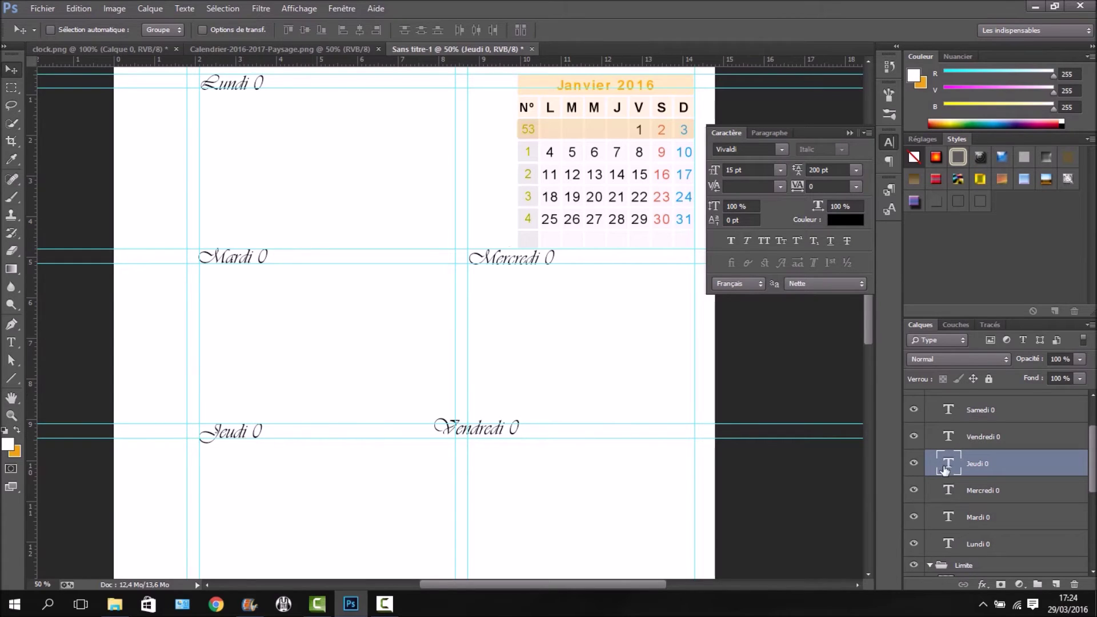
{"action": "left_click", "coordinate": [980, 436]}
{"action": "left_click_drag", "start_coordinate": [501, 436], "coordinate": [536, 439]}
- Move the "Samedi 0" and "Dimanche 0" texts so each starts at its inner vertical guide within the fourth row's guides
{"action": "left_click", "coordinate": [980, 410]}
{"action": "scroll", "coordinate": [461, 433], "scroll_direction": "down", "scroll_amount": 2}
{"action": "scroll", "coordinate": [460, 432], "scroll_direction": "down", "scroll_amount": 2}
{"action": "left_click_drag", "start_coordinate": [230, 452], "coordinate": [260, 456]}
{"action": "scroll", "coordinate": [982, 444], "scroll_direction": "up", "scroll_amount": 2}
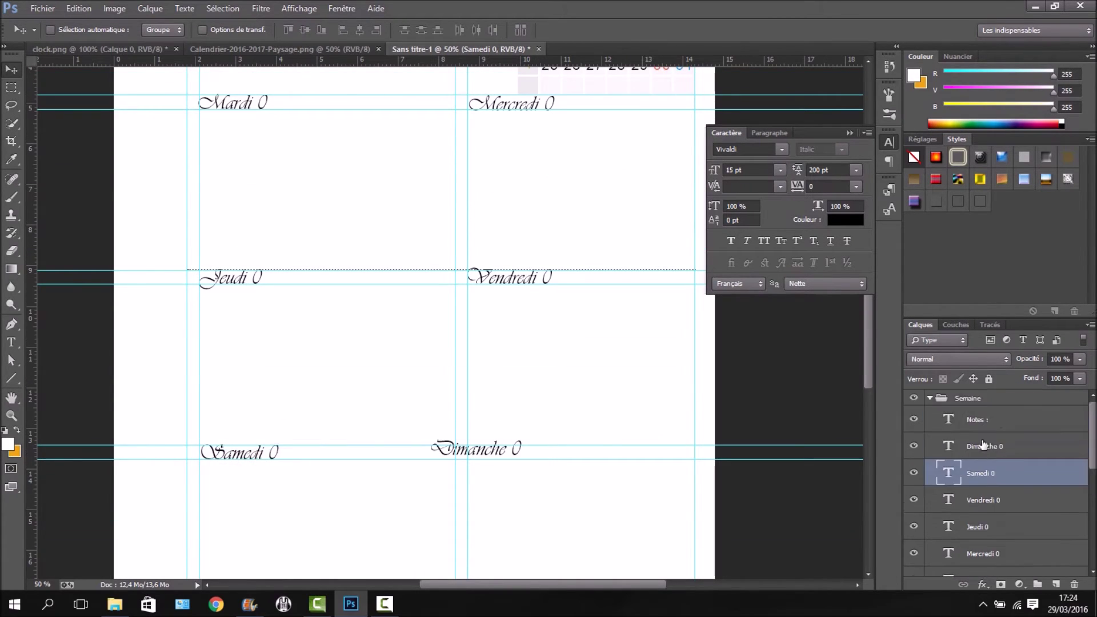
{"action": "left_click", "coordinate": [983, 444]}
{"action": "left_click_drag", "start_coordinate": [522, 460], "coordinate": [551, 457]}
- Move the "Notes :" text to start at the inner vertical guide, just below the lowest horizontal guide
{"action": "scroll", "coordinate": [737, 435], "scroll_direction": "down", "scroll_amount": 1}
{"action": "scroll", "coordinate": [749, 417], "scroll_direction": "down", "scroll_amount": 2}
{"action": "left_click_drag", "start_coordinate": [222, 505], "coordinate": [245, 515]}
{"action": "left_click", "coordinate": [1006, 419]}
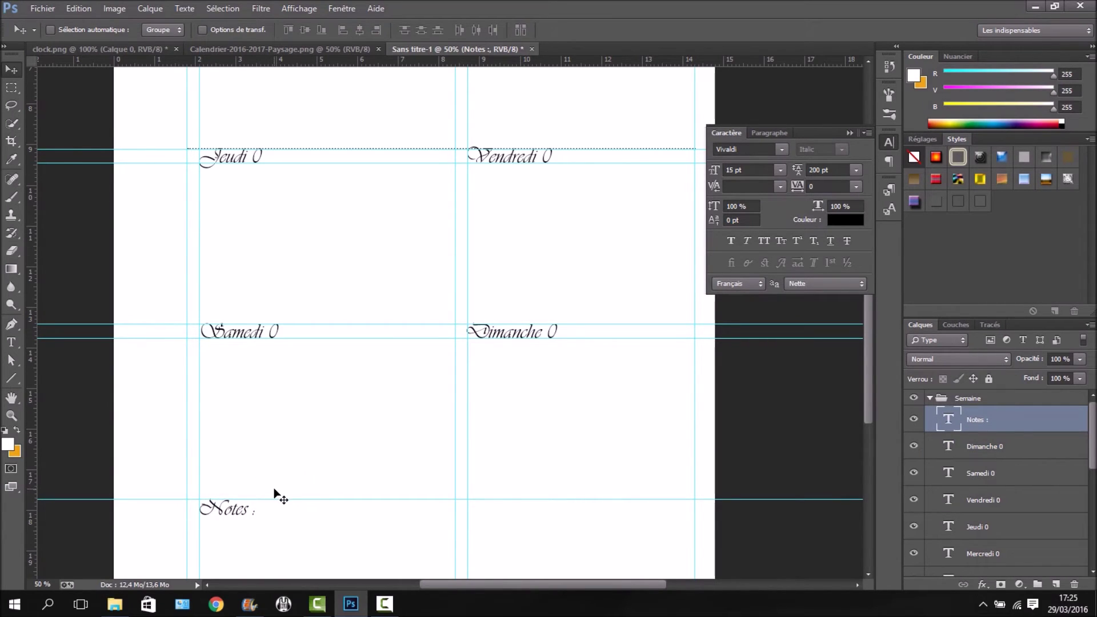
- Collapse the Semaine group and create a new layer group named "Clock" above it
{"action": "scroll", "coordinate": [259, 499], "scroll_direction": "up", "scroll_amount": 8}
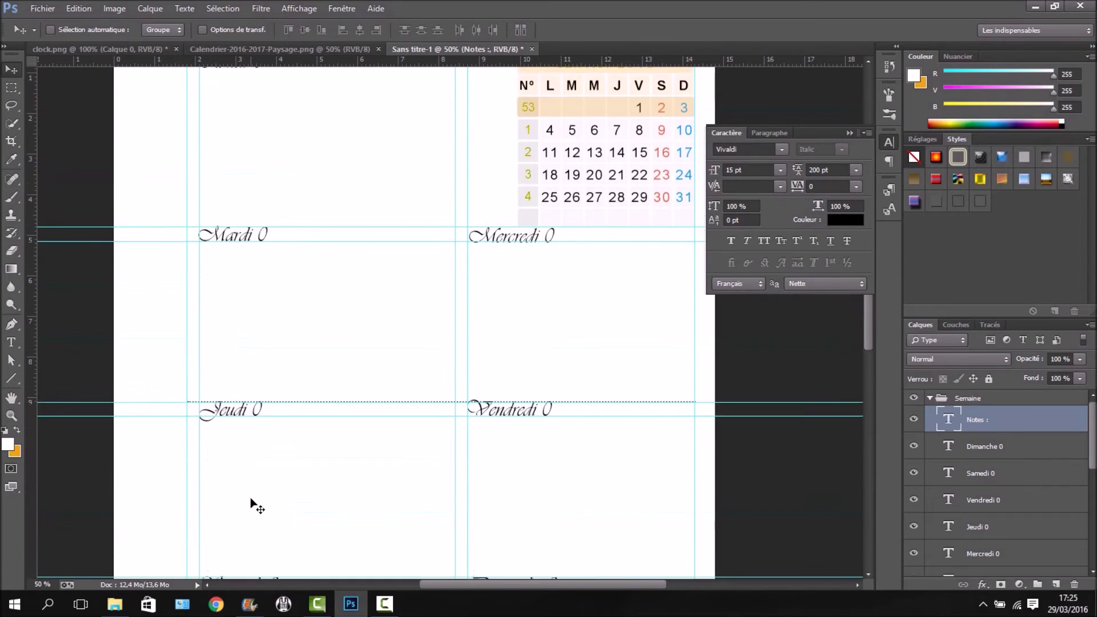
{"action": "scroll", "coordinate": [392, 380], "scroll_direction": "up", "scroll_amount": 1}
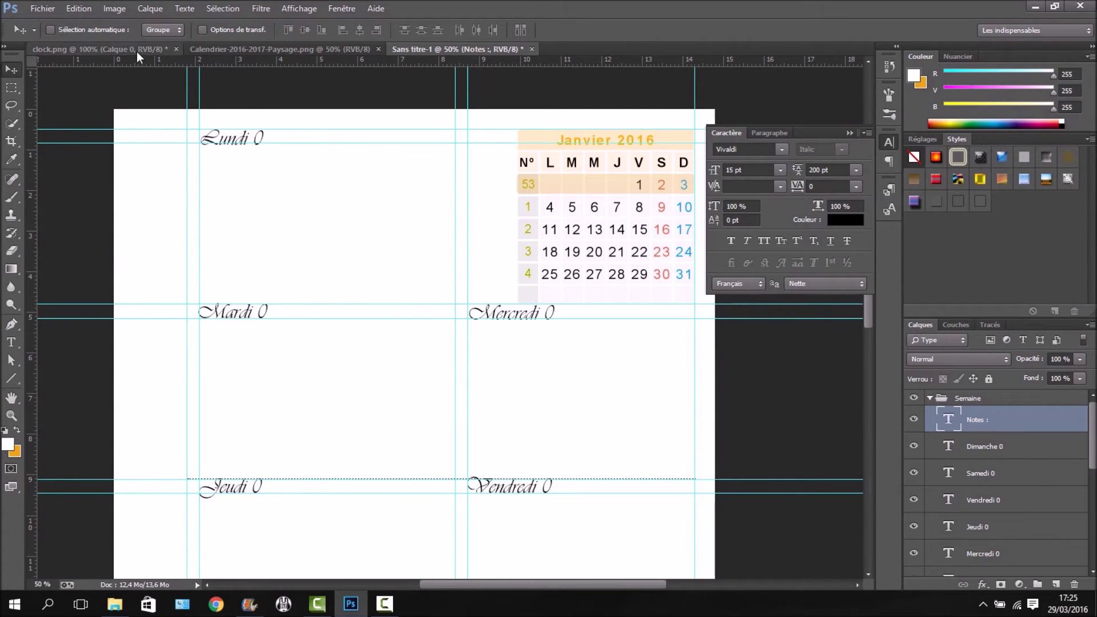
{"action": "left_click", "coordinate": [932, 399]}
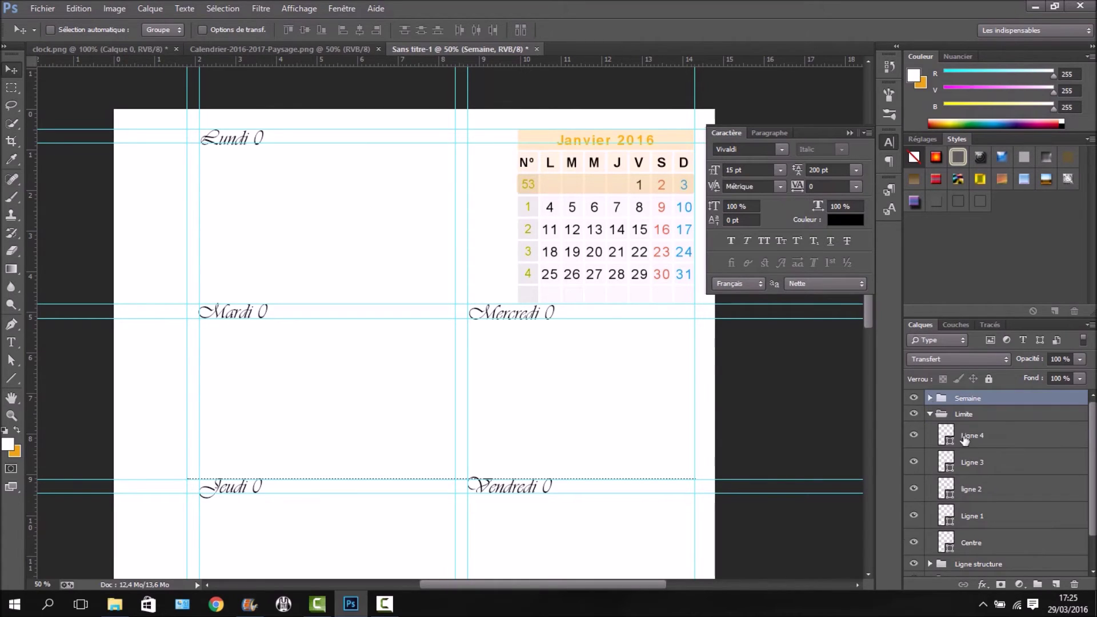
{"action": "left_click", "coordinate": [1038, 583]}
{"action": "key", "text": "c"}
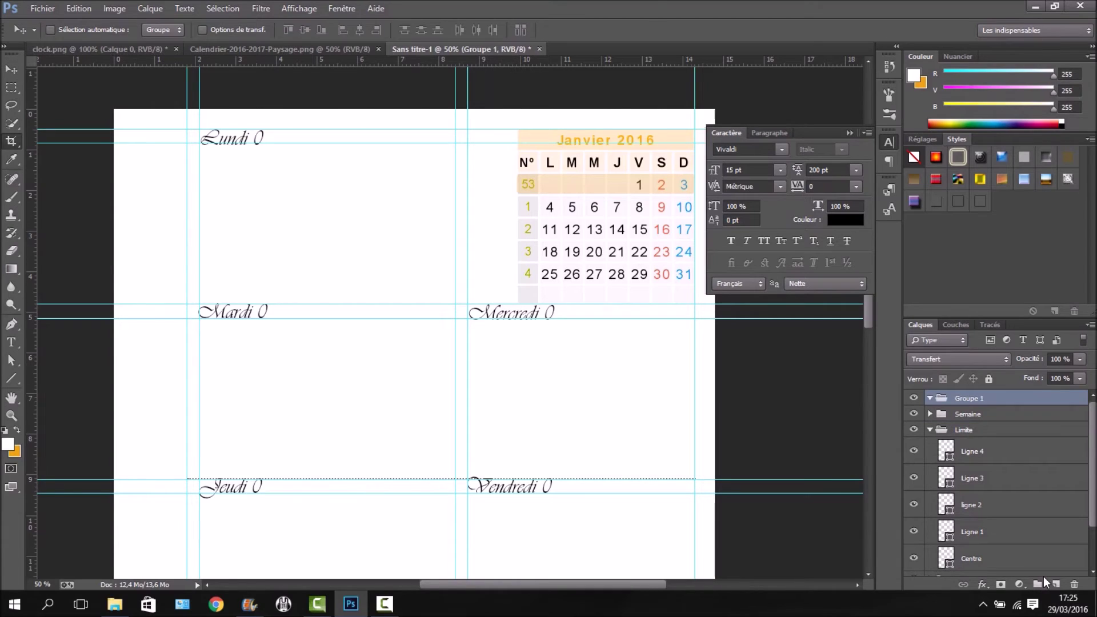
{"action": "double_click", "coordinate": [972, 402]}
{"action": "type", "text": "C"}
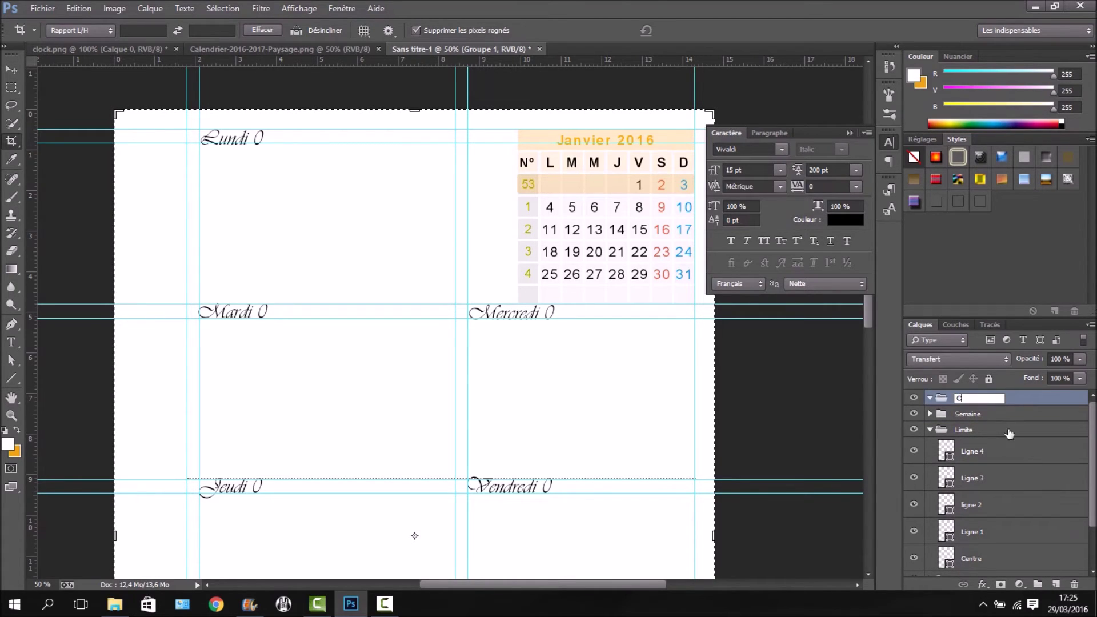
{"action": "type", "text": "lock"}
{"action": "key", "text": "Return"}
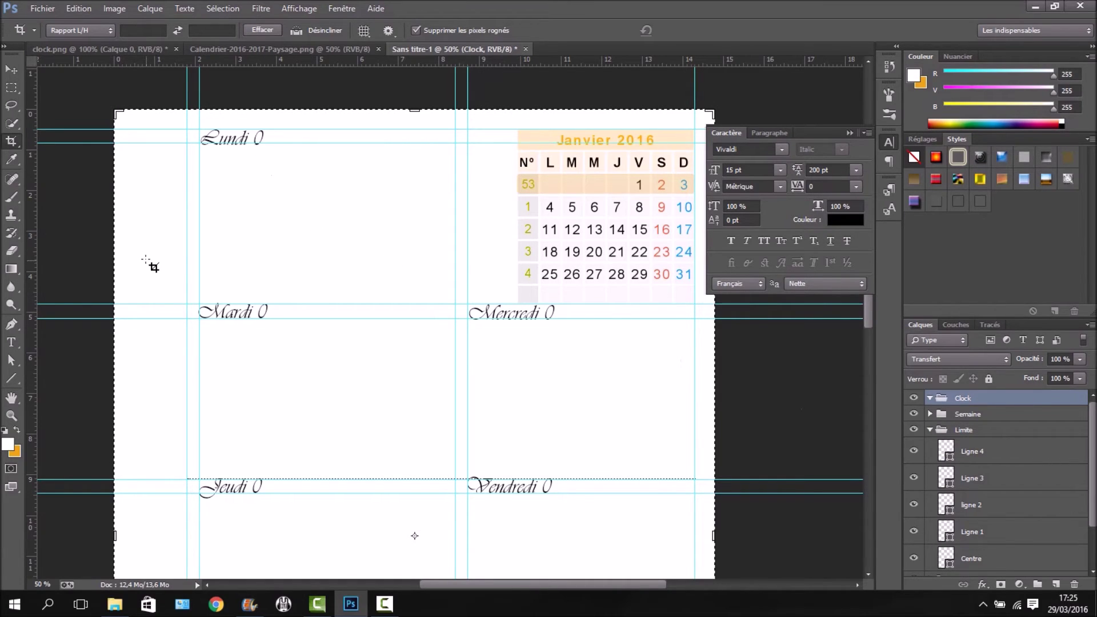
{"action": "key", "text": "Escape"}
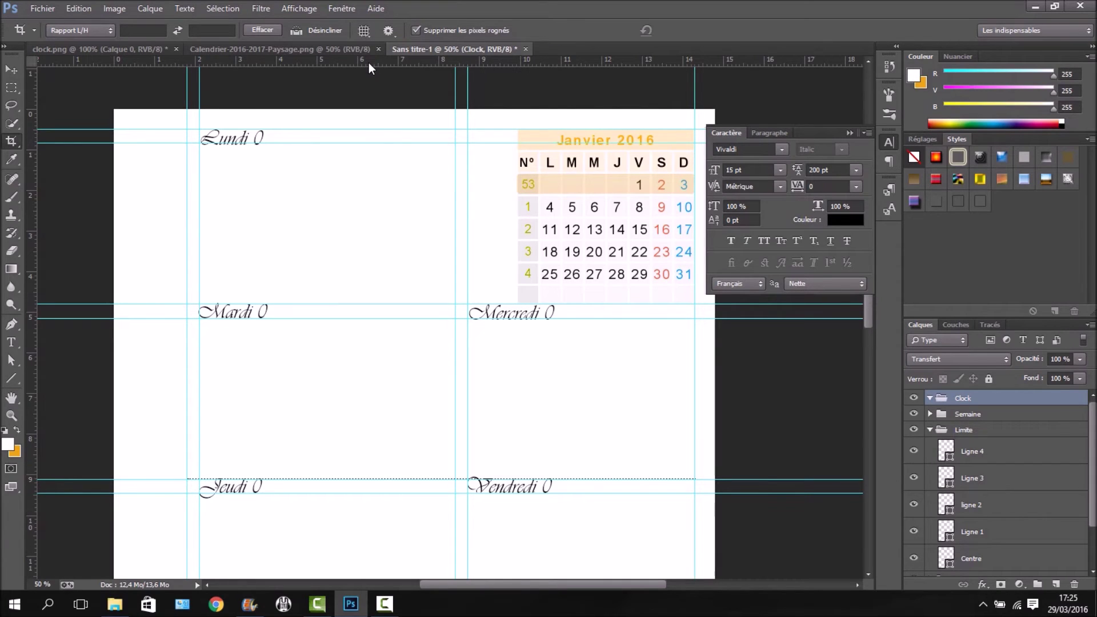
- Select a small area about 0.3 cm wide below "Lundi 0" from the inner guide and add a vertical guide along its right edge
{"action": "key", "text": "ctrl+1"}
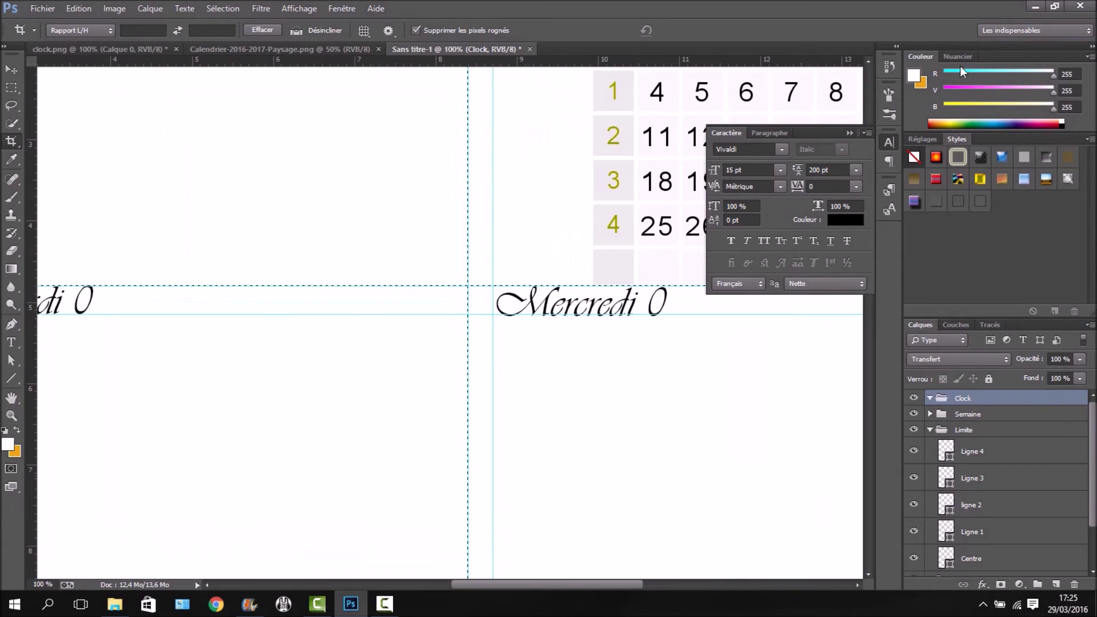
{"action": "left_click_drag", "start_coordinate": [561, 585], "coordinate": [463, 582]}
{"action": "scroll", "coordinate": [553, 115], "scroll_direction": "up", "scroll_amount": 3}
{"action": "scroll", "coordinate": [546, 74], "scroll_direction": "up", "scroll_amount": 3}
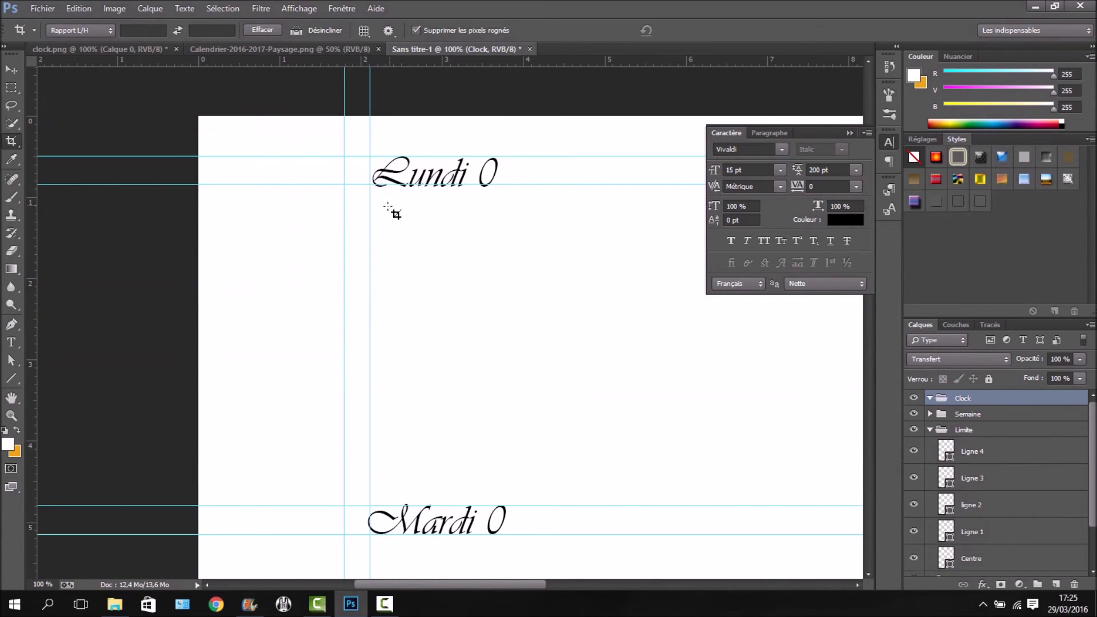
{"action": "left_click", "coordinate": [10, 87]}
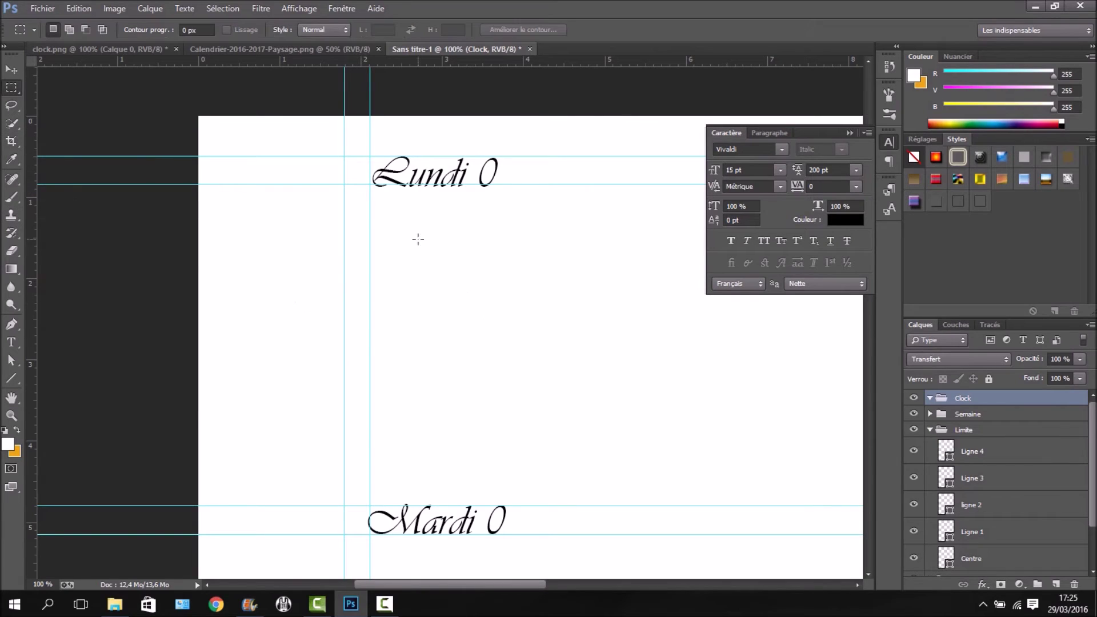
{"action": "left_click_drag", "start_coordinate": [369, 184], "coordinate": [393, 204]}
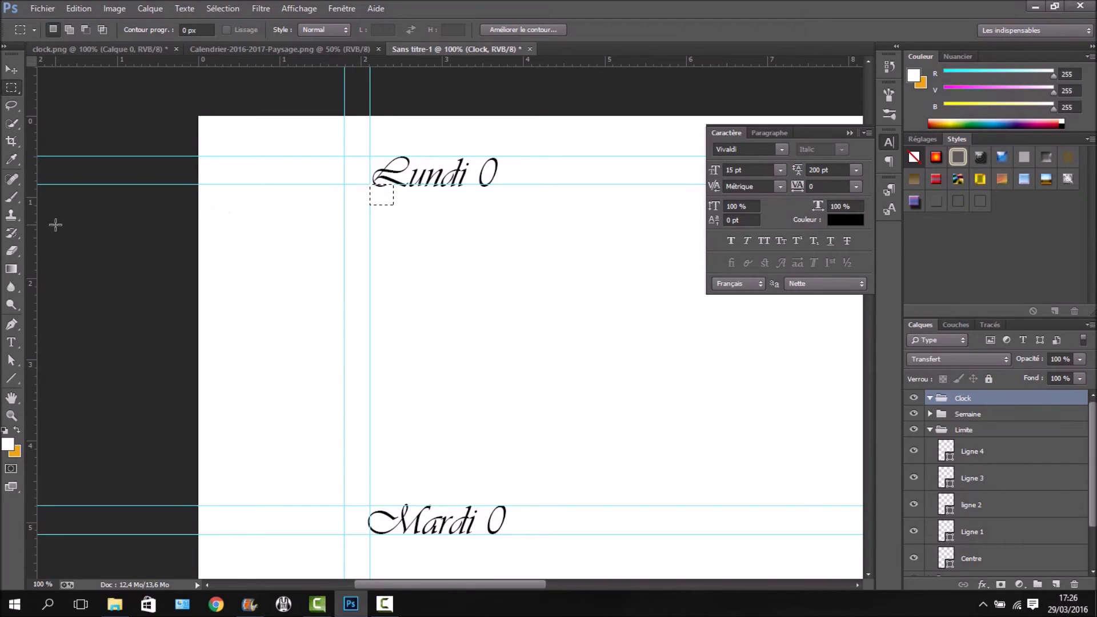
{"action": "left_click_drag", "start_coordinate": [34, 255], "coordinate": [393, 264]}
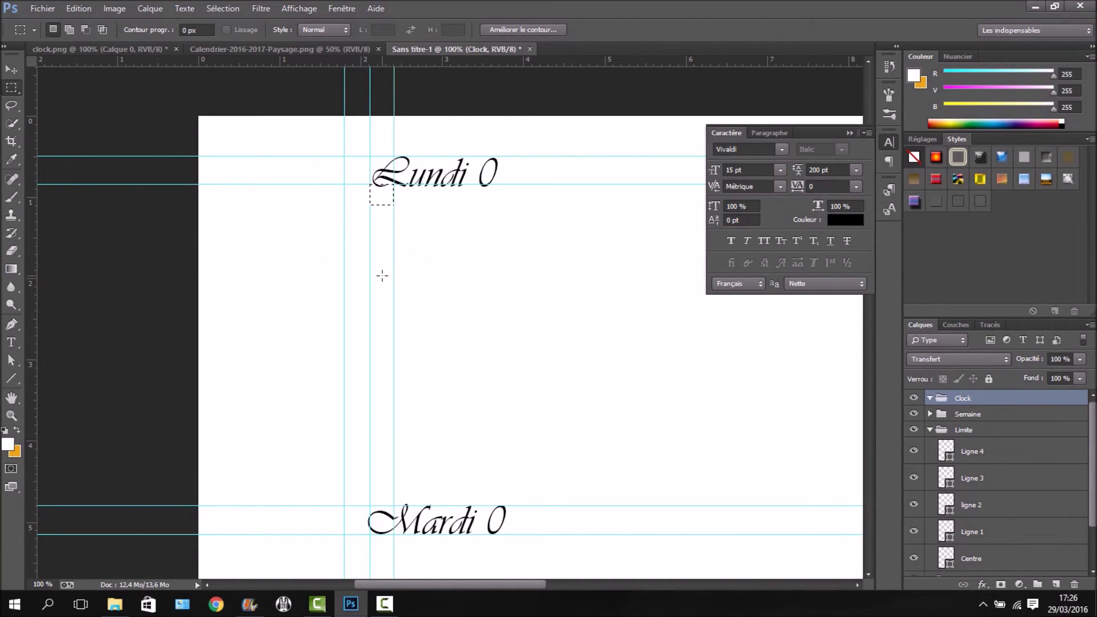
- Move the selection below "Mercredi 0" at the inner guide, add a vertical guide along its right edge, and deselect
{"action": "left_click_drag", "start_coordinate": [376, 198], "coordinate": [846, 543]}
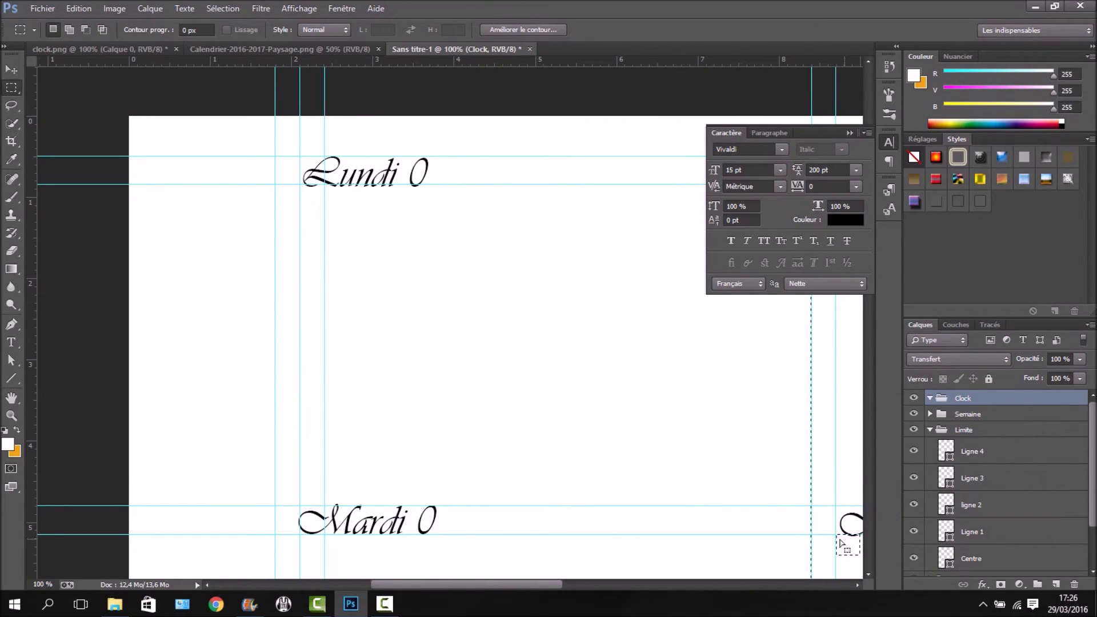
{"action": "left_click_drag", "start_coordinate": [31, 349], "coordinate": [860, 489]}
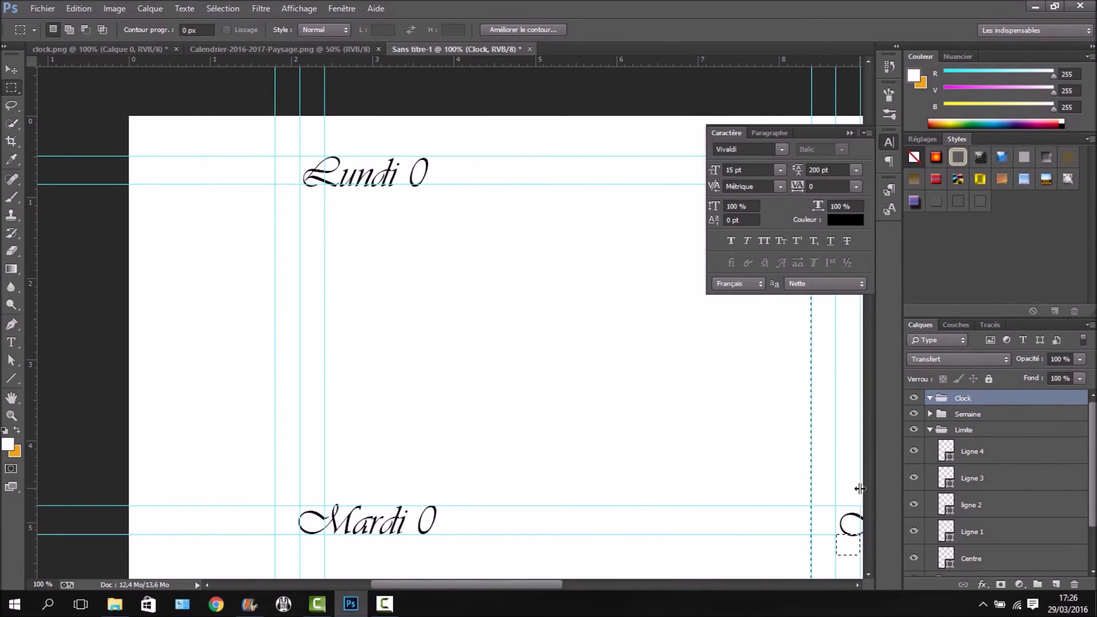
{"action": "left_click", "coordinate": [691, 382]}
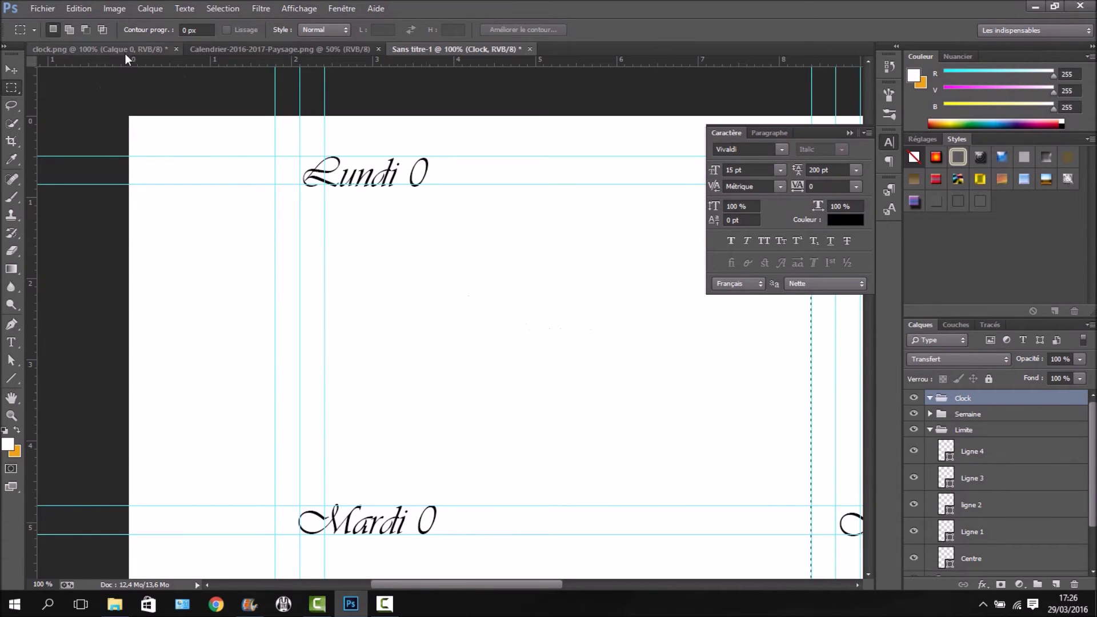
- Copy the whole clock image from clock.png and paste it into the Clock group of Sans titre-1
{"action": "key", "text": "ctrl+Tab"}
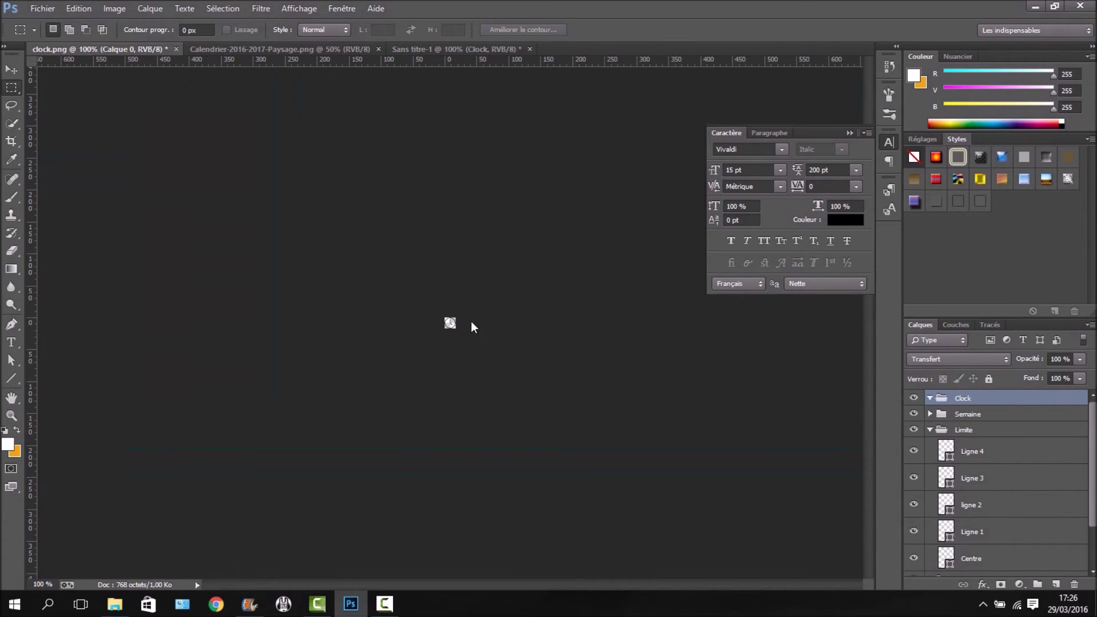
{"action": "key", "text": "ctrl+a"}
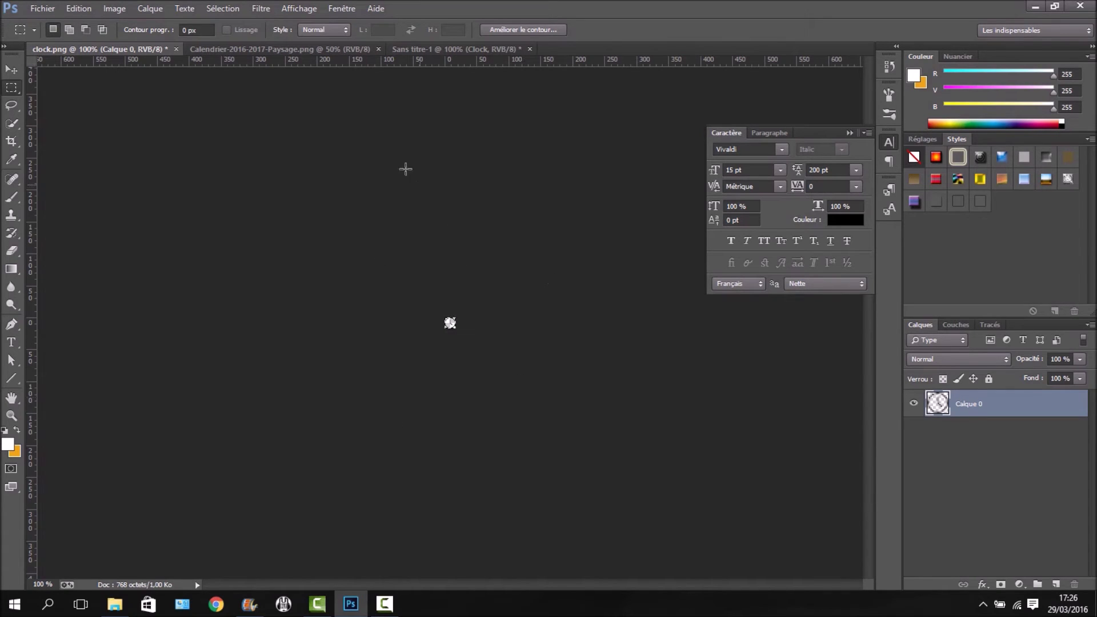
{"action": "left_click", "coordinate": [430, 47]}
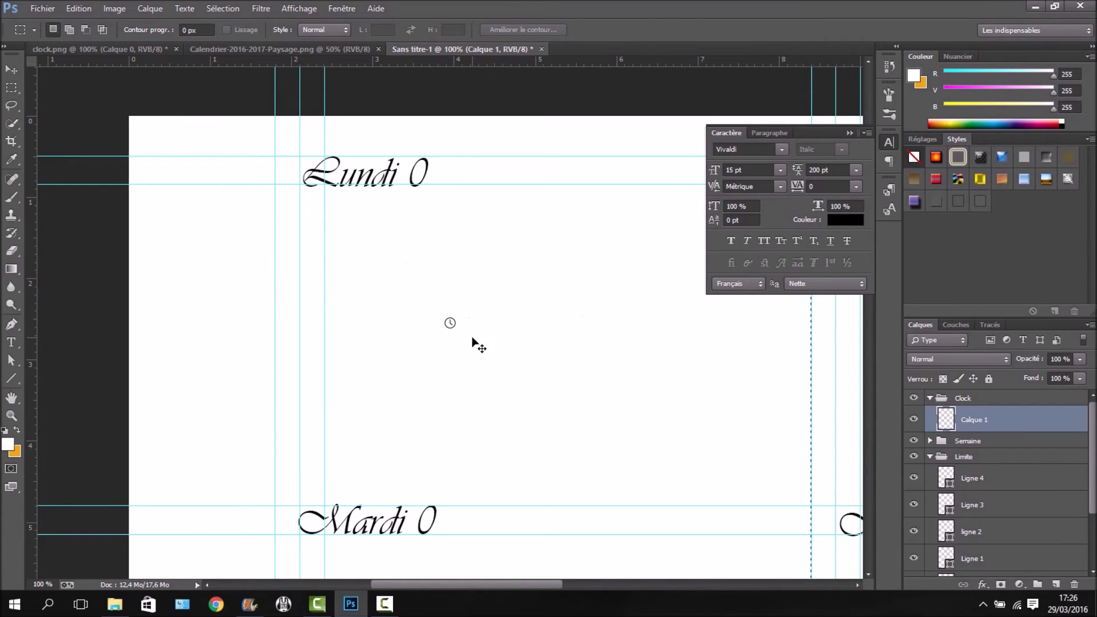
{"action": "key", "text": "ctrl+t"}
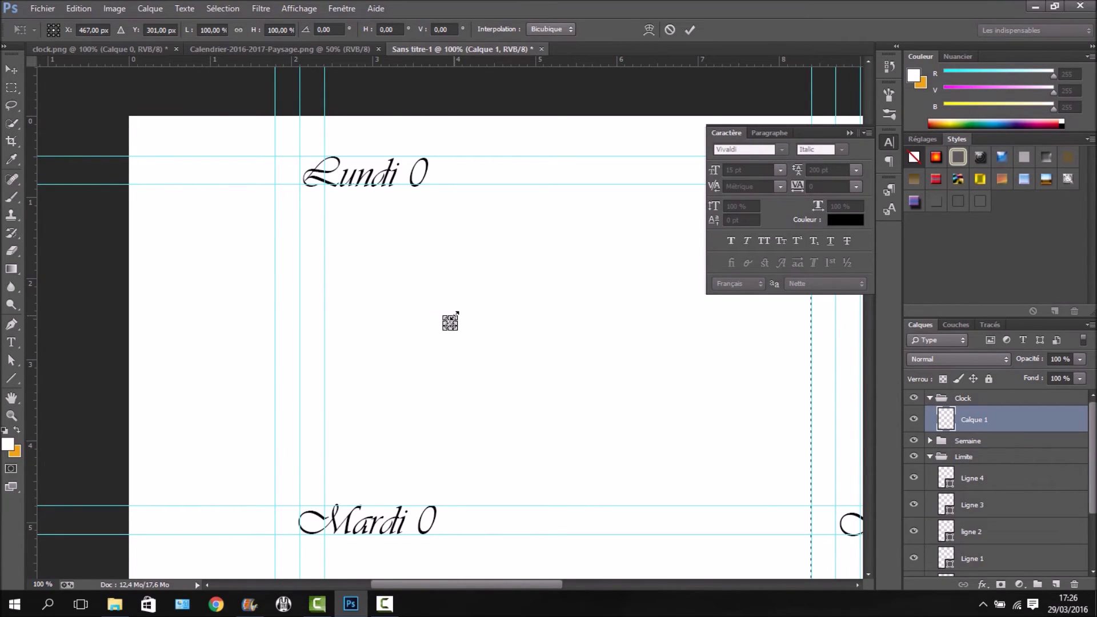
{"action": "left_click_drag", "start_coordinate": [457, 313], "coordinate": [468, 304]}
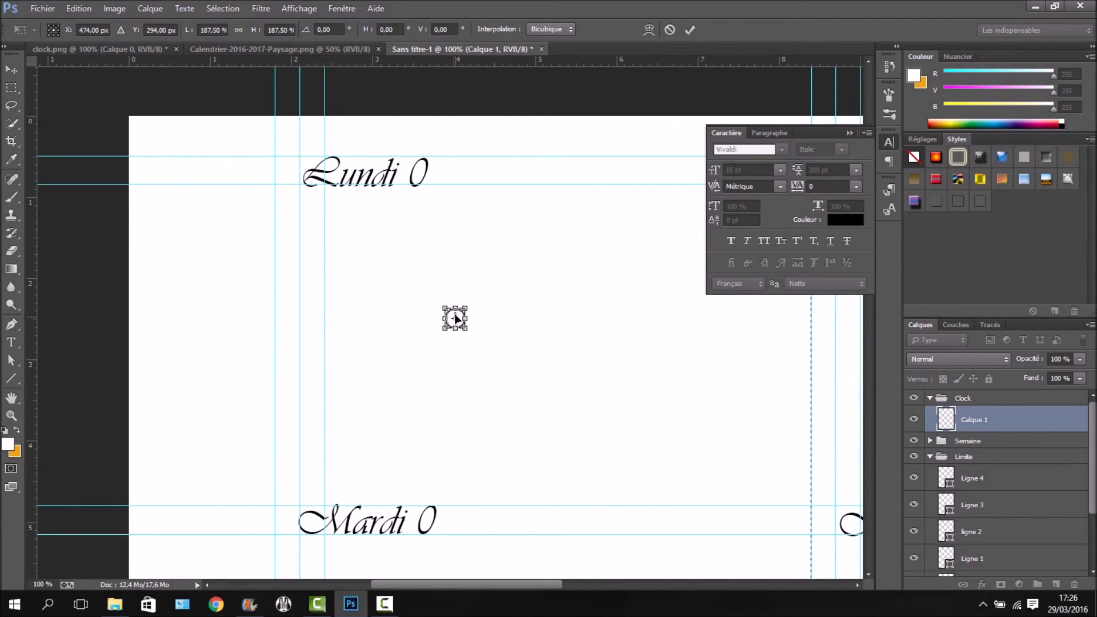
{"action": "left_click_drag", "start_coordinate": [451, 310], "coordinate": [329, 203]}
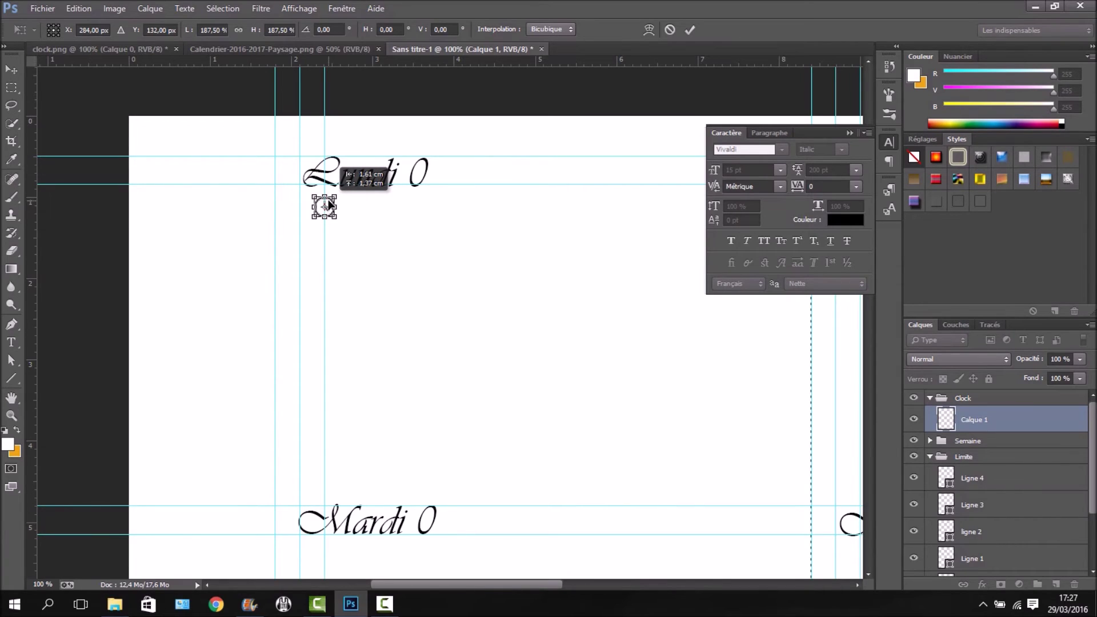
{"action": "left_click_drag", "start_coordinate": [328, 197], "coordinate": [329, 197]}
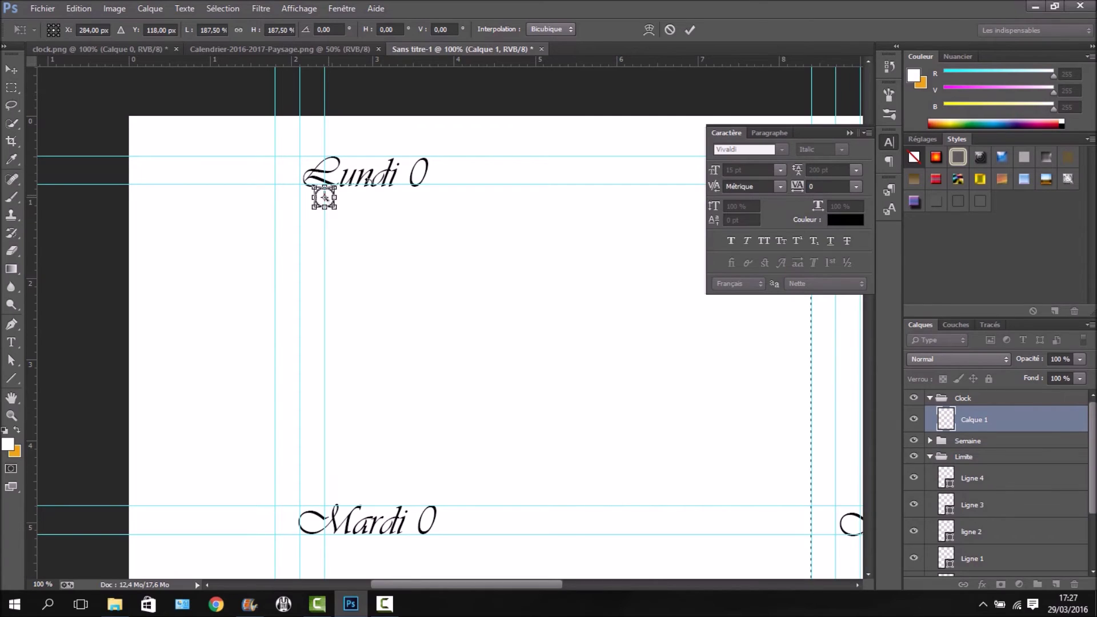
{"action": "left_click", "coordinate": [663, 29]}
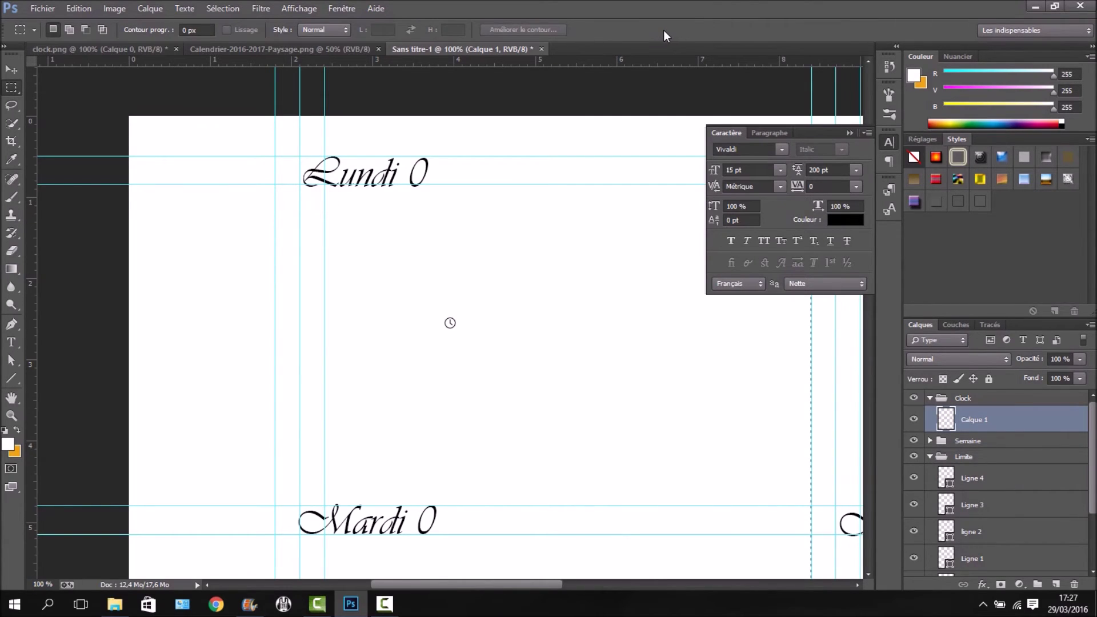
{"action": "key", "text": "Delete"}
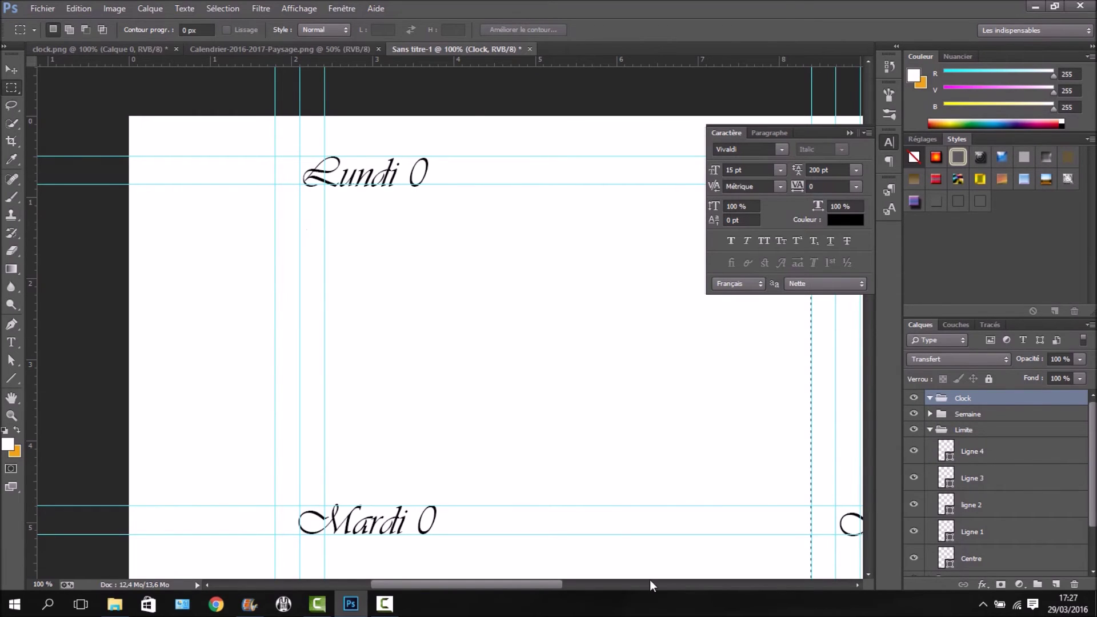
- Using a small marquee selection placed below "Lundi 0" and then below "Mardi 0", add a horizontal guide along its lower edge at each place
{"action": "left_click_drag", "start_coordinate": [529, 583], "coordinate": [601, 584]}
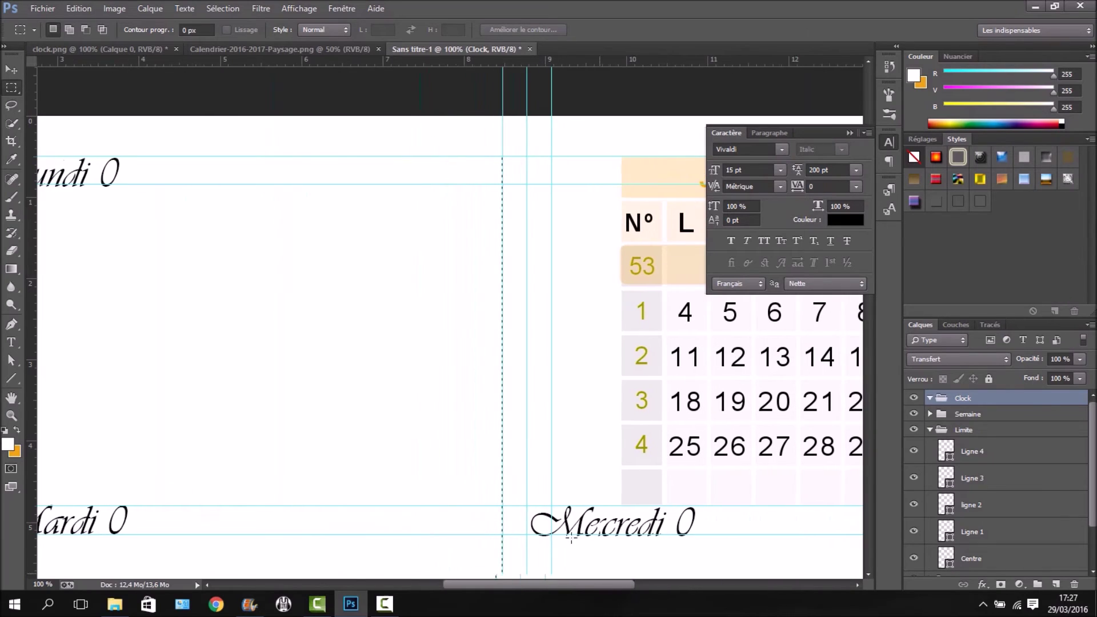
{"action": "scroll", "coordinate": [517, 434], "scroll_direction": "down", "scroll_amount": 1}
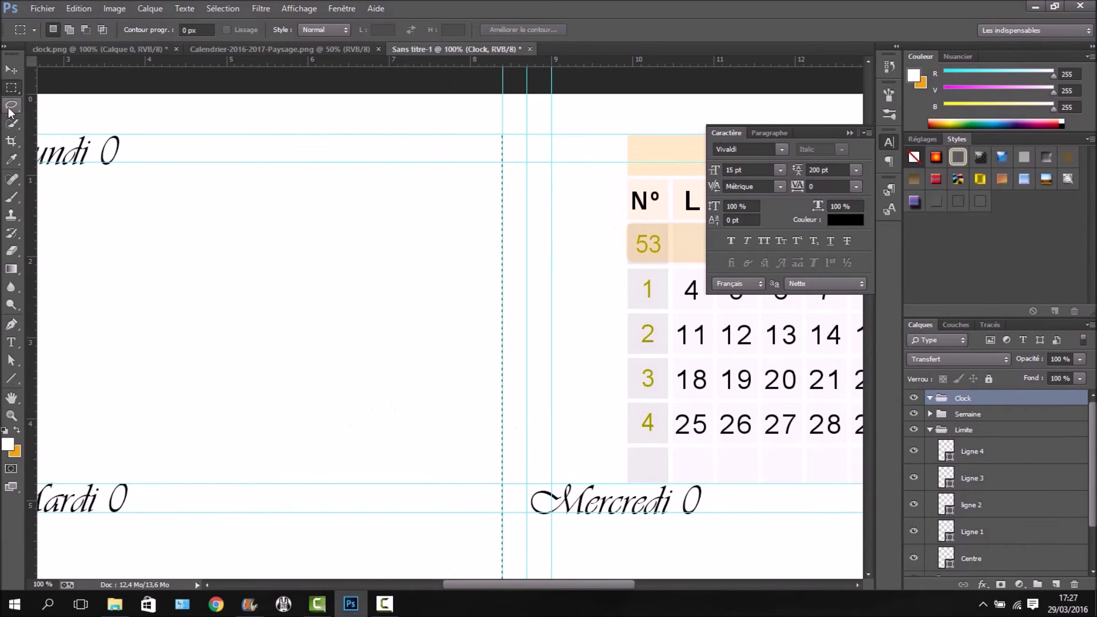
{"action": "left_click_drag", "start_coordinate": [582, 583], "coordinate": [486, 538]}
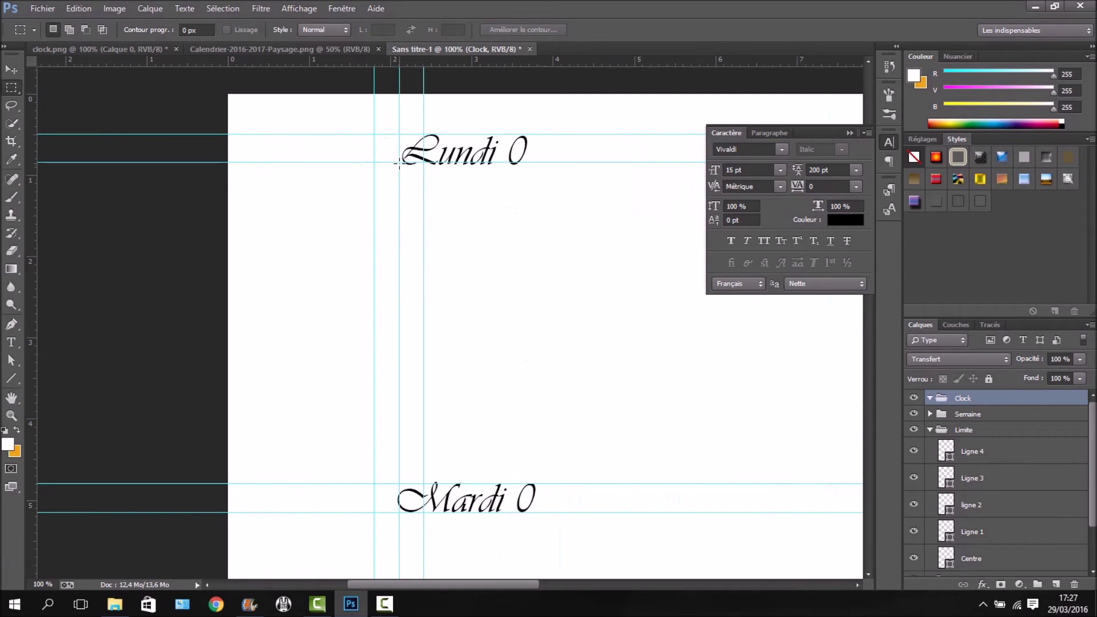
{"action": "left_click_drag", "start_coordinate": [399, 164], "coordinate": [418, 182]}
{"action": "left_click_drag", "start_coordinate": [418, 182], "coordinate": [419, 184]}
{"action": "left_click_drag", "start_coordinate": [460, 67], "coordinate": [420, 521]}
{"action": "left_click_drag", "start_coordinate": [503, 64], "coordinate": [469, 534]}
- Move the selection below "Jeudi 0" and then below "Samedi 0", adding a horizontal guide along its lower edge at each place
{"action": "scroll", "coordinate": [464, 318], "scroll_direction": "down", "scroll_amount": 3}
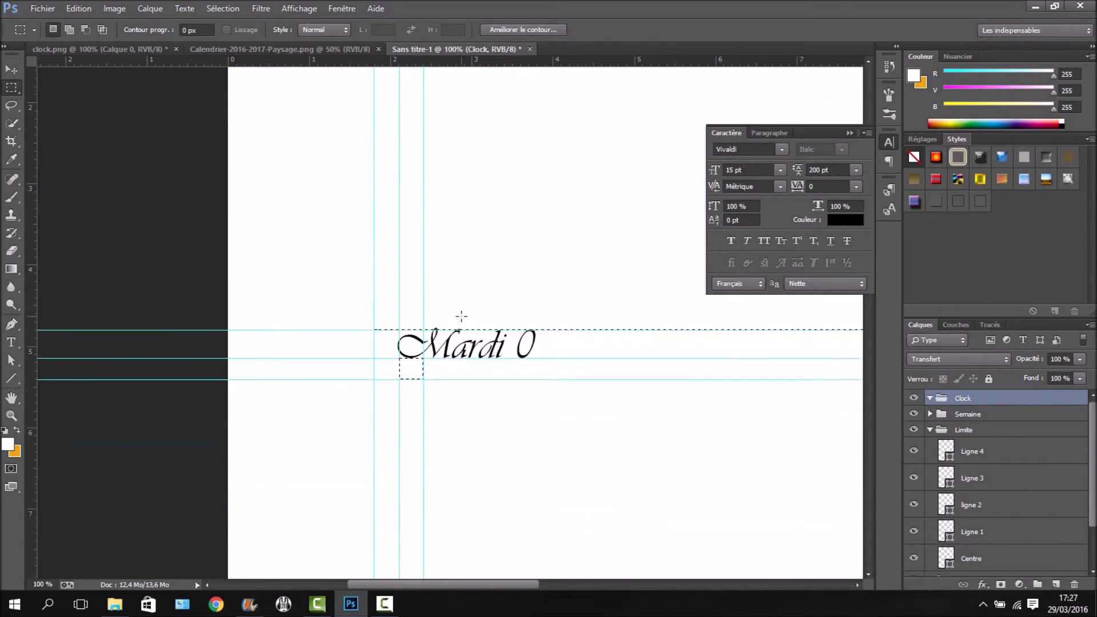
{"action": "scroll", "coordinate": [464, 319], "scroll_direction": "down", "scroll_amount": 4}
{"action": "left_click_drag", "start_coordinate": [418, 180], "coordinate": [420, 531]}
{"action": "left_click_drag", "start_coordinate": [416, 65], "coordinate": [448, 541]}
{"action": "scroll", "coordinate": [470, 372], "scroll_direction": "down", "scroll_amount": 2}
{"action": "scroll", "coordinate": [469, 370], "scroll_direction": "down", "scroll_amount": 3}
{"action": "left_click_drag", "start_coordinate": [411, 279], "coordinate": [414, 567]}
{"action": "left_click_drag", "start_coordinate": [496, 61], "coordinate": [433, 574]}
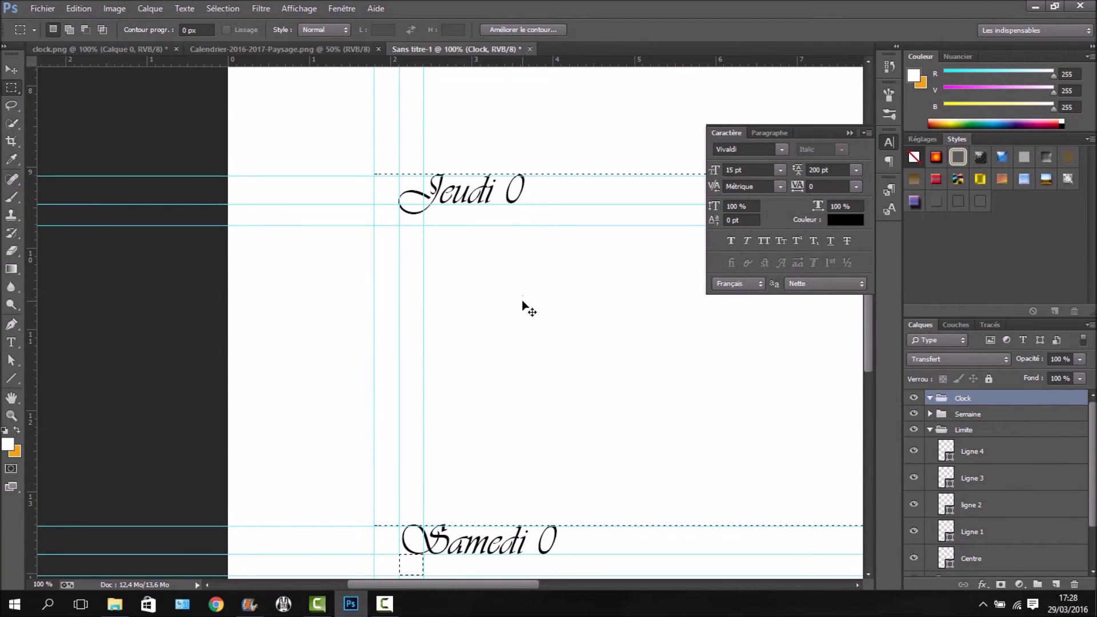
- Clear the selection and paste the copied clock as a new layer in the Clock group, between "Lundi 0" and "Mardi 0"
{"action": "scroll", "coordinate": [557, 248], "scroll_direction": "up", "scroll_amount": 3}
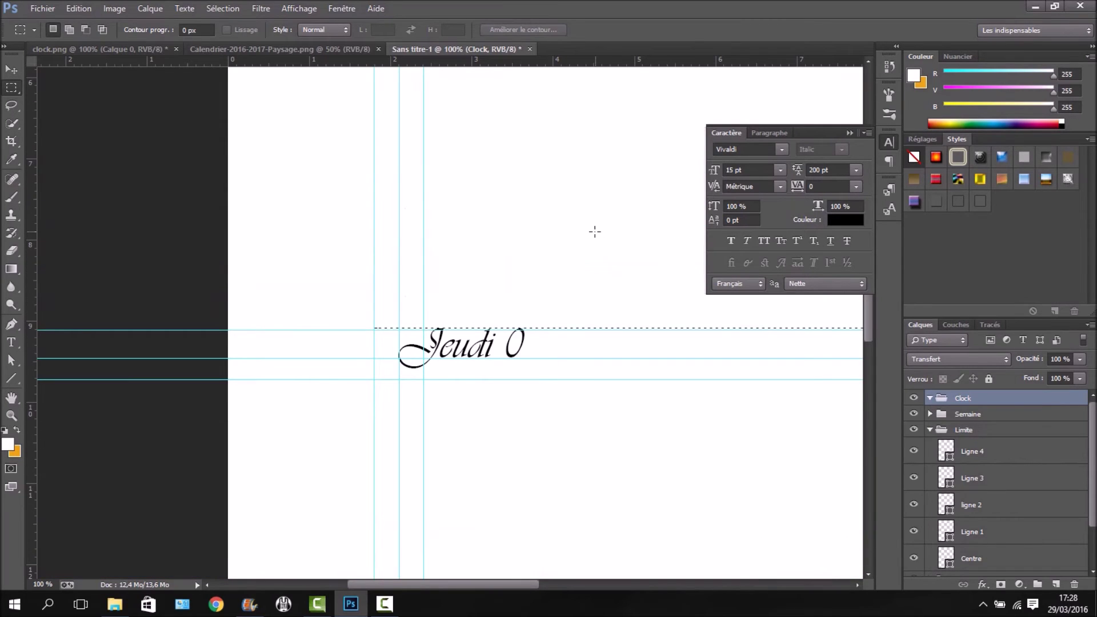
{"action": "scroll", "coordinate": [595, 231], "scroll_direction": "up", "scroll_amount": 7}
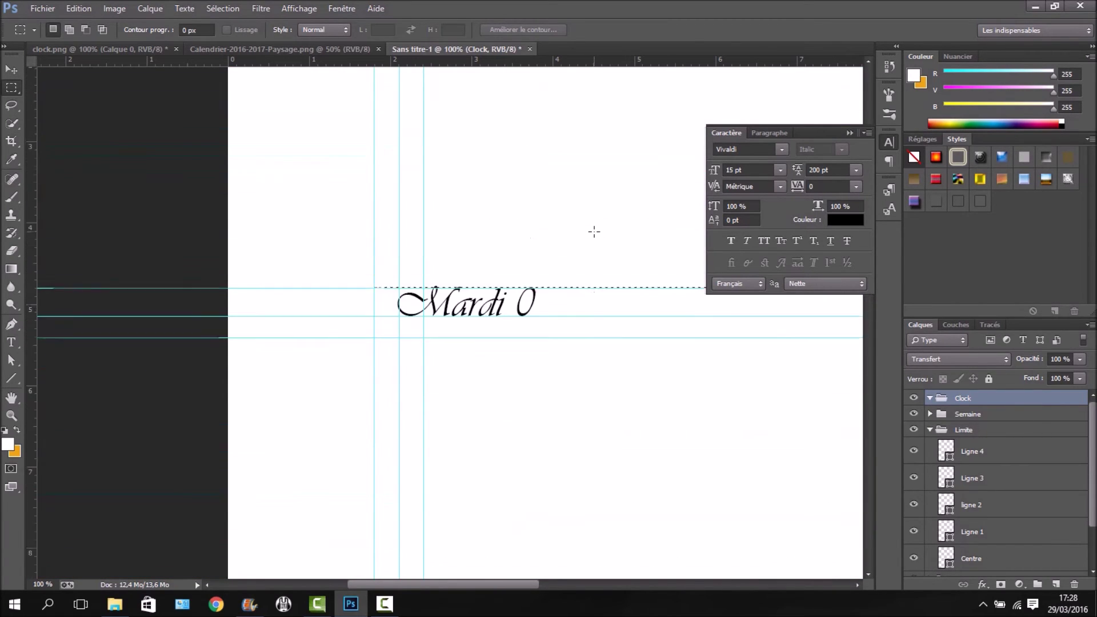
{"action": "scroll", "coordinate": [594, 232], "scroll_direction": "up", "scroll_amount": 2}
{"action": "key", "text": "ctrl+shift+alt+n"}
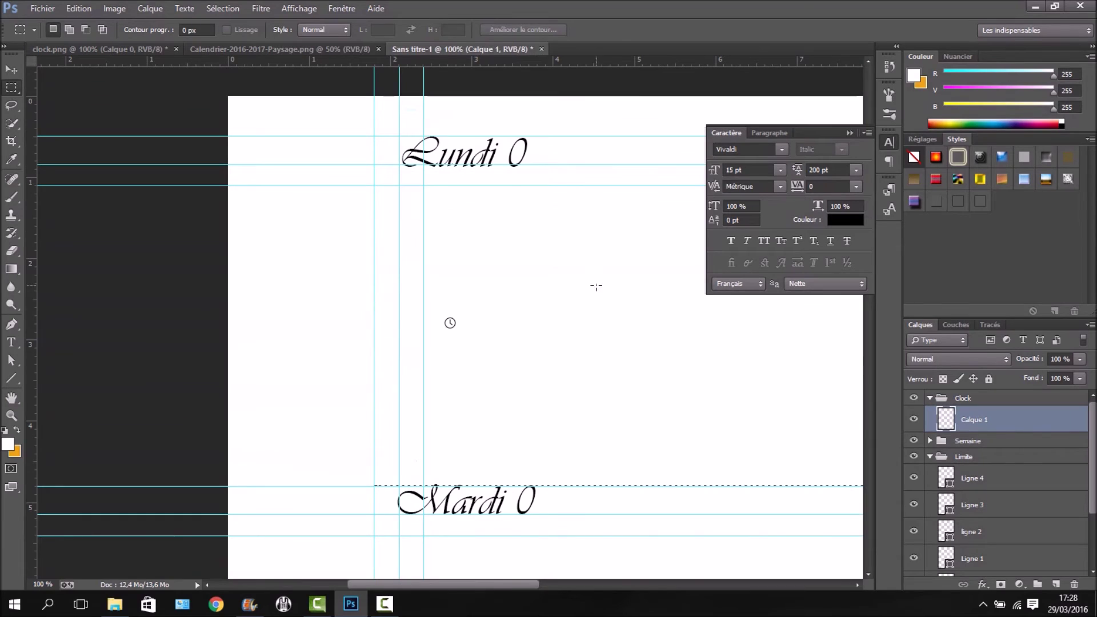
- Scale the pasted clock to 150% and place it on the guide intersection below "Lundi 0"
{"action": "key", "text": "ctrl+t"}
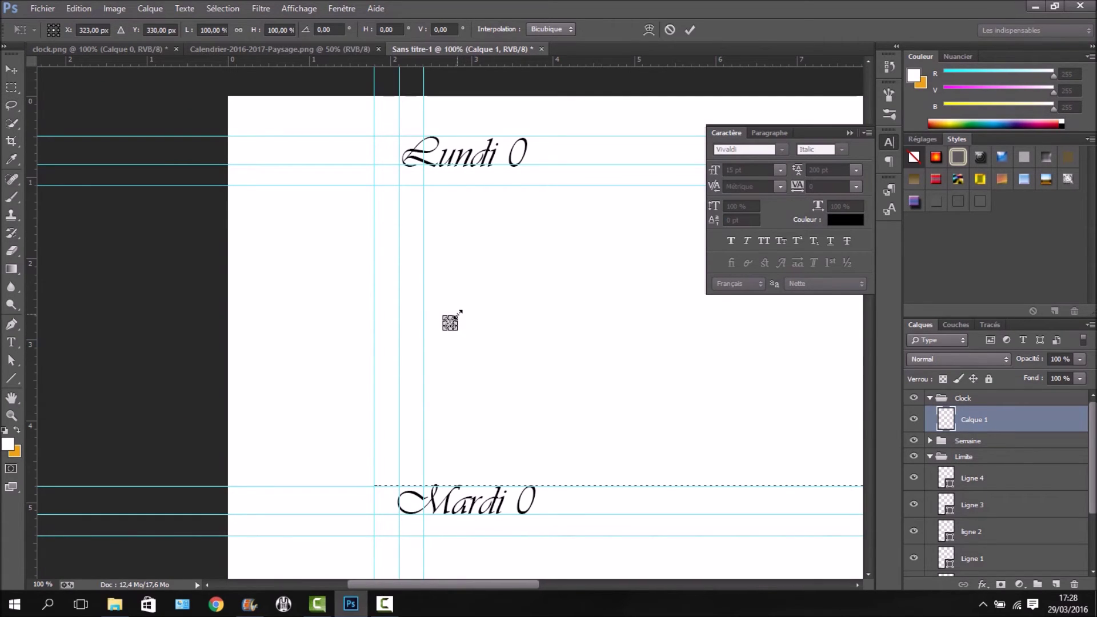
{"action": "left_click_drag", "start_coordinate": [459, 313], "coordinate": [430, 184]}
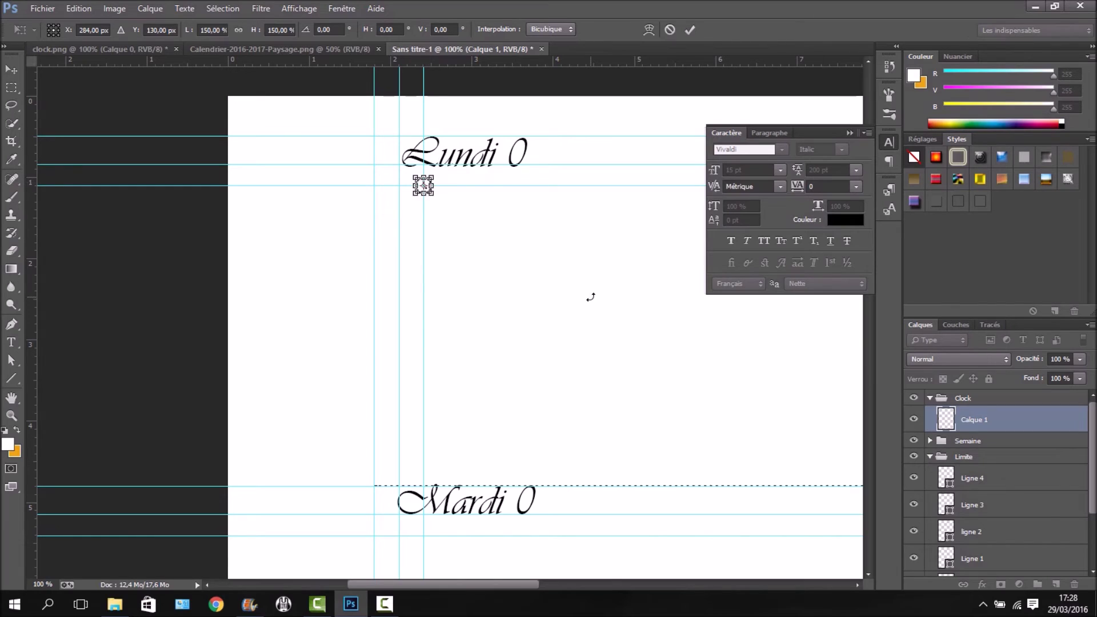
{"action": "key", "text": "Return"}
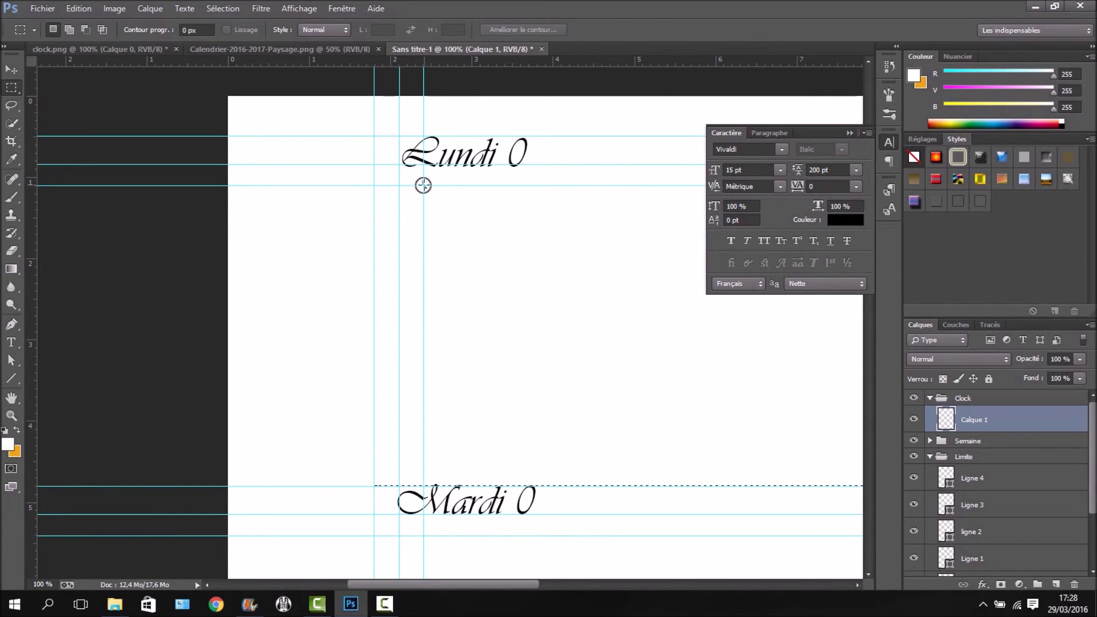
- Rename the clock layer "Clock lundi"
{"action": "double_click", "coordinate": [973, 421]}
{"action": "type", "text": "Clock lundi"}
{"action": "key", "text": "Return"}
- Duplicate the "Clock lundi" layer and move the copy onto the guide intersection below "Mardi 0"
{"action": "key", "text": "ctrl+j"}
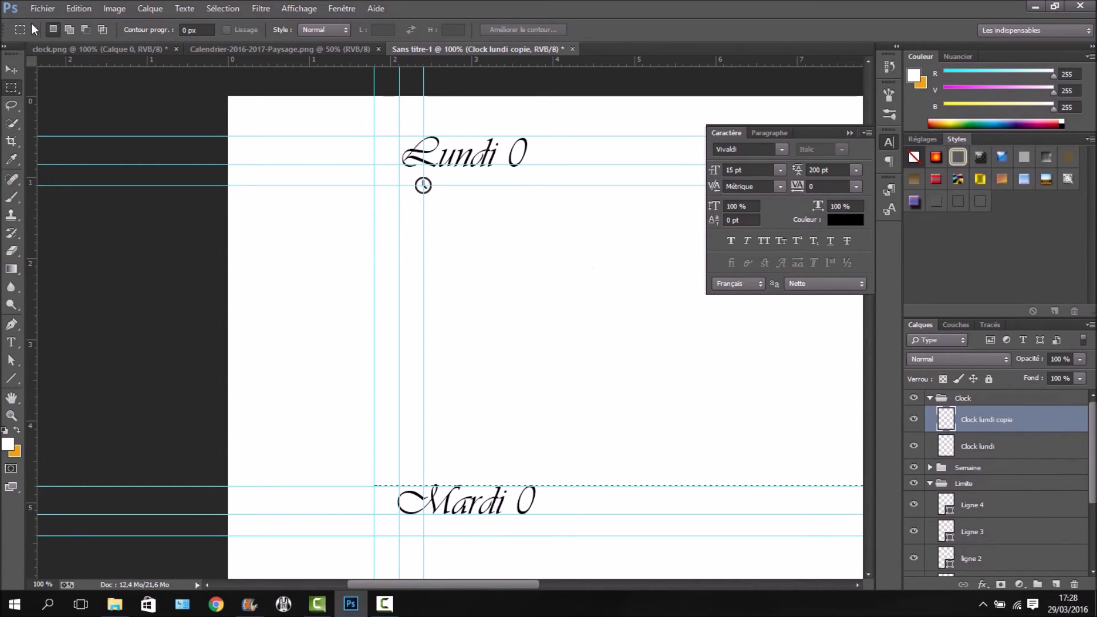
{"action": "left_click", "coordinate": [11, 69]}
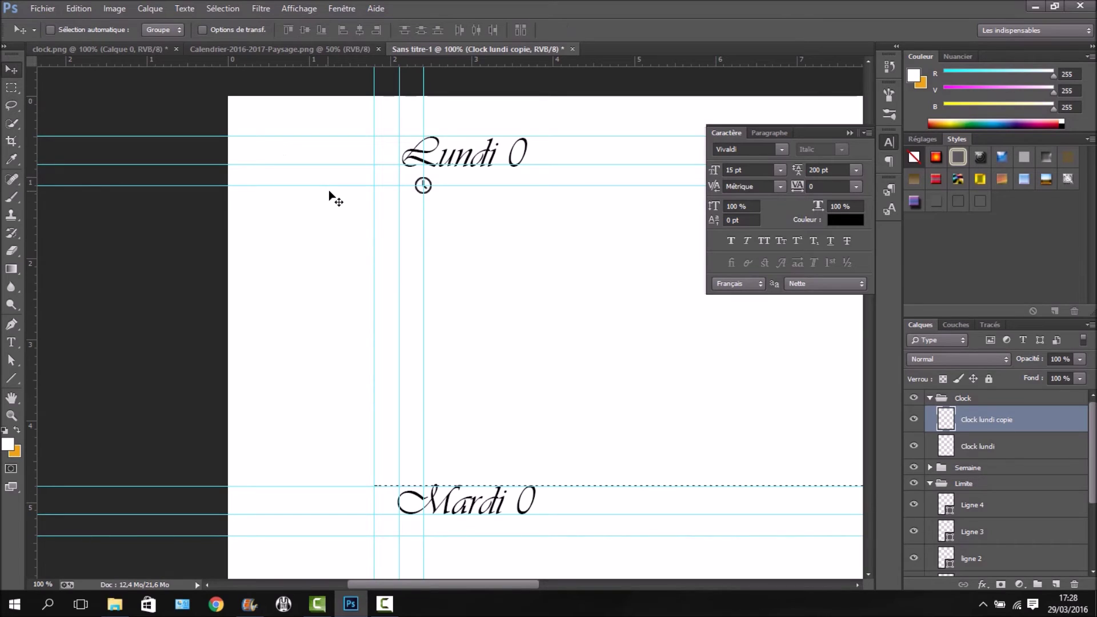
{"action": "left_click_drag", "start_coordinate": [455, 237], "coordinate": [446, 543]}
- Rename the duplicated clock layer below "Mardi 0" as "Clock mardi"
{"action": "double_click", "coordinate": [989, 420]}
{"action": "left_click", "coordinate": [988, 420]}
{"action": "key", "text": "Delete"}
{"action": "key", "text": "Delete"}
{"action": "key", "text": "Delete"}
{"action": "key", "text": "Delete"}
{"action": "key", "text": "Delete"}
{"action": "key", "text": "Delete"}
{"action": "key", "text": "Delete"}
{"action": "key", "text": "Delete"}
{"action": "key", "text": "Delete"}
{"action": "key", "text": "Delete"}
{"action": "key", "text": "Delete"}
{"action": "type", "text": "mardo"}
{"action": "key", "text": "BackSpace"}
{"action": "type", "text": "i"}
{"action": "key", "text": "Return"}
- Duplicate the "Clock mardi" layer and move the copy onto the guide intersection below "Mercredi 0"
{"action": "scroll", "coordinate": [641, 419], "scroll_direction": "down", "scroll_amount": 4}
{"action": "key", "text": "ctrl+j"}
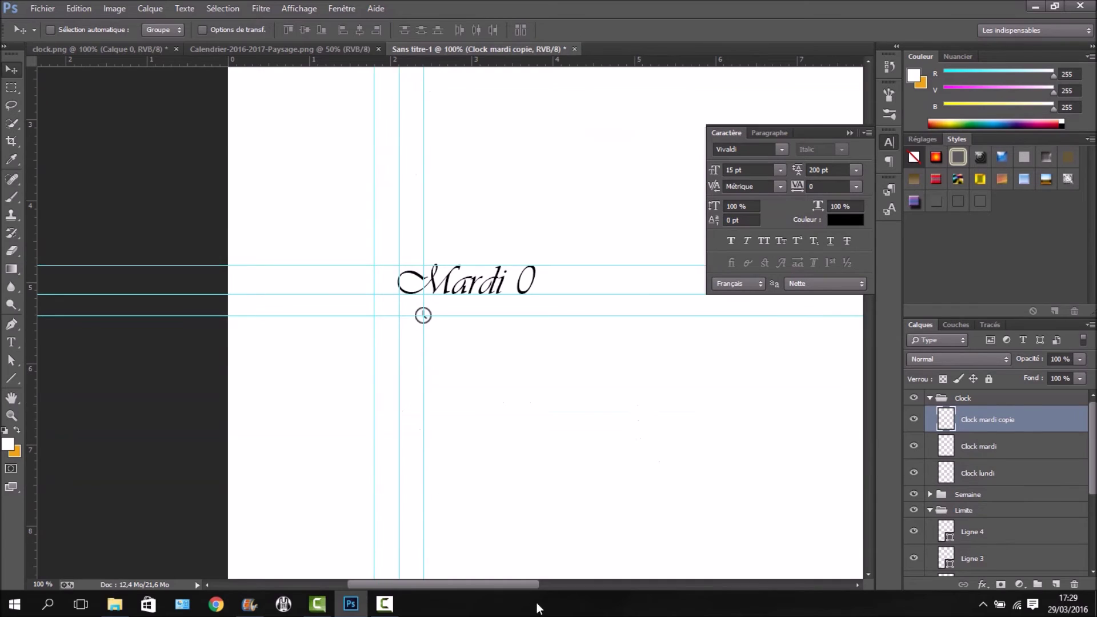
{"action": "scroll", "coordinate": [246, 417], "scroll_direction": "right", "scroll_amount": 8}
{"action": "left_click_drag", "start_coordinate": [252, 420], "coordinate": [763, 401]}
- Rename the duplicated clock layer below "Mercredi 0" as "Clock mercredi"
{"action": "double_click", "coordinate": [989, 420]}
{"action": "left_click", "coordinate": [982, 420]}
{"action": "key", "text": "Delete"}
{"action": "key", "text": "Delete"}
{"action": "key", "text": "Delete"}
{"action": "key", "text": "Delete"}
{"action": "key", "text": "Delete"}
{"action": "key", "text": "Delete"}
{"action": "key", "text": "Delete"}
{"action": "key", "text": "Delete"}
{"action": "key", "text": "Delete"}
{"action": "key", "text": "Delete"}
{"action": "key", "text": "Delete"}
{"action": "type", "text": "mercredi"}
{"action": "key", "text": "Return"}
- Duplicate the "Clock mercredi" layer and move the copy onto the guide intersection below "Jeudi 0"
{"action": "key", "text": "ctrl+j"}
{"action": "left_click_drag", "start_coordinate": [548, 341], "coordinate": [47, 576]}
{"action": "left_click_drag", "start_coordinate": [198, 485], "coordinate": [439, 323]}
{"action": "left_click_drag", "start_coordinate": [549, 288], "coordinate": [495, 368]}
- Rename the duplicated clock layer below "Jeudi 0" as "Clock jeudi"
{"action": "double_click", "coordinate": [1001, 422]}
{"action": "left_click_drag", "start_coordinate": [1034, 420], "coordinate": [980, 421]}
{"action": "type", "text": "jeudi"}
{"action": "key", "text": "Return"}
- Duplicate the "Clock jeudi" layer and move the copy onto the guide intersection below "Vendredi 0"
{"action": "key", "text": "ctrl+j"}
{"action": "left_click_drag", "start_coordinate": [811, 423], "coordinate": [381, 382]}
{"action": "left_click_drag", "start_coordinate": [414, 388], "coordinate": [851, 380]}
{"action": "left_click_drag", "start_coordinate": [511, 384], "coordinate": [579, 387]}
- Rename the duplicated clock layer below "Vendredi 0" as "Clock vendredi"
{"action": "double_click", "coordinate": [986, 419]}
{"action": "left_click_drag", "start_coordinate": [1080, 420], "coordinate": [980, 419]}
{"action": "type", "text": "vendredi"}
{"action": "key", "text": "Return"}
- Duplicate the "Clock vendredi" layer and move the copy onto the guide intersection below "Samedi 0"
{"action": "key", "text": "ctrl+j"}
{"action": "left_click_drag", "start_coordinate": [586, 353], "coordinate": [601, 133]}
{"action": "left_click_drag", "start_coordinate": [641, 366], "coordinate": [14, 590]}
{"action": "left_click_drag", "start_coordinate": [558, 441], "coordinate": [241, 588]}
{"action": "left_click_drag", "start_coordinate": [652, 190], "coordinate": [320, 503]}
{"action": "key", "text": "ctrl+minus"}
{"action": "left_click_drag", "start_coordinate": [646, 234], "coordinate": [312, 330]}
- Rename the duplicated clock layer below "Samedi 0" as "Clock samedi"
{"action": "double_click", "coordinate": [1014, 417]}
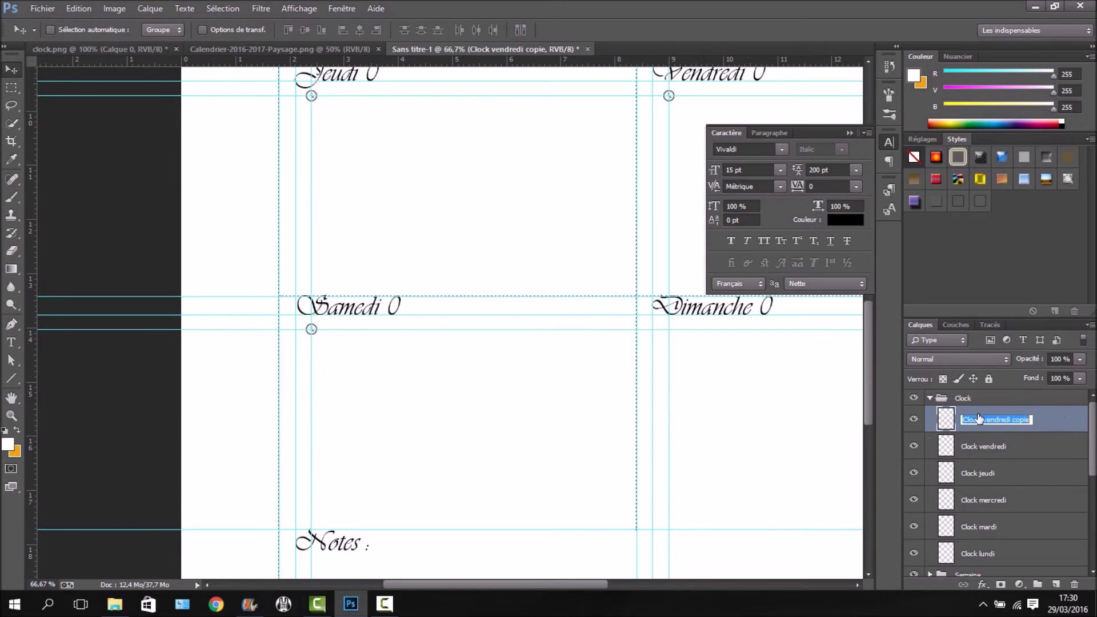
{"action": "left_click", "coordinate": [982, 421]}
{"action": "key", "text": "ctrl+shift+Right"}
{"action": "key", "text": "ctrl+shift+Right"}
{"action": "key", "text": "Delete"}
{"action": "type", "text": "samedi"}
{"action": "key", "text": "Return"}
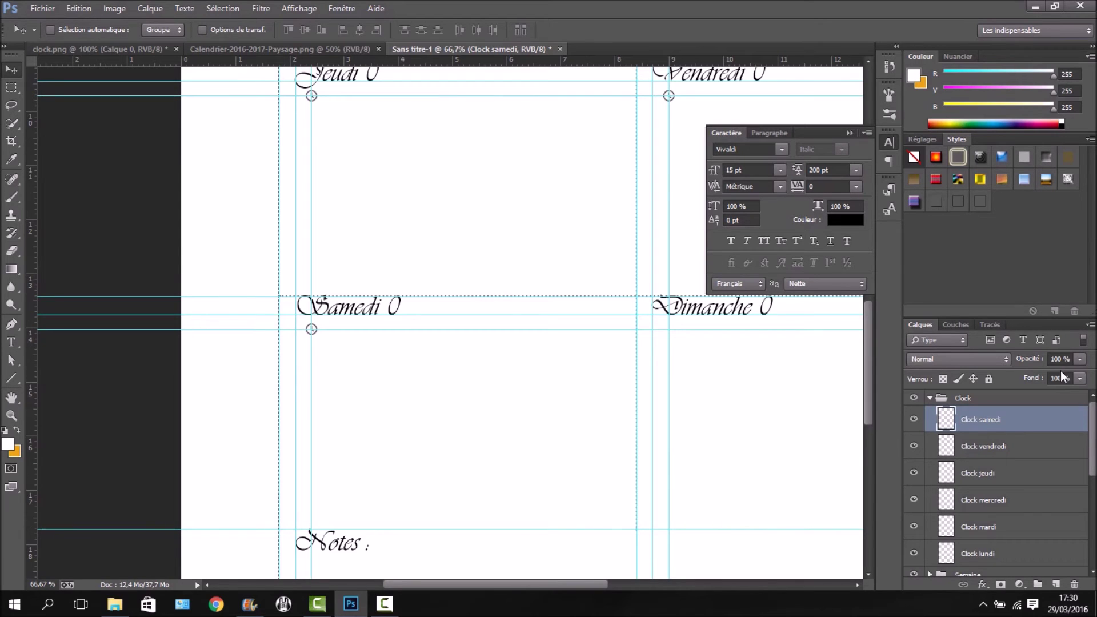
- Collapse the Clock group and hide the guides on the whole page
{"action": "left_click", "coordinate": [929, 398]}
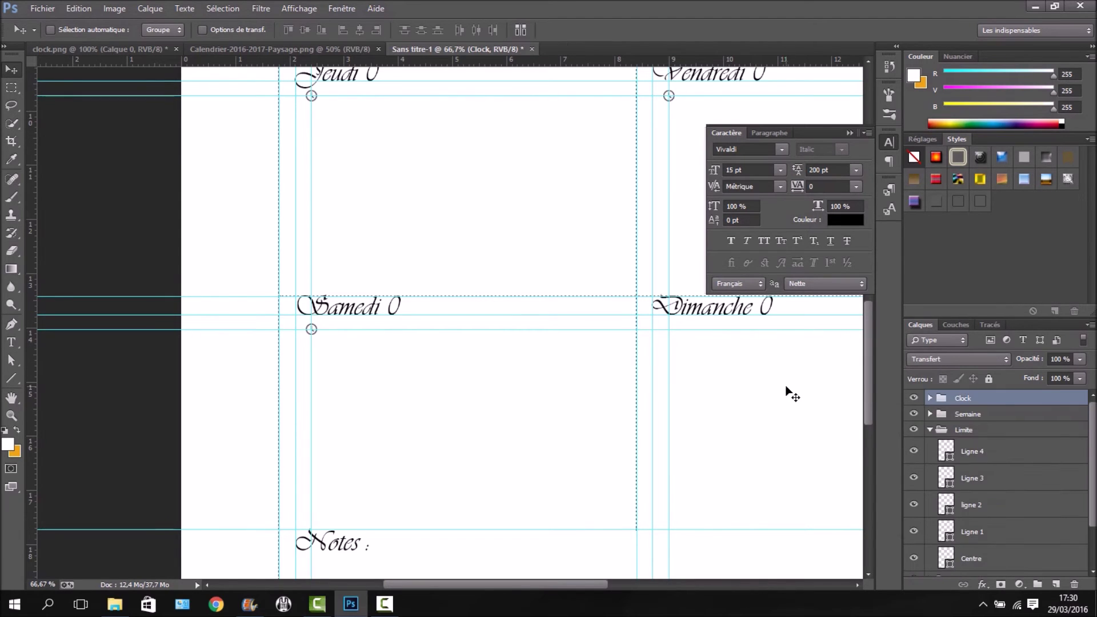
{"action": "key", "text": "ctrl+minus"}
{"action": "key", "text": "ctrl+minus"}
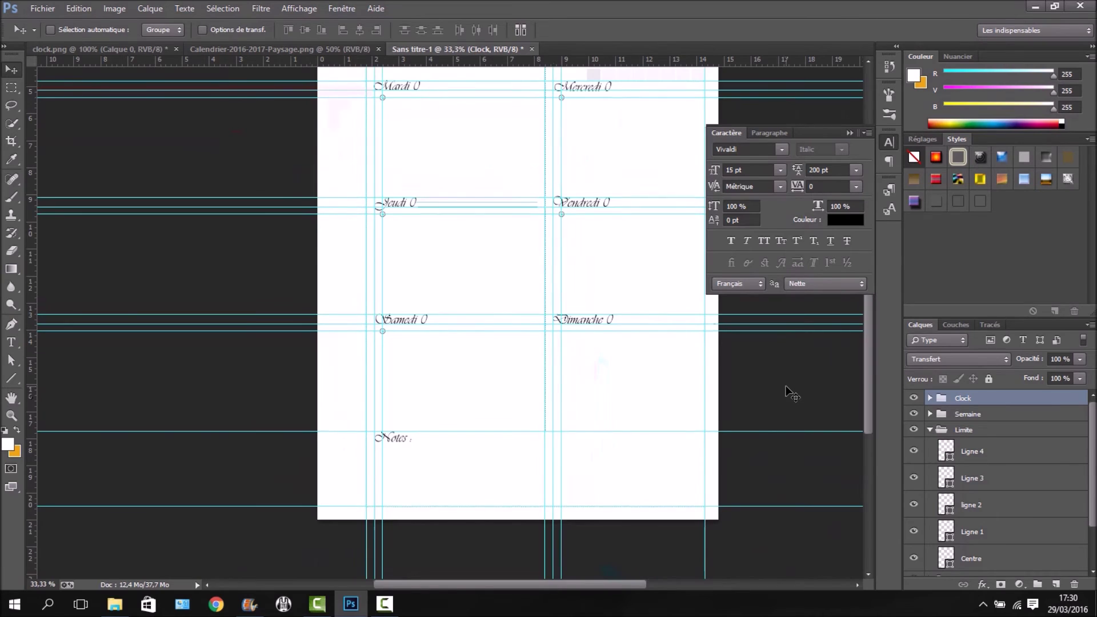
{"action": "key", "text": "ctrl+h"}
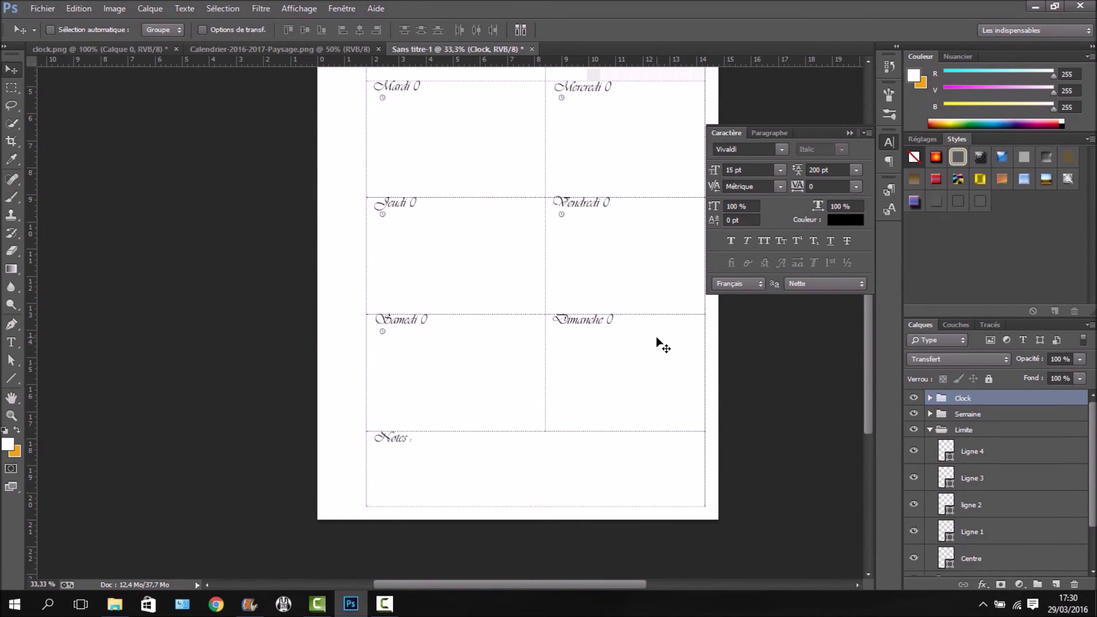
- Collapse the floating character settings and the Limite layer group while checking the page layout
{"action": "scroll", "coordinate": [656, 343], "scroll_direction": "up", "scroll_amount": 3}
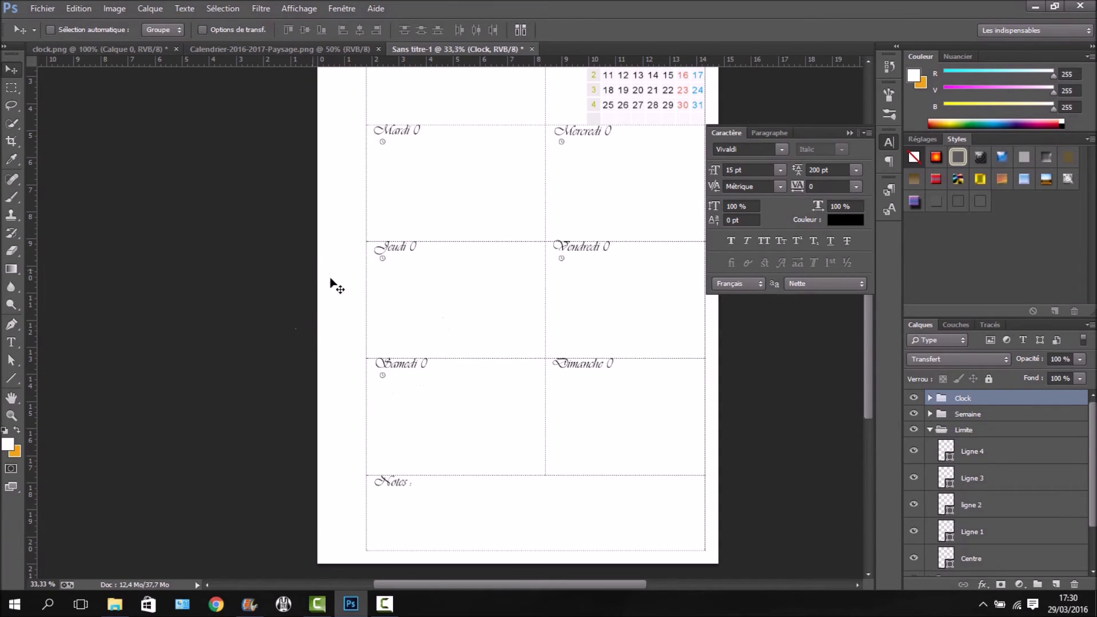
{"action": "scroll", "coordinate": [534, 238], "scroll_direction": "up", "scroll_amount": 3}
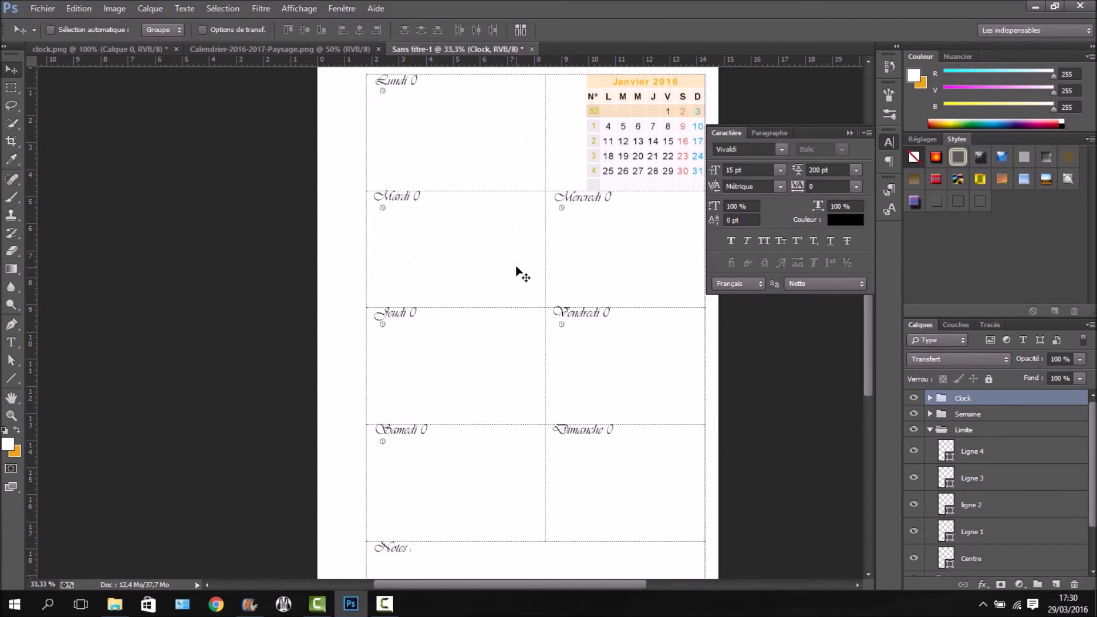
{"action": "scroll", "coordinate": [674, 235], "scroll_direction": "up", "scroll_amount": 2}
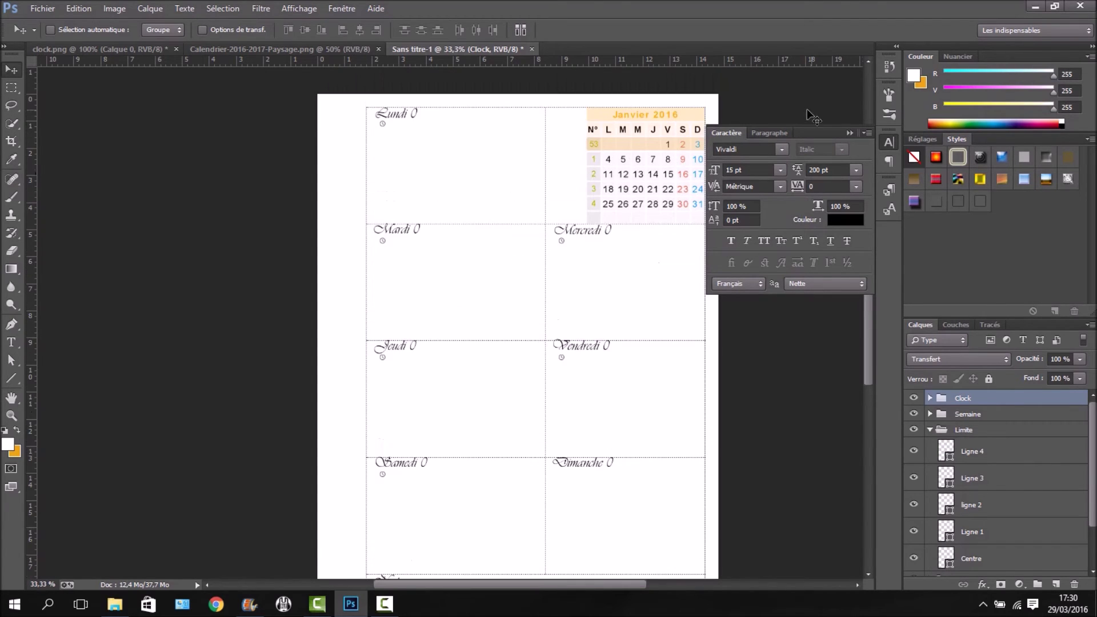
{"action": "left_click", "coordinate": [852, 133]}
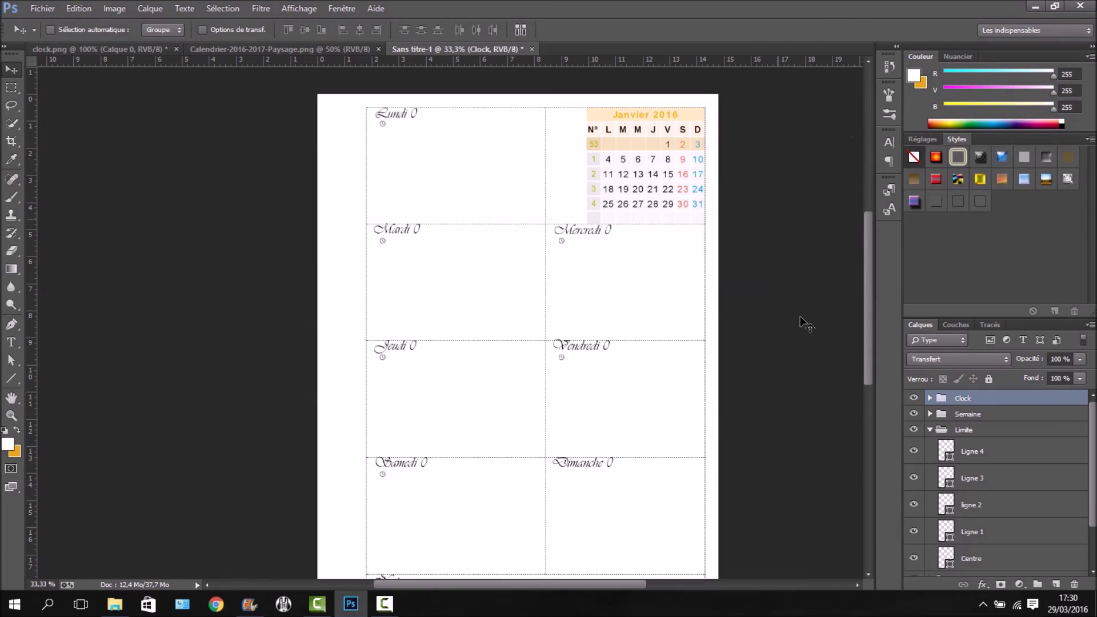
{"action": "scroll", "coordinate": [762, 352], "scroll_direction": "down", "scroll_amount": 1}
{"action": "scroll", "coordinate": [766, 354], "scroll_direction": "down", "scroll_amount": 2}
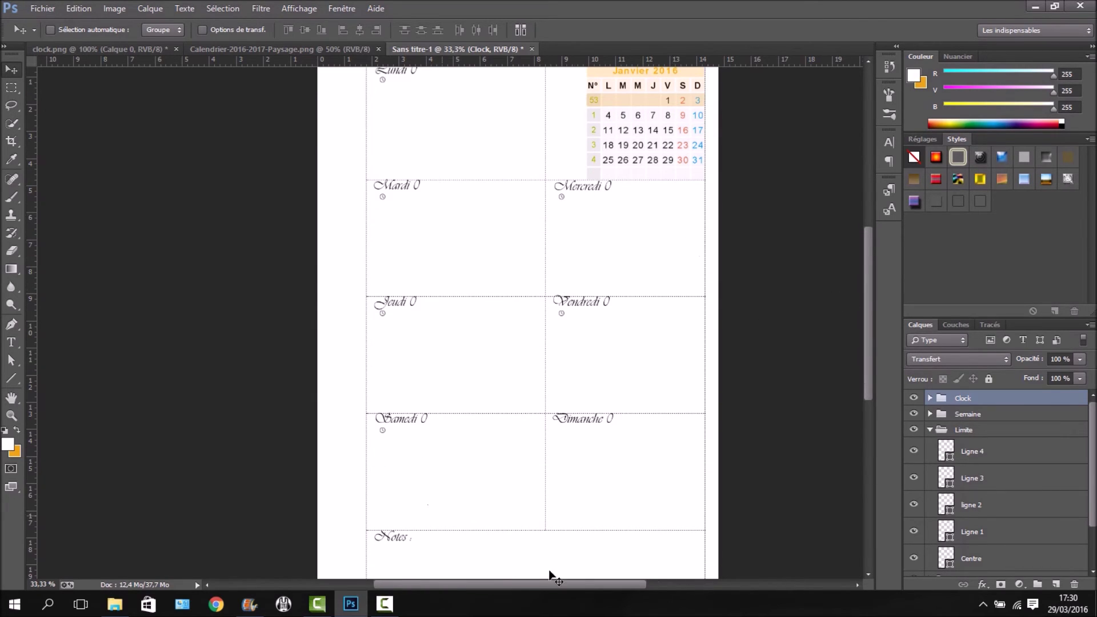
{"action": "left_click", "coordinate": [930, 430]}
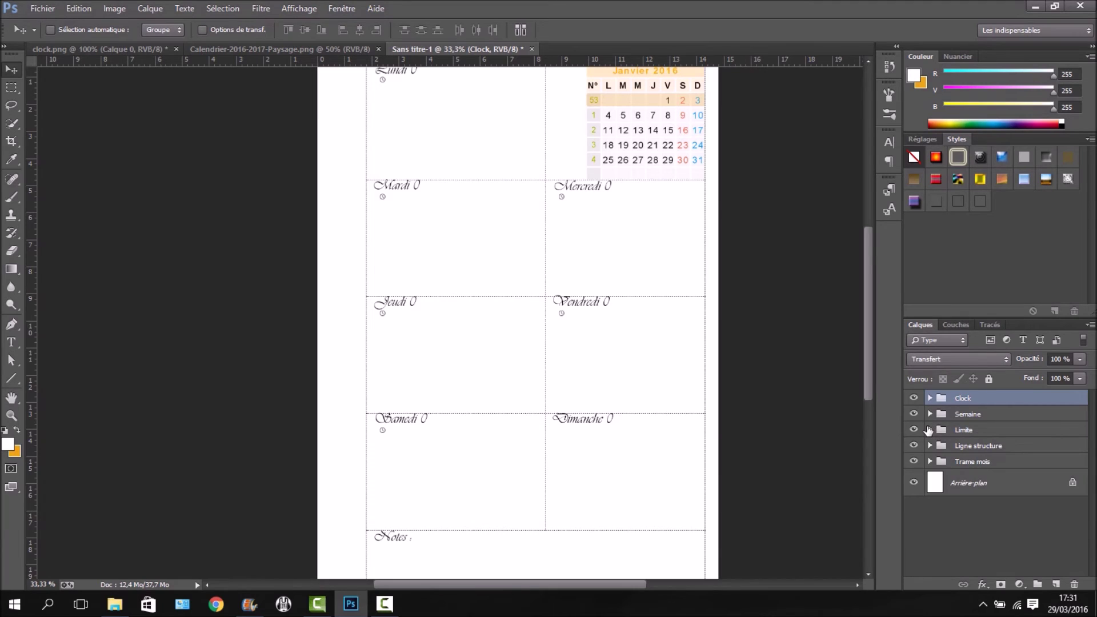
{"action": "scroll", "coordinate": [520, 361], "scroll_direction": "up", "scroll_amount": 3}
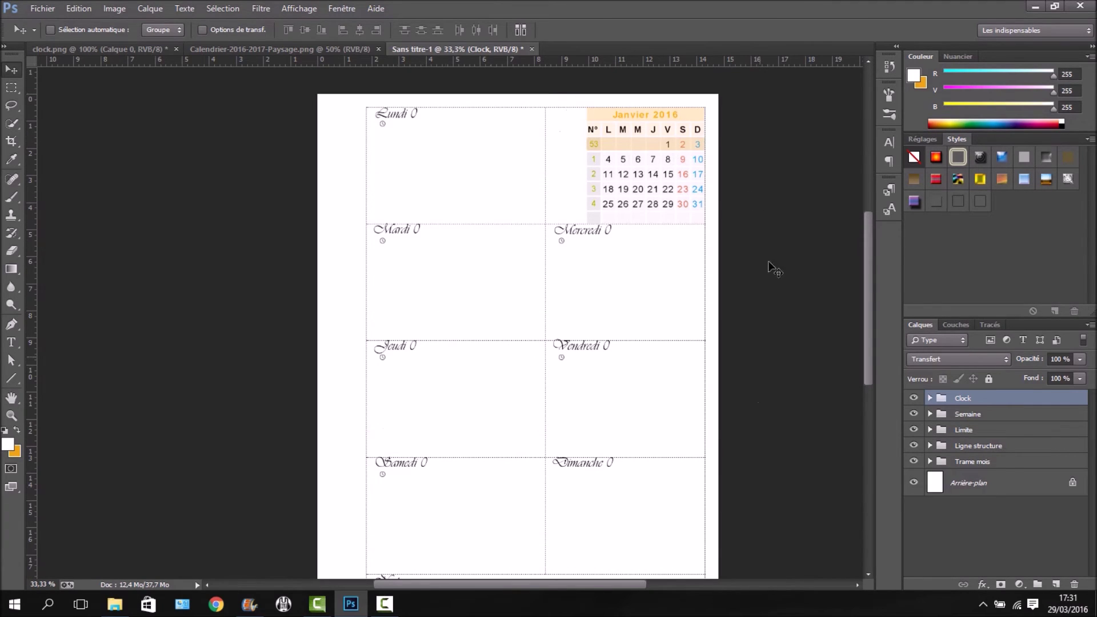
- Save the document as the layered Photoshop file TRAME in the Video YT > TUTO AGENDA folder, replacing the existing file
{"action": "left_click", "coordinate": [43, 8]}
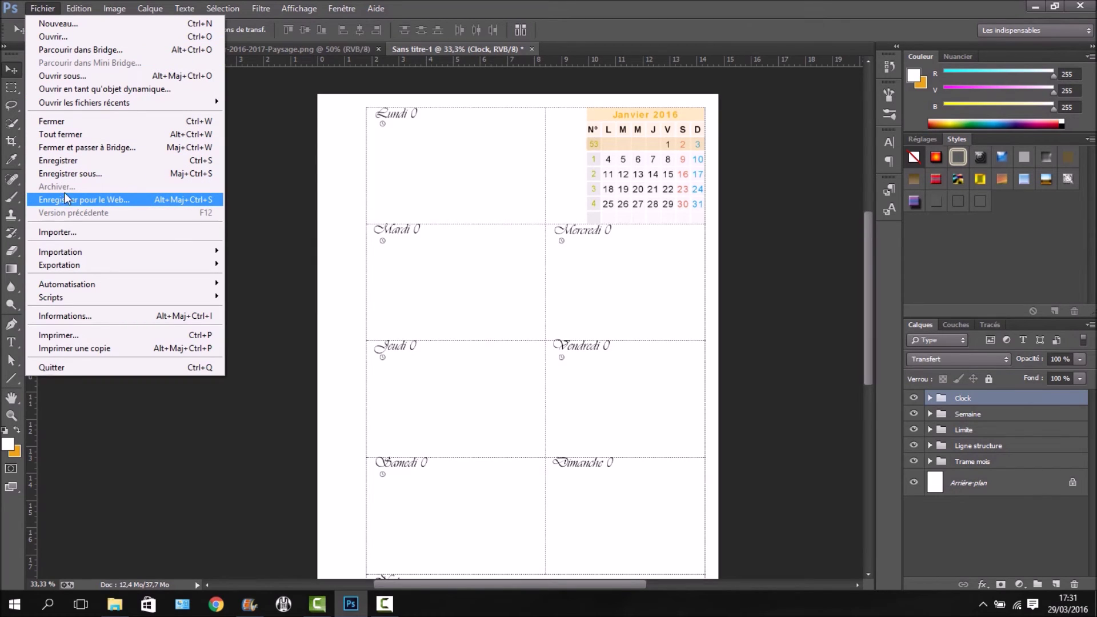
{"action": "left_click", "coordinate": [87, 171]}
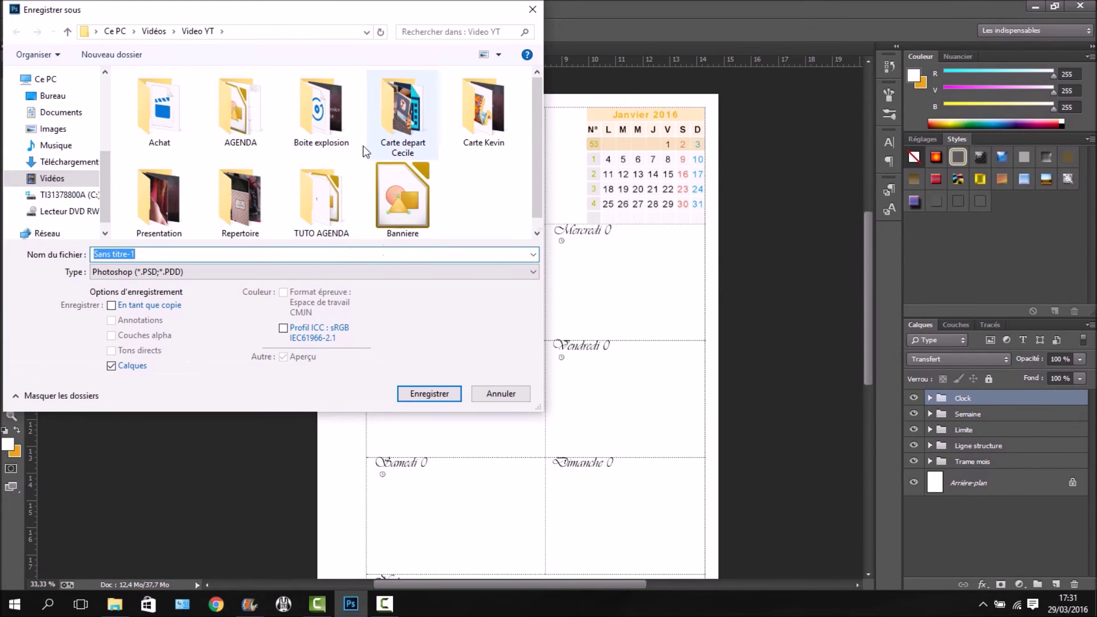
{"action": "double_click", "coordinate": [241, 115]}
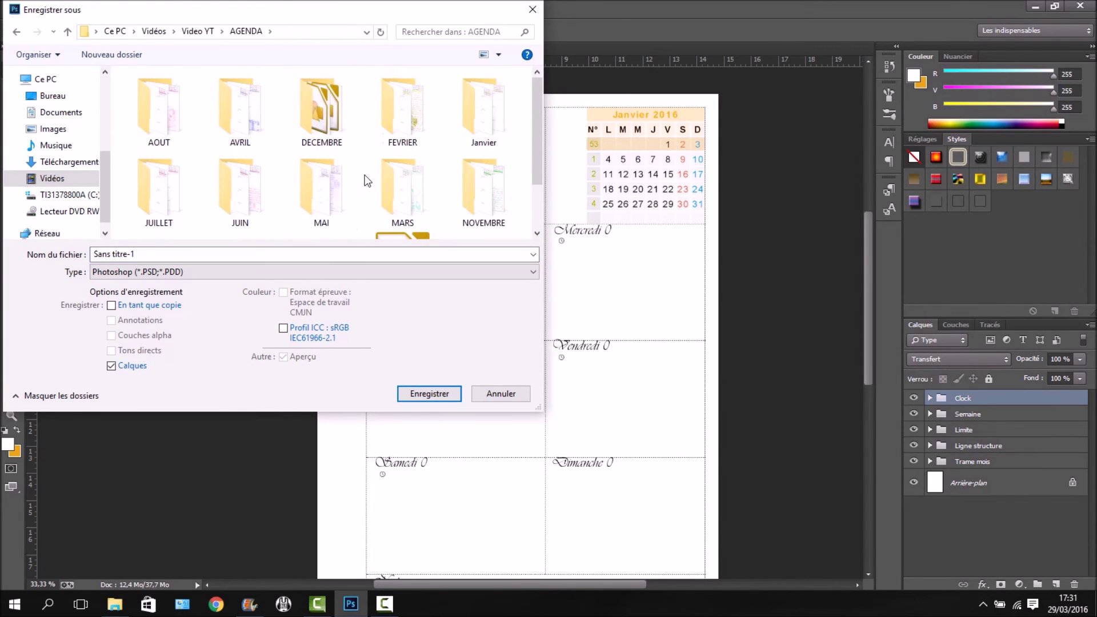
{"action": "scroll", "coordinate": [368, 182], "scroll_direction": "down", "scroll_amount": 1}
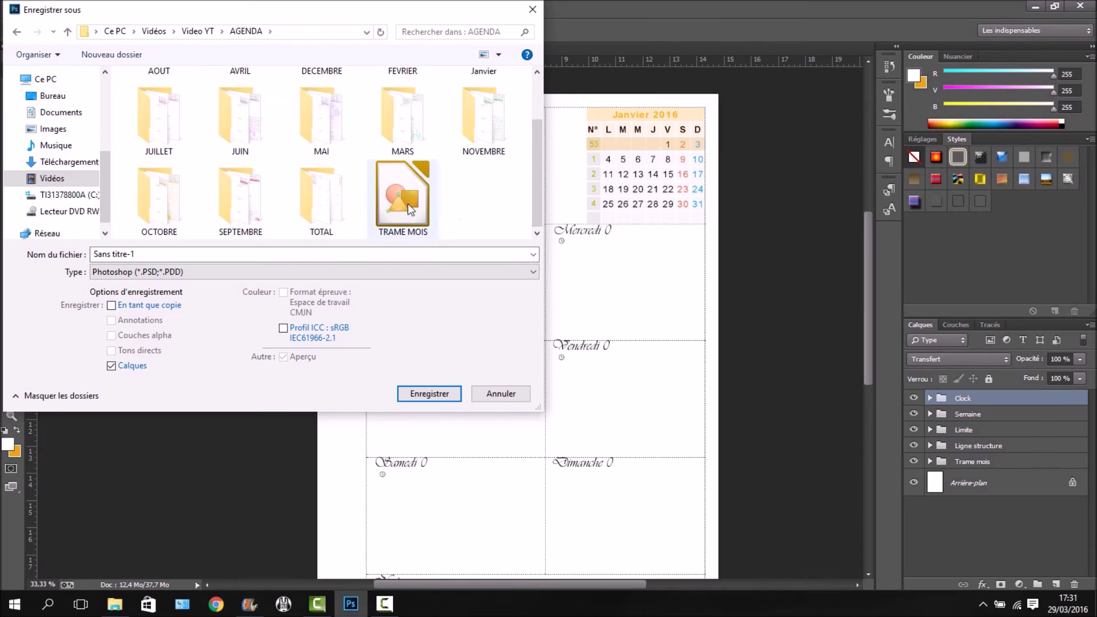
{"action": "scroll", "coordinate": [322, 114], "scroll_direction": "up", "scroll_amount": 1}
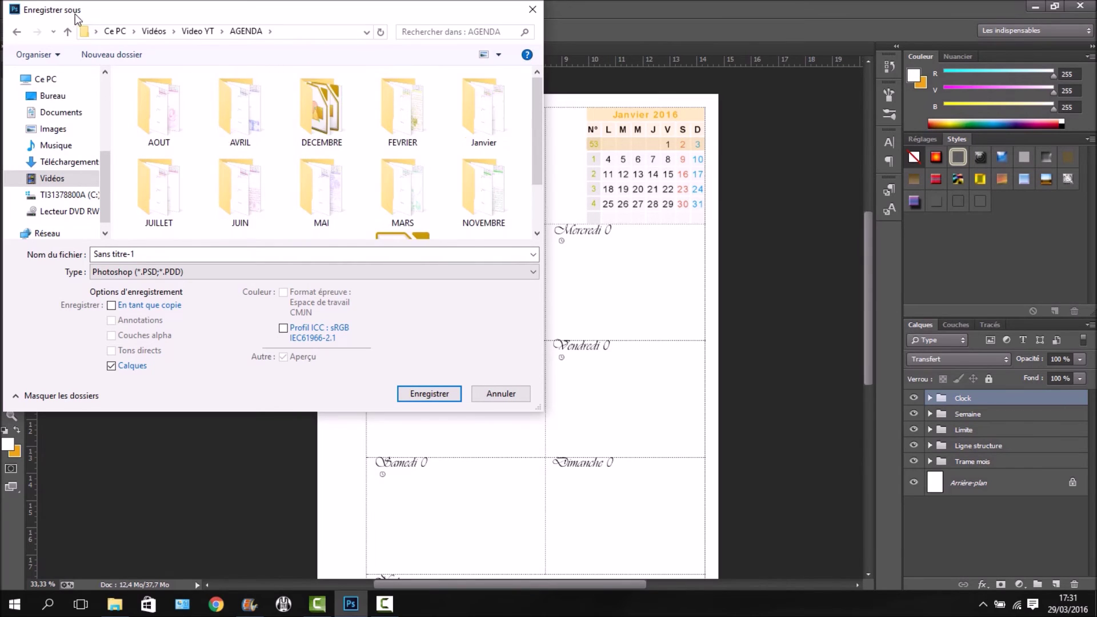
{"action": "left_click", "coordinate": [16, 33]}
{"action": "double_click", "coordinate": [320, 188]}
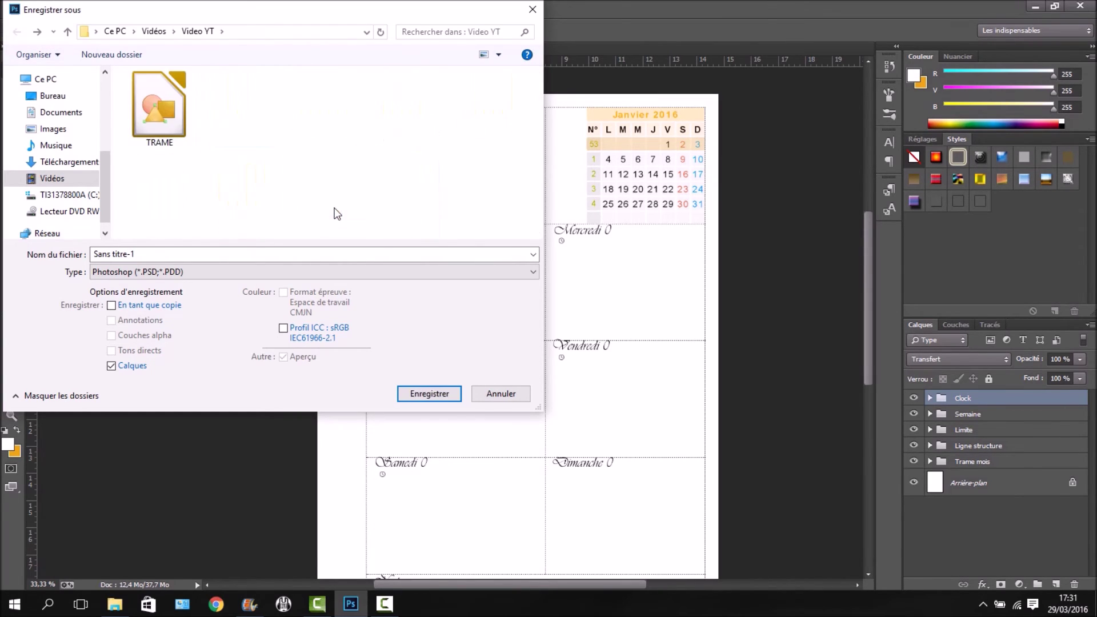
{"action": "left_click", "coordinate": [177, 143]}
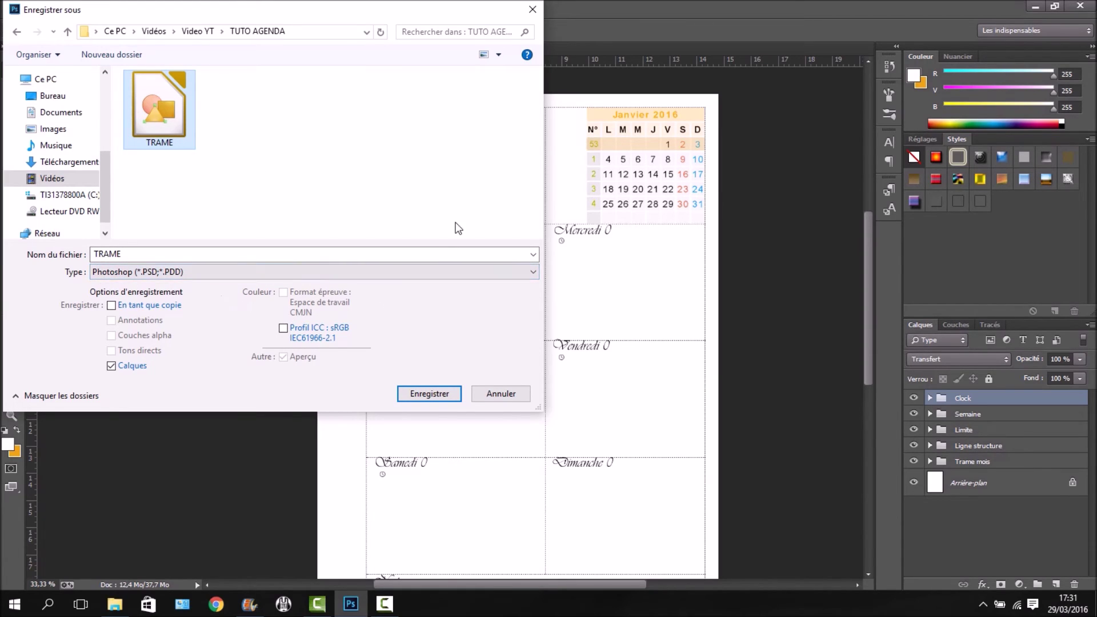
{"action": "left_click", "coordinate": [453, 394]}
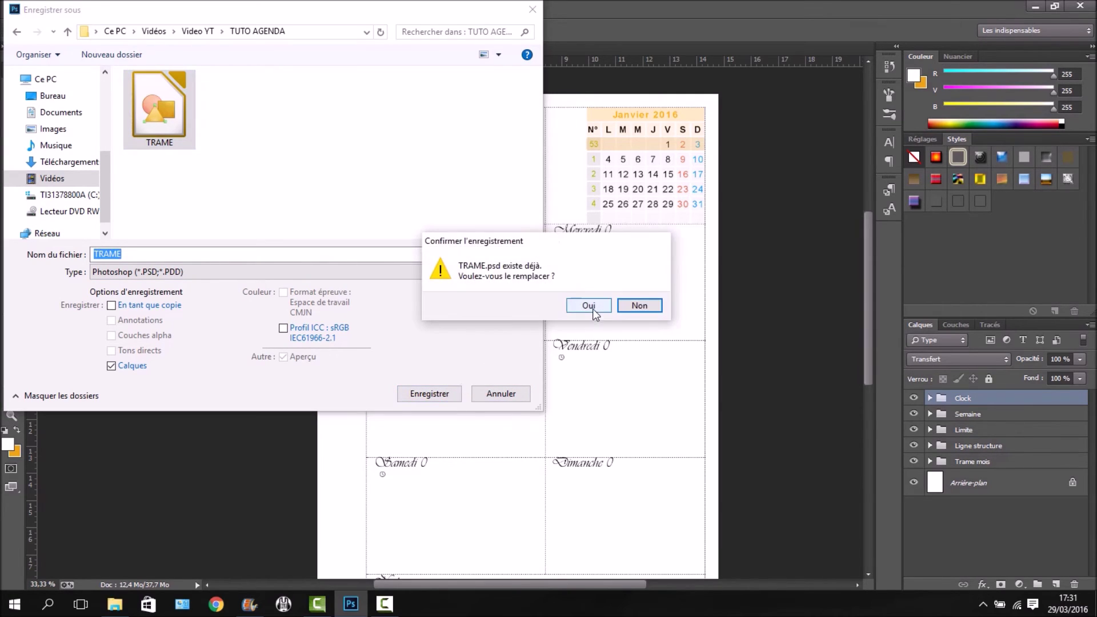
{"action": "left_click", "coordinate": [589, 305]}
{"action": "left_click", "coordinate": [745, 186]}
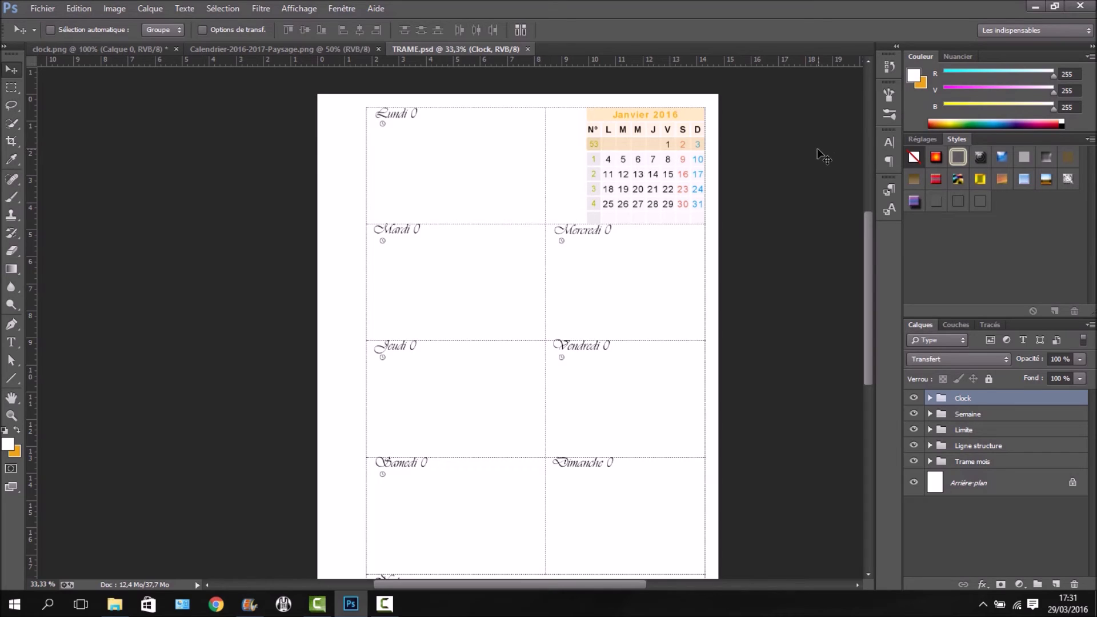
- Hide the "Lundi 0", "Mardi 0", "Mercredi 0" and "Jeudi 0" text layers in the Semaine group, then collapse the group
{"action": "scroll", "coordinate": [815, 150], "scroll_direction": "down", "scroll_amount": 1}
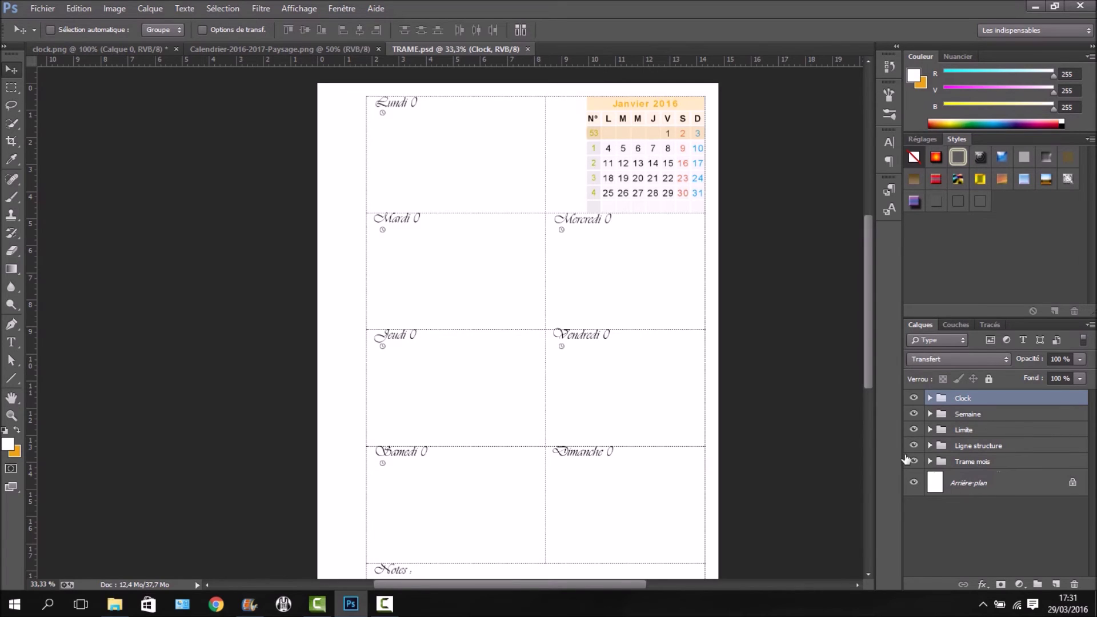
{"action": "left_click", "coordinate": [929, 414]}
{"action": "scroll", "coordinate": [975, 462], "scroll_direction": "down", "scroll_amount": 3}
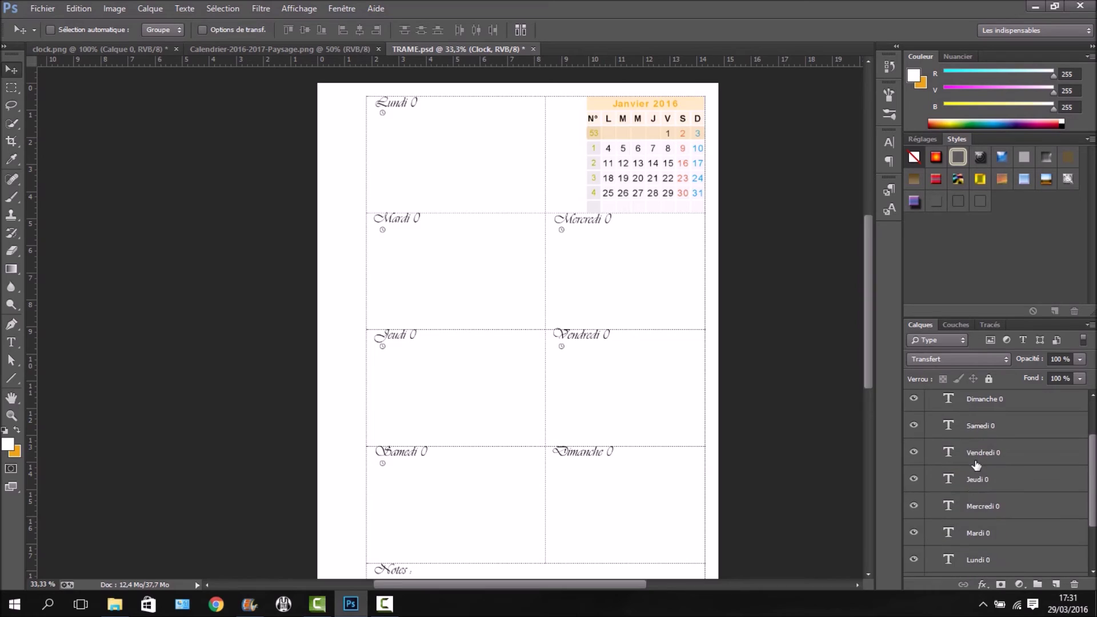
{"action": "left_click", "coordinate": [914, 529]}
{"action": "left_click", "coordinate": [914, 529]}
{"action": "left_click", "coordinate": [914, 529]}
{"action": "left_click", "coordinate": [914, 529]}
{"action": "left_click", "coordinate": [915, 525]}
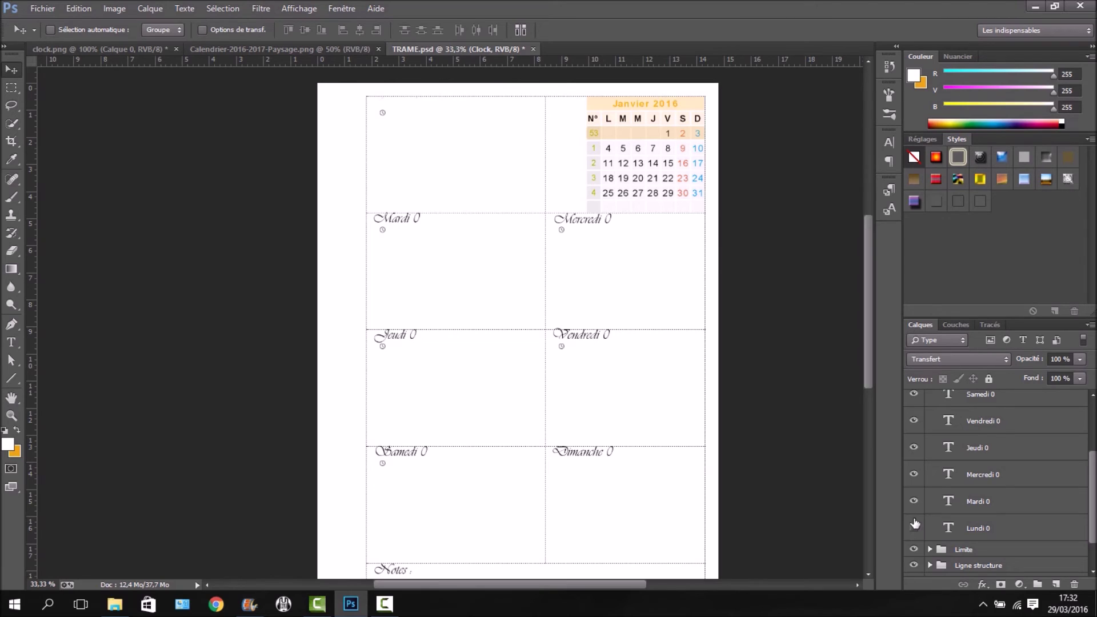
{"action": "left_click", "coordinate": [914, 502]}
{"action": "left_click", "coordinate": [914, 474]}
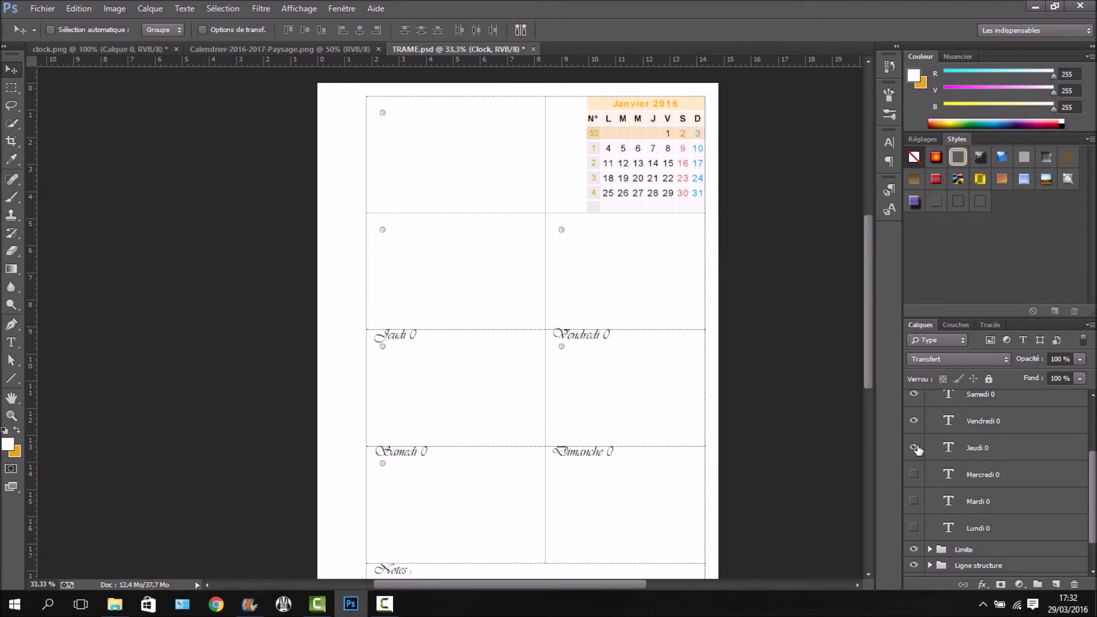
{"action": "left_click", "coordinate": [915, 448]}
{"action": "scroll", "coordinate": [919, 446], "scroll_direction": "up", "scroll_amount": 3}
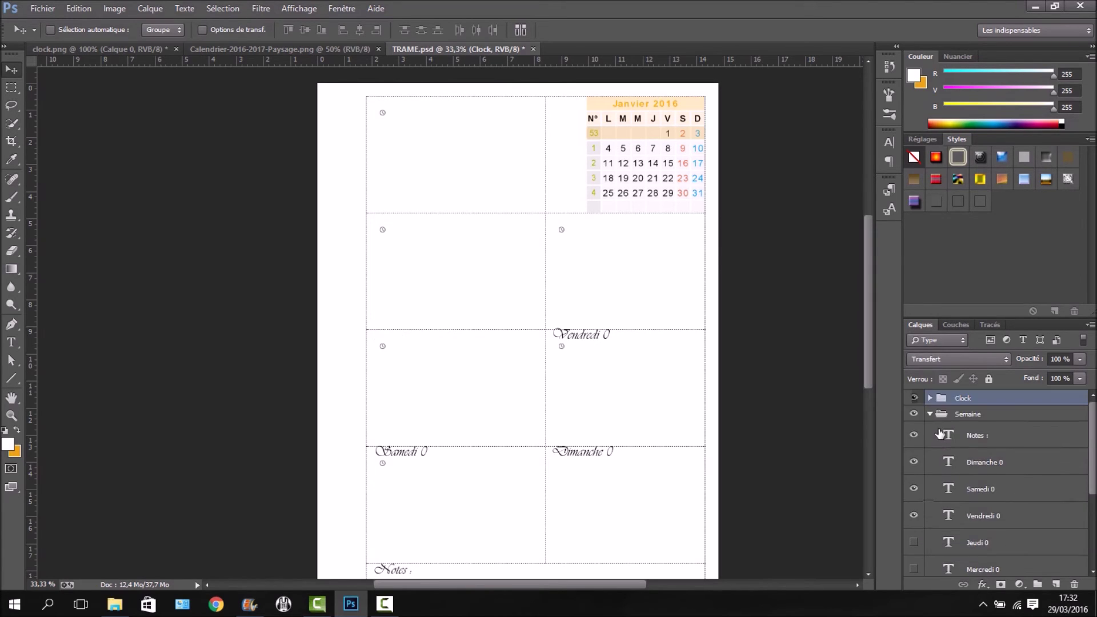
{"action": "left_click", "coordinate": [931, 414]}
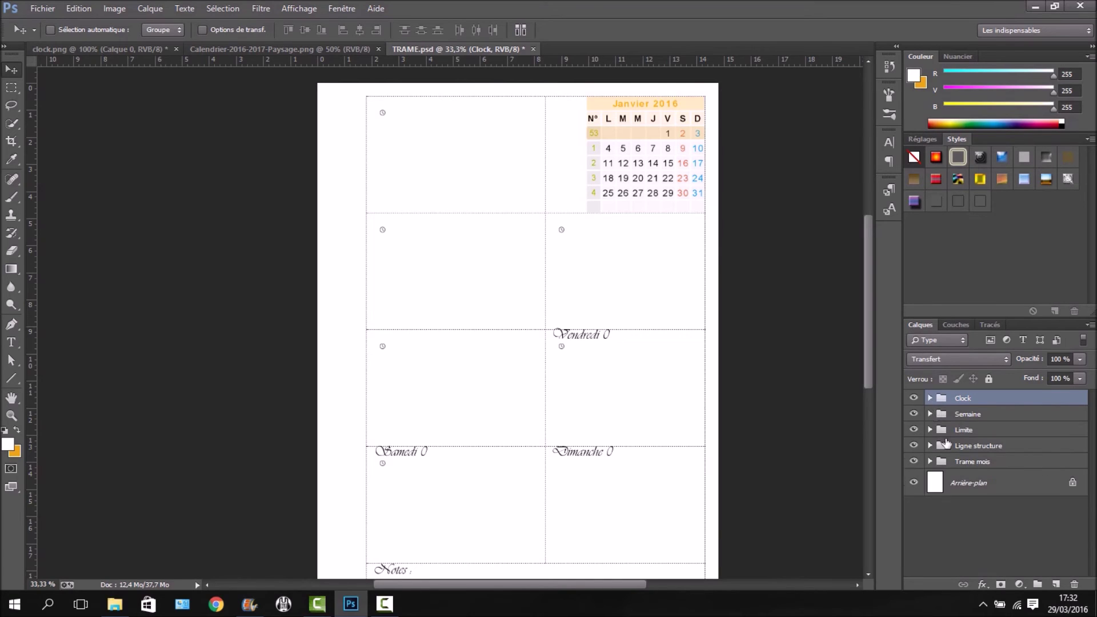
- Hide the Clock lundi, Clock mardi, Clock mercredi and Clock jeudi layers, then collapse the Clock group
{"action": "left_click", "coordinate": [930, 398]}
{"action": "left_click_drag", "start_coordinate": [913, 506], "coordinate": [917, 451]}
{"action": "left_click", "coordinate": [914, 425]}
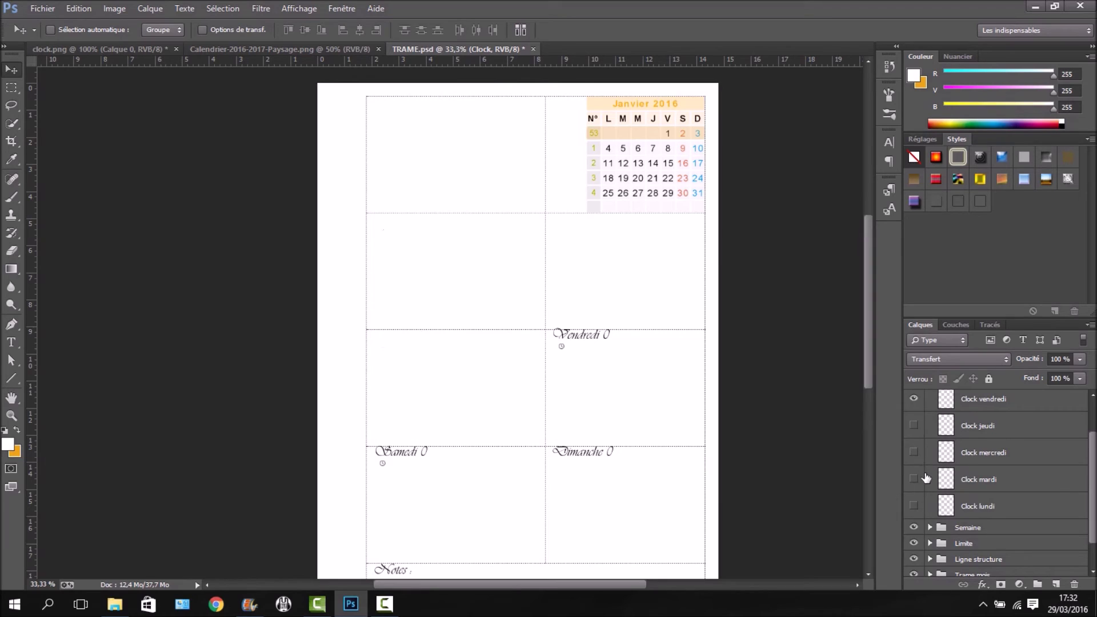
{"action": "scroll", "coordinate": [927, 472], "scroll_direction": "up", "scroll_amount": 2}
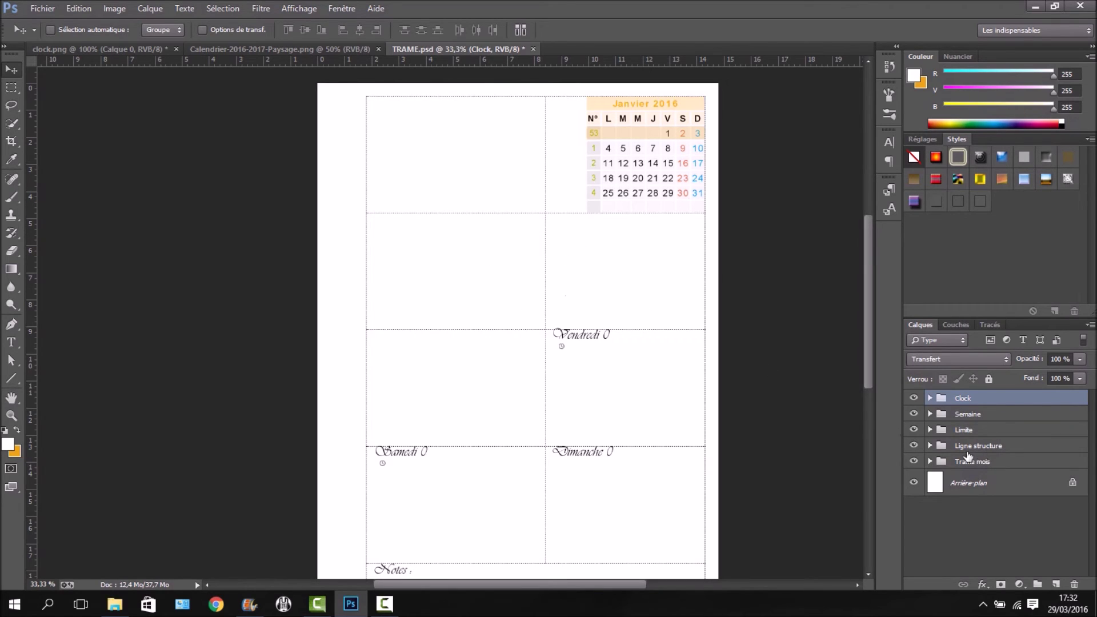
- Add a layer mask to the Centre line layer in the Limite group and make that mask active
{"action": "left_click", "coordinate": [930, 430]}
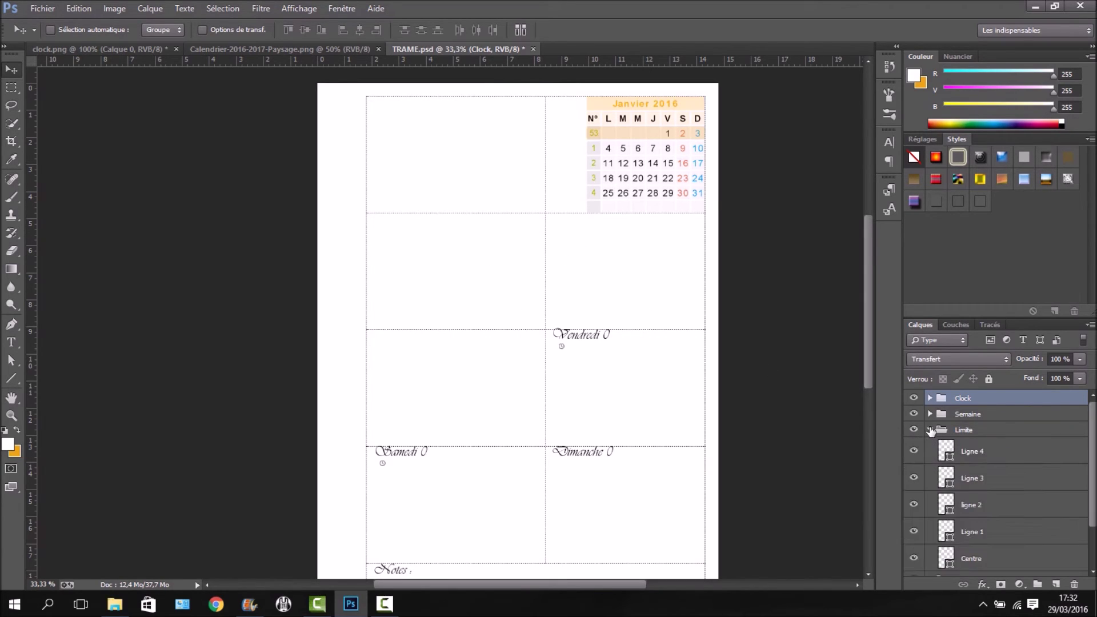
{"action": "scroll", "coordinate": [972, 480], "scroll_direction": "down", "scroll_amount": 2}
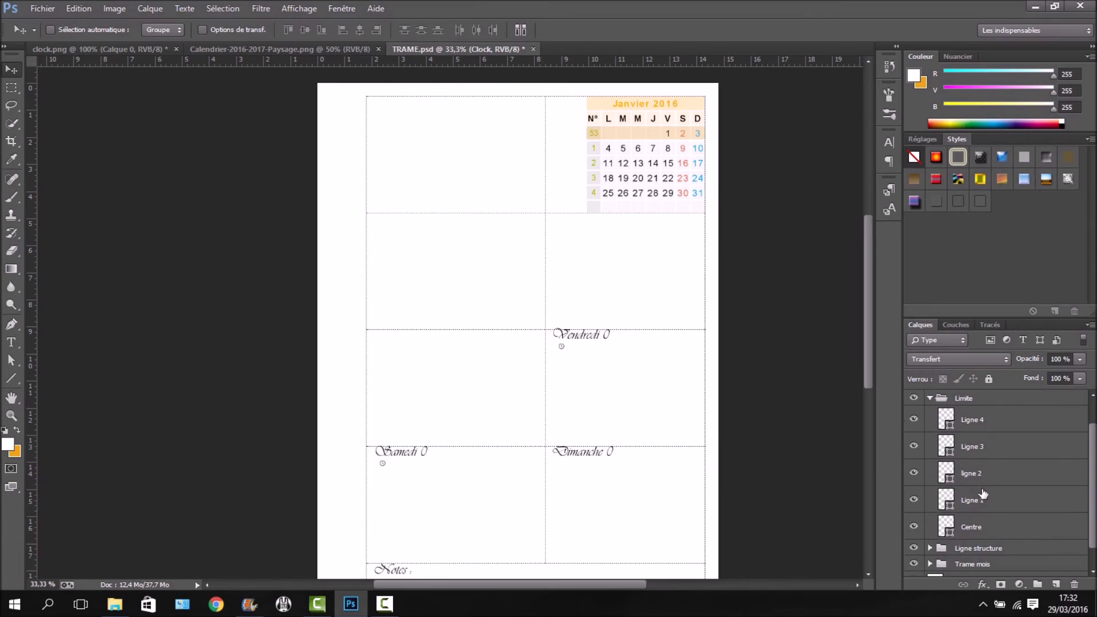
{"action": "left_click", "coordinate": [977, 526]}
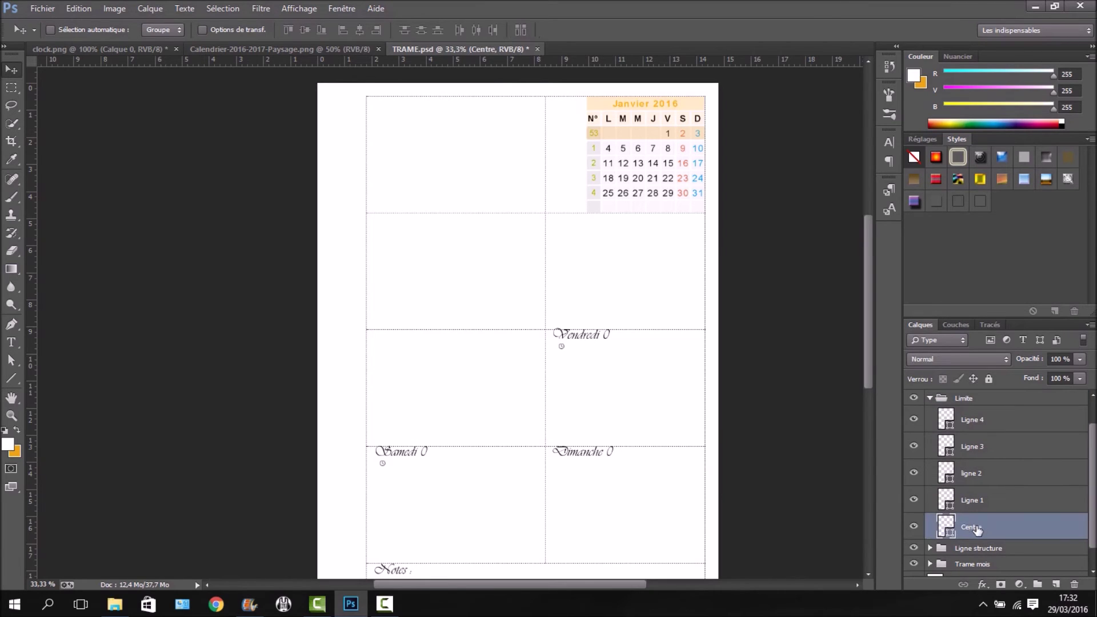
{"action": "left_click", "coordinate": [1002, 583]}
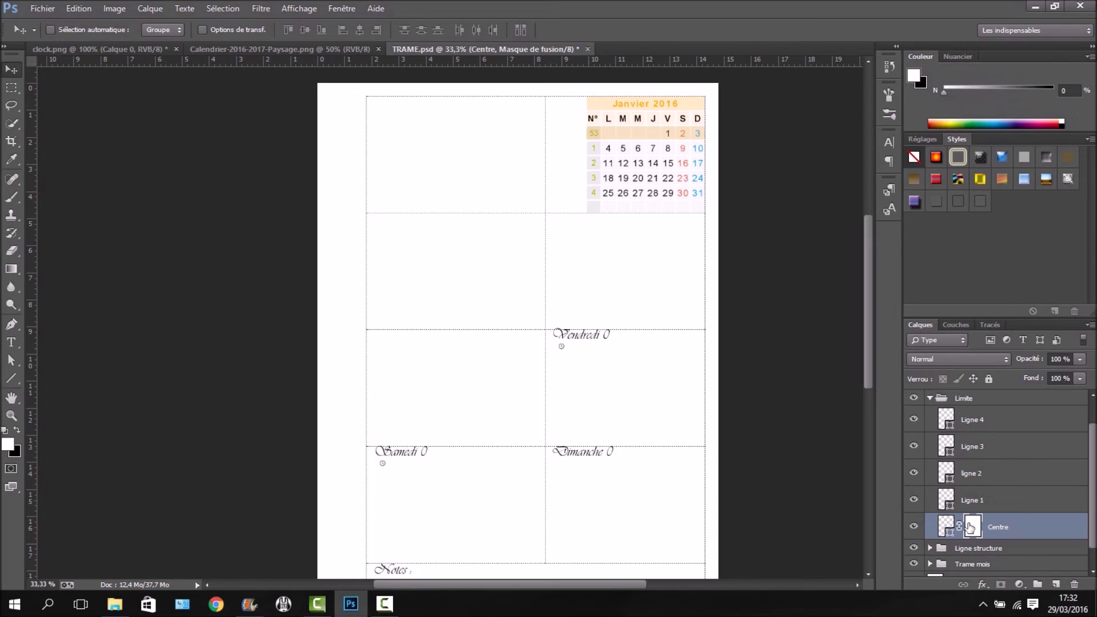
{"action": "left_click", "coordinate": [948, 526]}
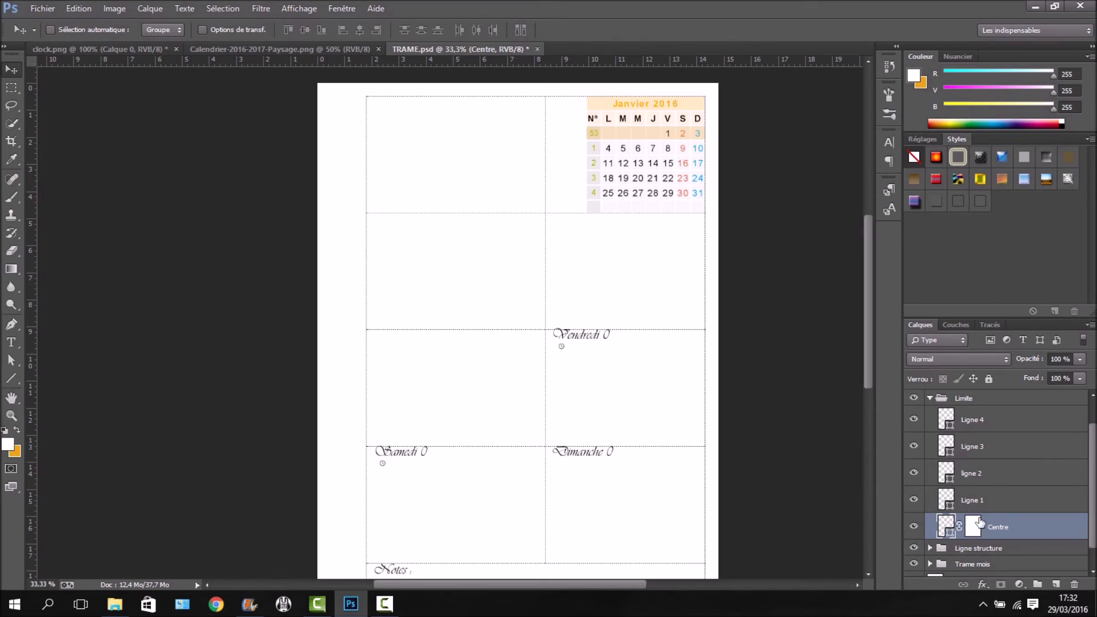
{"action": "left_click", "coordinate": [973, 530]}
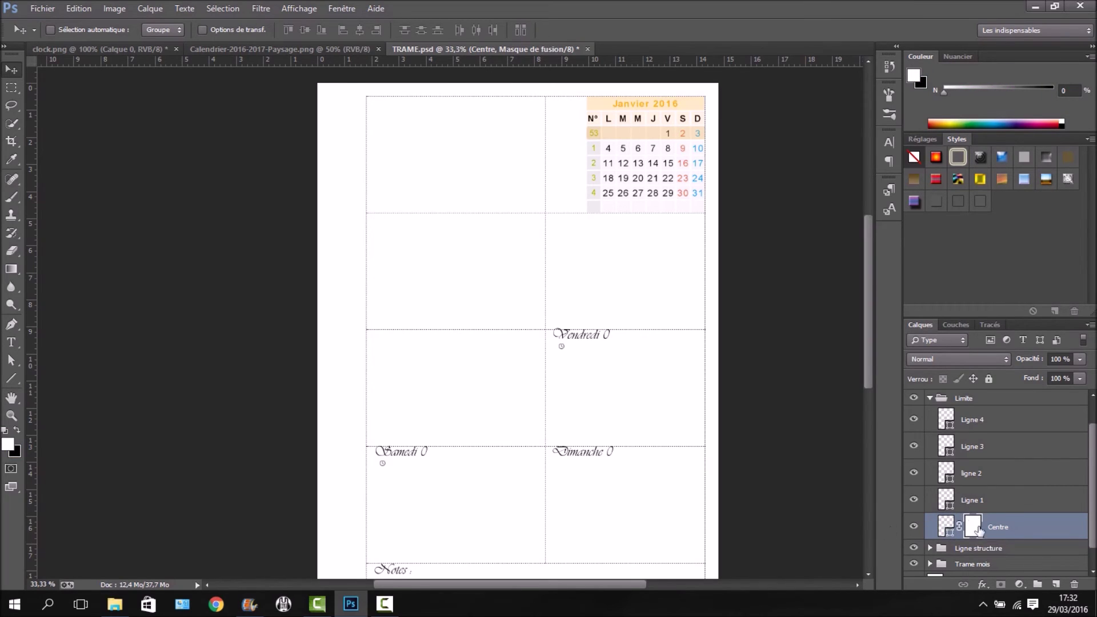
- Paint black with the 110 px brush on the Centre mask to hide the vertical line above the Vendredi box
{"action": "left_click", "coordinate": [12, 197]}
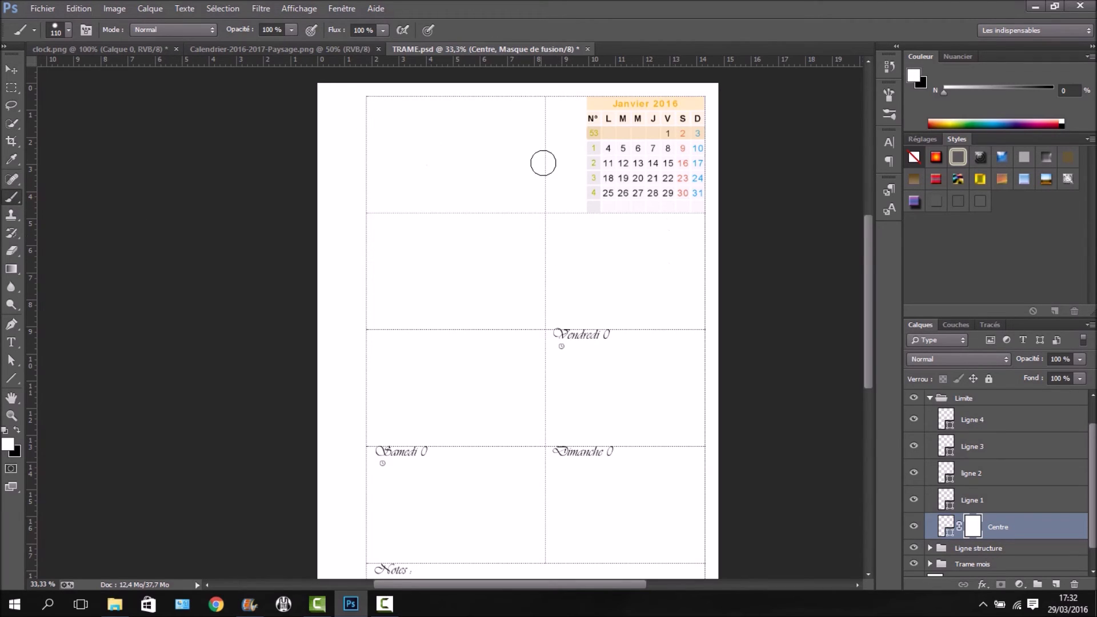
{"action": "left_click", "coordinate": [19, 430]}
{"action": "key", "text": "x"}
{"action": "key", "text": "x"}
{"action": "key", "text": "x"}
{"action": "key", "text": "x"}
{"action": "key", "text": "x"}
{"action": "key", "text": "x"}
{"action": "left_click_drag", "start_coordinate": [545, 99], "coordinate": [539, 317]}
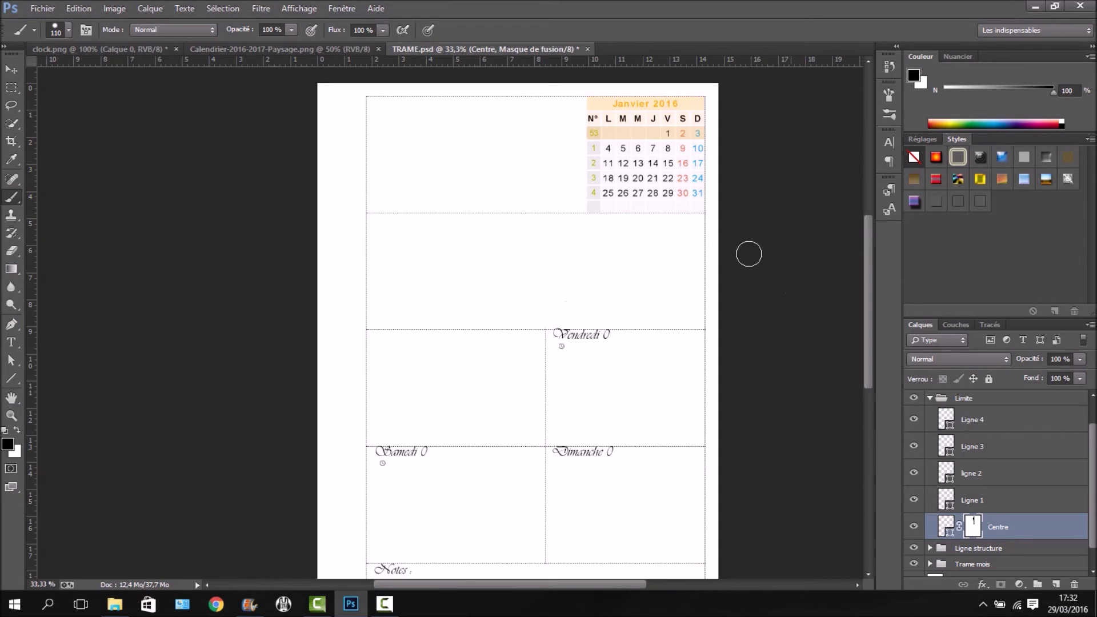
- Paint white on the Centre mask to restore the vertical line alongside the Vendredi box up to its upper edge
{"action": "scroll", "coordinate": [645, 246], "scroll_direction": "down", "scroll_amount": 1}
{"action": "scroll", "coordinate": [645, 245], "scroll_direction": "down", "scroll_amount": 4}
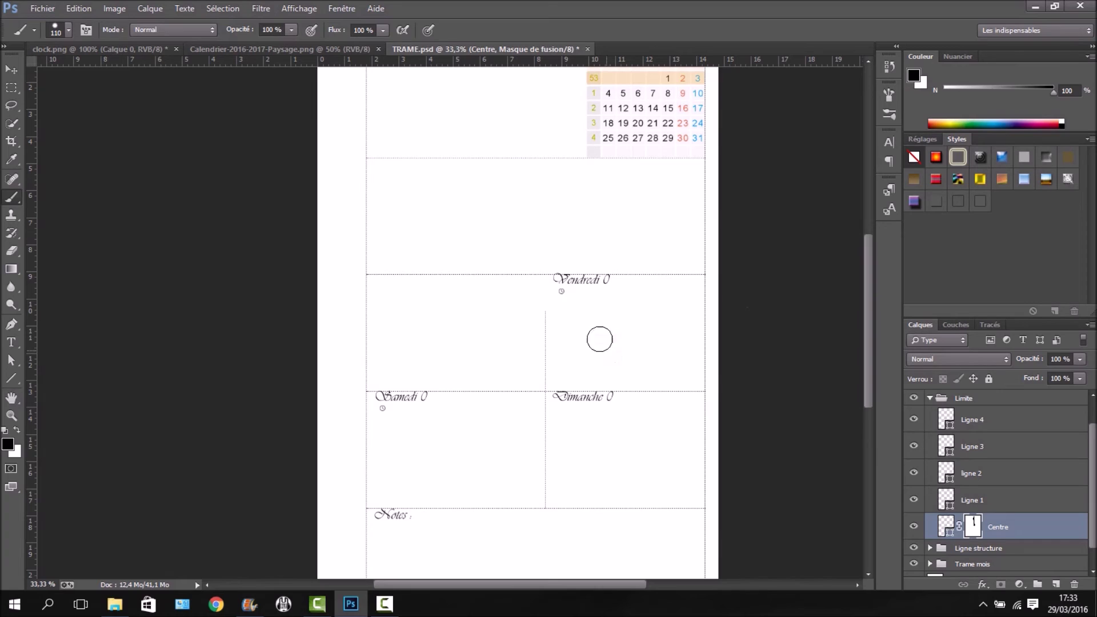
{"action": "key", "text": "x"}
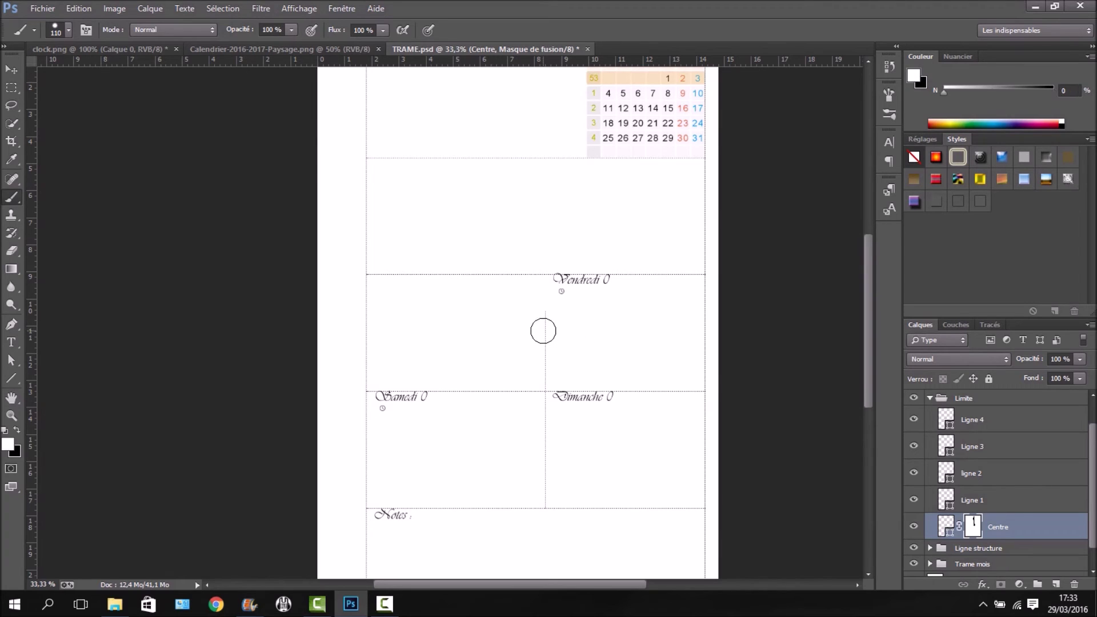
{"action": "left_click_drag", "start_coordinate": [546, 326], "coordinate": [546, 284]}
- Add a mask to the Ligne 1 layer and paint it black across the page to hide the whole horizontal line
{"action": "left_click", "coordinate": [999, 507]}
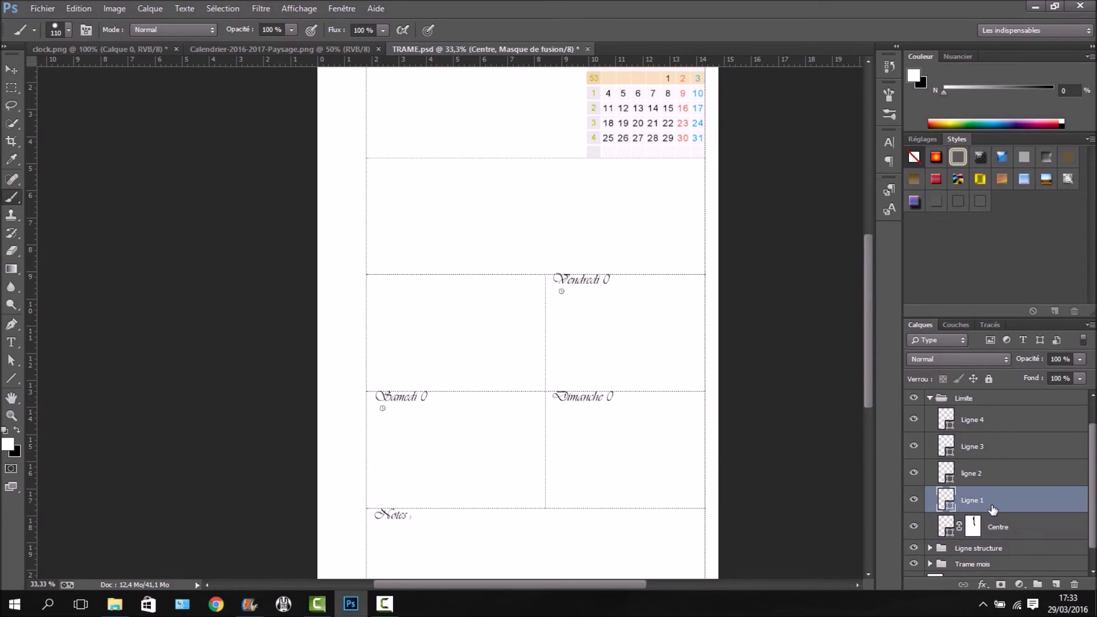
{"action": "left_click", "coordinate": [1001, 582]}
{"action": "scroll", "coordinate": [649, 301], "scroll_direction": "up", "scroll_amount": 3}
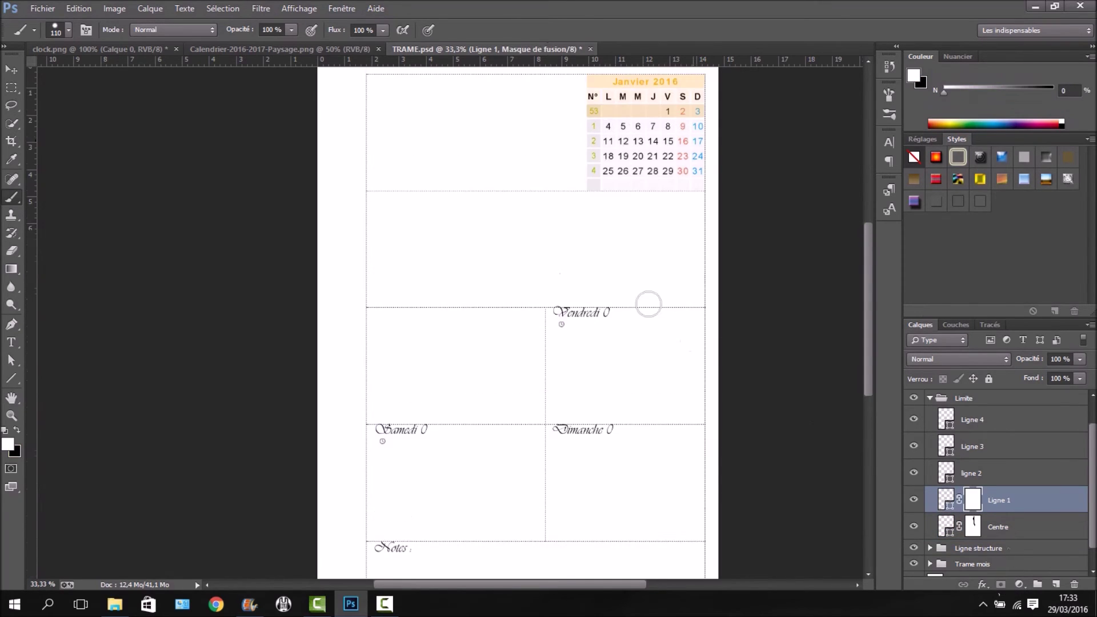
{"action": "left_click_drag", "start_coordinate": [375, 238], "coordinate": [693, 235]}
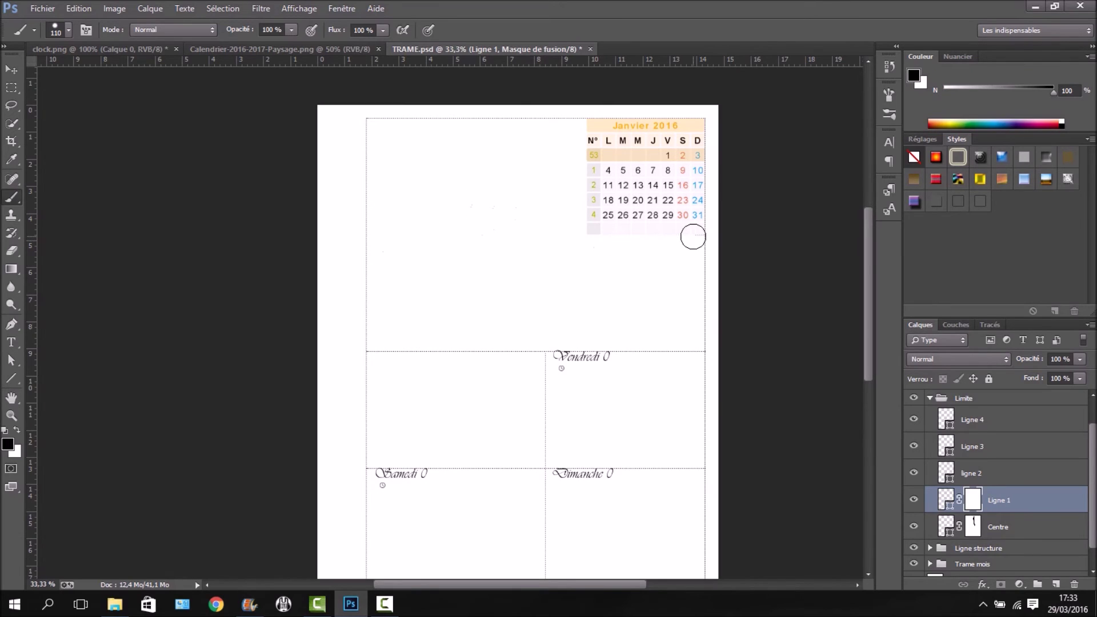
- Mask the ligne 2 layer, hide its half beside the Vendredi box with black paint, and collapse the Limite group
{"action": "left_click", "coordinate": [963, 473]}
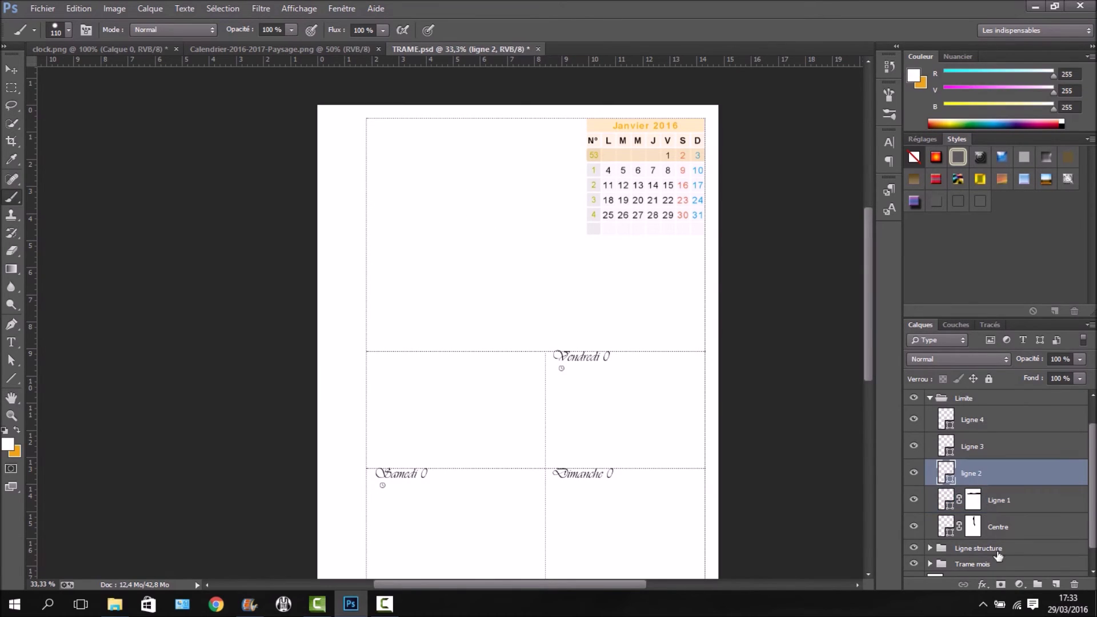
{"action": "left_click", "coordinate": [1000, 584]}
{"action": "left_click_drag", "start_coordinate": [363, 350], "coordinate": [532, 352]}
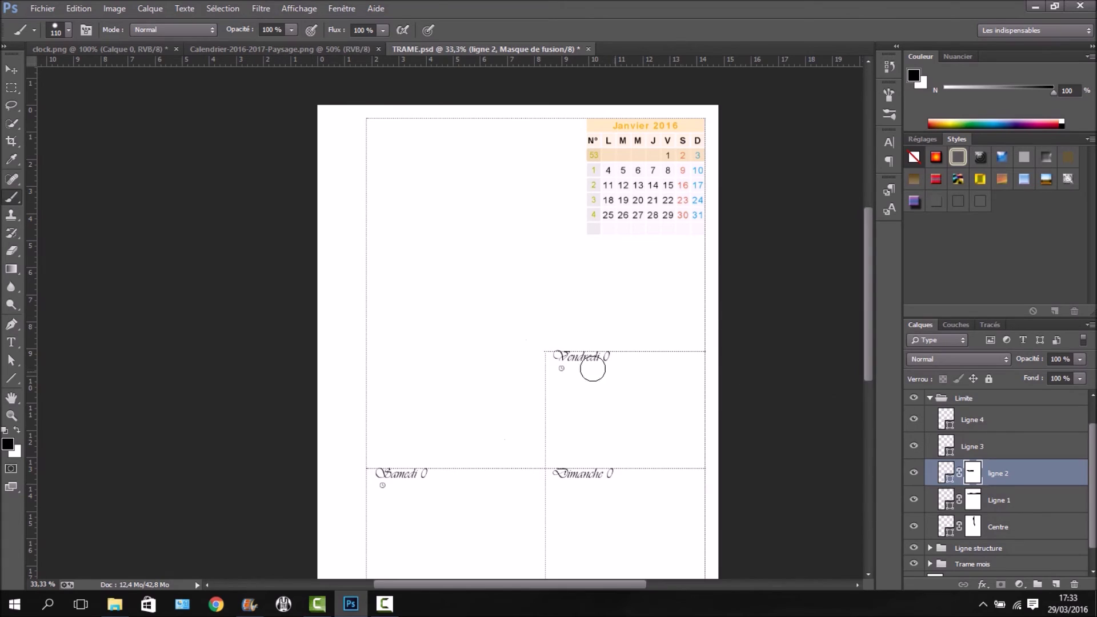
{"action": "left_click_drag", "start_coordinate": [529, 347], "coordinate": [541, 347]}
{"action": "left_click", "coordinate": [930, 398]}
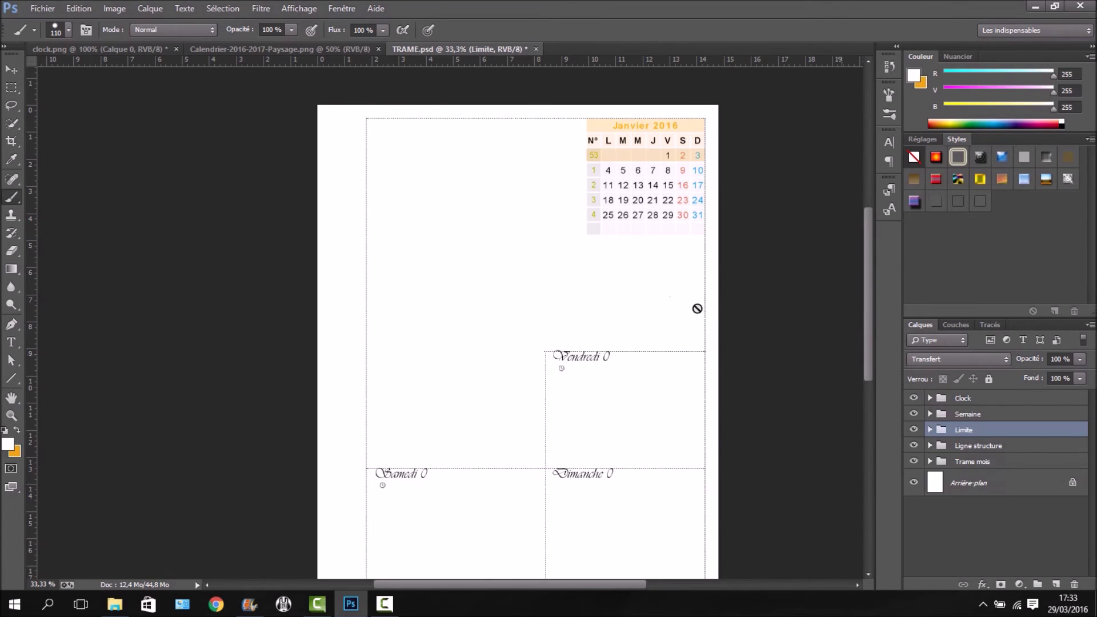
{"action": "scroll", "coordinate": [565, 235], "scroll_direction": "down", "scroll_amount": 3}
{"action": "scroll", "coordinate": [504, 248], "scroll_direction": "up", "scroll_amount": 1}
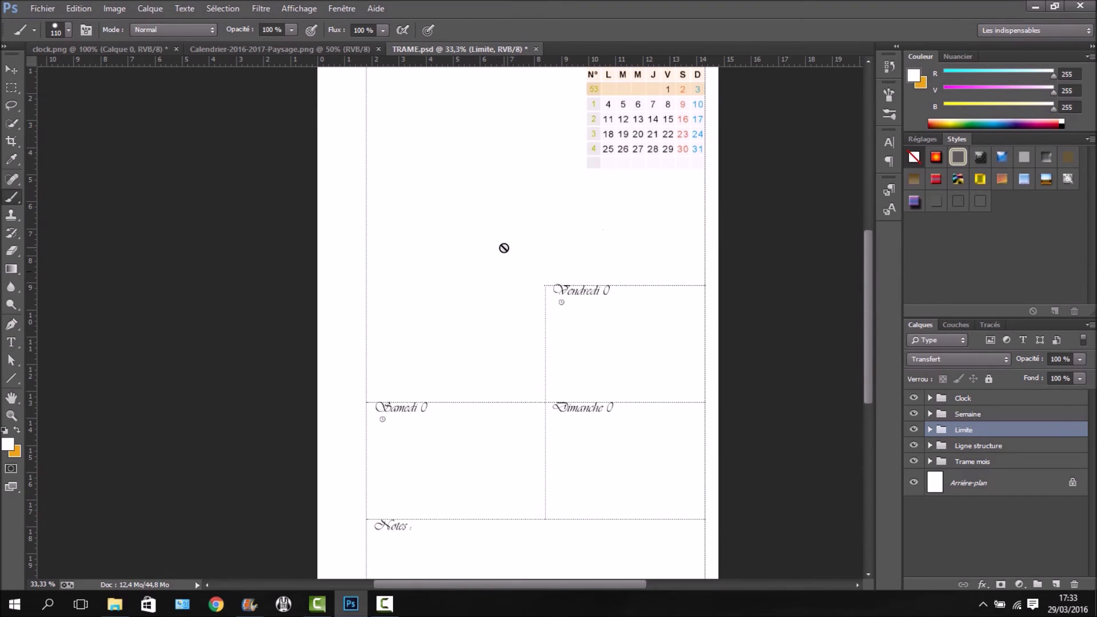
{"action": "scroll", "coordinate": [504, 247], "scroll_direction": "up", "scroll_amount": 5}
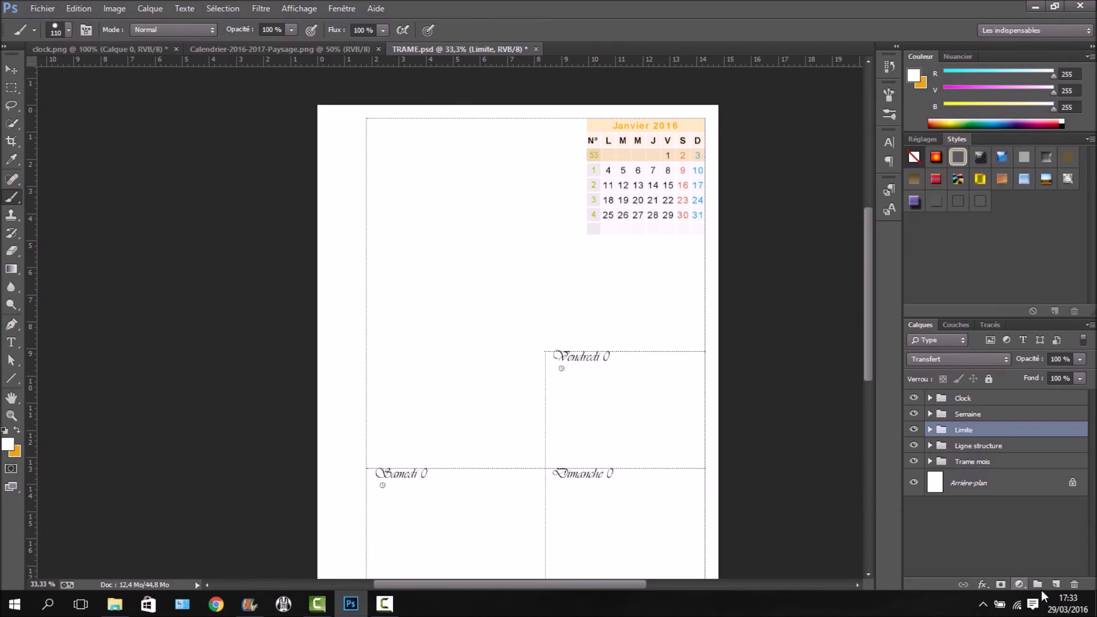
- Create a new layer above the Limite group and choose the 1568 px rose-branch brush
{"action": "left_click", "coordinate": [1055, 585]}
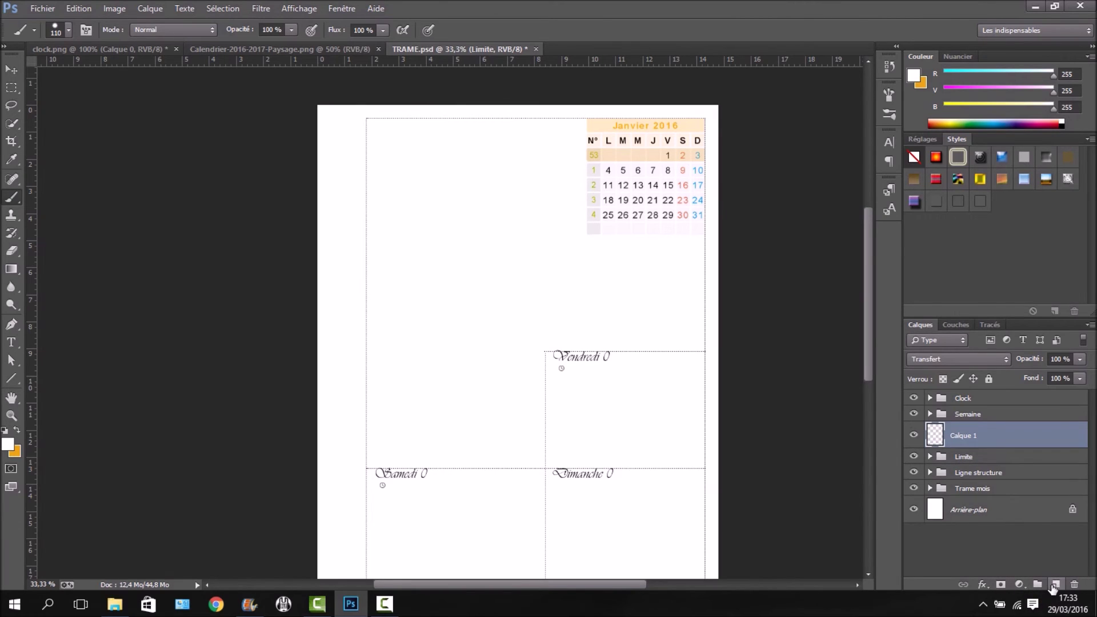
{"action": "left_click", "coordinate": [69, 32]}
{"action": "left_click_drag", "start_coordinate": [171, 143], "coordinate": [172, 181]}
{"action": "scroll", "coordinate": [137, 166], "scroll_direction": "down", "scroll_amount": 3}
{"action": "scroll", "coordinate": [140, 166], "scroll_direction": "down", "scroll_amount": 4}
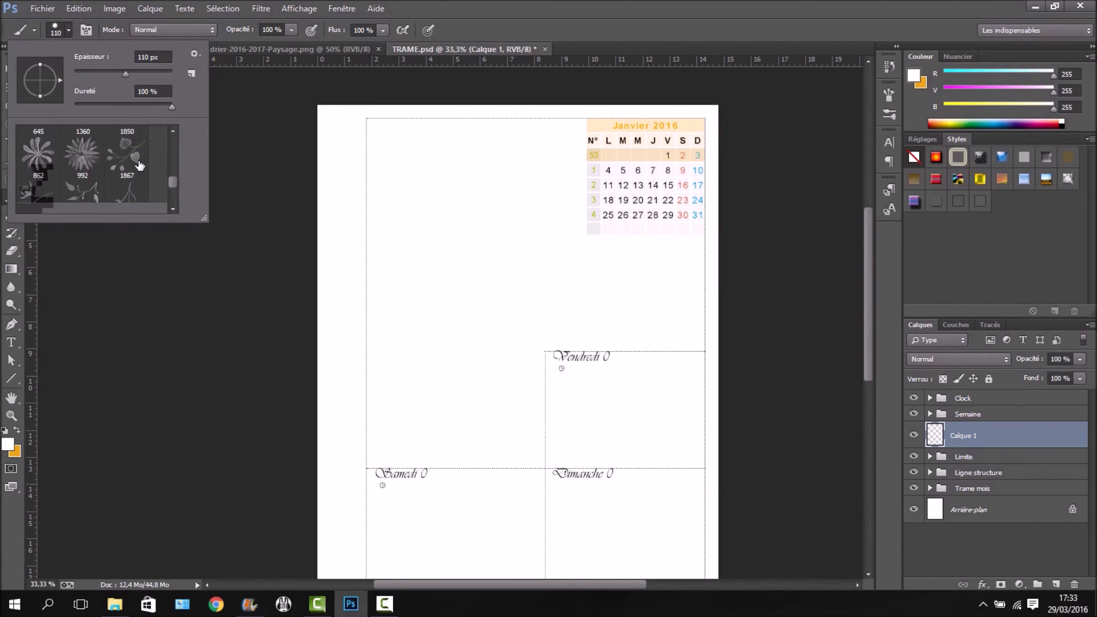
{"action": "scroll", "coordinate": [140, 166], "scroll_direction": "down", "scroll_amount": 8}
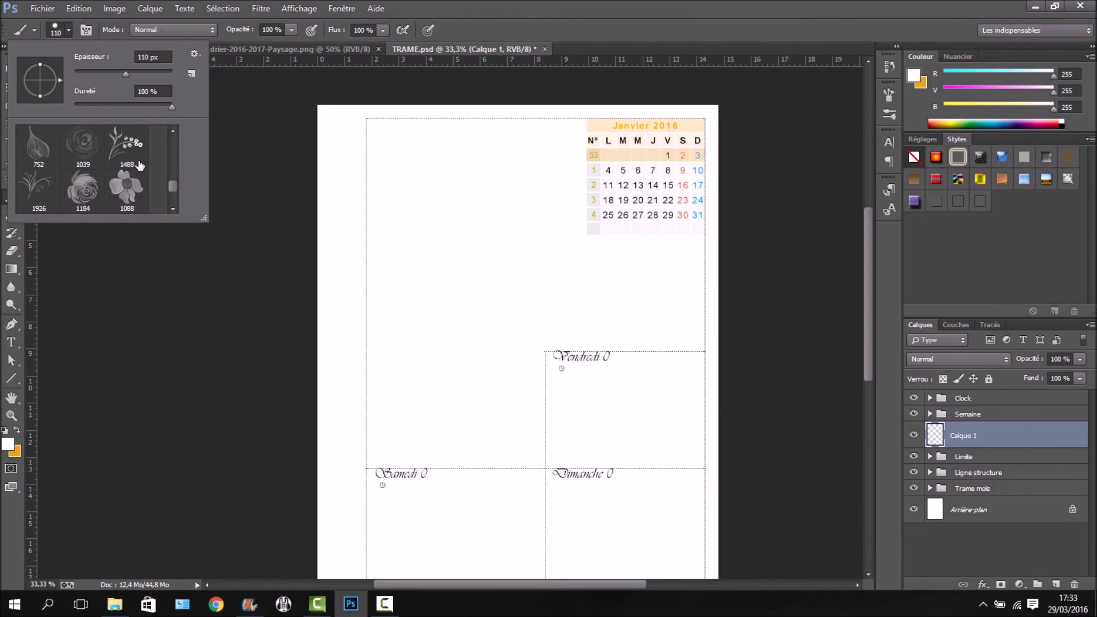
{"action": "scroll", "coordinate": [140, 167], "scroll_direction": "down", "scroll_amount": 3}
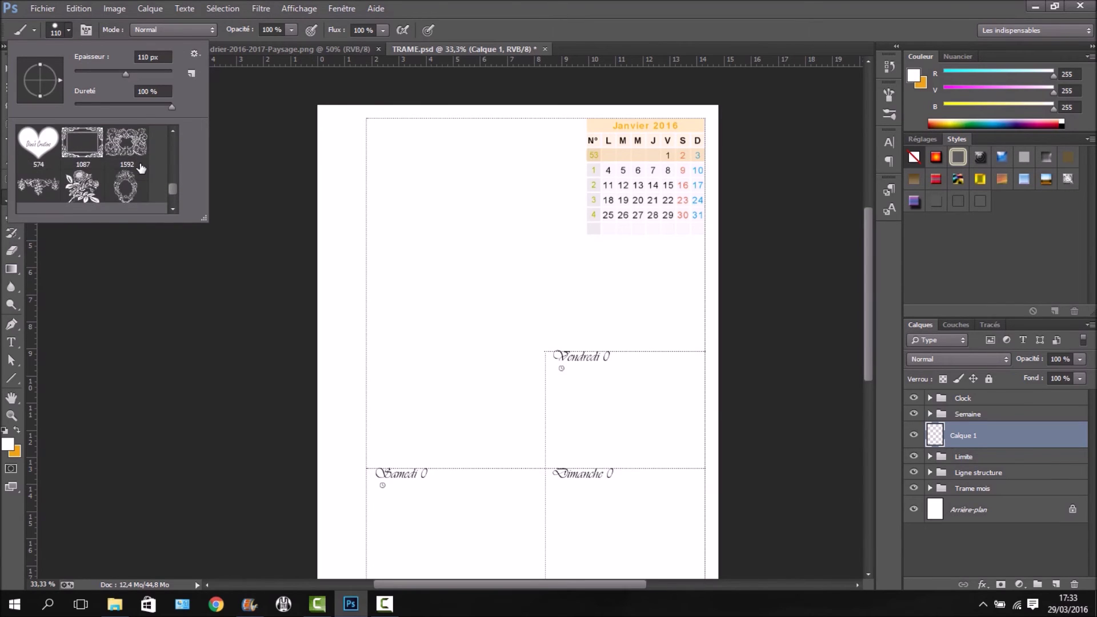
{"action": "left_click", "coordinate": [83, 145]}
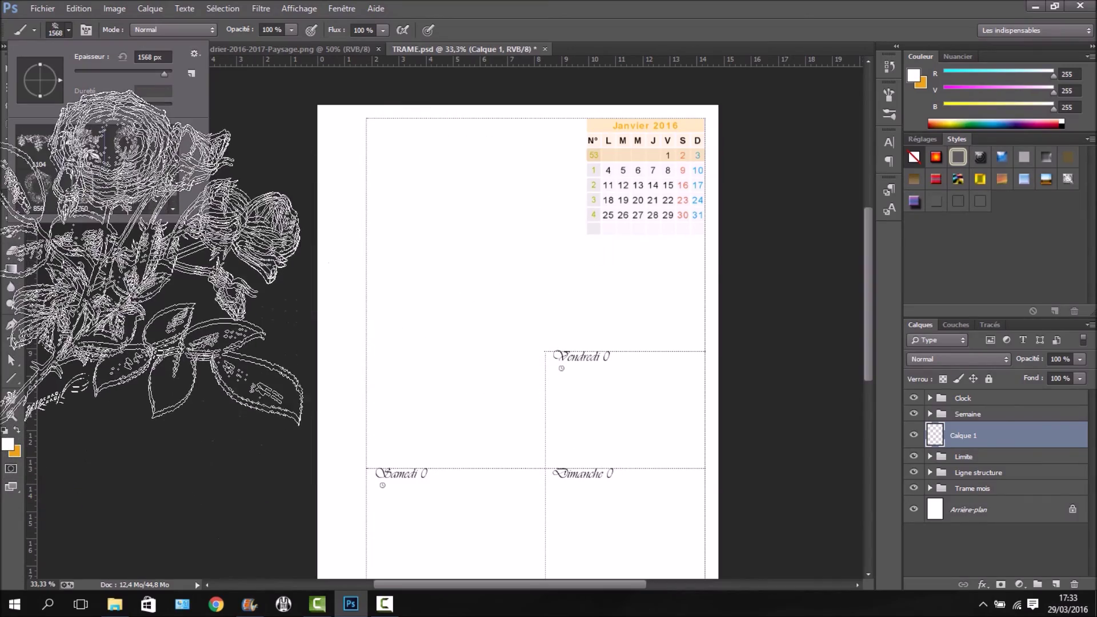
{"action": "left_click", "coordinate": [476, 12]}
{"action": "key", "text": "x"}
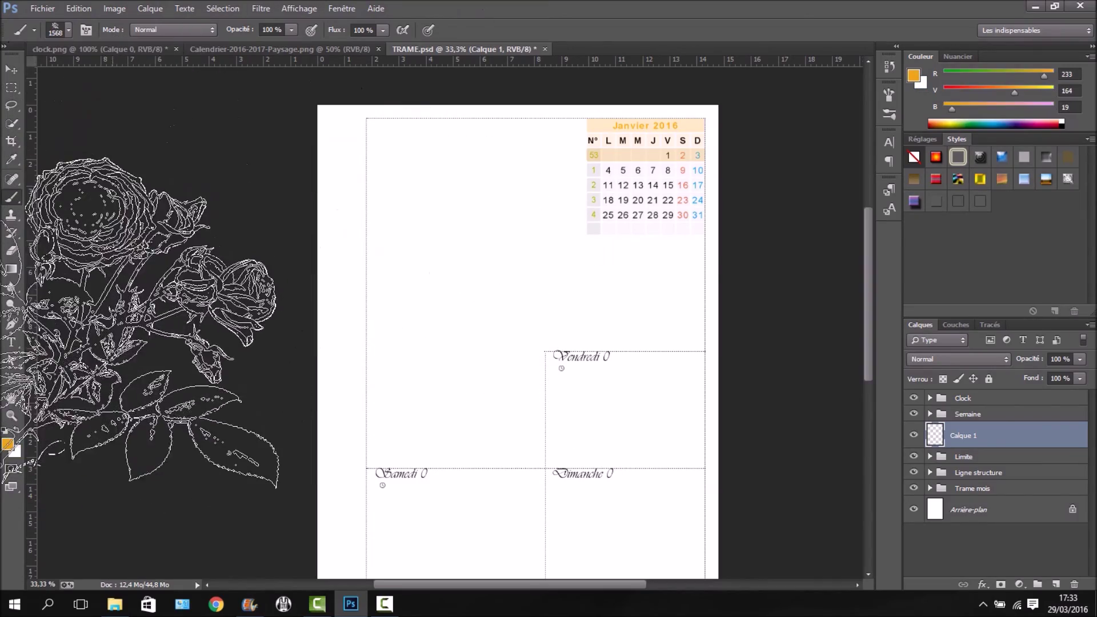
- Set the foreground colour to the orange sampled from the "Janvier 2016" calendar title, #fdac00
{"action": "left_click", "coordinate": [8, 445]}
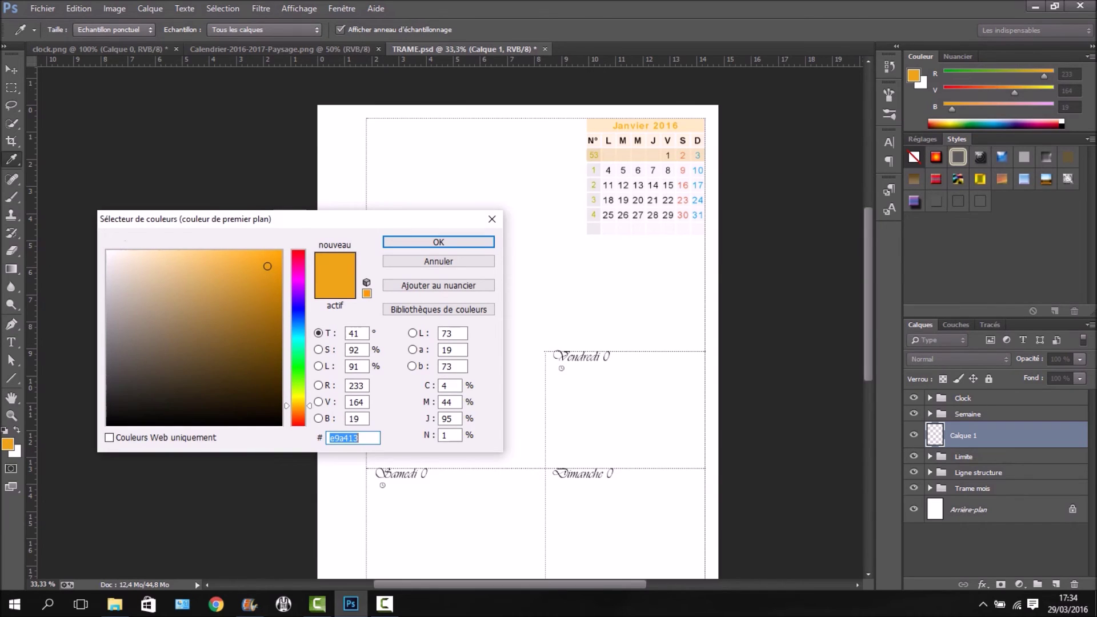
{"action": "left_click", "coordinate": [660, 123]}
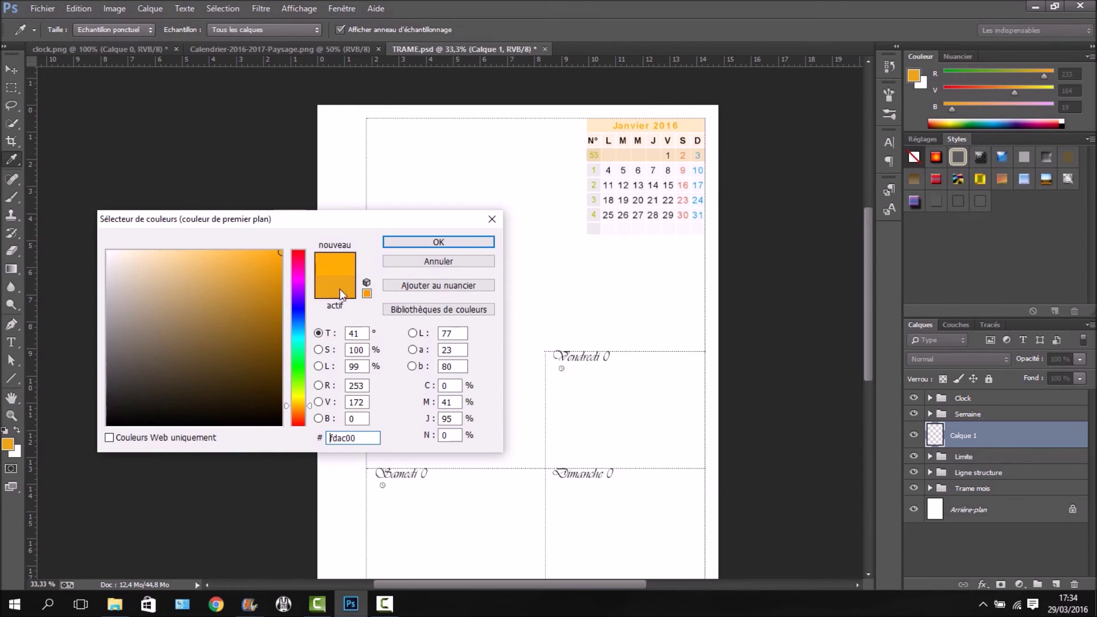
{"action": "key", "text": "b"}
{"action": "left_click", "coordinate": [416, 241]}
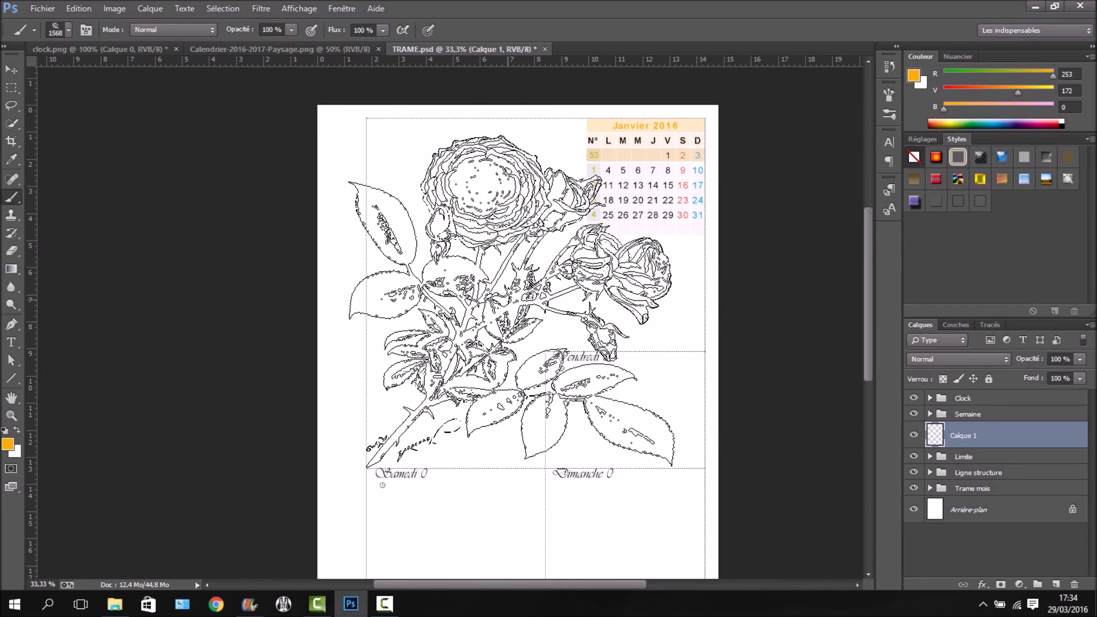
- Try a rose-branch stamp over the empty area beside the calendar and undo it
{"action": "left_click", "coordinate": [511, 302]}
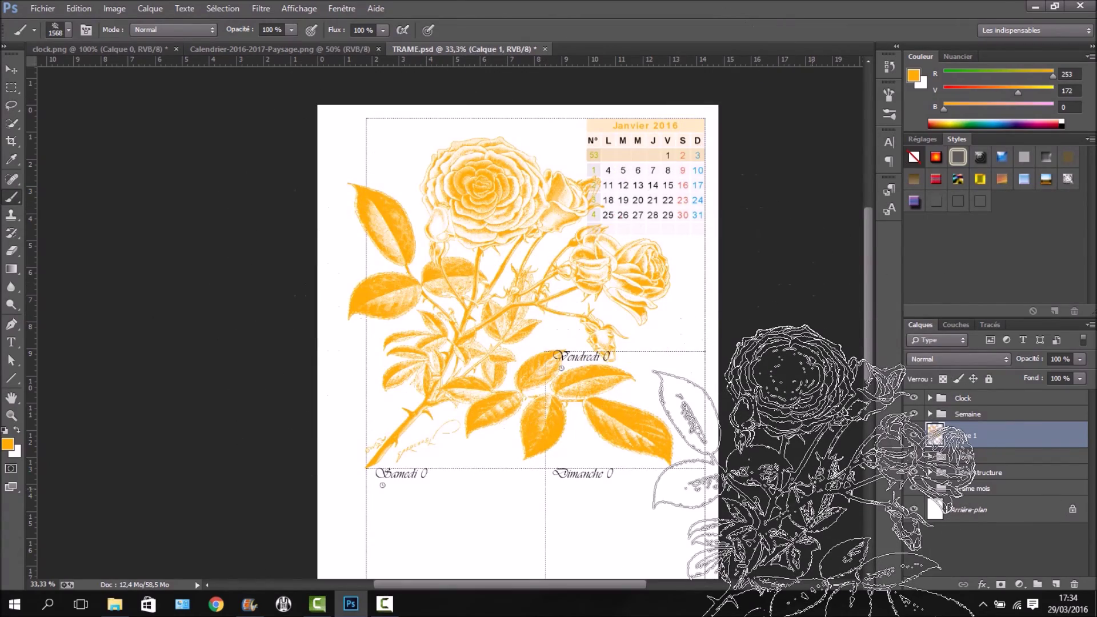
{"action": "key", "text": "ctrl+z"}
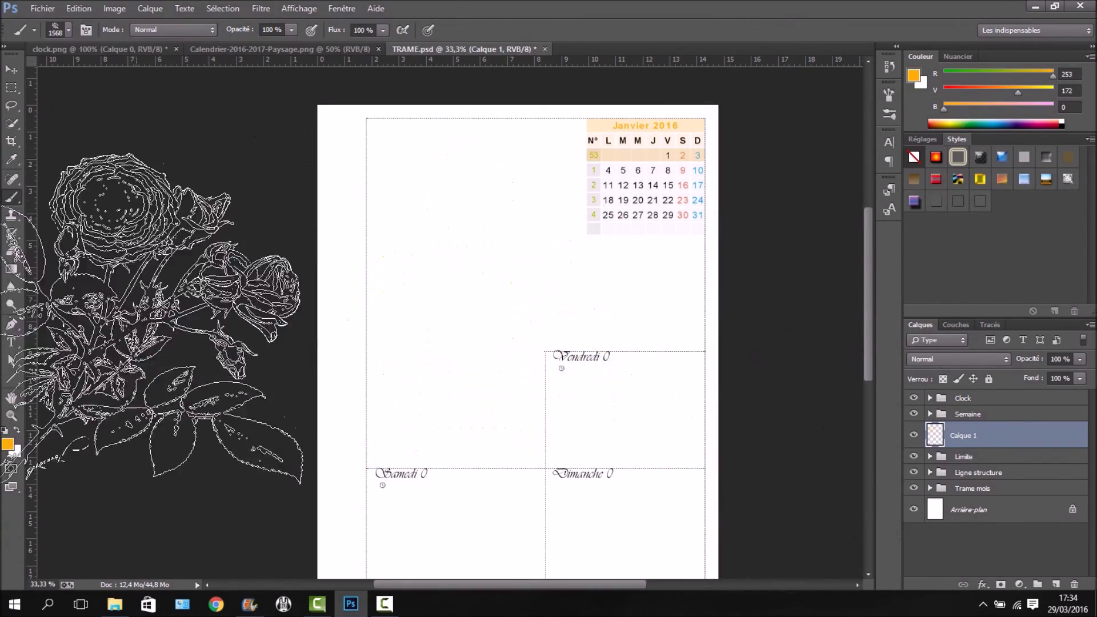
- Choose the 1807 px three-rose brush and stamp it in orange in the empty area beside the month calendar
{"action": "left_click", "coordinate": [67, 30]}
{"action": "scroll", "coordinate": [122, 189], "scroll_direction": "up", "scroll_amount": 2}
{"action": "scroll", "coordinate": [112, 169], "scroll_direction": "up", "scroll_amount": 5}
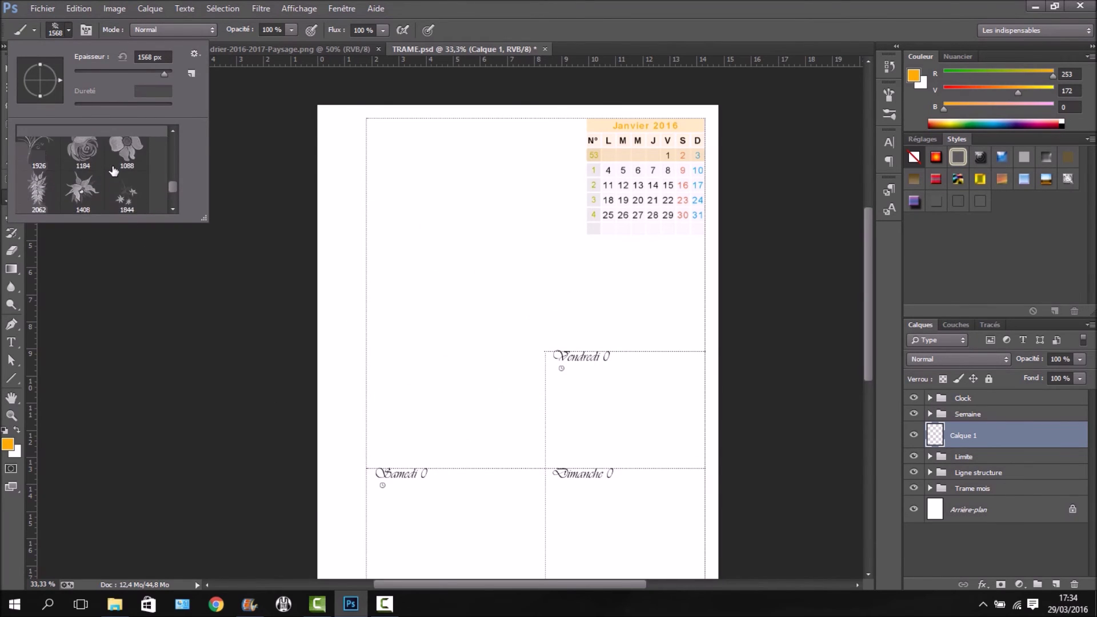
{"action": "scroll", "coordinate": [194, 225], "scroll_direction": "up", "scroll_amount": 2}
{"action": "scroll", "coordinate": [47, 165], "scroll_direction": "up", "scroll_amount": 4}
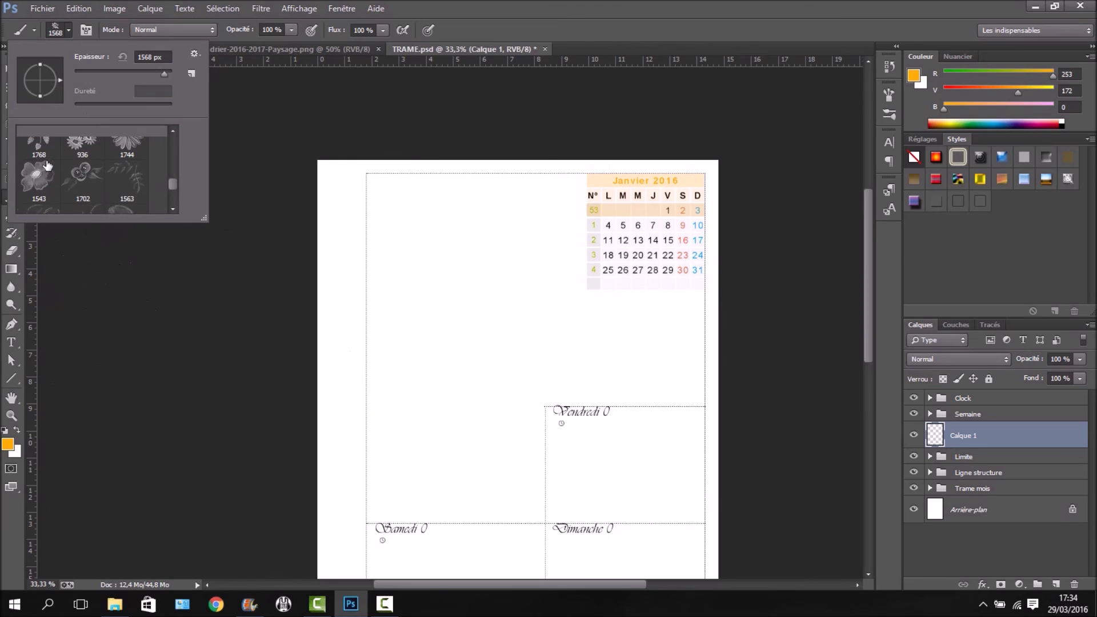
{"action": "scroll", "coordinate": [47, 165], "scroll_direction": "up", "scroll_amount": 4}
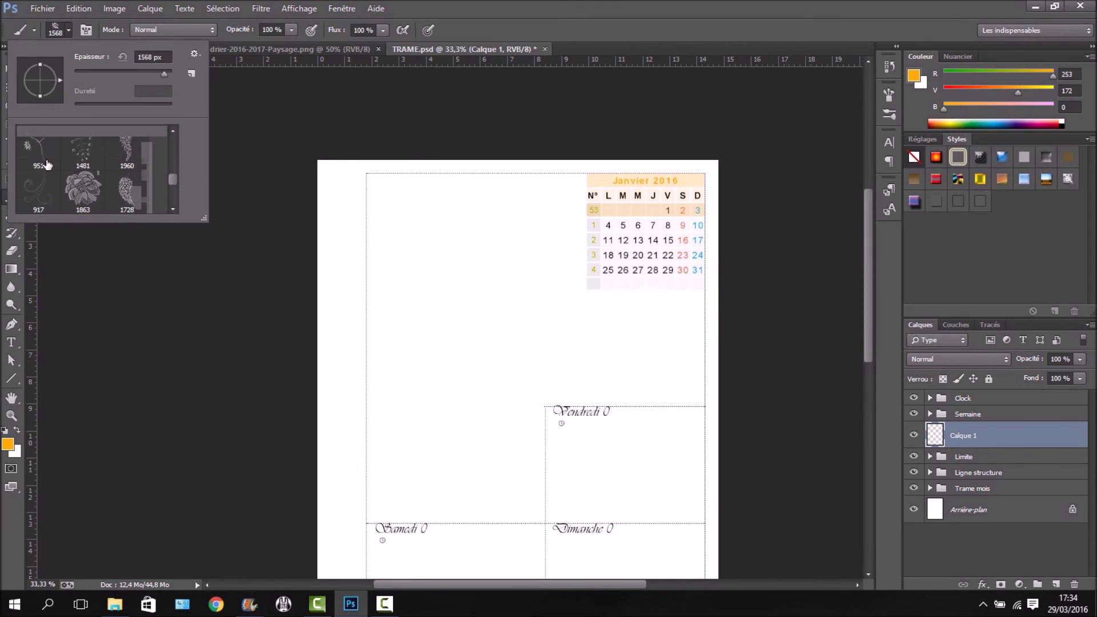
{"action": "scroll", "coordinate": [48, 166], "scroll_direction": "up", "scroll_amount": 5}
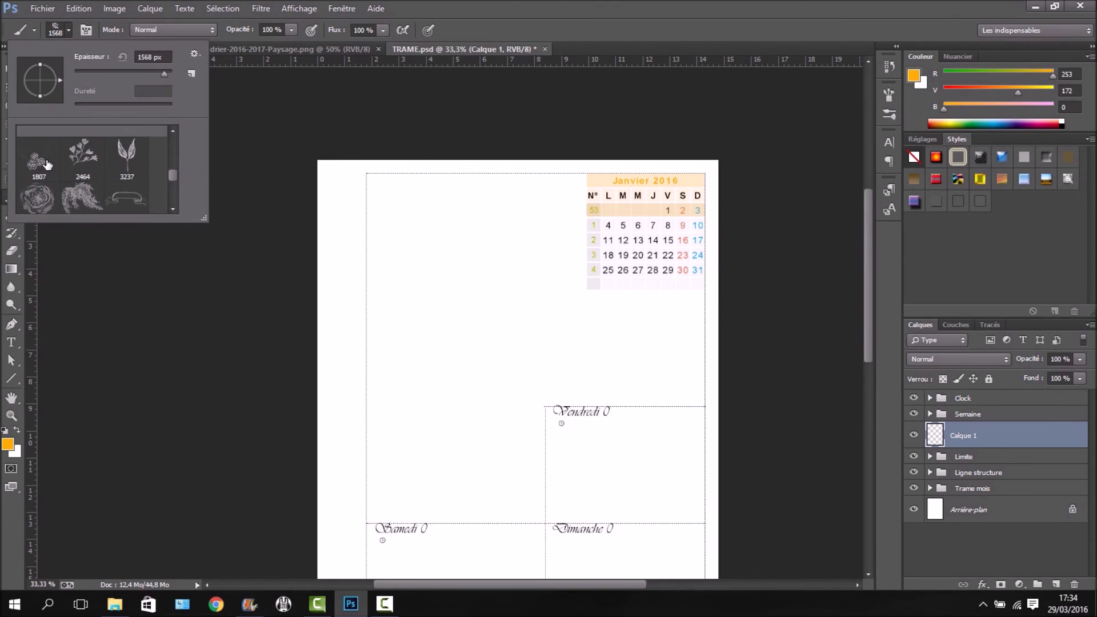
{"action": "left_click", "coordinate": [40, 194]}
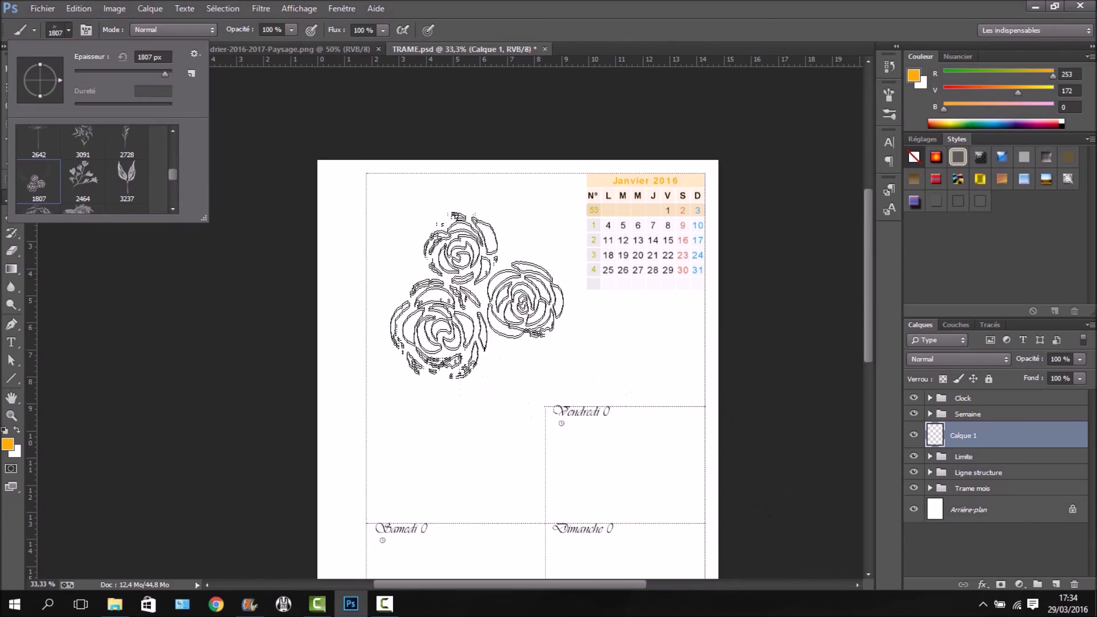
{"action": "left_click", "coordinate": [453, 259]}
{"action": "left_click", "coordinate": [453, 259]}
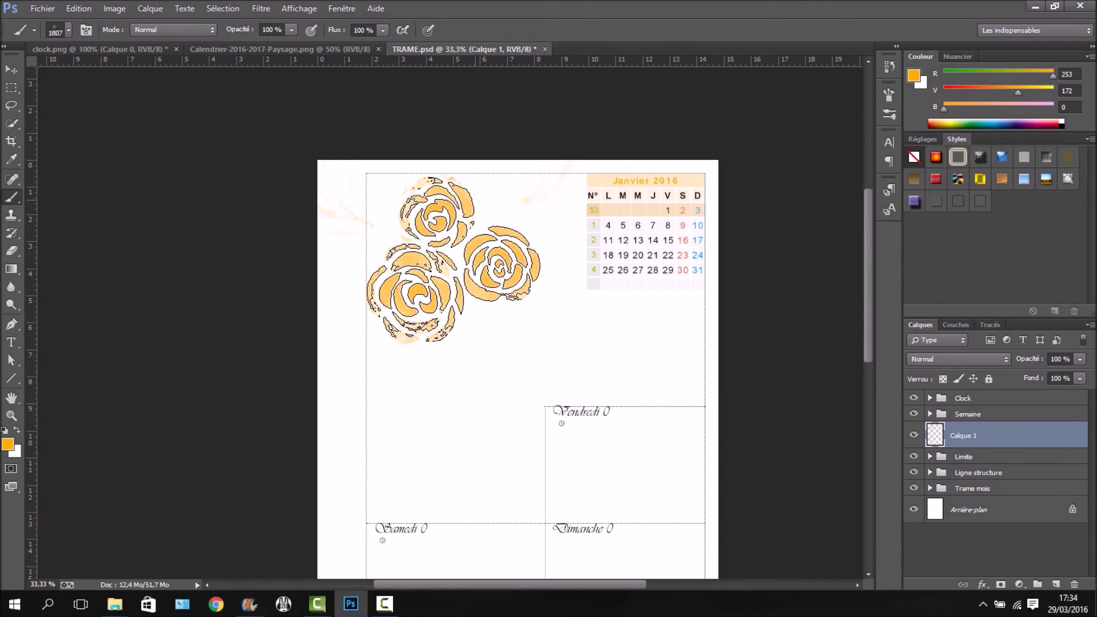
- Try a second three-rose stamp overlapping the Vendredi heading and undo it
{"action": "scroll", "coordinate": [611, 293], "scroll_direction": "down", "scroll_amount": 1}
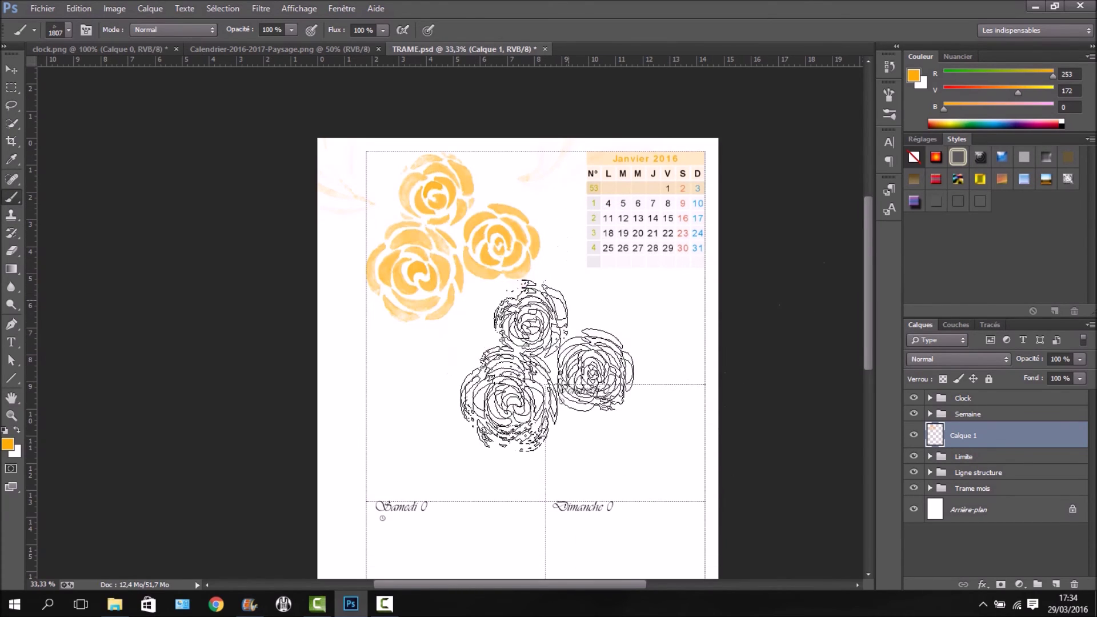
{"action": "left_click", "coordinate": [547, 382]}
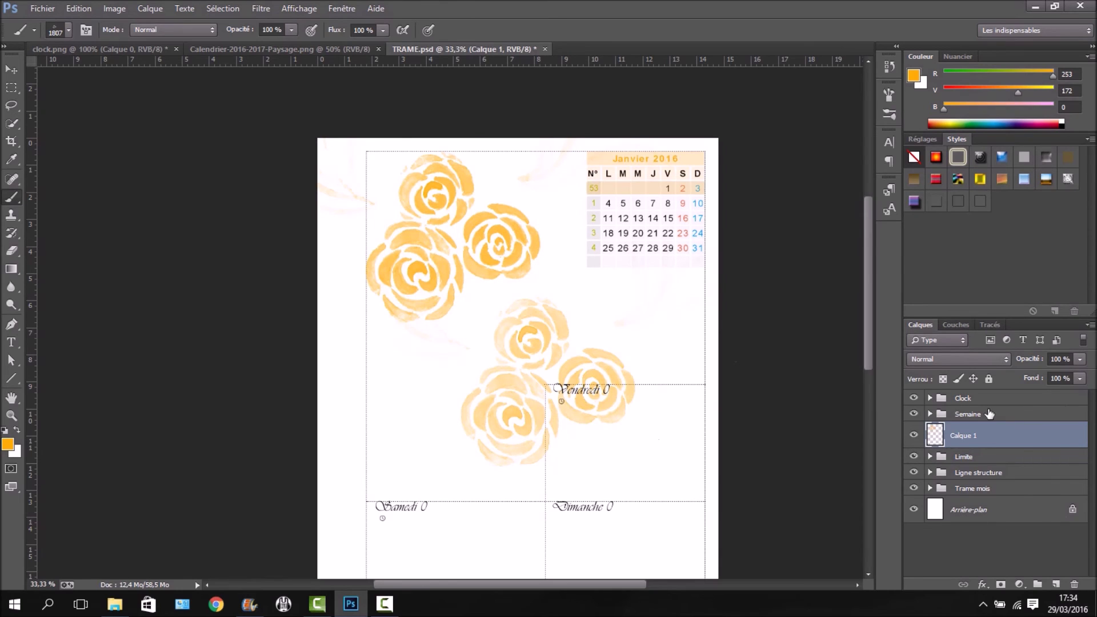
{"action": "key", "text": "ctrl+z"}
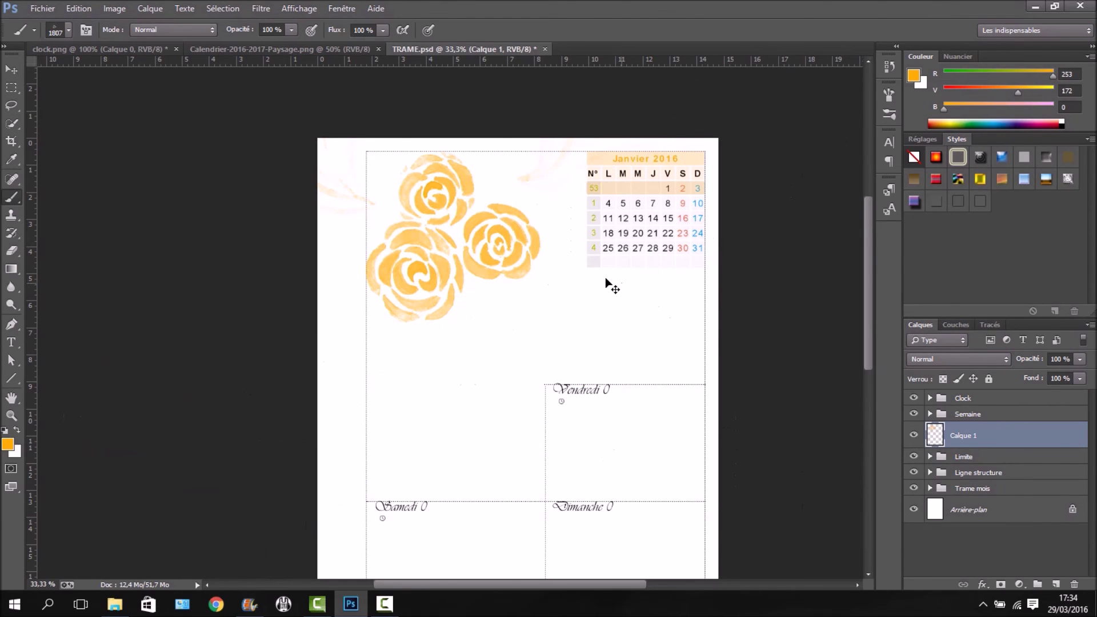
- Rotate the three-rose stamp to about -134° and fit it into the free area's upper-left corner beside the month calendar
{"action": "key", "text": "ctrl+t"}
{"action": "left_click_drag", "start_coordinate": [292, 132], "coordinate": [613, 231]}
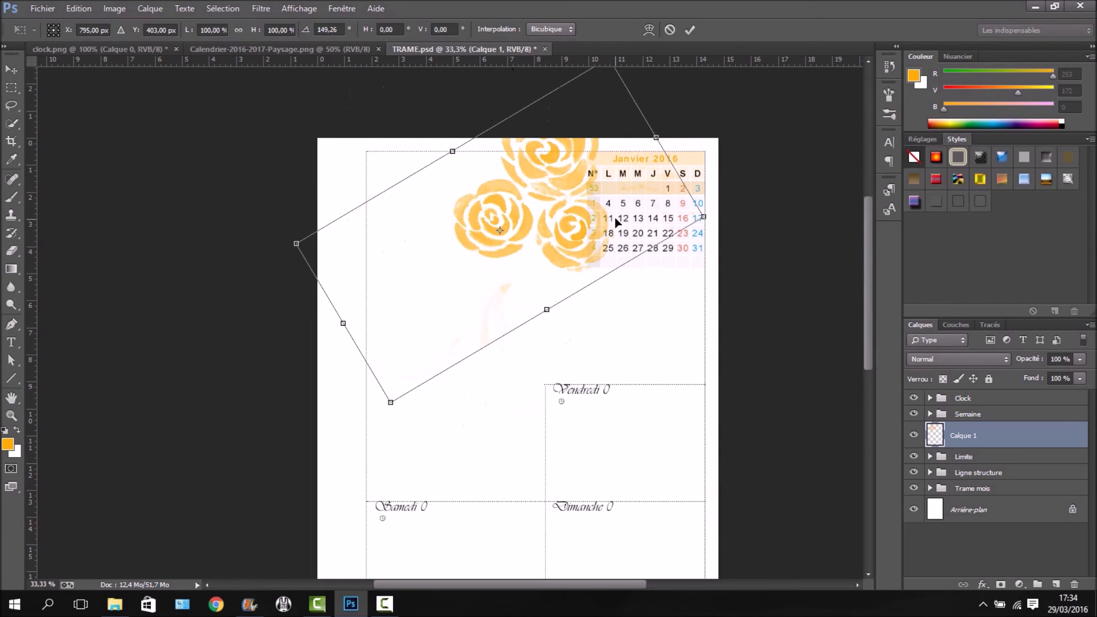
{"action": "left_click_drag", "start_coordinate": [529, 195], "coordinate": [443, 238]}
{"action": "left_click_drag", "start_coordinate": [508, 87], "coordinate": [549, 87]}
{"action": "left_click_drag", "start_coordinate": [454, 225], "coordinate": [457, 229]}
{"action": "left_click_drag", "start_coordinate": [528, 93], "coordinate": [591, 311]}
{"action": "left_click_drag", "start_coordinate": [506, 289], "coordinate": [495, 227]}
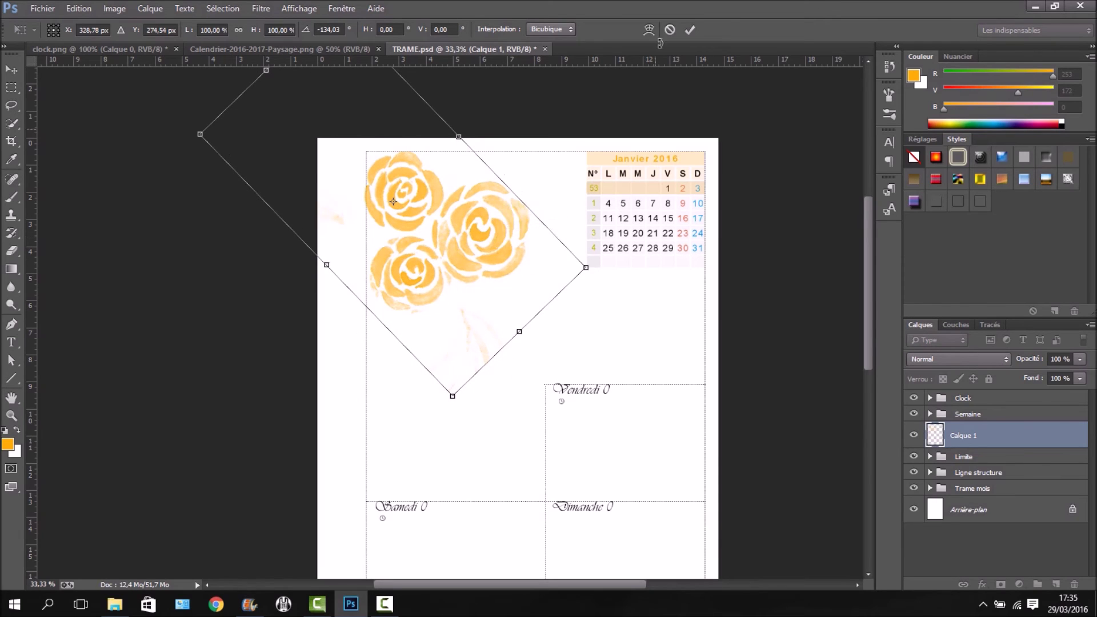
{"action": "left_click", "coordinate": [690, 30]}
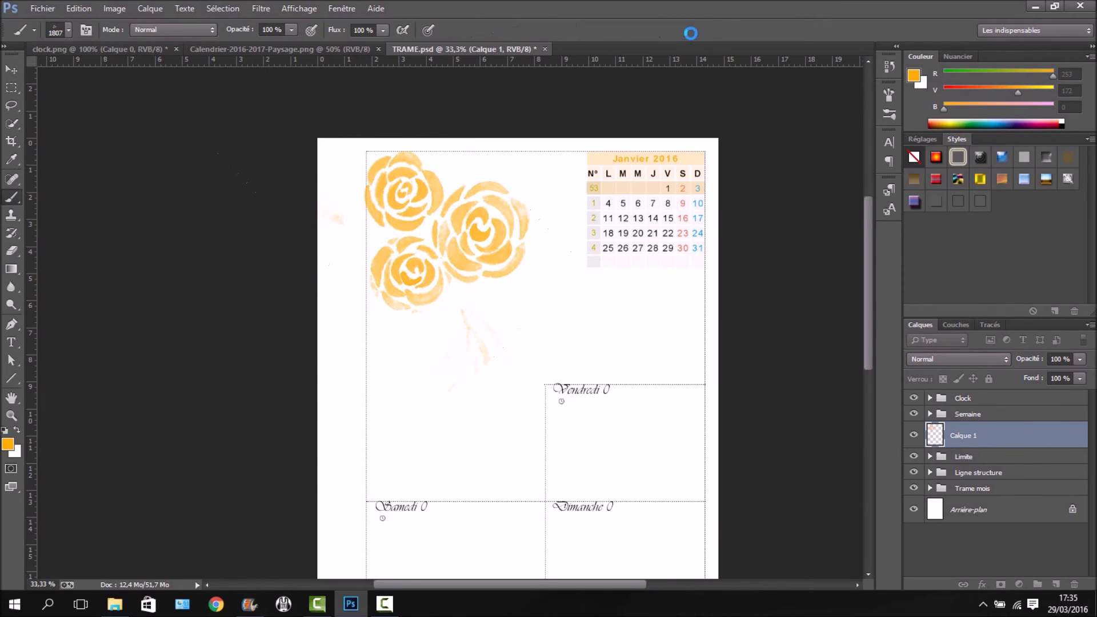
- Move the rose layer above the Clock group and rename it Fleurs
{"action": "left_click_drag", "start_coordinate": [988, 440], "coordinate": [994, 402]}
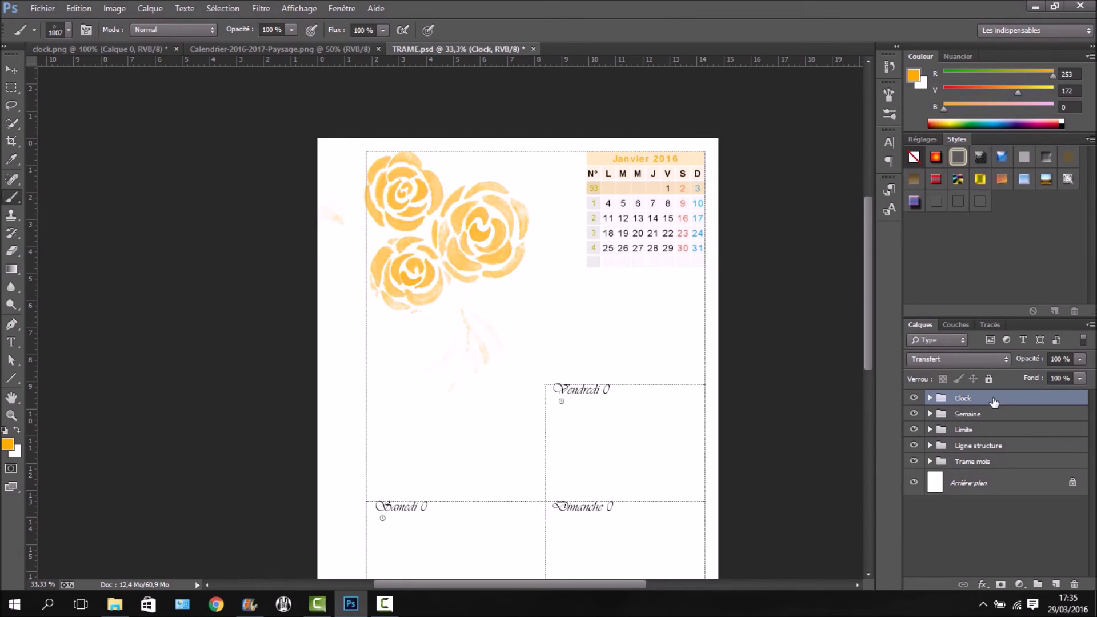
{"action": "left_click", "coordinate": [929, 399]}
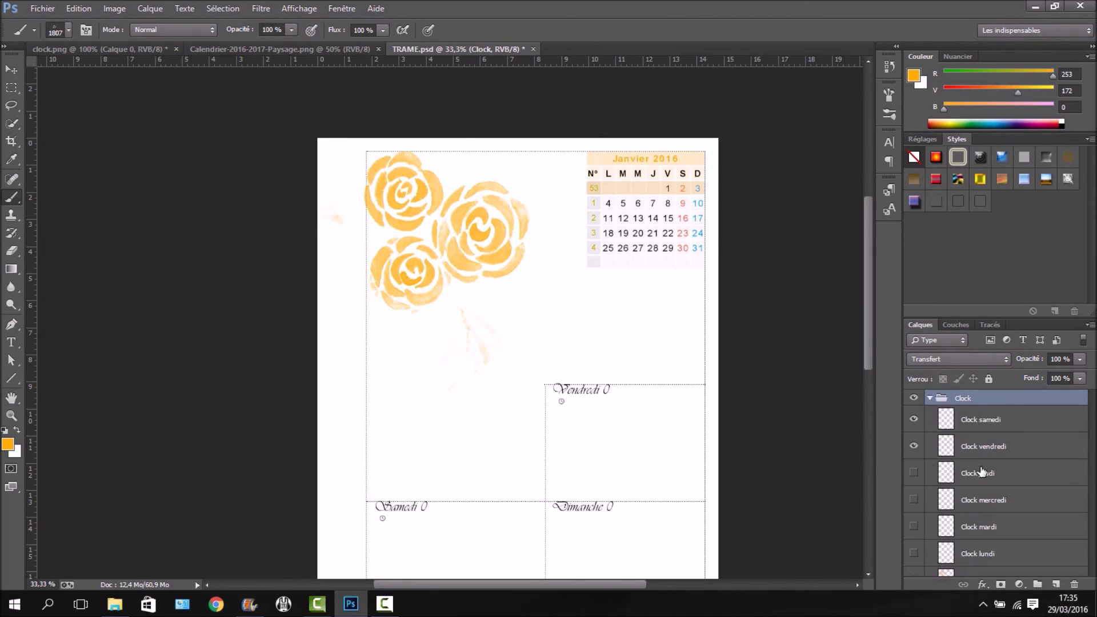
{"action": "scroll", "coordinate": [985, 474], "scroll_direction": "down", "scroll_amount": 2}
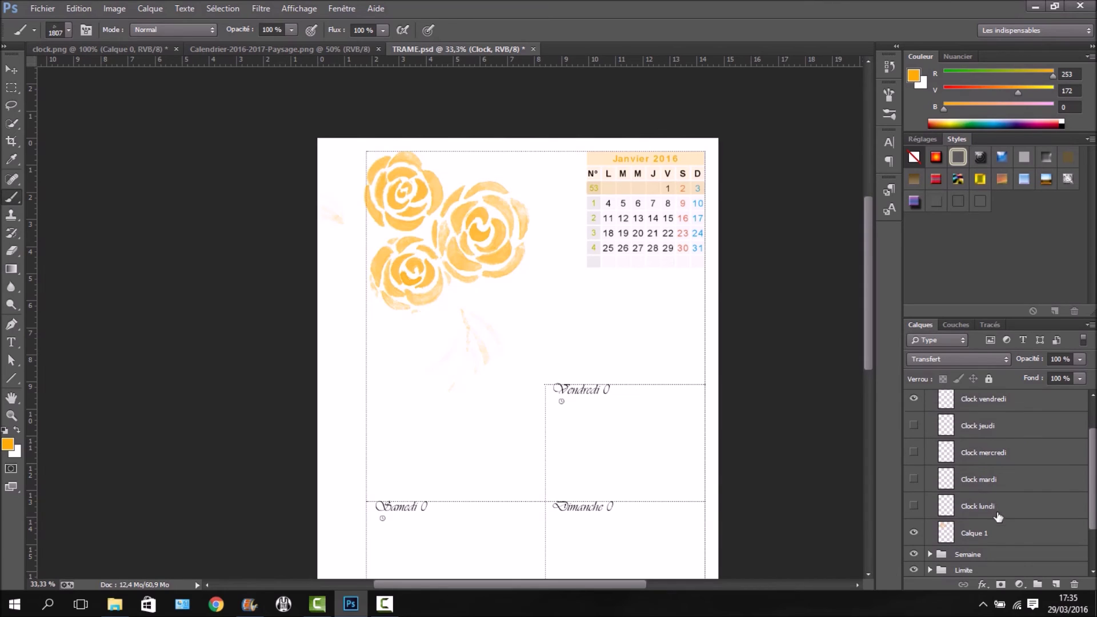
{"action": "left_click_drag", "start_coordinate": [1002, 532], "coordinate": [976, 397]}
{"action": "double_click", "coordinate": [971, 407]}
{"action": "type", "text": "F"}
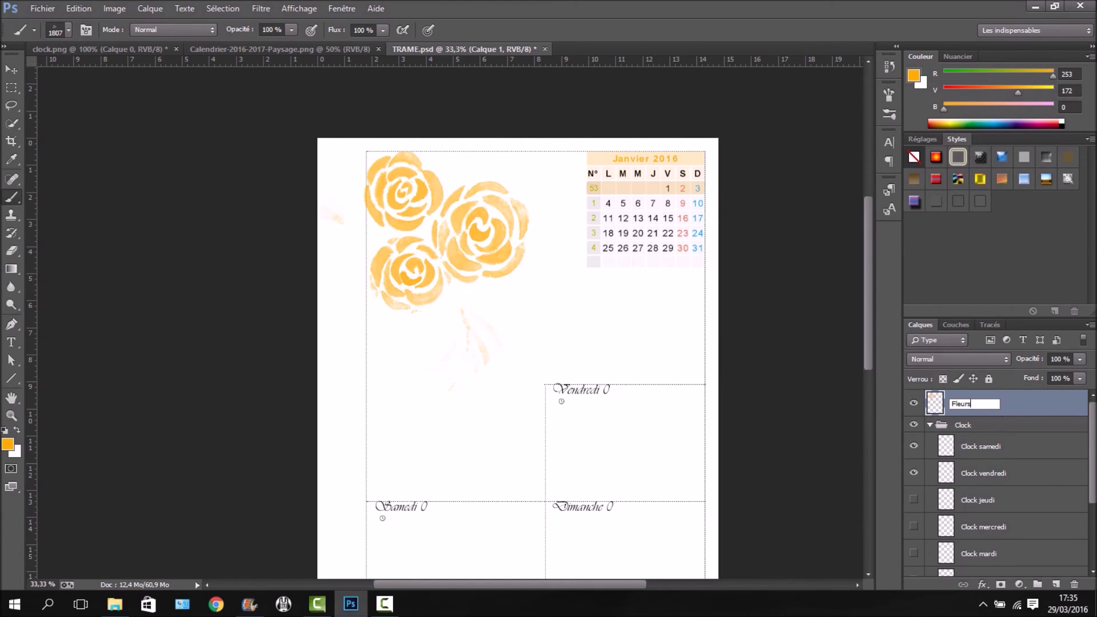
{"action": "type", "text": "leurs"}
{"action": "key", "text": "Return"}
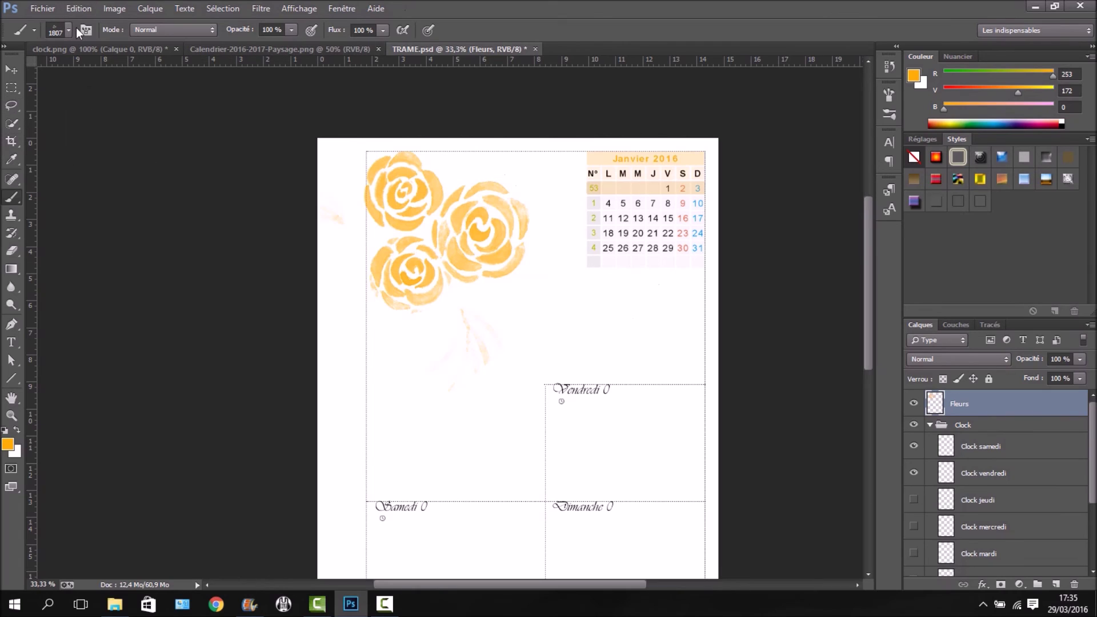
- Create a layer named Script 1 above Fleurs and choose the 1383 px handwriting brush
{"action": "left_click", "coordinate": [1056, 583]}
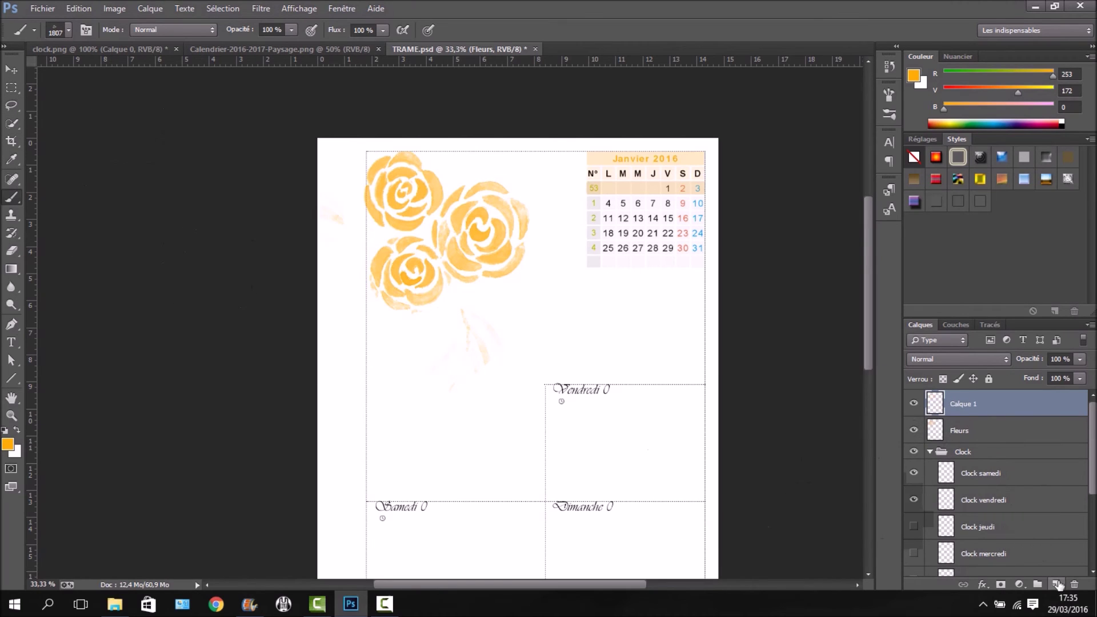
{"action": "double_click", "coordinate": [961, 404]}
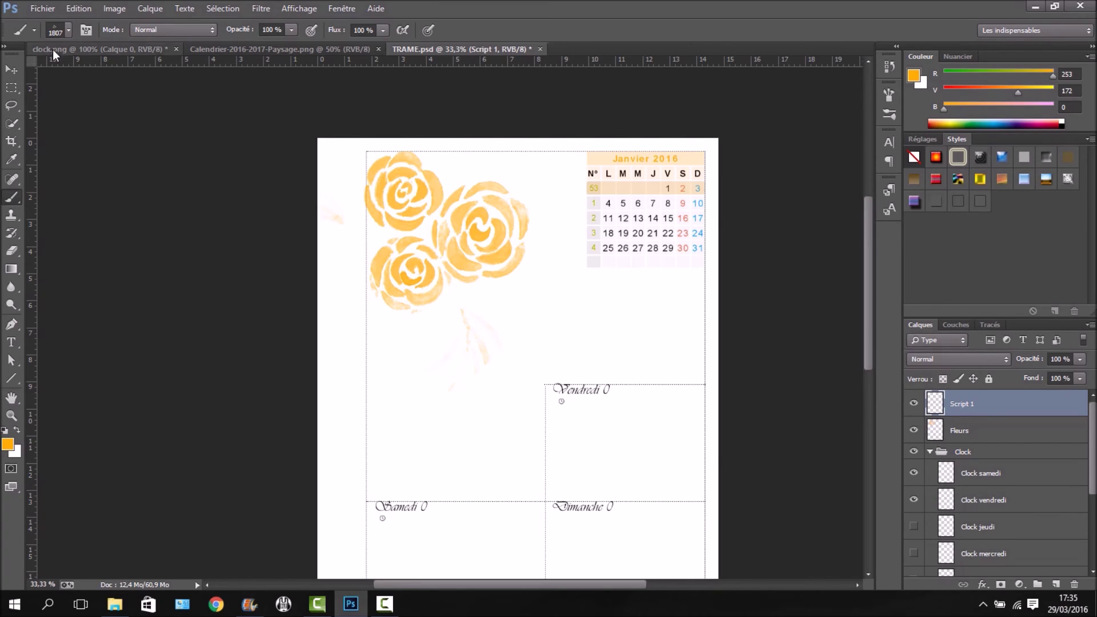
{"action": "left_click", "coordinate": [69, 29]}
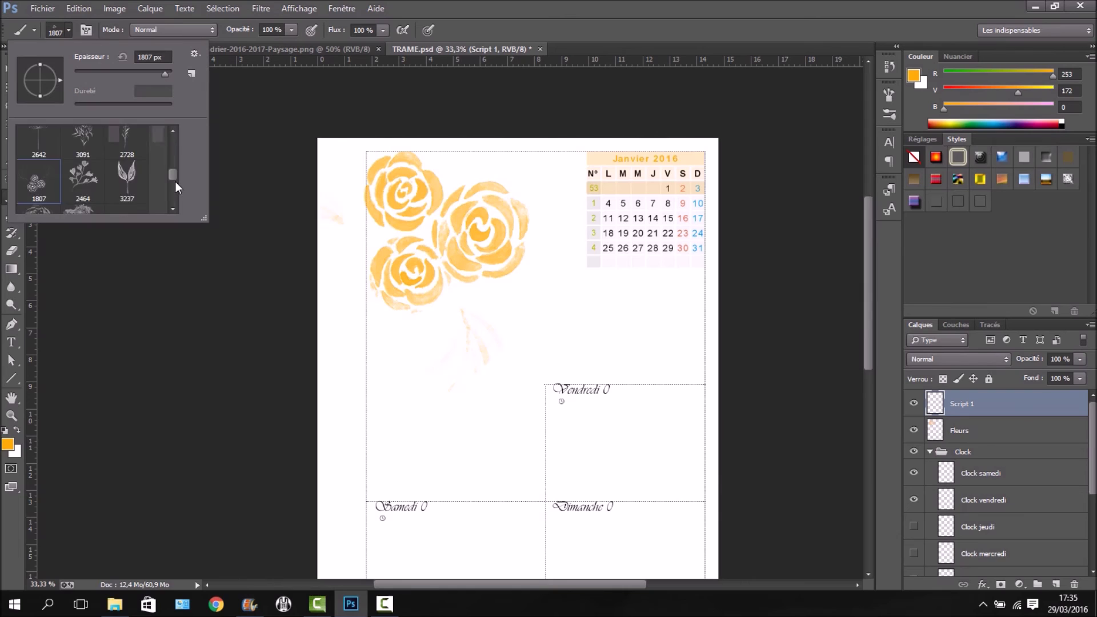
{"action": "left_click_drag", "start_coordinate": [175, 181], "coordinate": [173, 200]}
{"action": "left_click", "coordinate": [33, 156]}
{"action": "left_click", "coordinate": [157, 354]}
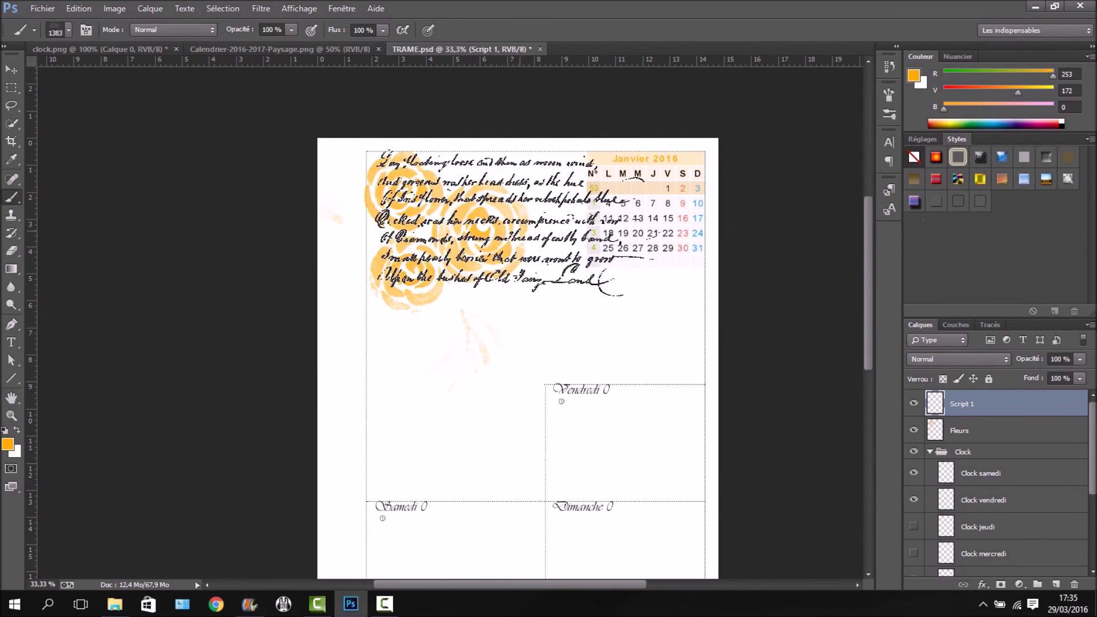
- Stamp the orange handwriting three times in a column, from over the roses down to the Samedi section
{"action": "left_click", "coordinate": [502, 224]}
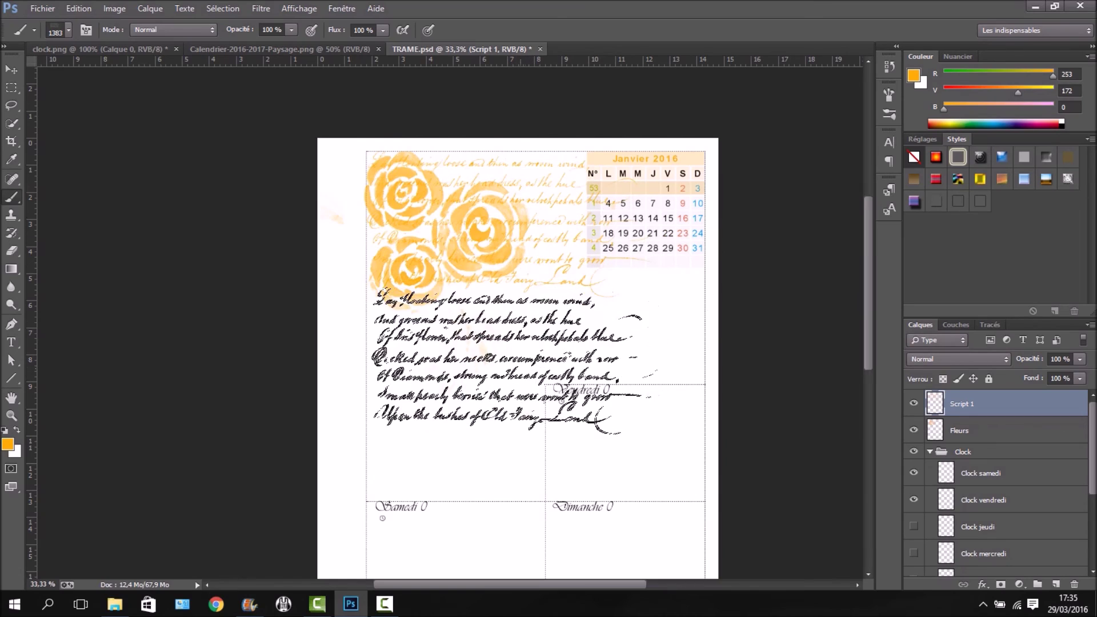
{"action": "left_click", "coordinate": [497, 360]}
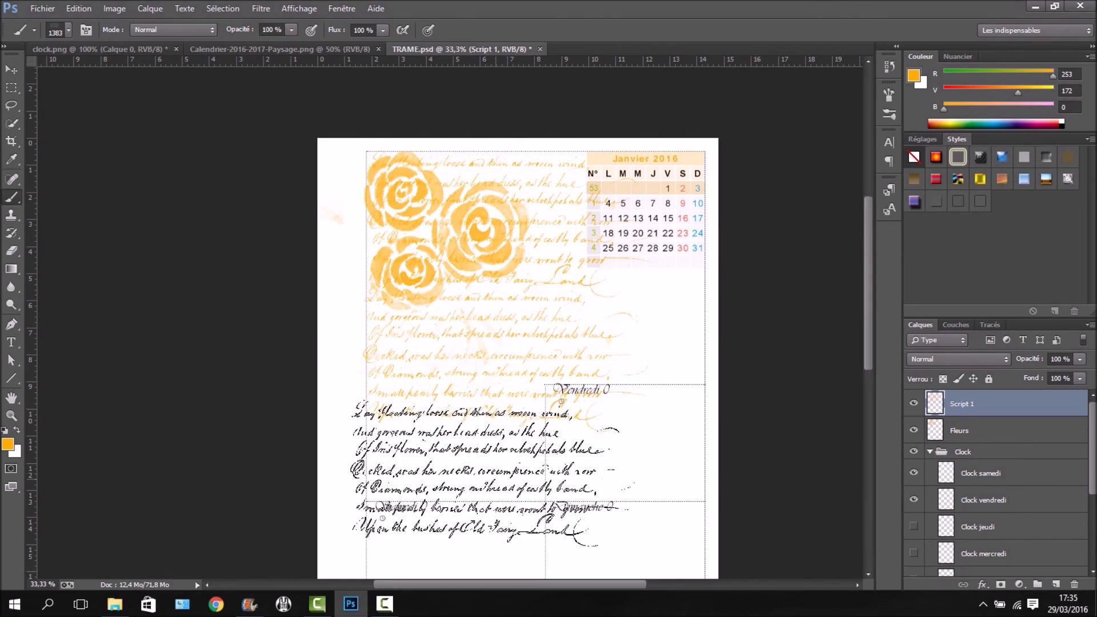
{"action": "left_click", "coordinate": [497, 495]}
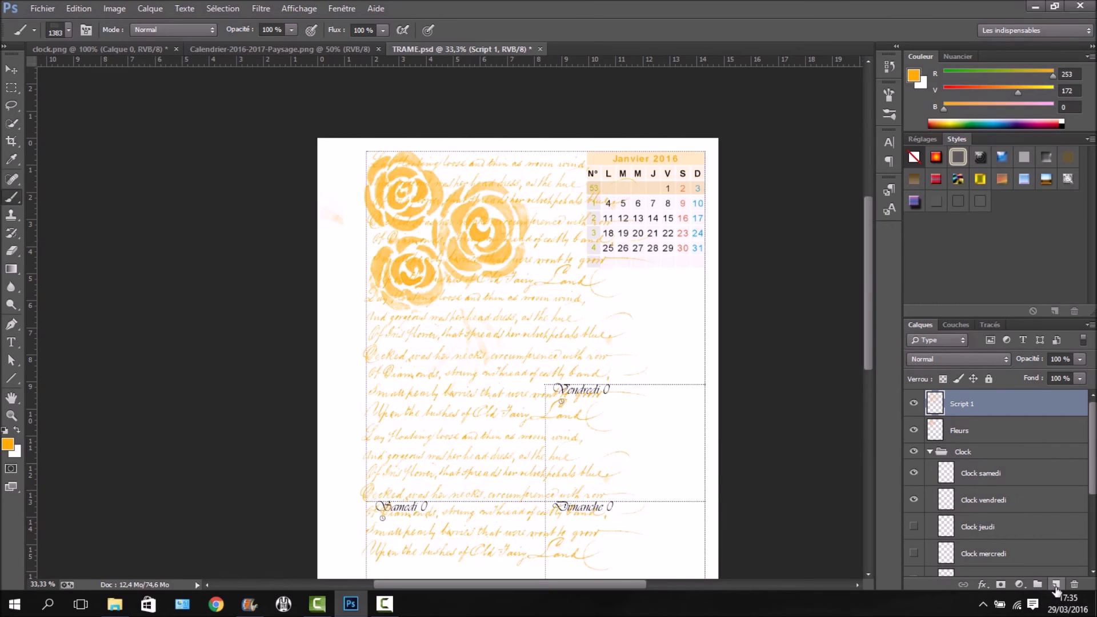
- Stamp the handwriting below the month calendar on a new layer and name that layer Script 2
{"action": "left_click", "coordinate": [1056, 585]}
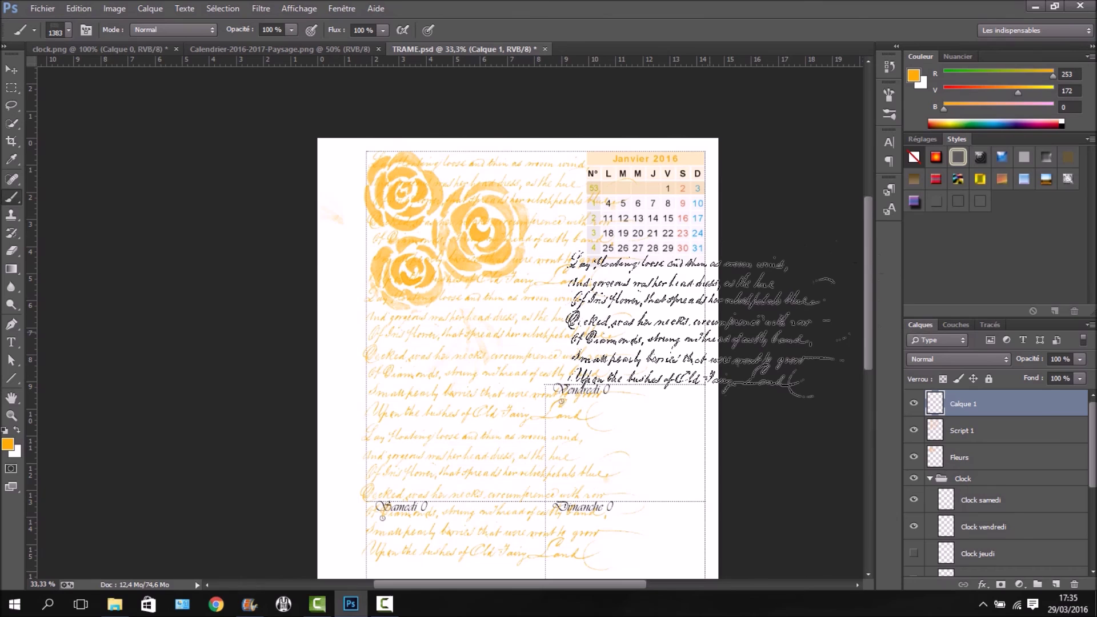
{"action": "left_click", "coordinate": [706, 325]}
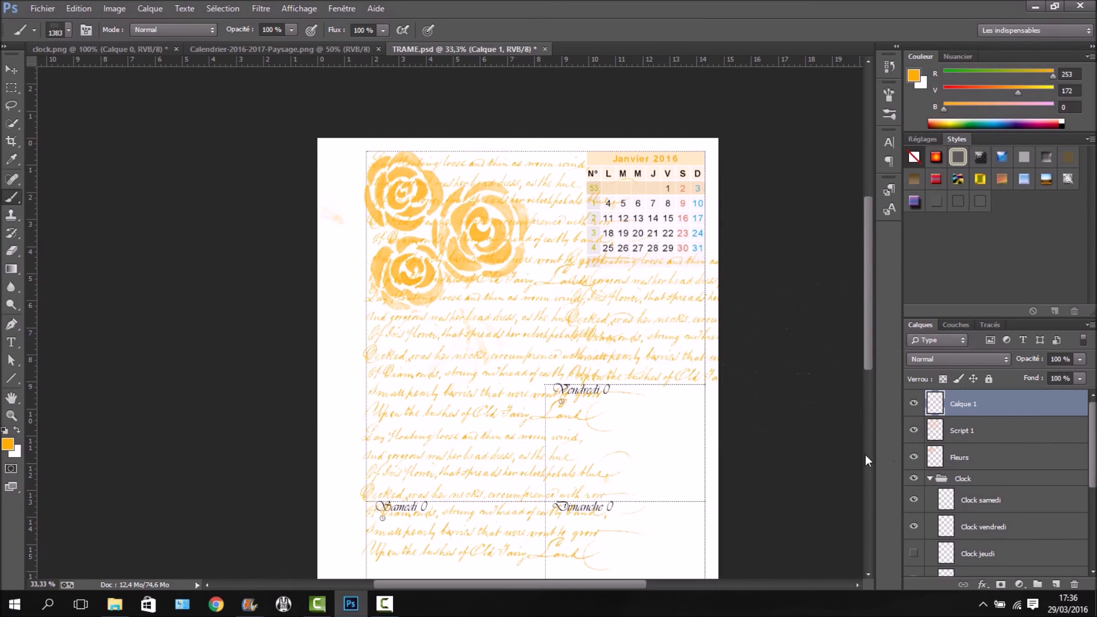
{"action": "left_click", "coordinate": [974, 436]}
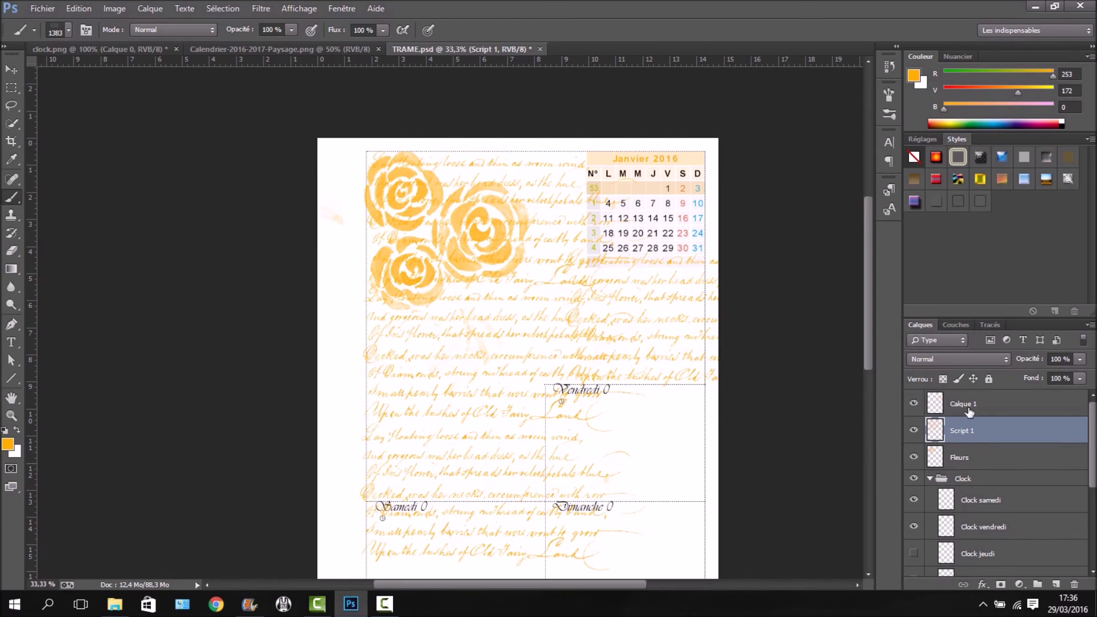
{"action": "left_click", "coordinate": [968, 409]}
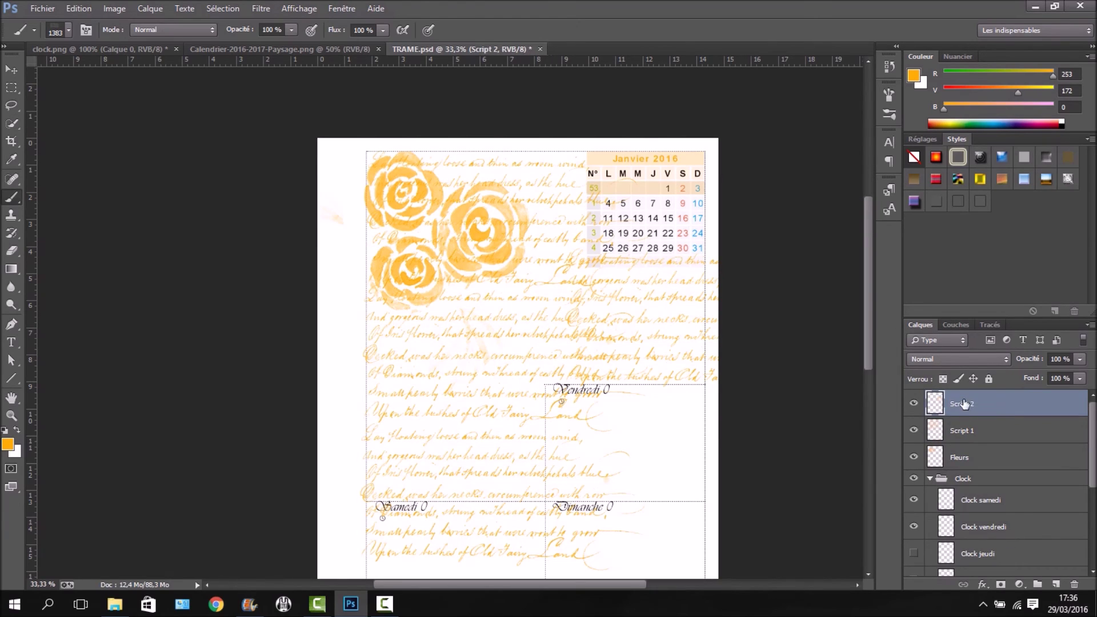
- Add a layer mask to Script 1 and choose a soft round brush at 118 px with 0% hardness
{"action": "left_click", "coordinate": [964, 438]}
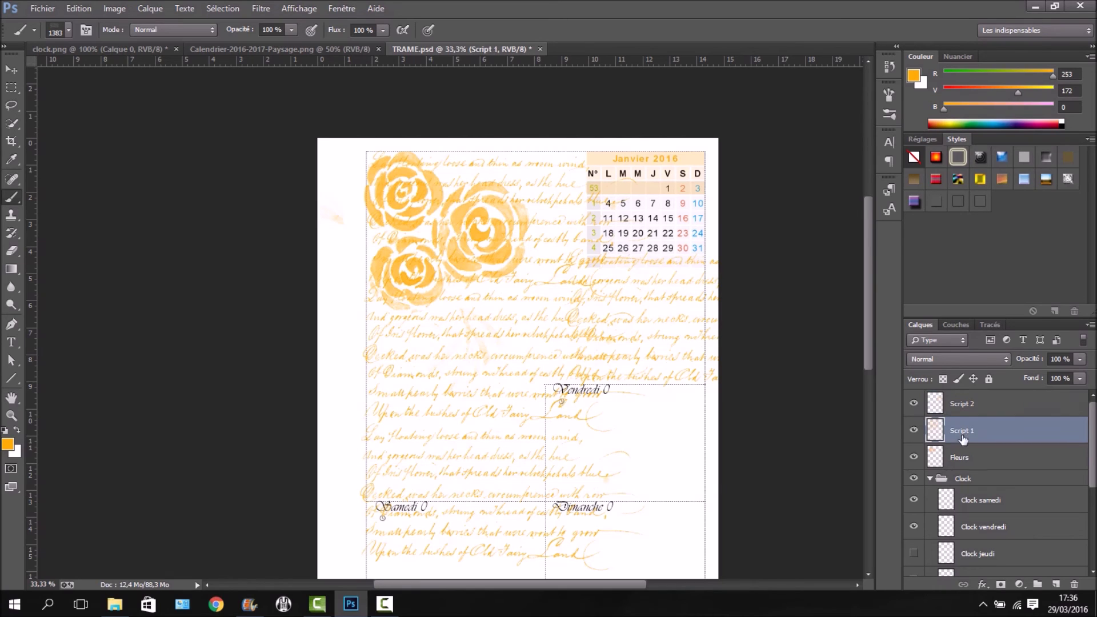
{"action": "left_click", "coordinate": [999, 587]}
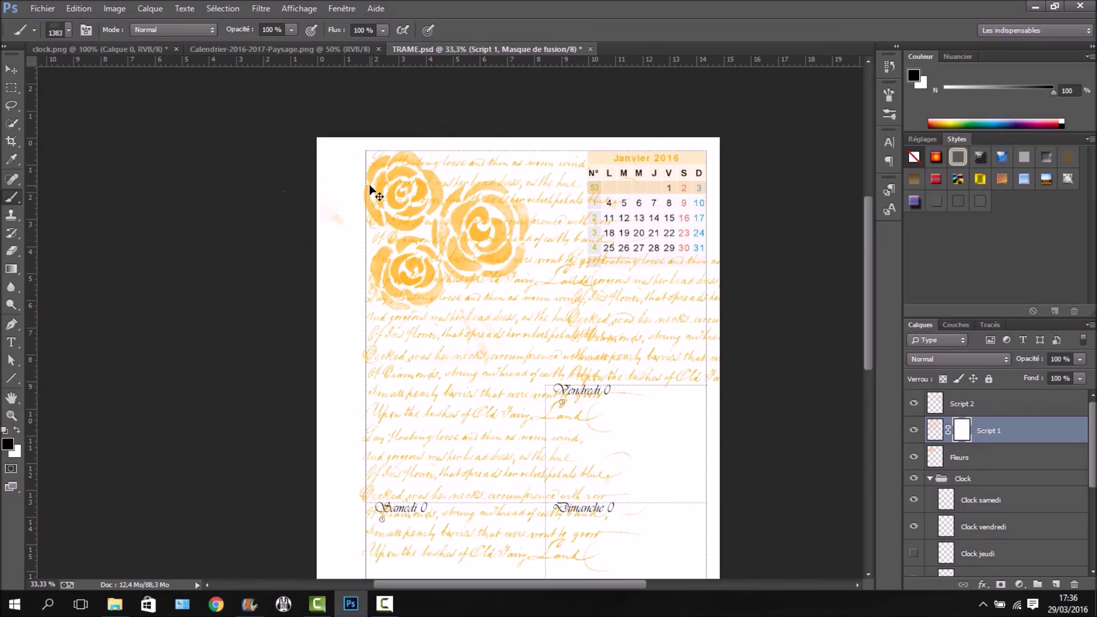
{"action": "key", "text": "ctrl+plus"}
{"action": "key", "text": "ctrl+plus"}
{"action": "scroll", "coordinate": [498, 343], "scroll_direction": "up", "scroll_amount": 5}
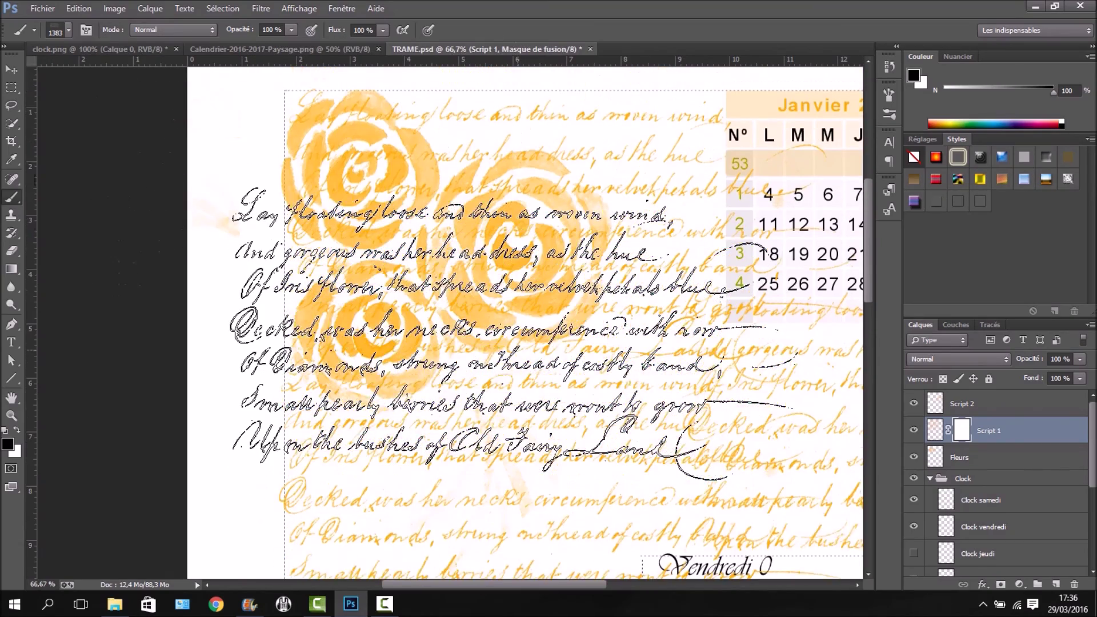
{"action": "left_click", "coordinate": [71, 32]}
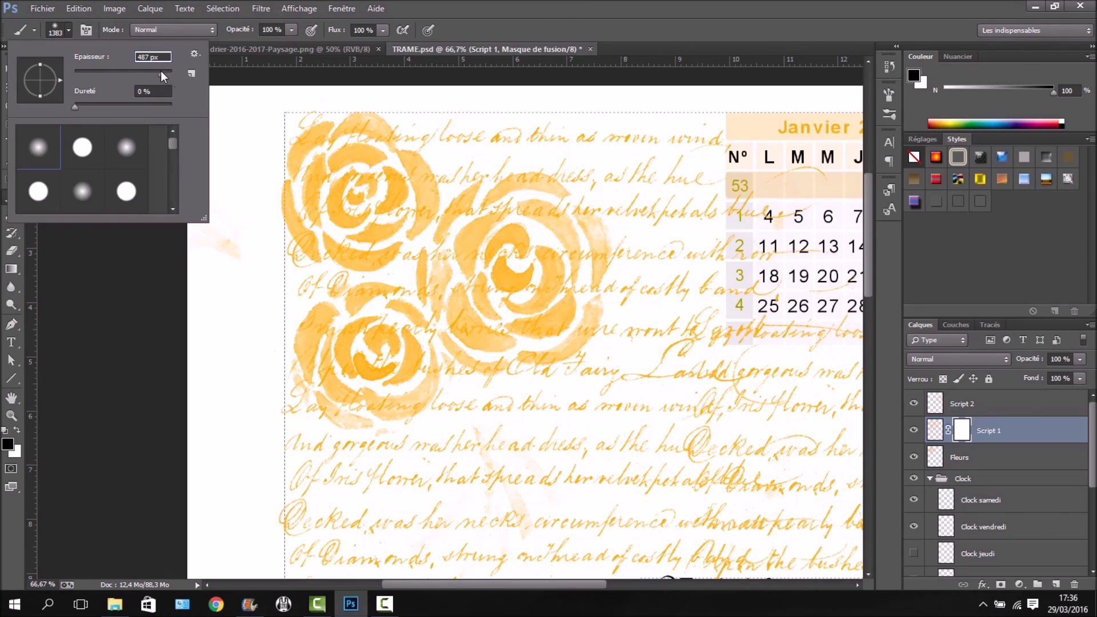
{"action": "left_click", "coordinate": [110, 71]}
{"action": "left_click_drag", "start_coordinate": [109, 72], "coordinate": [128, 73]}
- Paint black on the Script 1 mask to hide the handwriting over the three roses
{"action": "left_click", "coordinate": [336, 166]}
{"action": "mouse_move", "coordinate": [336, 166]}
{"action": "left_mouse_down"}
{"action": "mouse_move", "coordinate": [327, 134]}
{"action": "mouse_move", "coordinate": [309, 131]}
{"action": "mouse_move", "coordinate": [306, 143]}
{"action": "mouse_move", "coordinate": [318, 128]}
{"action": "mouse_move", "coordinate": [340, 141]}
{"action": "mouse_move", "coordinate": [384, 131]}
{"action": "mouse_move", "coordinate": [421, 198]}
{"action": "mouse_move", "coordinate": [378, 237]}
{"action": "mouse_move", "coordinate": [332, 231]}
{"action": "mouse_move", "coordinate": [354, 215]}
{"action": "mouse_move", "coordinate": [287, 241]}
{"action": "mouse_move", "coordinate": [335, 245]}
{"action": "mouse_move", "coordinate": [542, 193]}
{"action": "mouse_move", "coordinate": [569, 214]}
{"action": "mouse_move", "coordinate": [581, 285]}
{"action": "mouse_move", "coordinate": [495, 317]}
{"action": "mouse_move", "coordinate": [464, 230]}
{"action": "mouse_move", "coordinate": [436, 282]}
{"action": "mouse_move", "coordinate": [486, 328]}
{"action": "mouse_move", "coordinate": [576, 327]}
{"action": "mouse_move", "coordinate": [562, 342]}
{"action": "mouse_move", "coordinate": [517, 341]}
{"action": "mouse_move", "coordinate": [484, 356]}
{"action": "mouse_move", "coordinate": [457, 333]}
{"action": "mouse_move", "coordinate": [487, 340]}
{"action": "left_mouse_up"}
{"action": "scroll", "coordinate": [378, 243], "scroll_direction": "down", "scroll_amount": 2}
{"action": "mouse_move", "coordinate": [377, 243]}
{"action": "left_mouse_down"}
{"action": "mouse_move", "coordinate": [340, 245]}
{"action": "mouse_move", "coordinate": [362, 346]}
{"action": "mouse_move", "coordinate": [392, 289]}
{"action": "mouse_move", "coordinate": [438, 308]}
{"action": "mouse_move", "coordinate": [394, 353]}
{"action": "mouse_move", "coordinate": [289, 359]}
{"action": "left_mouse_up"}
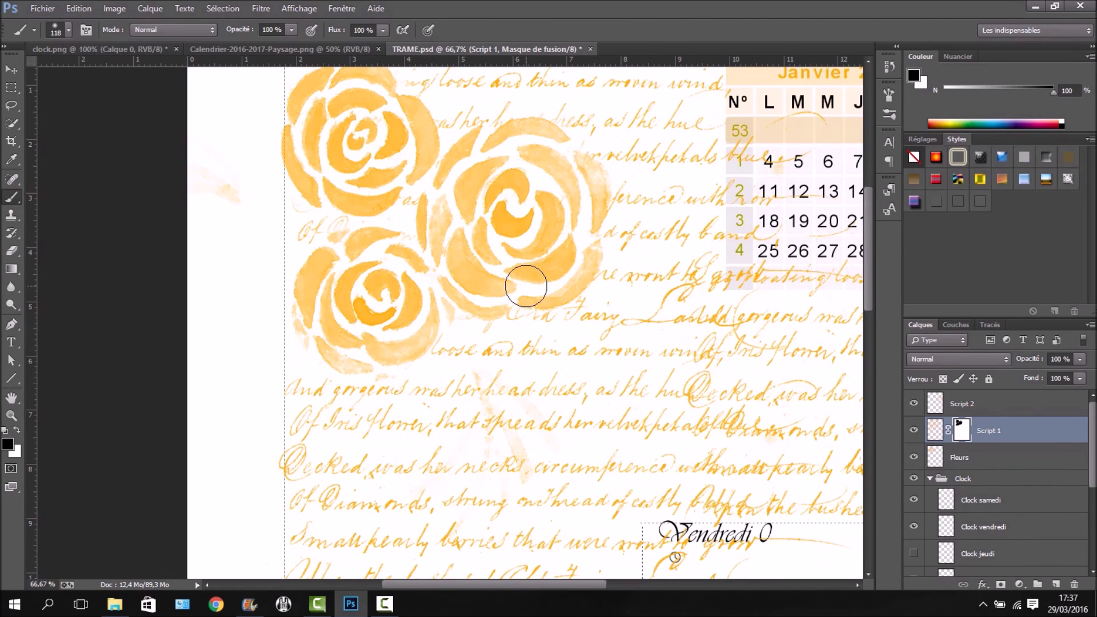
{"action": "scroll", "coordinate": [526, 286], "scroll_direction": "down", "scroll_amount": 1}
{"action": "scroll", "coordinate": [521, 300], "scroll_direction": "up", "scroll_amount": 1}
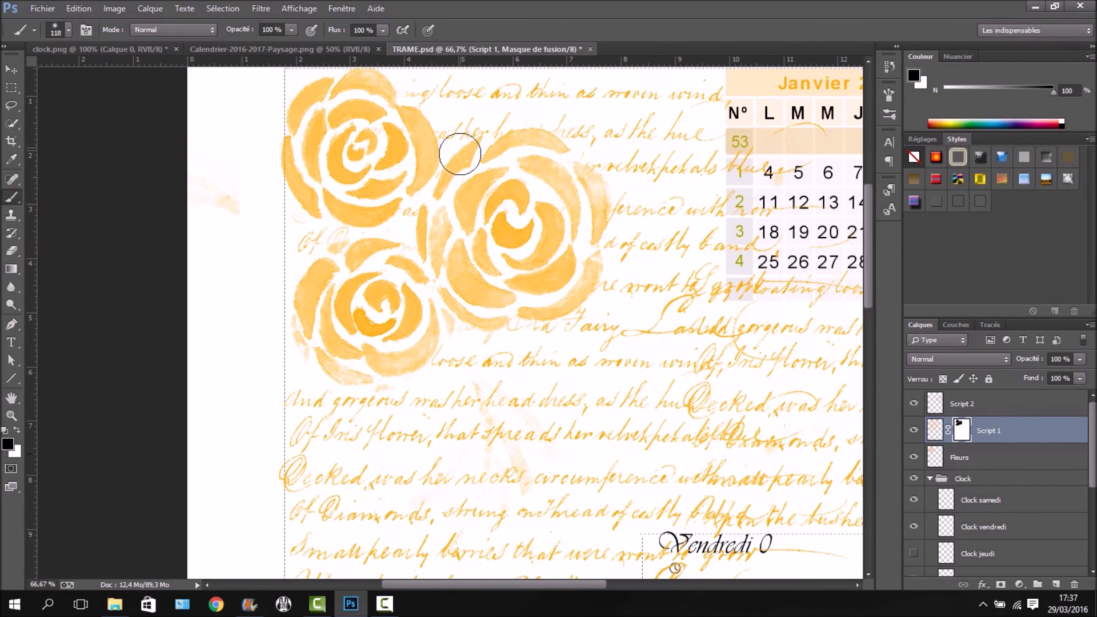
- Paint black on the Script 1 mask to hide the handwriting that overlaps the Janvier 2016 calendar
{"action": "left_click_drag", "start_coordinate": [544, 585], "coordinate": [593, 588]}
{"action": "mouse_move", "coordinate": [627, 157]}
{"action": "left_mouse_down"}
{"action": "mouse_move", "coordinate": [593, 163]}
{"action": "mouse_move", "coordinate": [580, 128]}
{"action": "mouse_move", "coordinate": [566, 170]}
{"action": "mouse_move", "coordinate": [561, 84]}
{"action": "mouse_move", "coordinate": [562, 253]}
{"action": "mouse_move", "coordinate": [580, 203]}
{"action": "mouse_move", "coordinate": [633, 204]}
{"action": "mouse_move", "coordinate": [653, 218]}
{"action": "mouse_move", "coordinate": [591, 237]}
{"action": "mouse_move", "coordinate": [647, 240]}
{"action": "mouse_move", "coordinate": [637, 249]}
{"action": "mouse_move", "coordinate": [591, 257]}
{"action": "mouse_move", "coordinate": [564, 276]}
{"action": "mouse_move", "coordinate": [792, 277]}
{"action": "mouse_move", "coordinate": [566, 277]}
{"action": "left_mouse_up"}
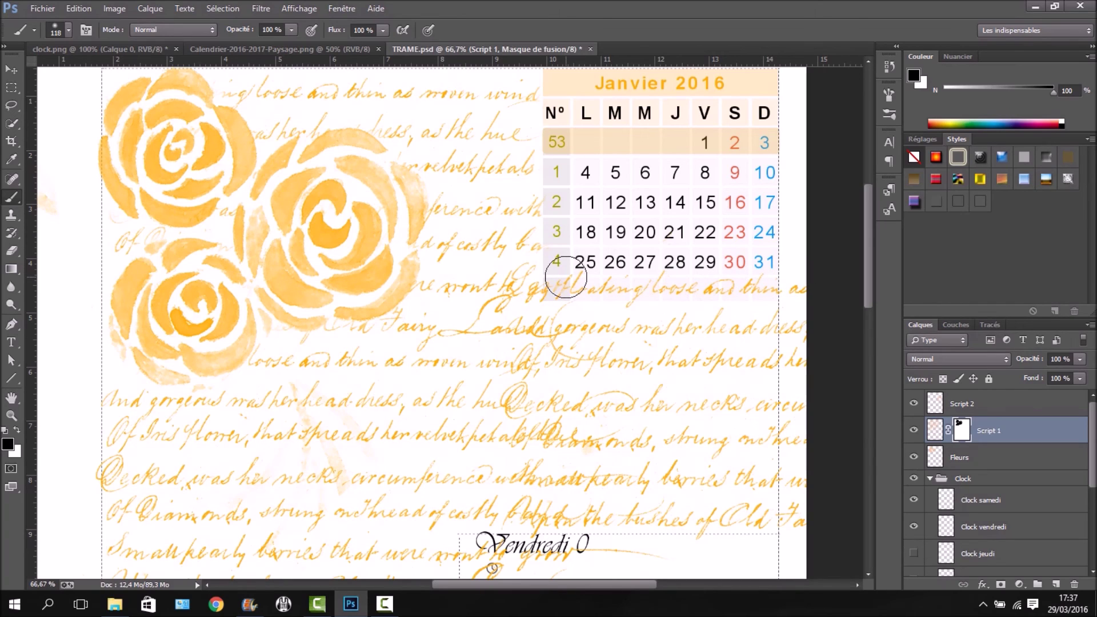
{"action": "mouse_move", "coordinate": [569, 283]}
{"action": "left_mouse_down"}
{"action": "mouse_move", "coordinate": [551, 286]}
{"action": "mouse_move", "coordinate": [565, 293]}
{"action": "left_mouse_up"}
{"action": "scroll", "coordinate": [632, 284], "scroll_direction": "down", "scroll_amount": 1}
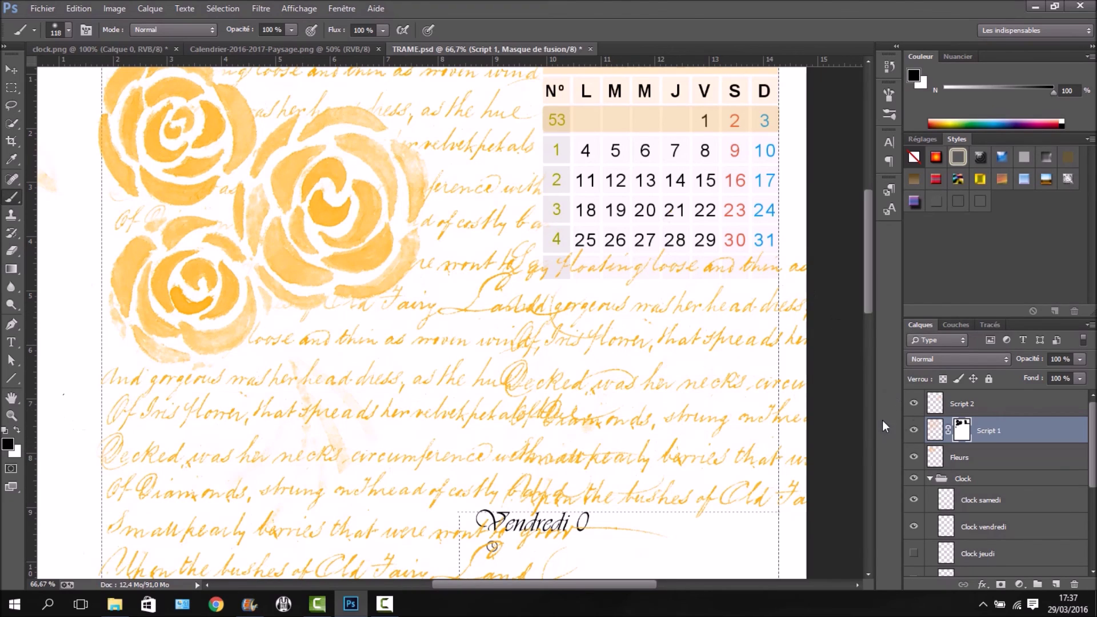
- Add a layer mask to the Fleurs layer
{"action": "left_click", "coordinate": [980, 460]}
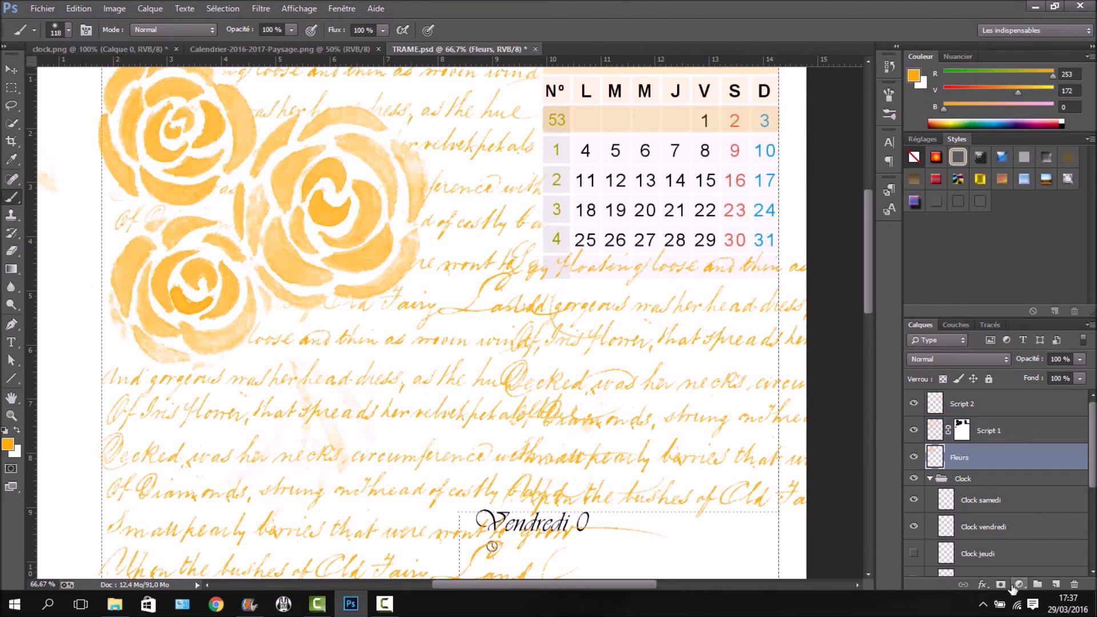
{"action": "left_click", "coordinate": [1001, 585]}
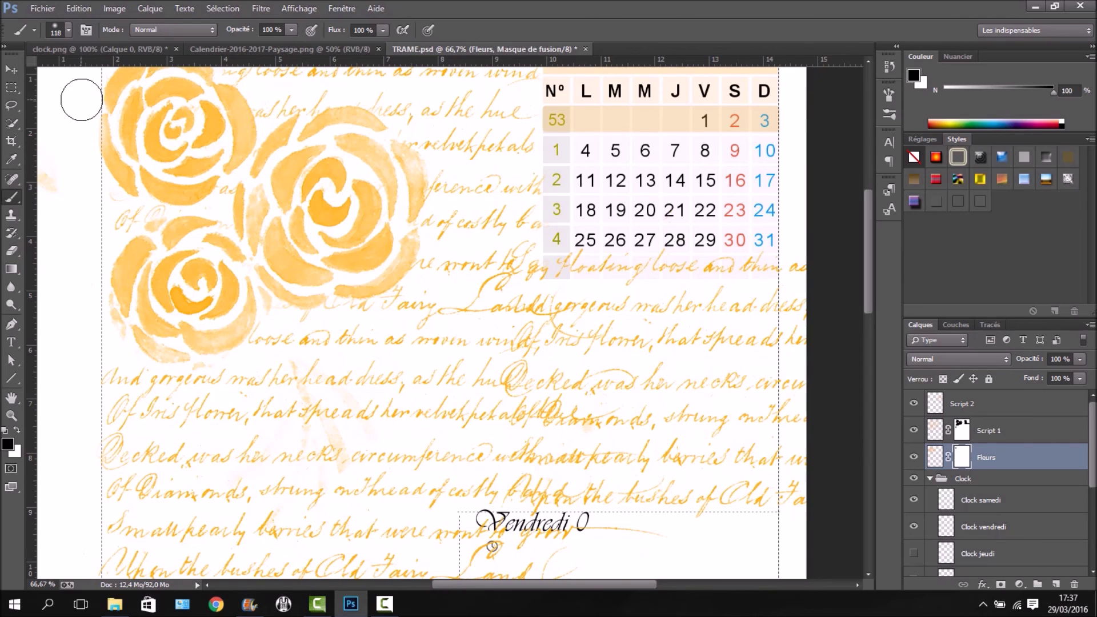
{"action": "scroll", "coordinate": [77, 124], "scroll_direction": "up", "scroll_amount": 2}
{"action": "scroll", "coordinate": [86, 145], "scroll_direction": "down", "scroll_amount": 2}
- Add a layer mask to Script 2 and paint out the handwriting that extends past the page's right margin line
{"action": "left_click", "coordinate": [960, 409]}
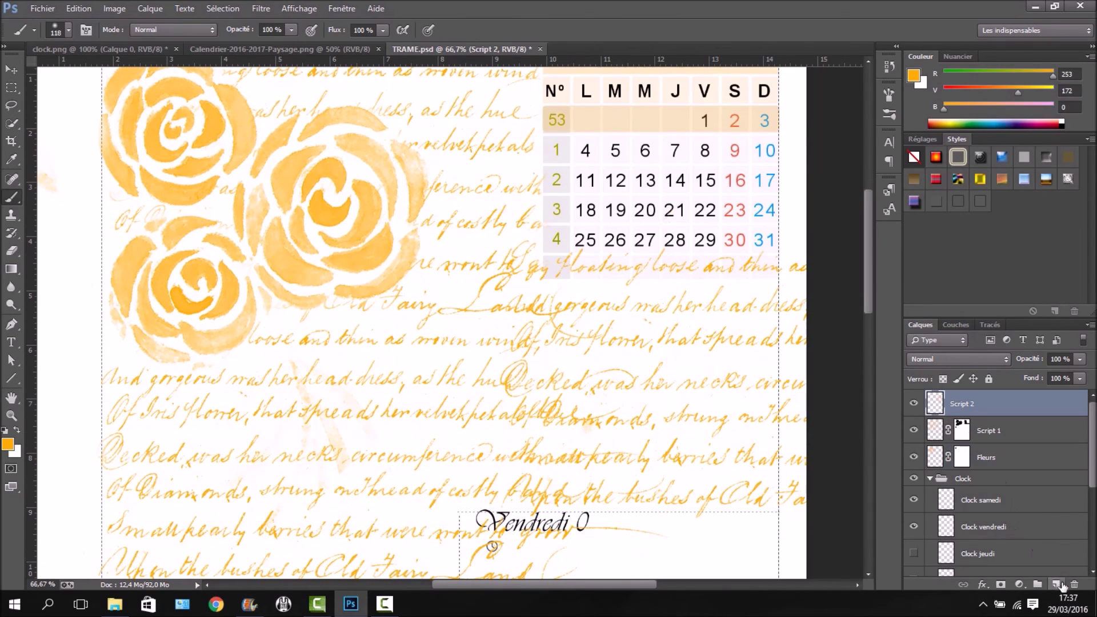
{"action": "left_click", "coordinate": [1000, 585]}
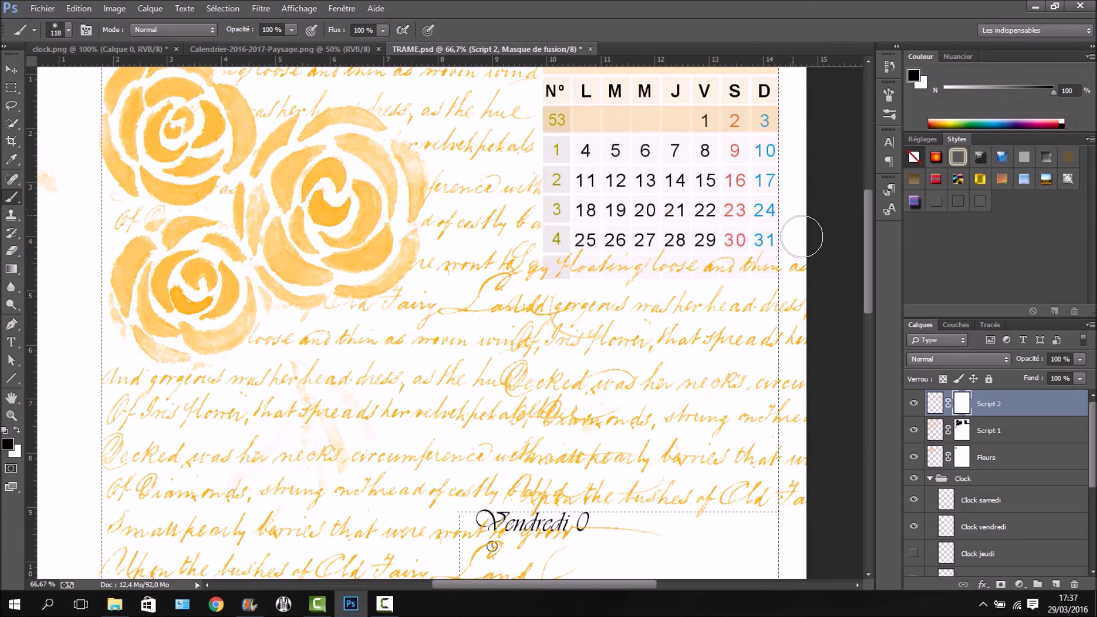
{"action": "mouse_move", "coordinate": [803, 353]}
{"action": "left_mouse_down"}
{"action": "mouse_move", "coordinate": [788, 507]}
{"action": "mouse_move", "coordinate": [800, 477]}
{"action": "mouse_move", "coordinate": [788, 418]}
{"action": "mouse_move", "coordinate": [796, 361]}
{"action": "left_mouse_up"}
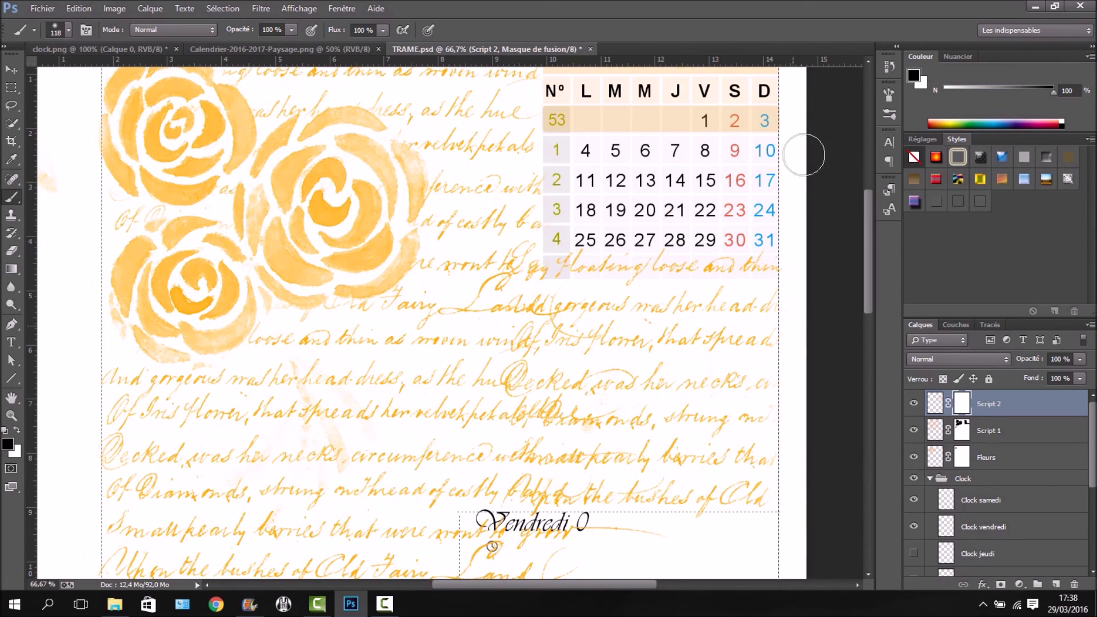
- Paint black on the Script 2 mask to hide handwriting over the calendar's last row and where it overlaps the Script 1 lines below
{"action": "mouse_move", "coordinate": [559, 260]}
{"action": "left_mouse_down"}
{"action": "mouse_move", "coordinate": [787, 260]}
{"action": "mouse_move", "coordinate": [517, 259]}
{"action": "mouse_move", "coordinate": [549, 252]}
{"action": "left_mouse_up"}
{"action": "scroll", "coordinate": [563, 227], "scroll_direction": "down", "scroll_amount": 1}
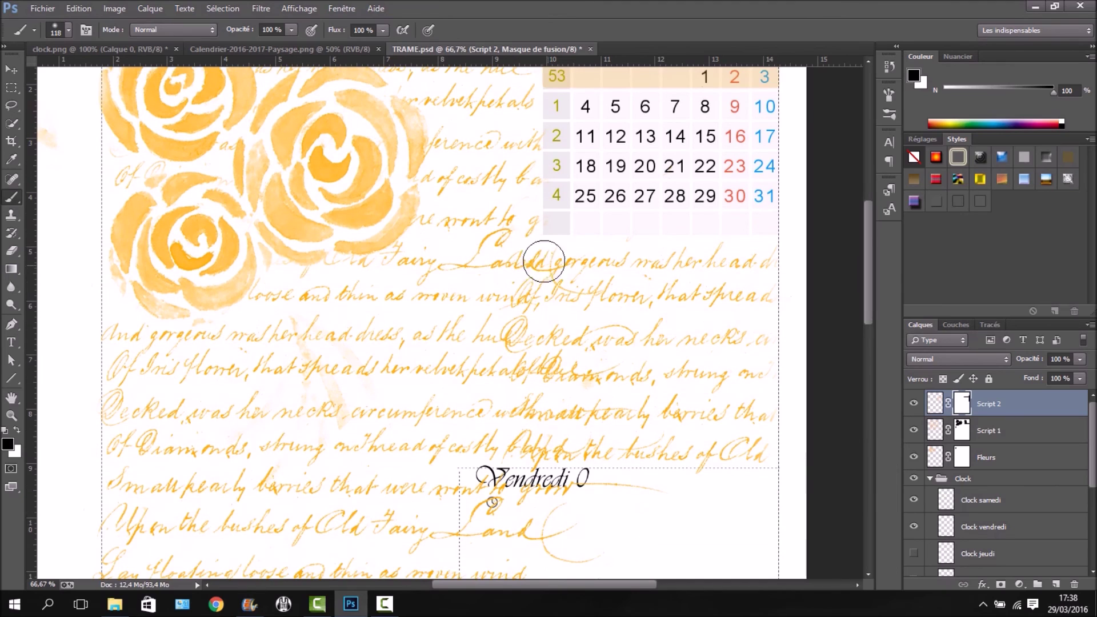
{"action": "mouse_move", "coordinate": [521, 263]}
{"action": "left_mouse_down"}
{"action": "mouse_move", "coordinate": [555, 268]}
{"action": "mouse_move", "coordinate": [563, 345]}
{"action": "mouse_move", "coordinate": [577, 296]}
{"action": "left_mouse_up"}
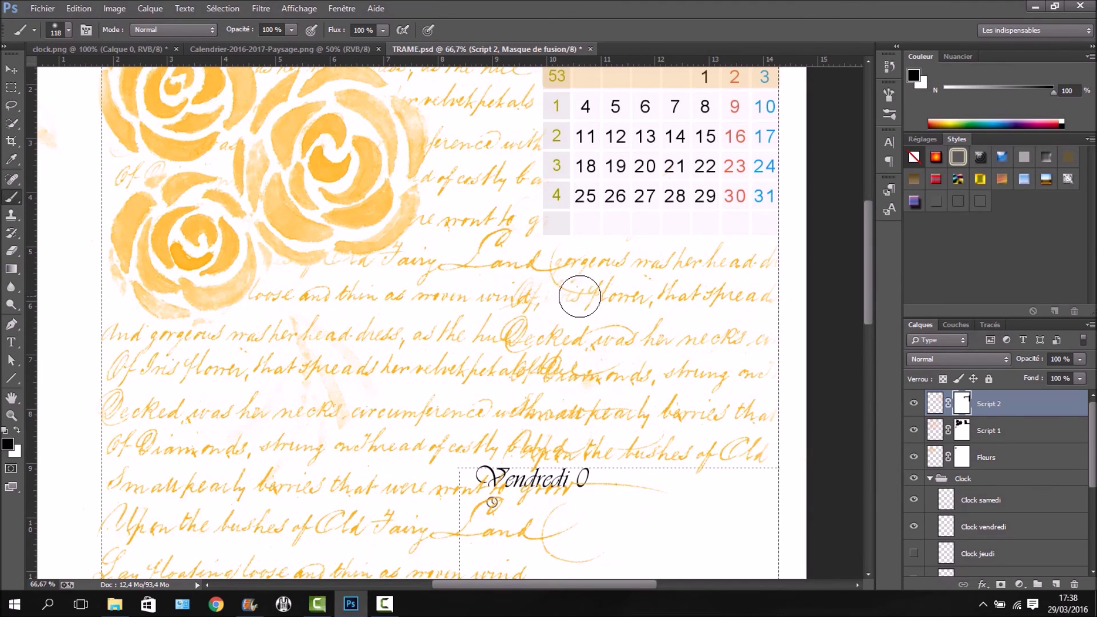
{"action": "key", "text": "ctrl+z"}
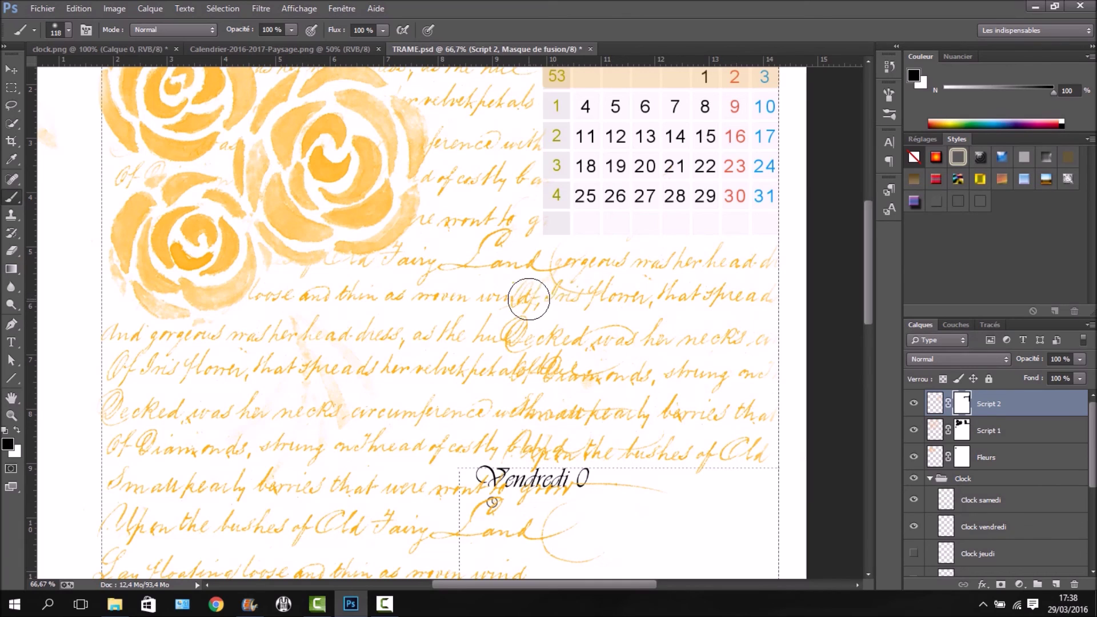
{"action": "left_click_drag", "start_coordinate": [502, 294], "coordinate": [507, 343]}
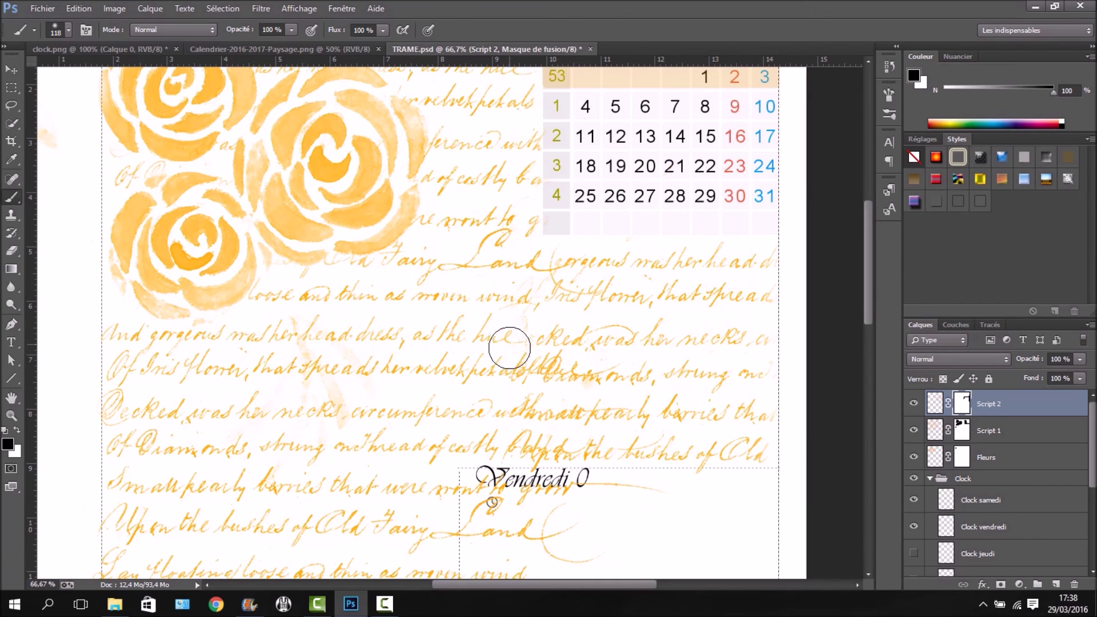
{"action": "scroll", "coordinate": [507, 417], "scroll_direction": "down", "scroll_amount": 3}
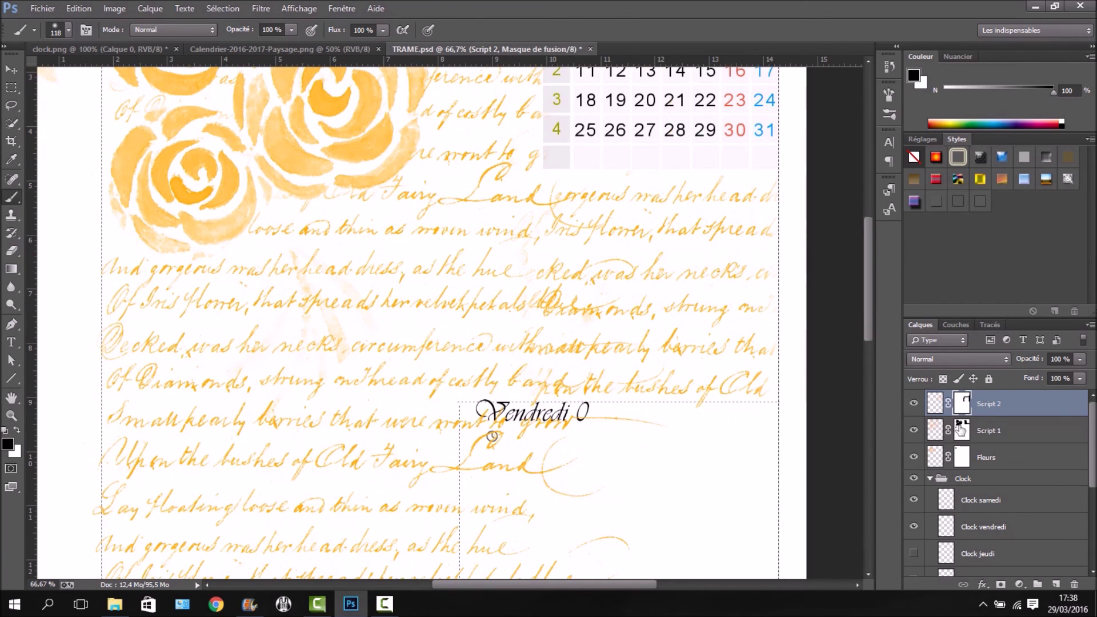
- Paint black on the Script 1 mask to clear the handwriting from the Vendredi, Samedi and Dimanche boxes
{"action": "left_click", "coordinate": [962, 430]}
{"action": "scroll", "coordinate": [505, 490], "scroll_direction": "down", "scroll_amount": 4}
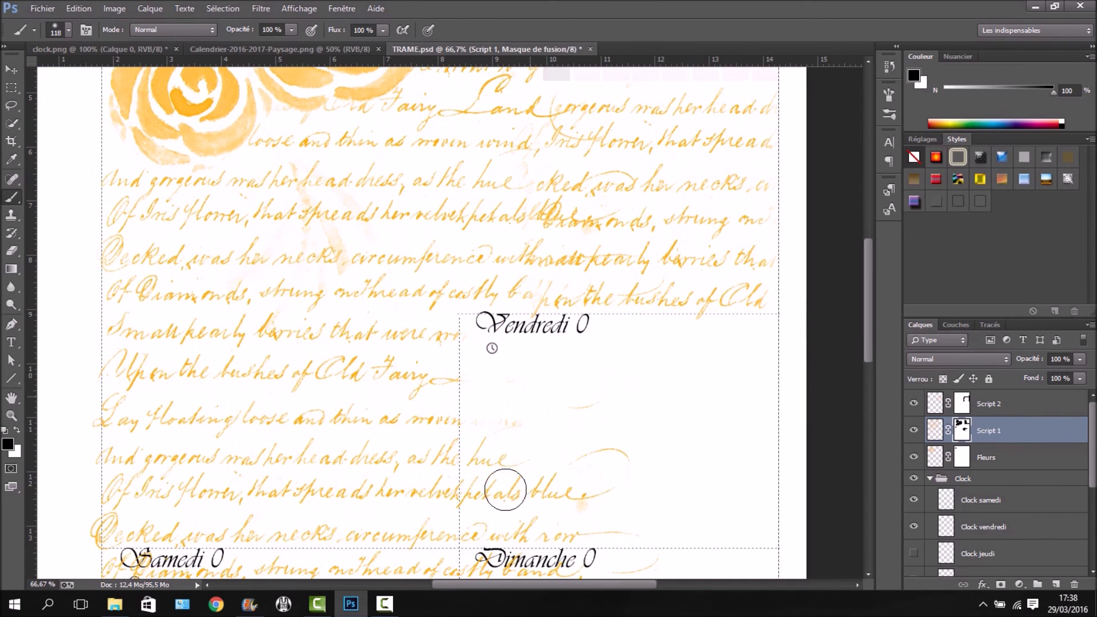
{"action": "left_click_drag", "start_coordinate": [505, 490], "coordinate": [617, 497]}
{"action": "scroll", "coordinate": [539, 453], "scroll_direction": "down", "scroll_amount": 8}
{"action": "mouse_move", "coordinate": [480, 448]}
{"action": "left_mouse_down"}
{"action": "mouse_move", "coordinate": [108, 400]}
{"action": "mouse_move", "coordinate": [362, 399]}
{"action": "mouse_move", "coordinate": [228, 391]}
{"action": "left_mouse_up"}
{"action": "scroll", "coordinate": [609, 511], "scroll_direction": "up", "scroll_amount": 5}
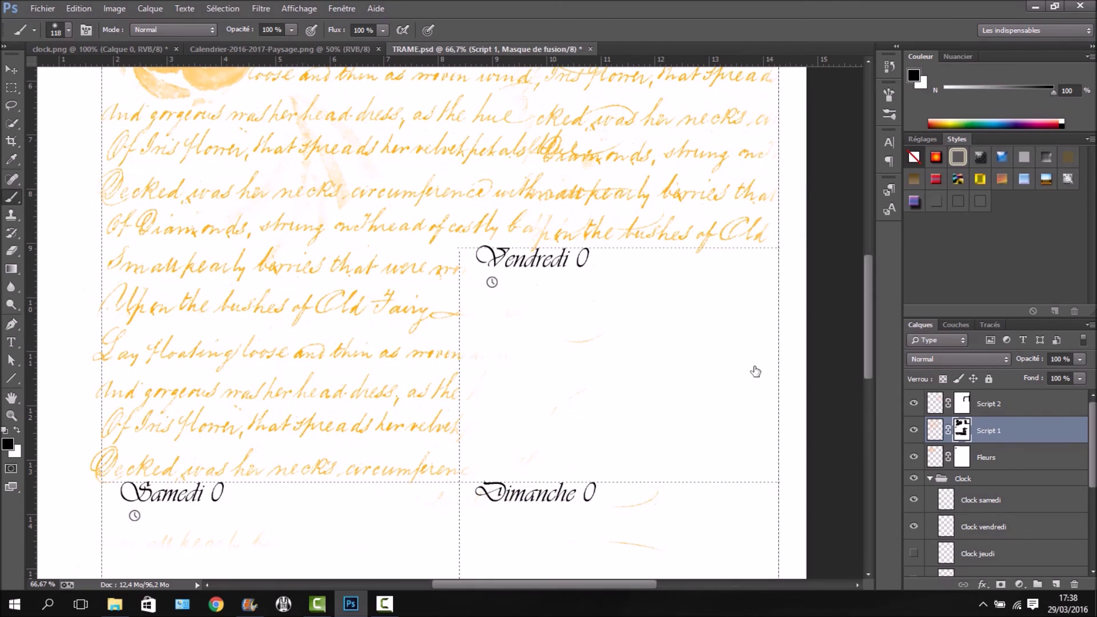
{"action": "left_click", "coordinate": [935, 404]}
{"action": "left_click", "coordinate": [538, 268]}
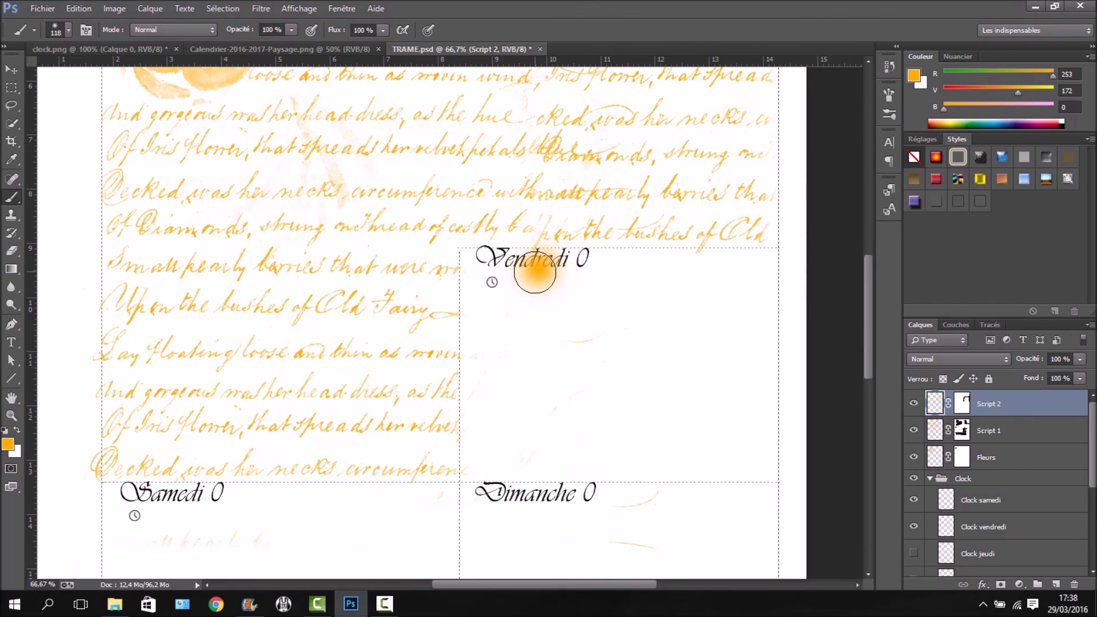
{"action": "key", "text": "ctrl+z"}
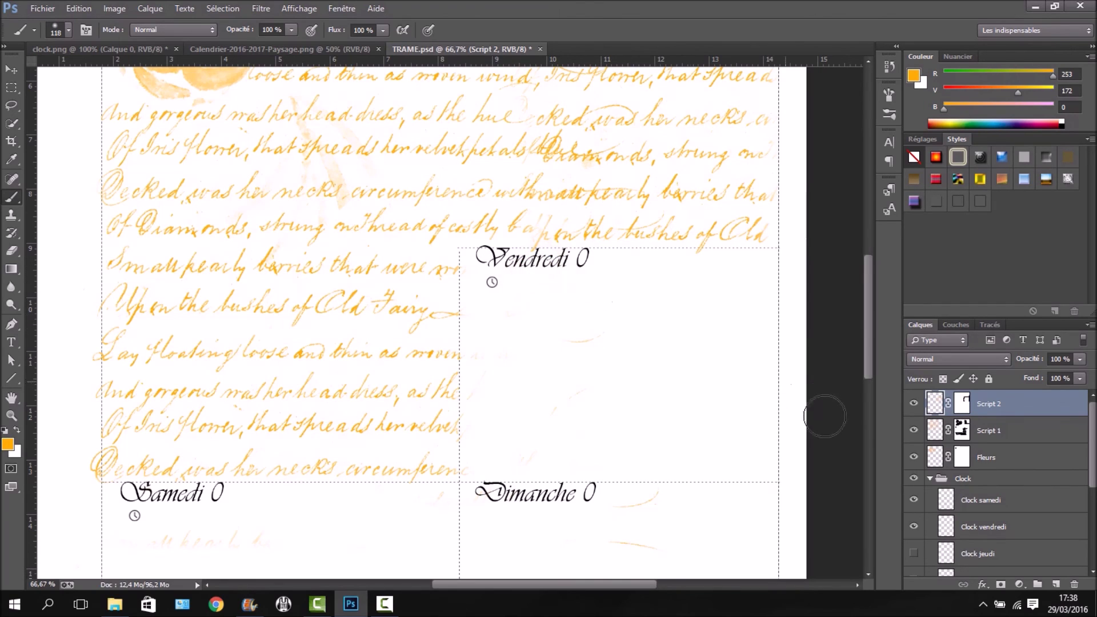
- Touch up the Script 2 mask, hiding the start of "Diamonds" beside "blue" and bringing back the word "Decked"
{"action": "left_click", "coordinate": [960, 404]}
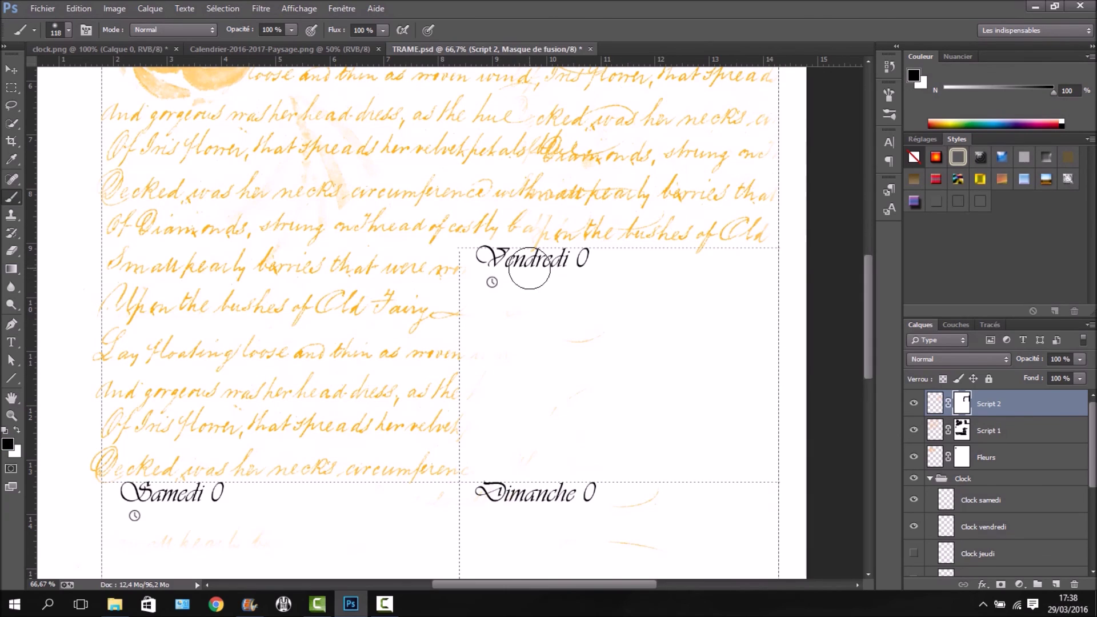
{"action": "scroll", "coordinate": [537, 270], "scroll_direction": "up", "scroll_amount": 2}
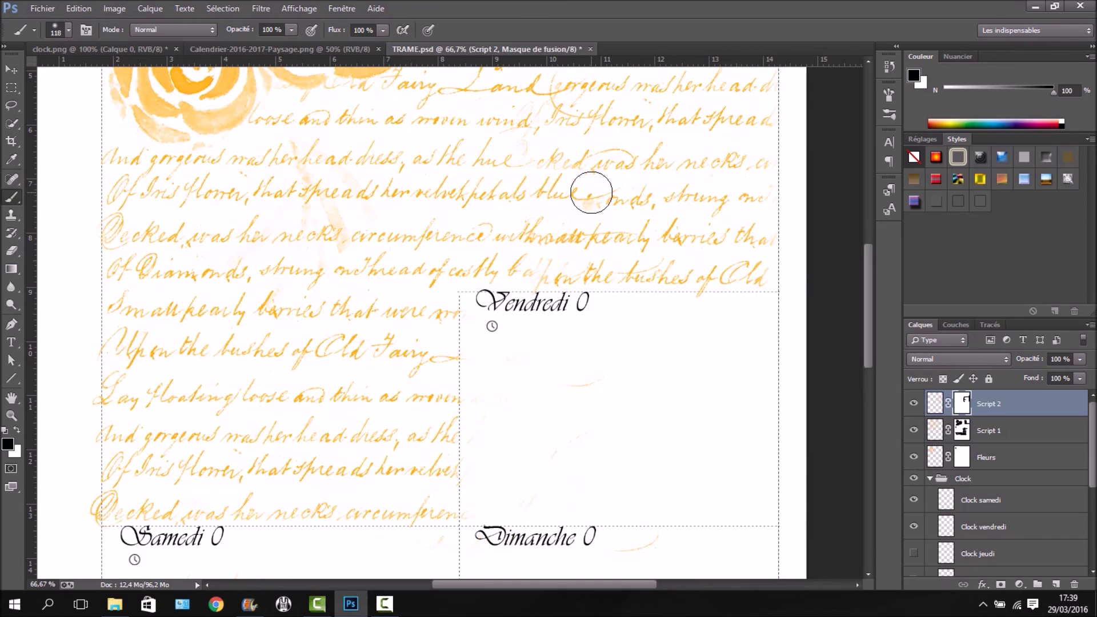
{"action": "scroll", "coordinate": [592, 184], "scroll_direction": "up", "scroll_amount": 3}
{"action": "mouse_move", "coordinate": [602, 213]}
{"action": "left_mouse_down"}
{"action": "mouse_move", "coordinate": [508, 206]}
{"action": "mouse_move", "coordinate": [614, 215]}
{"action": "left_mouse_up"}
{"action": "key", "text": "x"}
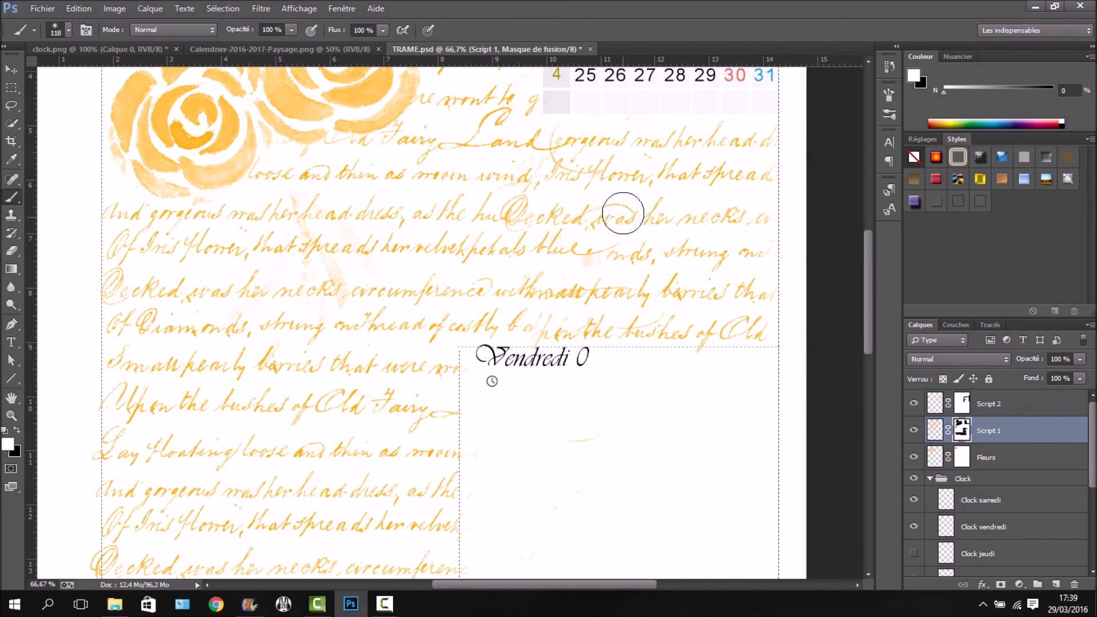
{"action": "key", "text": "x"}
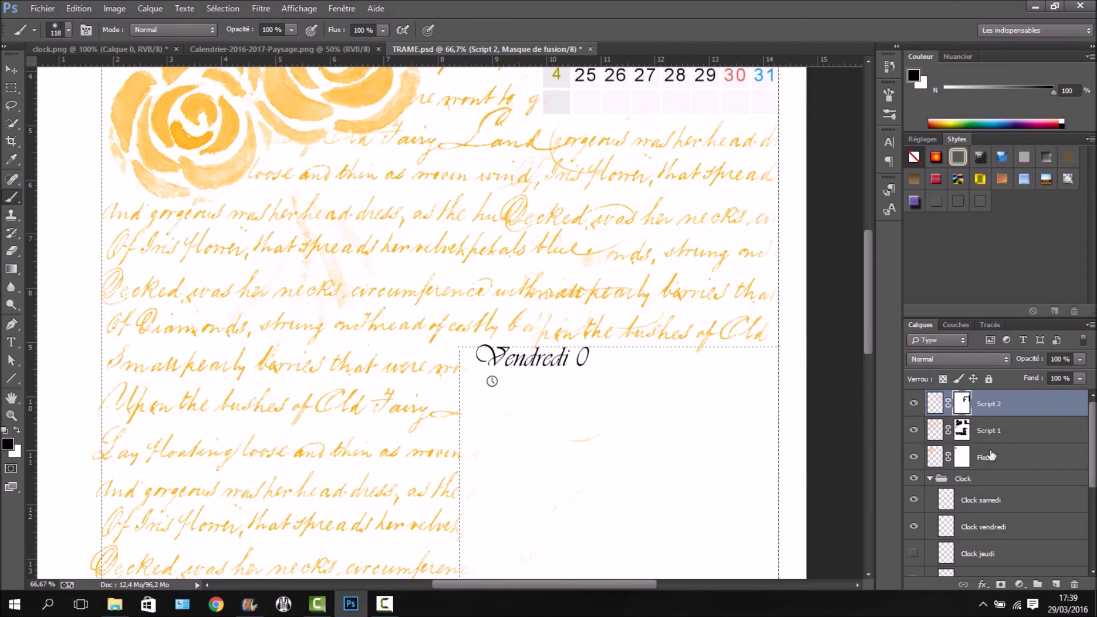
- Hide the ends of "hue" and "blue" on the Script 1 mask and restore part of "Diamonds" on the Script 2 mask
{"action": "key", "text": "alt+bracketleft"}
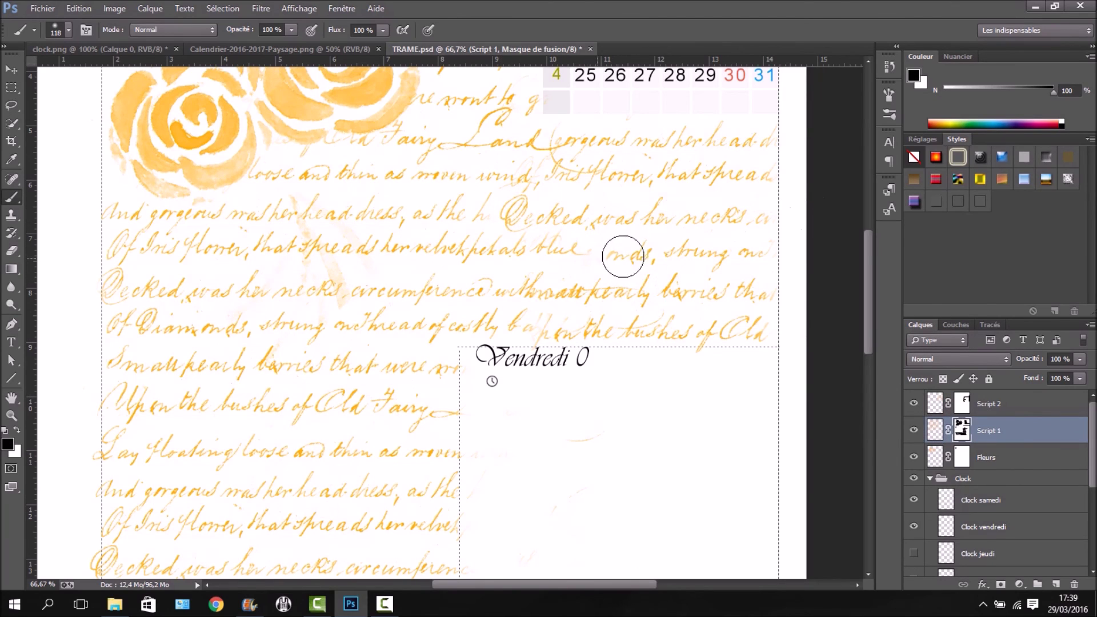
{"action": "key", "text": "x"}
{"action": "key", "text": "alt+bracketright"}
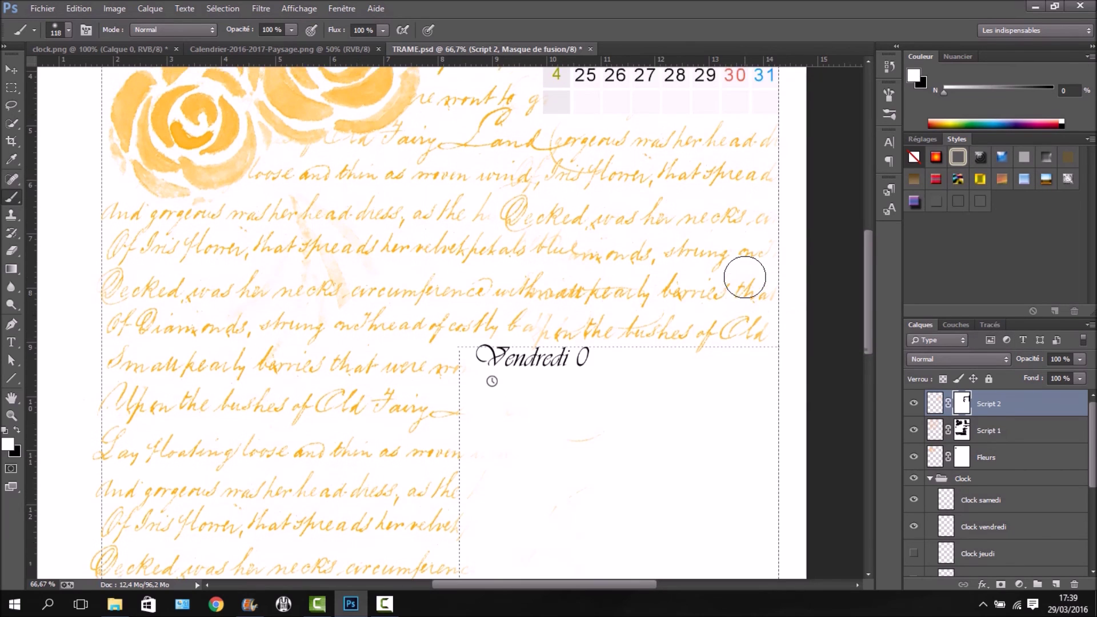
- Paint black on the Script 1 mask to hide the handwriting that extends past the page's left margin line
{"action": "scroll", "coordinate": [743, 280], "scroll_direction": "up", "scroll_amount": 5}
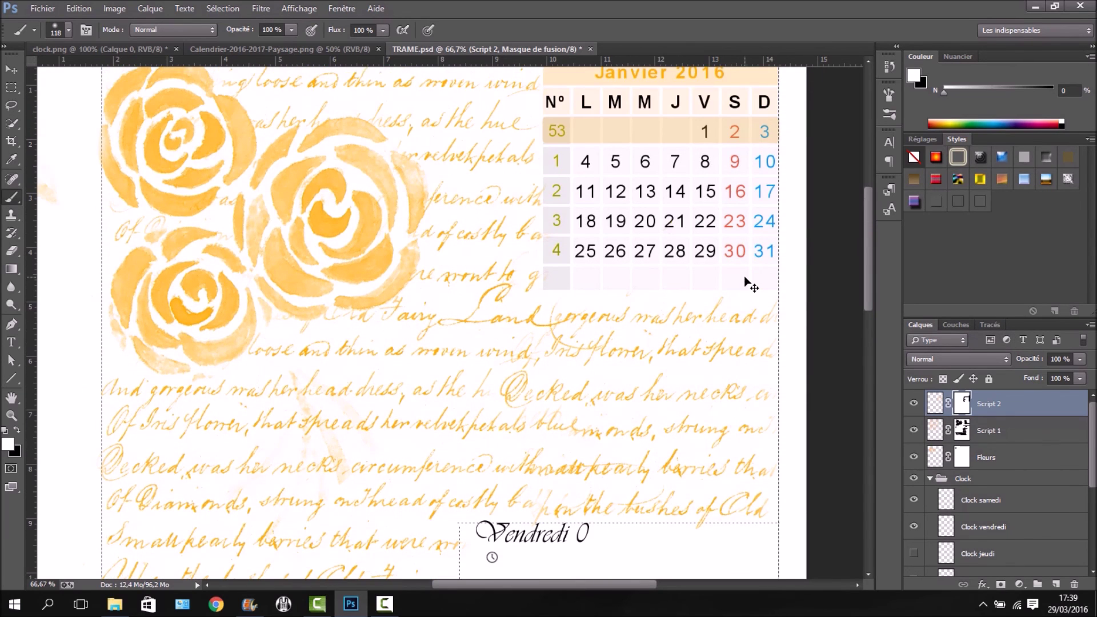
{"action": "scroll", "coordinate": [744, 278], "scroll_direction": "down", "scroll_amount": 5, "text": "alt"}
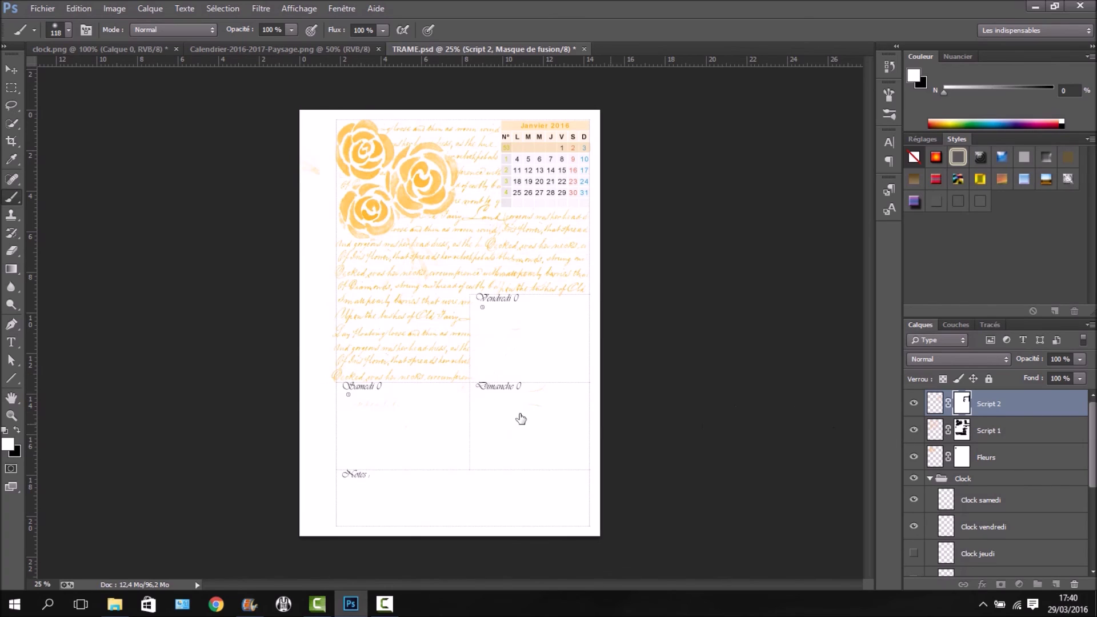
{"action": "key", "text": "alt+bracketleft"}
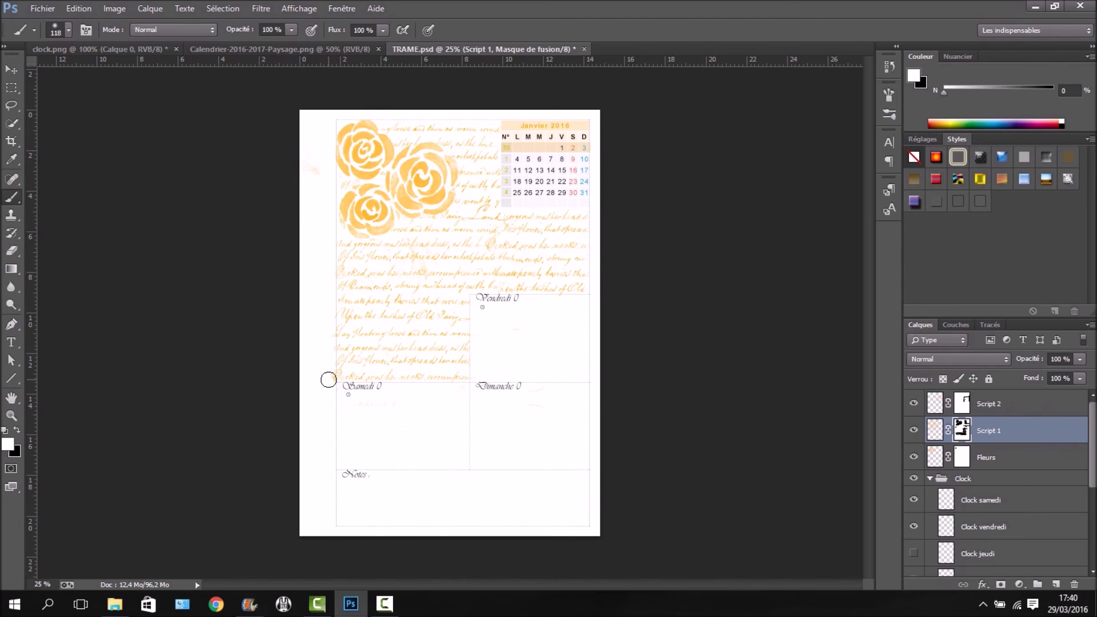
{"action": "key", "text": "x"}
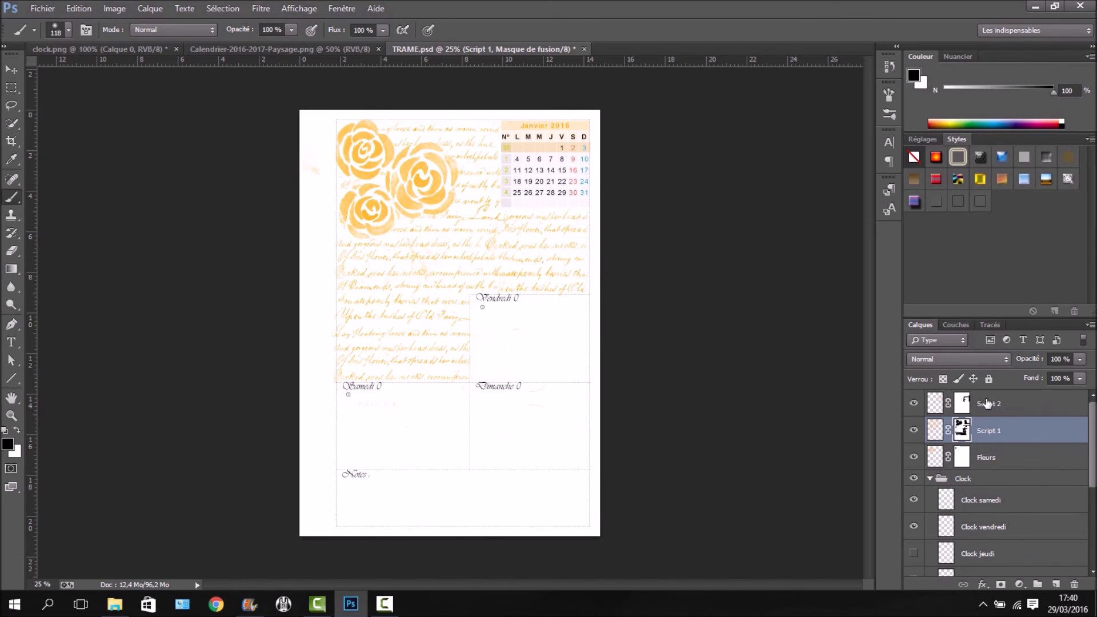
- Delete the Script 2, Script 1 and Fleurs decoration layers
{"action": "key", "text": "Delete"}
{"action": "key", "text": "Delete"}
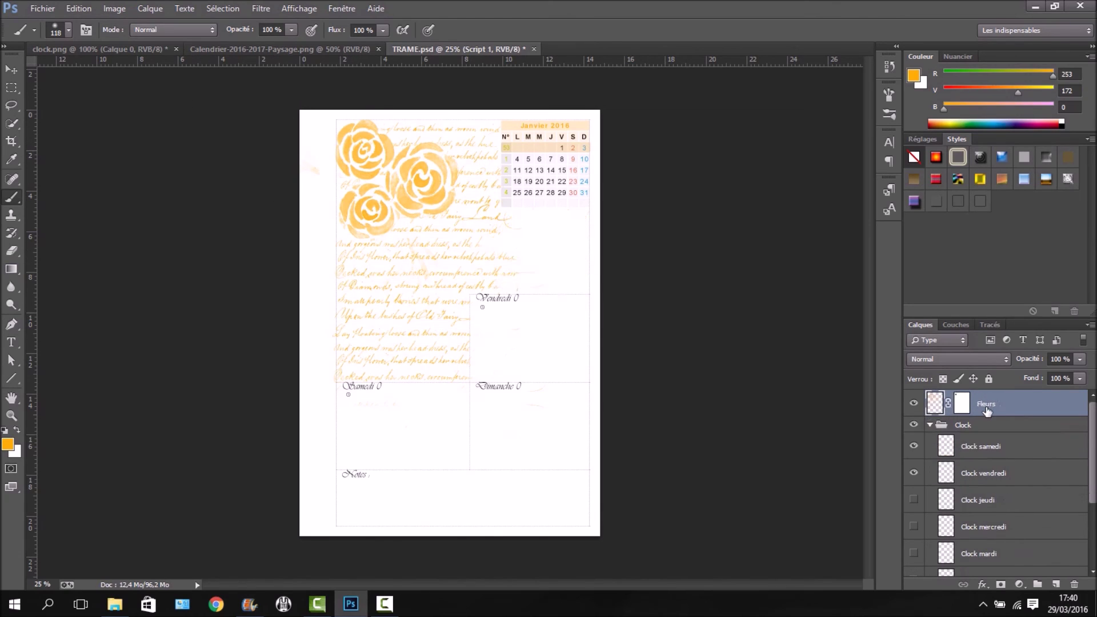
{"action": "key", "text": "Delete"}
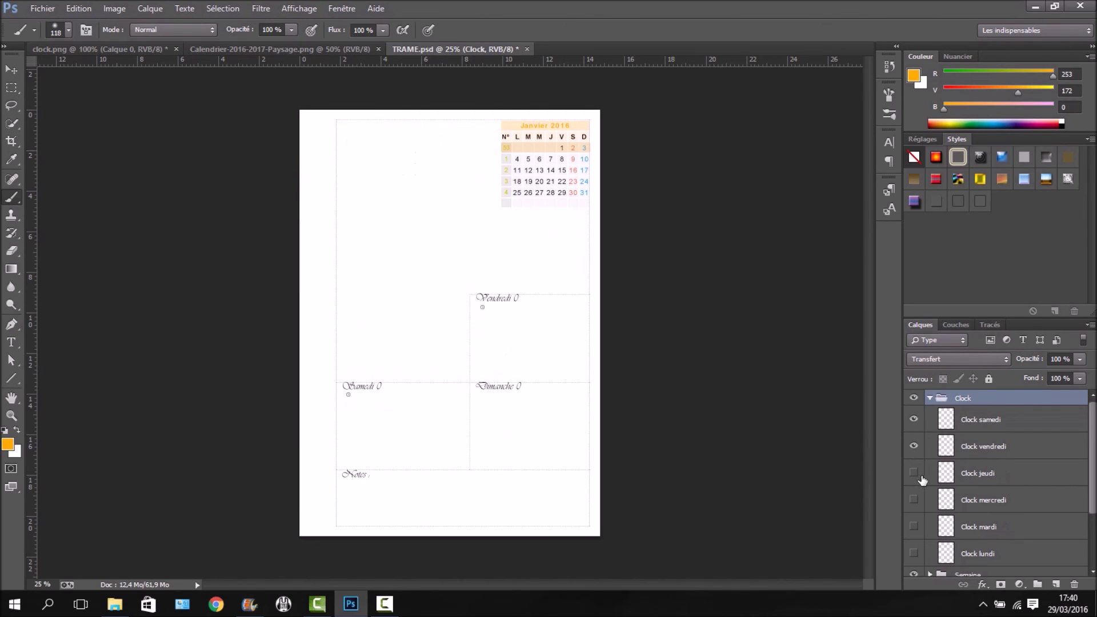
- Make the Clock jeudi, Clock mercredi, Clock mardi and Clock lundi layers visible
{"action": "left_click", "coordinate": [912, 509]}
{"action": "left_click", "coordinate": [912, 554]}
{"action": "scroll", "coordinate": [916, 540], "scroll_direction": "down", "scroll_amount": 3}
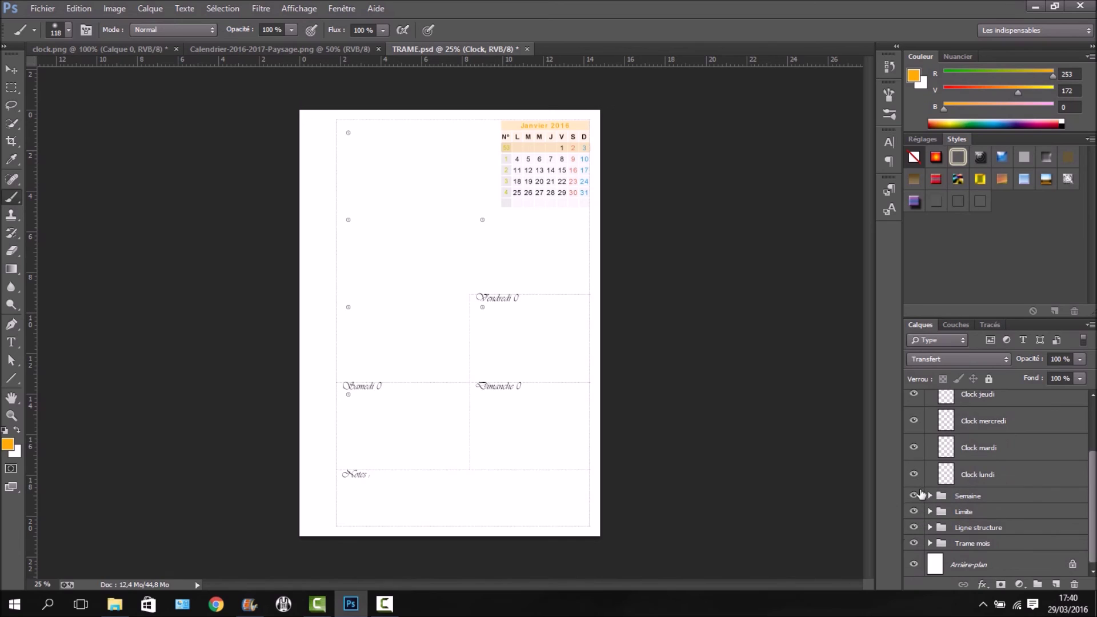
- Show the Jeudi 0, Mercredi 0, Mardi 0 and Lundi 0 text layers in the Semaine group, and collapse the Semaine and Clock groups
{"action": "left_click", "coordinate": [929, 496]}
{"action": "scroll", "coordinate": [926, 508], "scroll_direction": "down", "scroll_amount": 3}
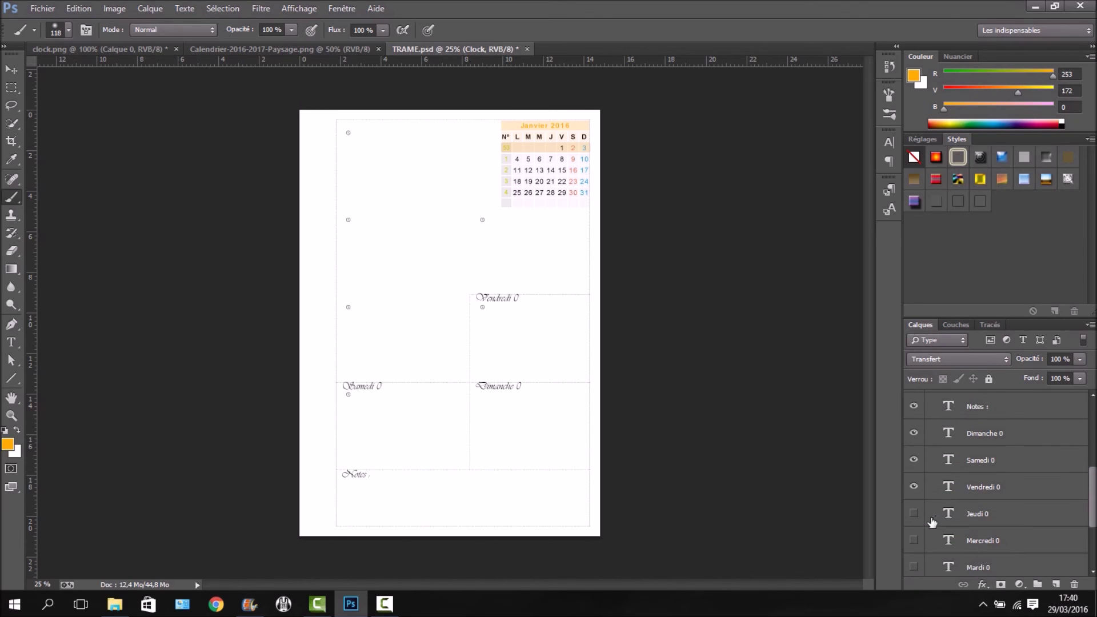
{"action": "left_click", "coordinate": [914, 514]}
{"action": "left_click", "coordinate": [914, 540]}
{"action": "scroll", "coordinate": [914, 540], "scroll_direction": "down", "scroll_amount": 2}
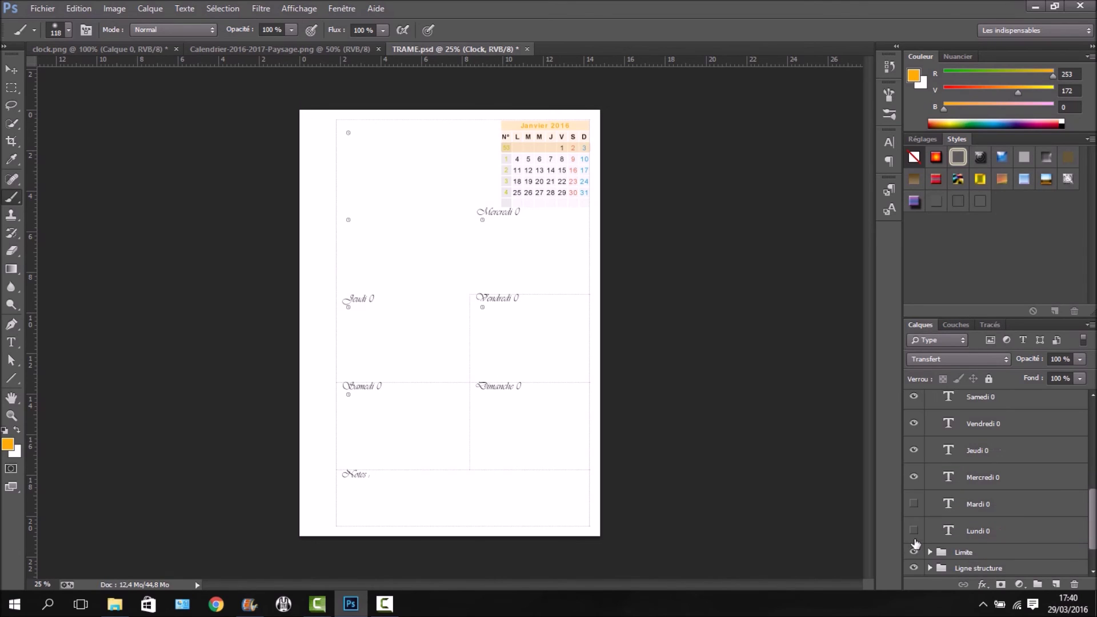
{"action": "left_click", "coordinate": [913, 504]}
{"action": "left_click", "coordinate": [913, 531]}
{"action": "scroll", "coordinate": [951, 533], "scroll_direction": "up", "scroll_amount": 4}
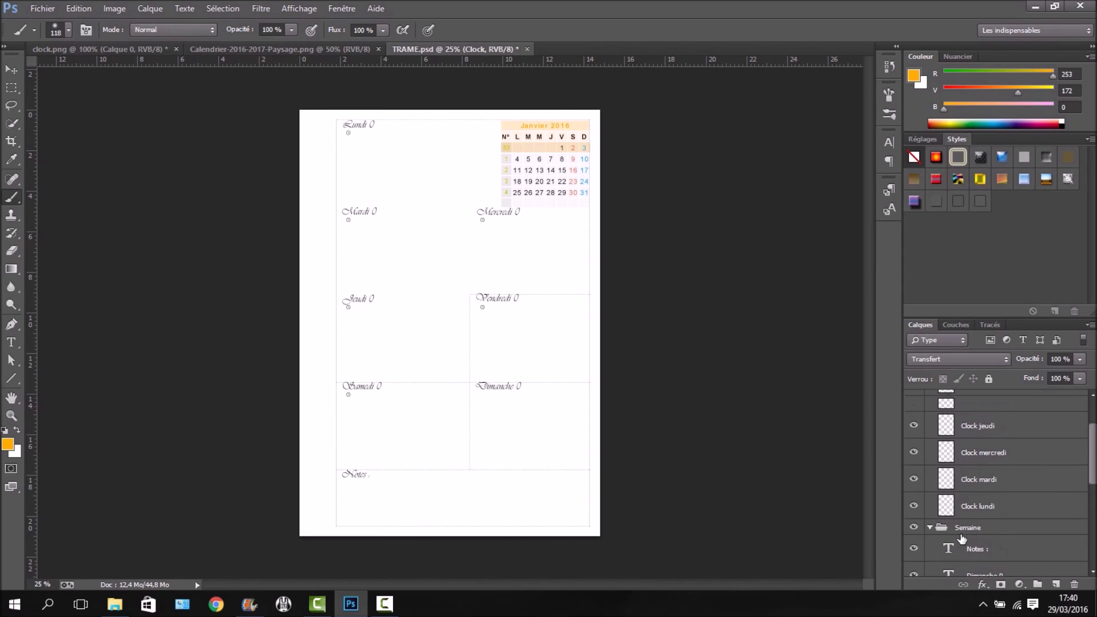
{"action": "left_click", "coordinate": [929, 526]}
{"action": "scroll", "coordinate": [941, 467], "scroll_direction": "up", "scroll_amount": 2}
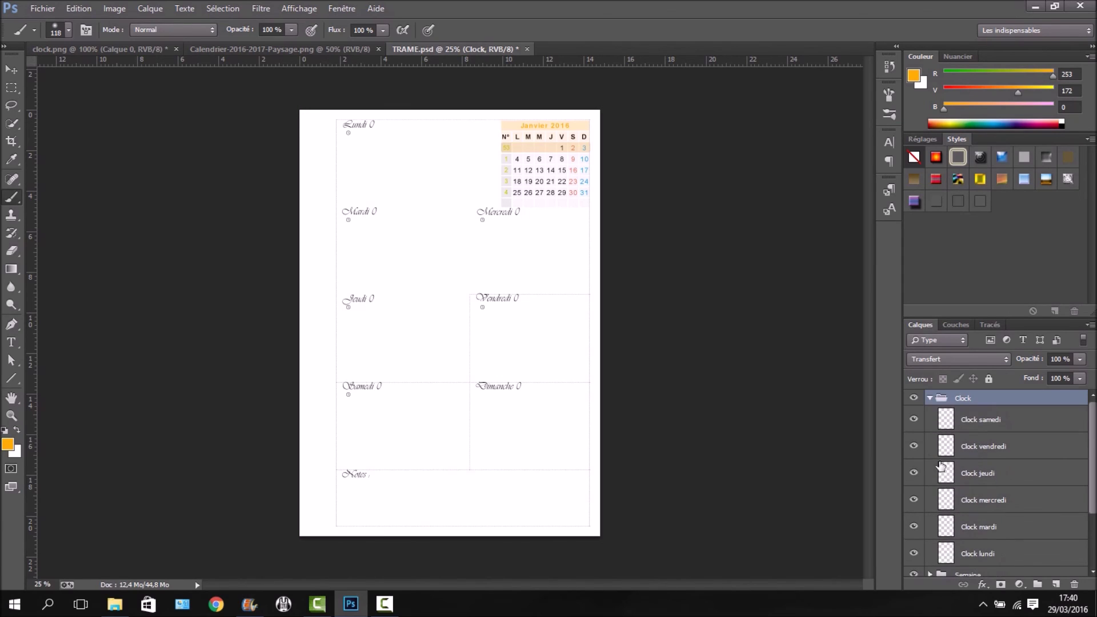
{"action": "left_click", "coordinate": [928, 397]}
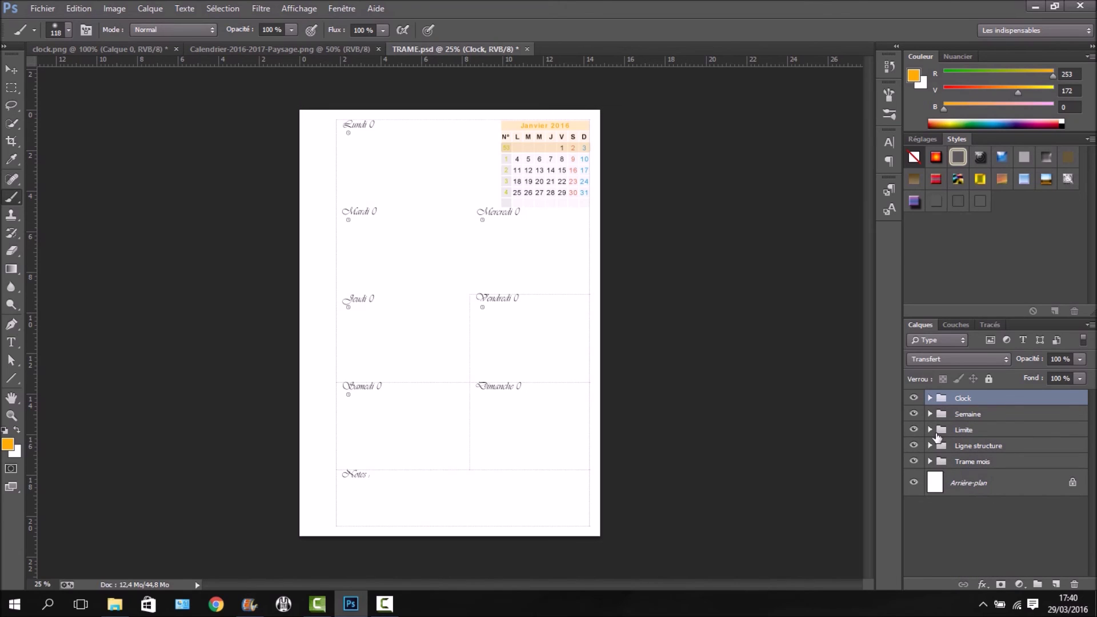
- Paint white on the ligne 2 mask in the Limite group to restore the dotted line above Jeudi
{"action": "left_click", "coordinate": [929, 430]}
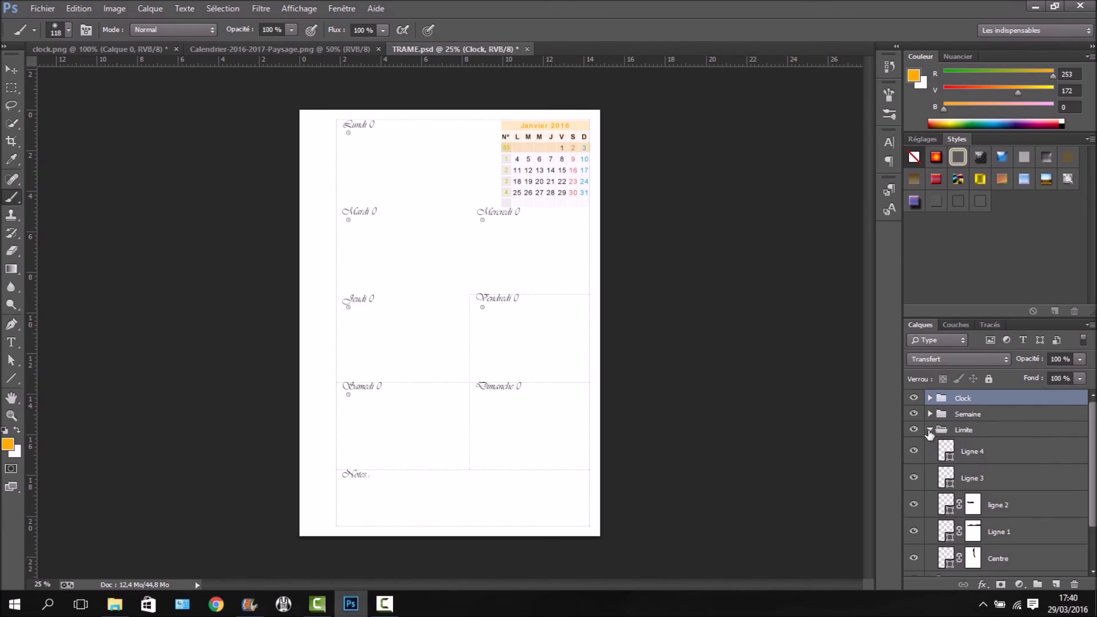
{"action": "left_click", "coordinate": [973, 512]}
{"action": "key", "text": "x"}
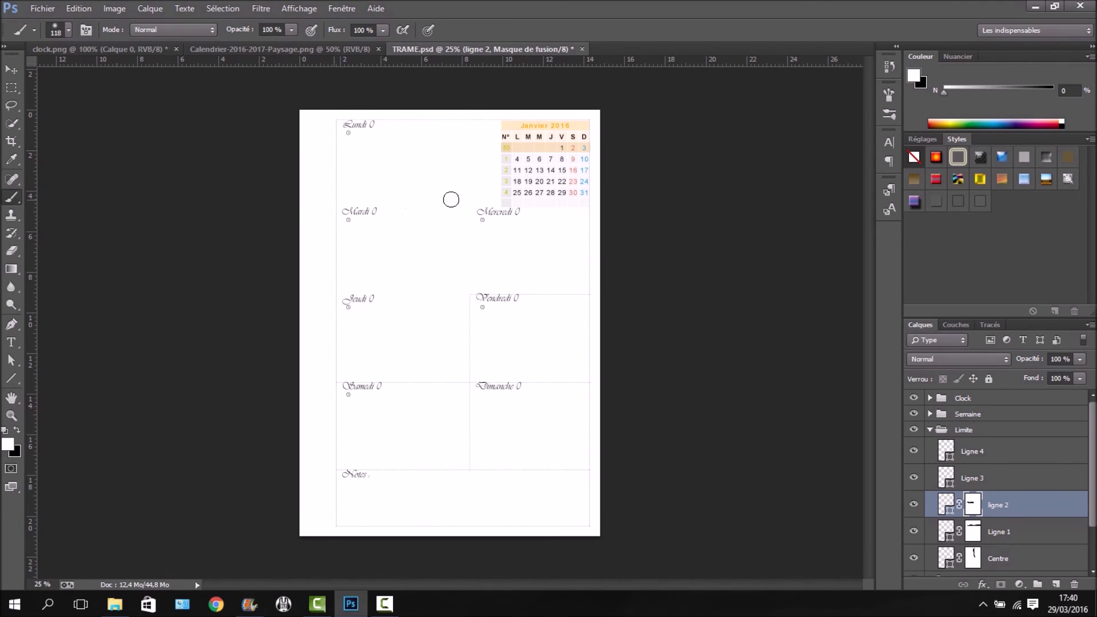
{"action": "left_click_drag", "start_coordinate": [303, 301], "coordinate": [485, 301]}
- Increase the brush hardness and paint white on the Ligne 1 mask to restore the dotted line above Mardi and Mercredi
{"action": "left_click", "coordinate": [67, 31]}
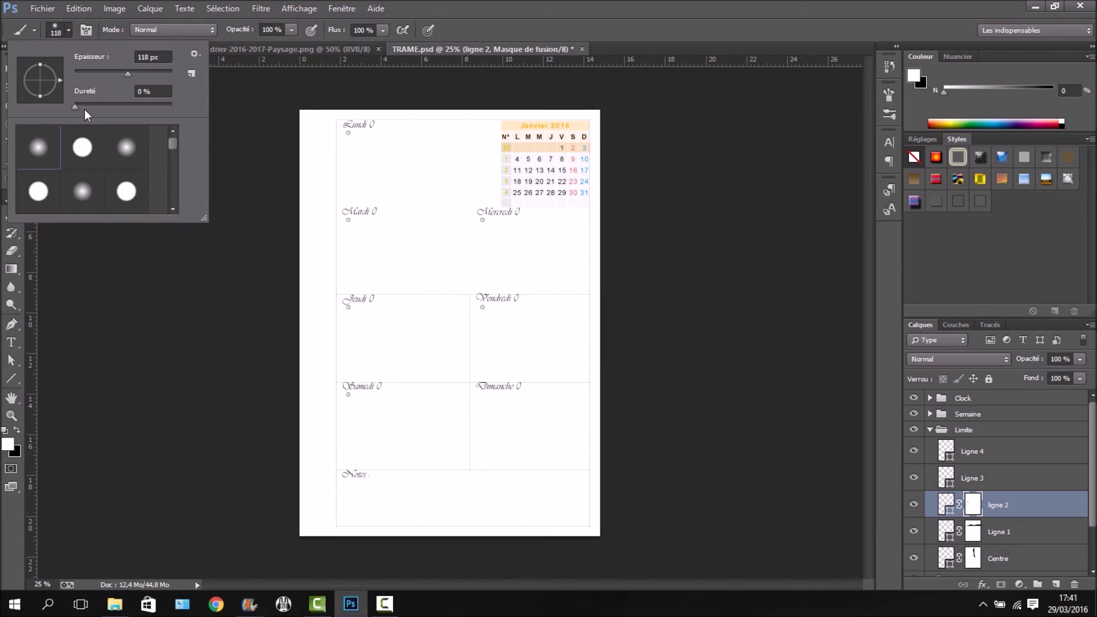
{"action": "left_click", "coordinate": [102, 105]}
{"action": "key", "text": "Return"}
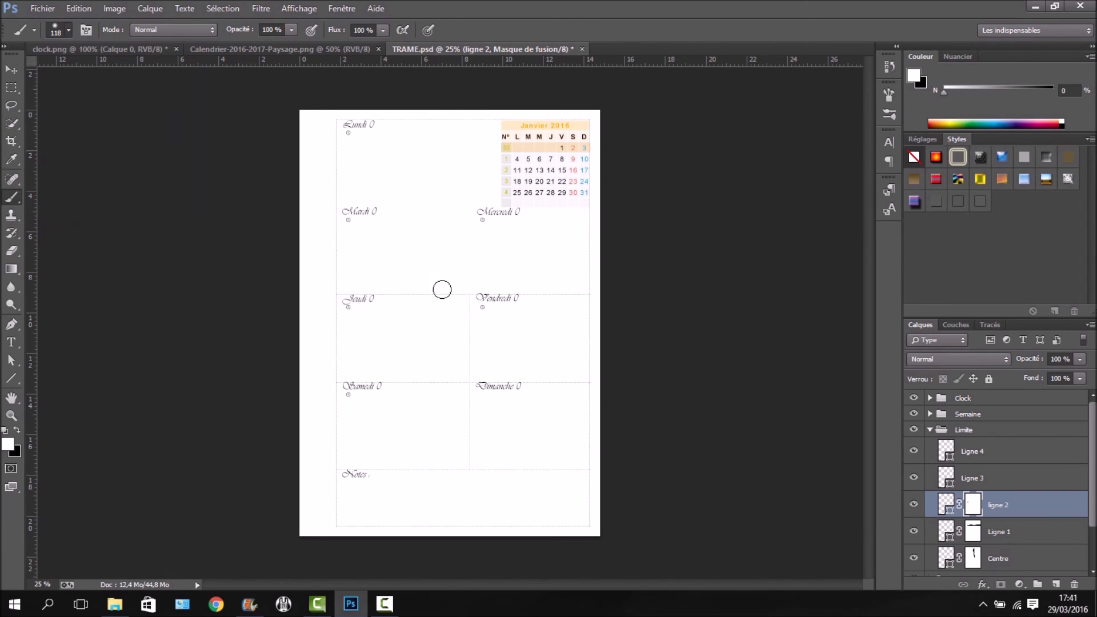
{"action": "left_click", "coordinate": [969, 532]}
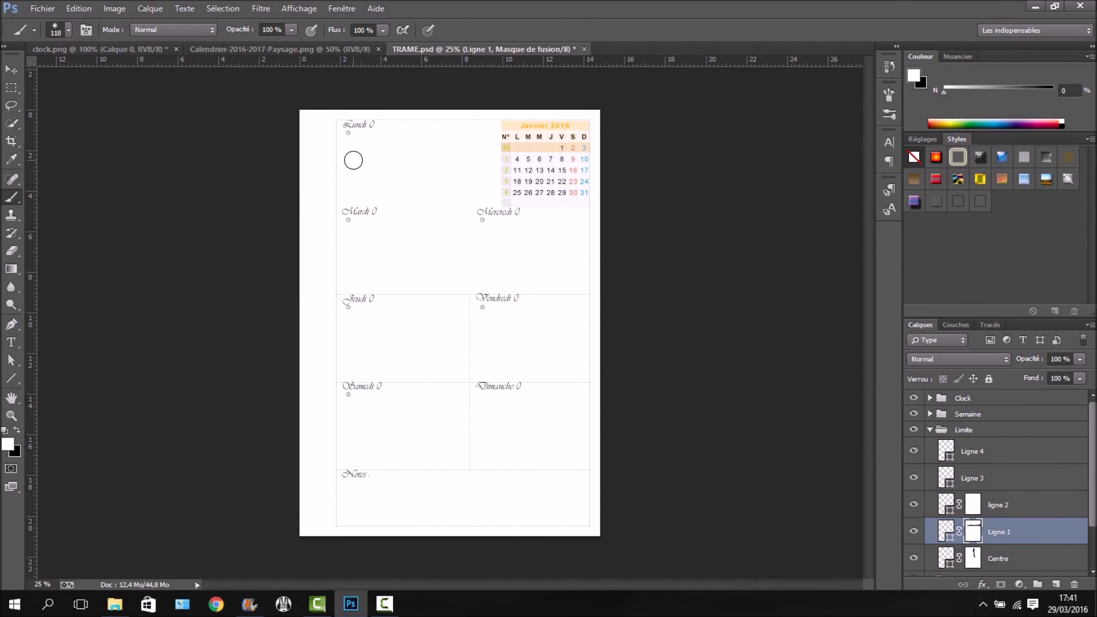
{"action": "mouse_move", "coordinate": [372, 197]}
{"action": "left_mouse_down"}
{"action": "mouse_move", "coordinate": [570, 204]}
{"action": "mouse_move", "coordinate": [295, 204]}
{"action": "left_mouse_up"}
{"action": "mouse_move", "coordinate": [453, 214]}
{"action": "left_mouse_down"}
{"action": "mouse_move", "coordinate": [473, 203]}
{"action": "mouse_move", "coordinate": [317, 212]}
{"action": "left_mouse_up"}
- Paint white on the Centre mask to restore the vertical dotted line between the two columns of day boxes
{"action": "key", "text": "alt+bracketleft"}
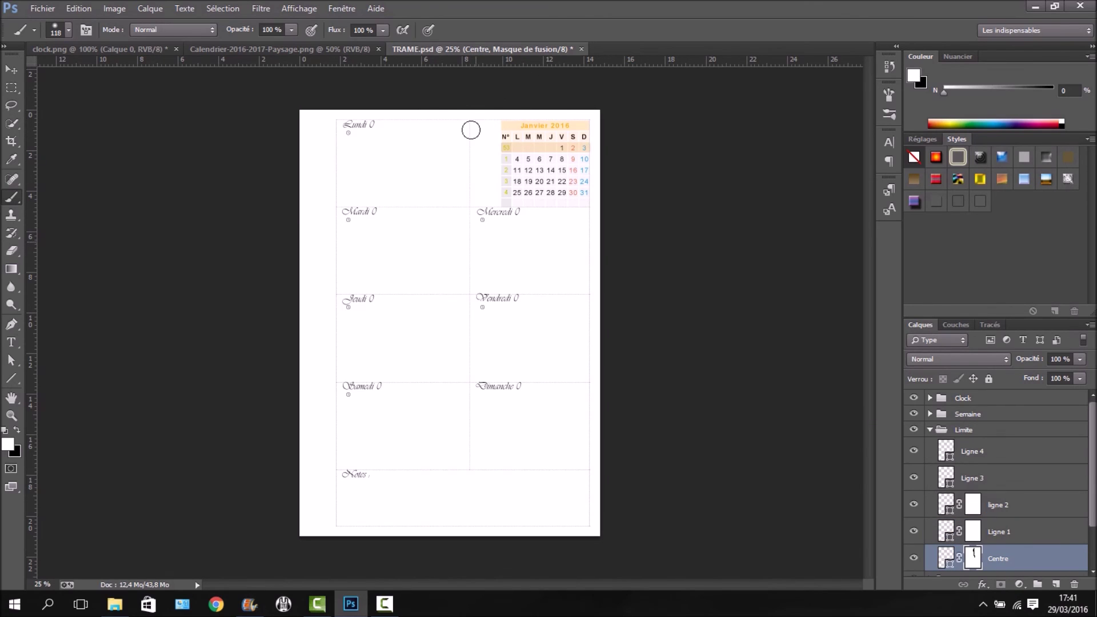
{"action": "mouse_move", "coordinate": [468, 346]}
{"action": "left_mouse_down"}
{"action": "mouse_move", "coordinate": [475, 120]}
{"action": "mouse_move", "coordinate": [468, 330]}
{"action": "left_mouse_up"}
{"action": "key", "text": "ctrl+plus"}
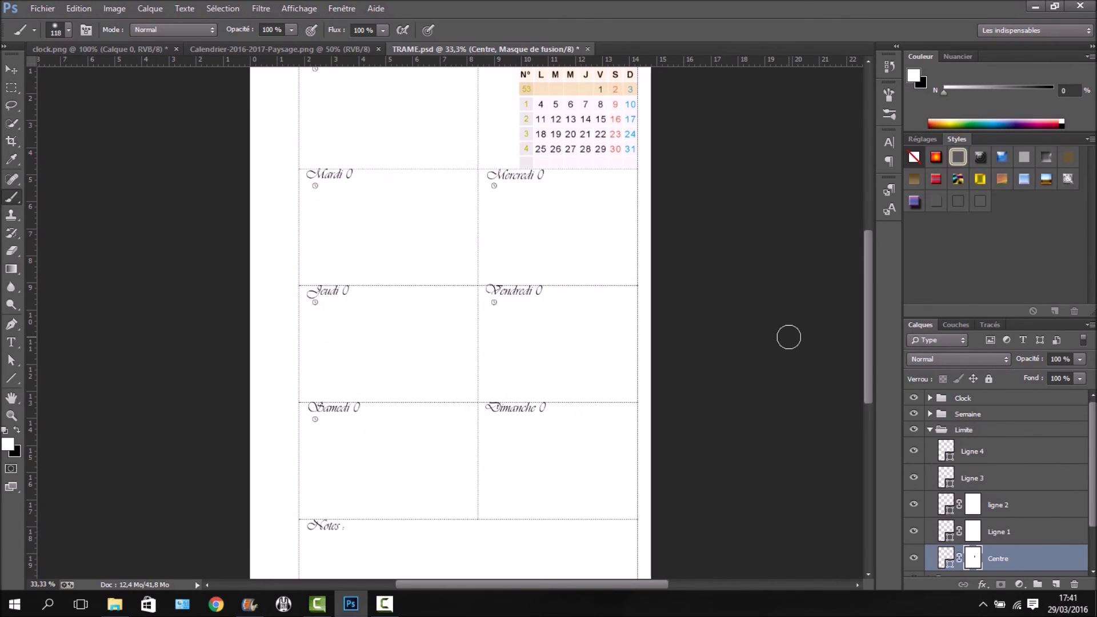
{"action": "scroll", "coordinate": [789, 337], "scroll_direction": "up", "scroll_amount": 3}
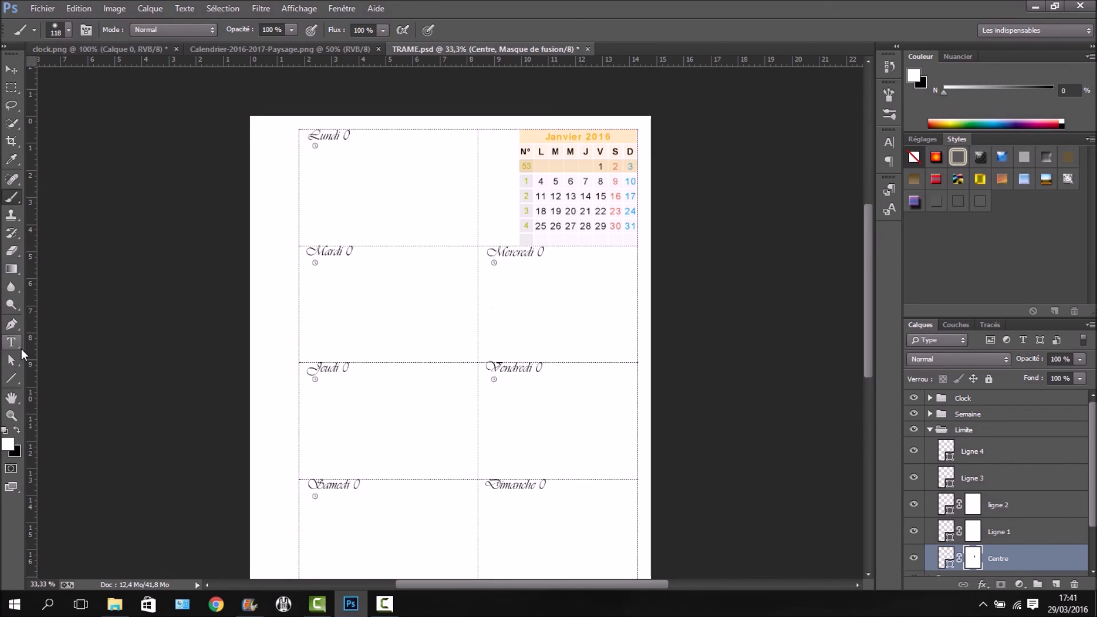
- Change the Lundi heading's date number to 4 so the text reads "Lundi 4"
{"action": "key", "text": "t"}
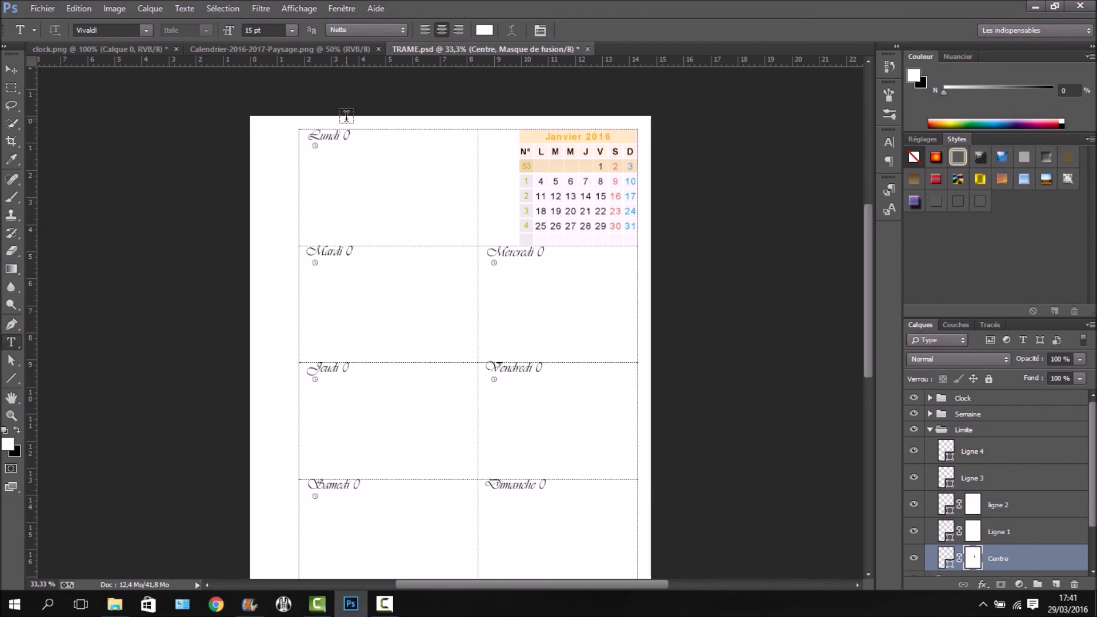
{"action": "left_click", "coordinate": [346, 135]}
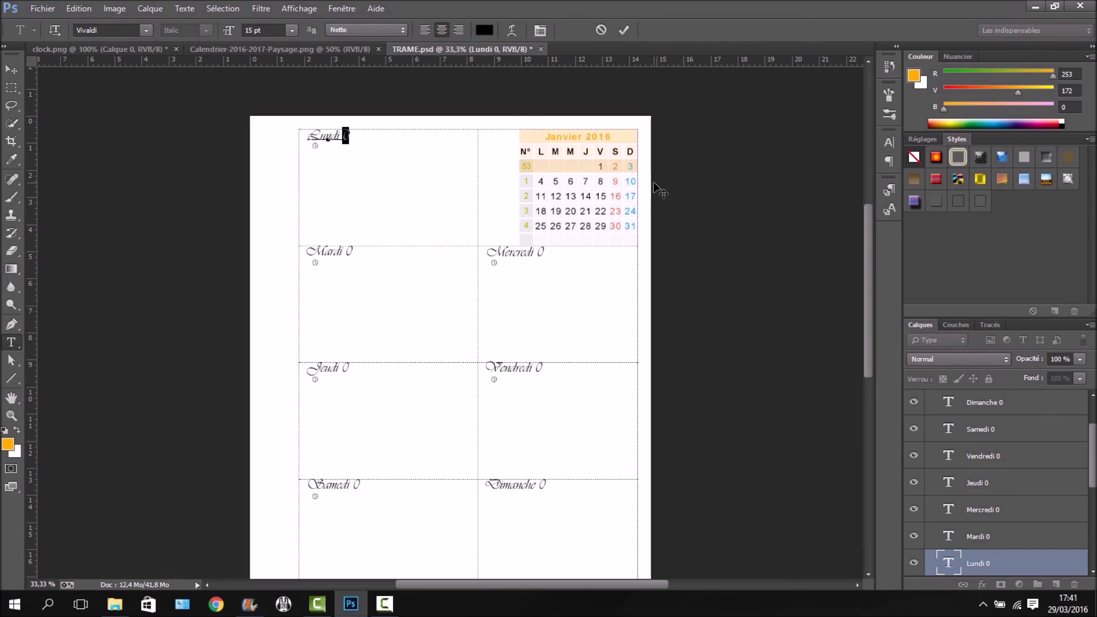
{"action": "type", "text": "4"}
{"action": "key", "text": "ctrl+Return"}
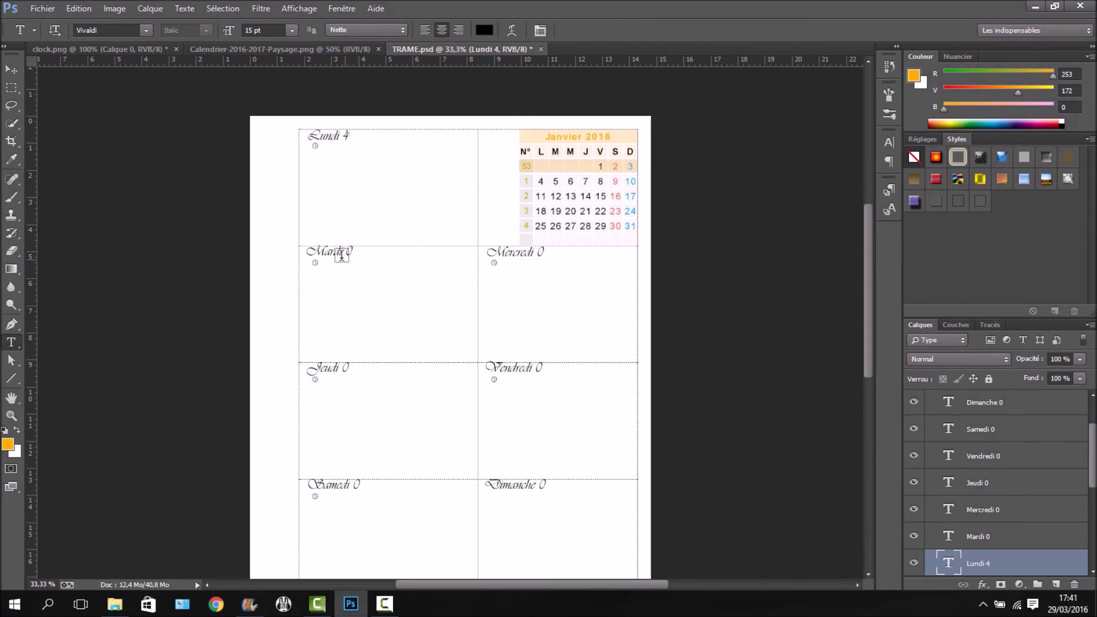
- Change the Dimanche heading's date number to 10 so the text reads "Dimanche 10"
{"action": "scroll", "coordinate": [558, 360], "scroll_direction": "down", "scroll_amount": 3}
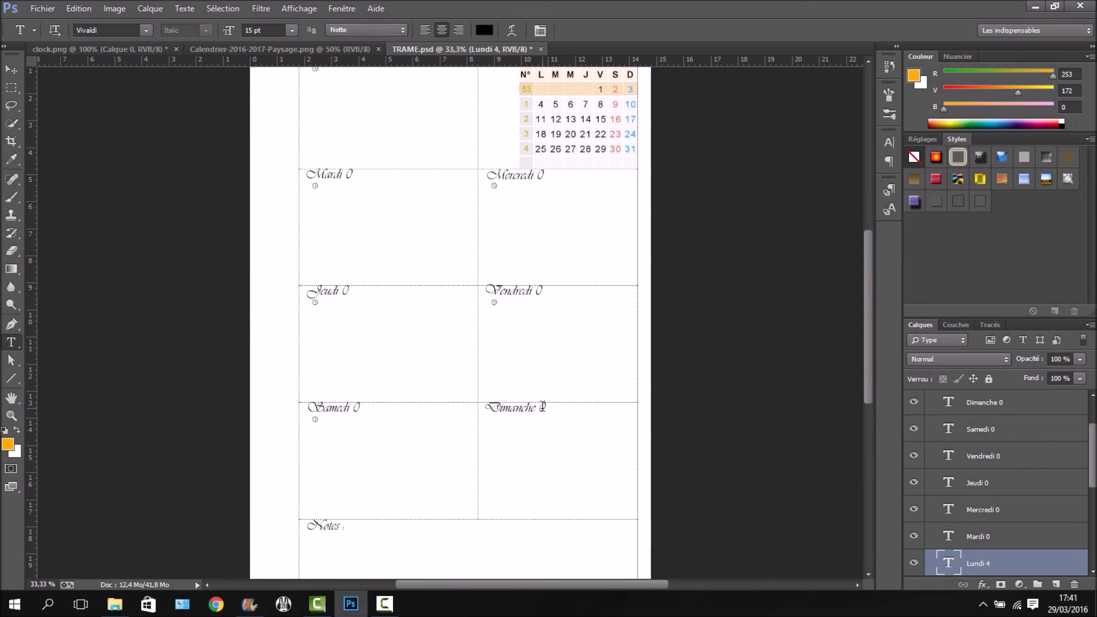
{"action": "left_click", "coordinate": [541, 409]}
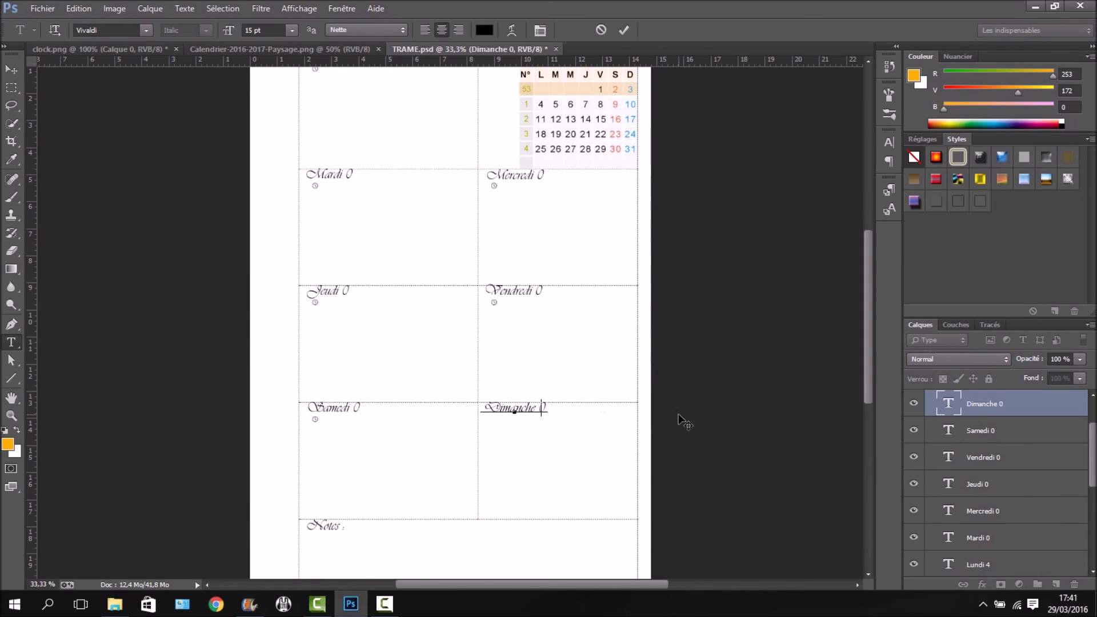
{"action": "key", "text": "ctrl+Return"}
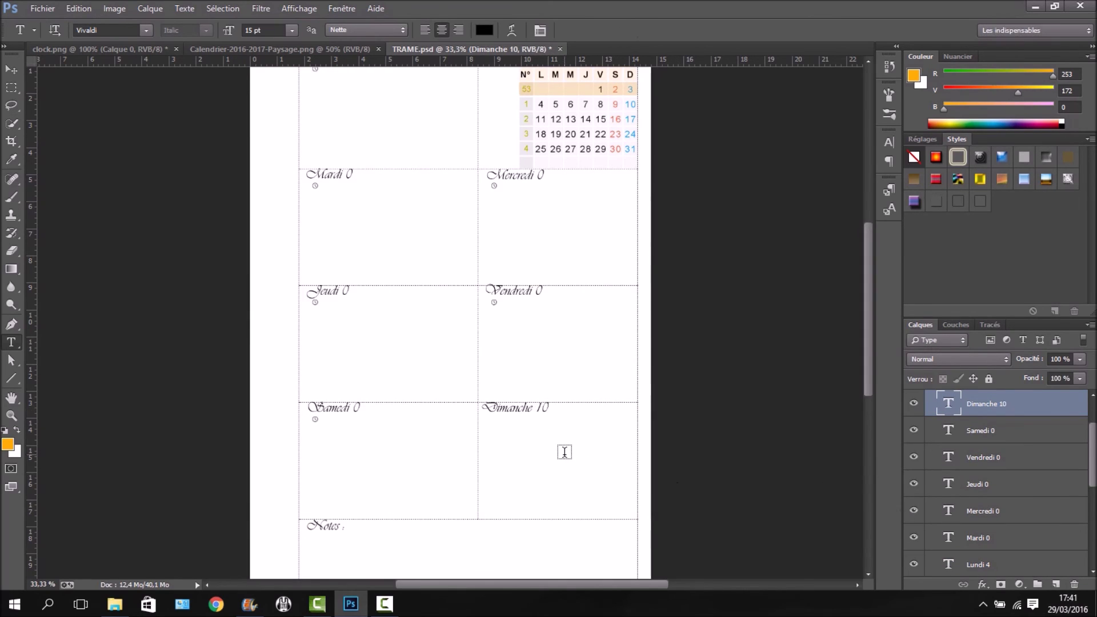
{"action": "scroll", "coordinate": [578, 460], "scroll_direction": "up", "scroll_amount": 2}
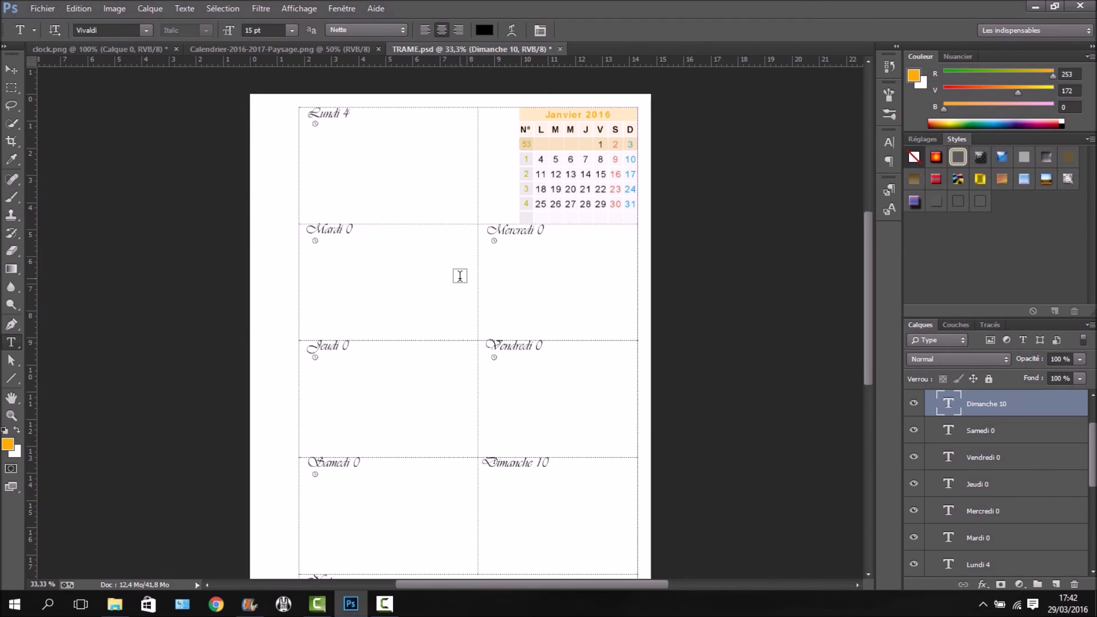
{"action": "scroll", "coordinate": [366, 413], "scroll_direction": "down", "scroll_amount": 1}
{"action": "scroll", "coordinate": [365, 413], "scroll_direction": "down", "scroll_amount": 3}
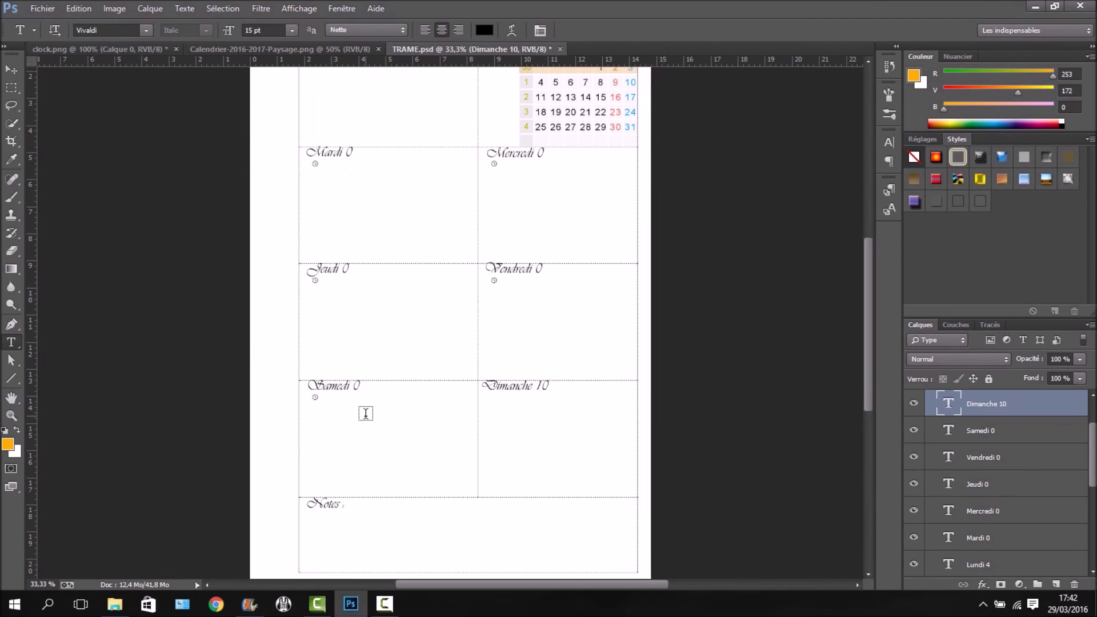
{"action": "scroll", "coordinate": [695, 453], "scroll_direction": "up", "scroll_amount": 3}
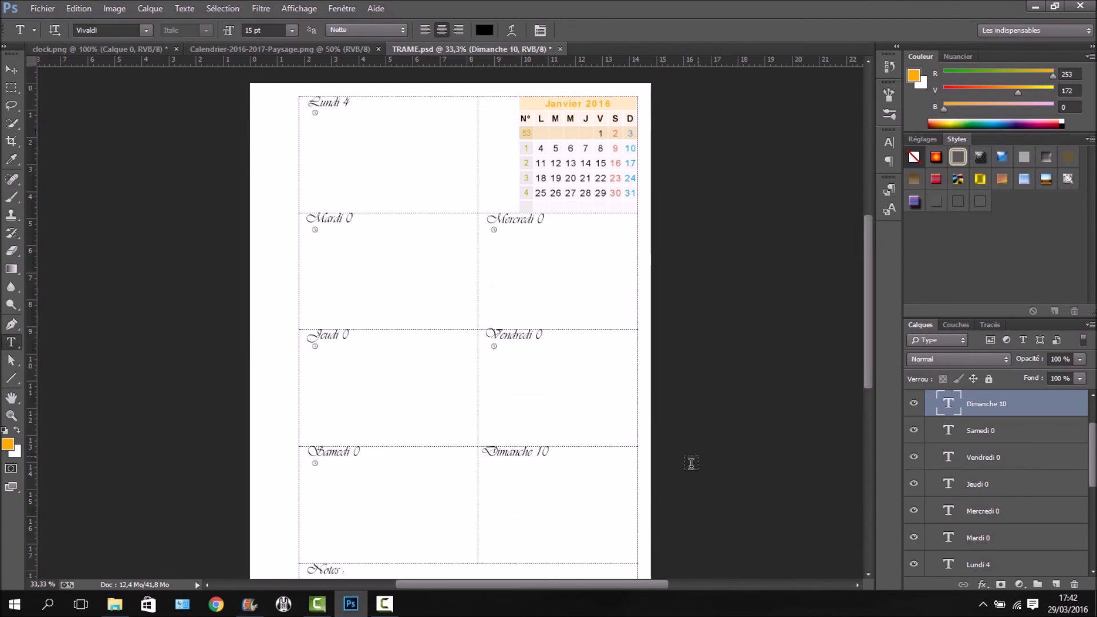